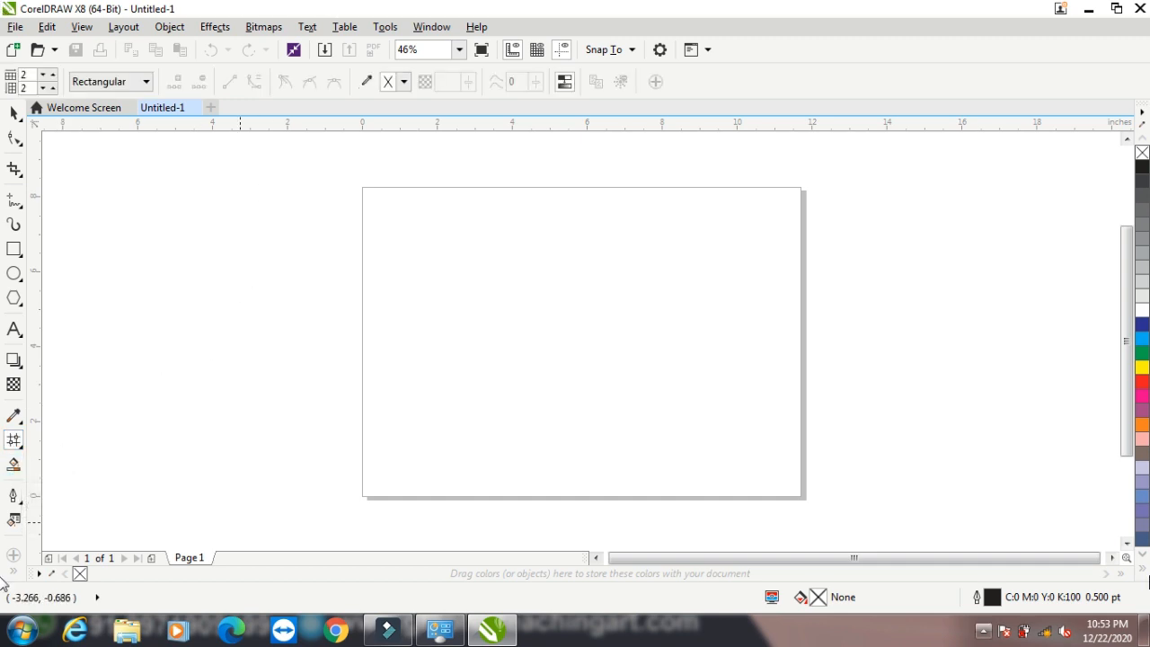
# Draw four crossing two-point lines on the page so that they enclose a four-sided area in the middle
pyautogui.click(13, 205)
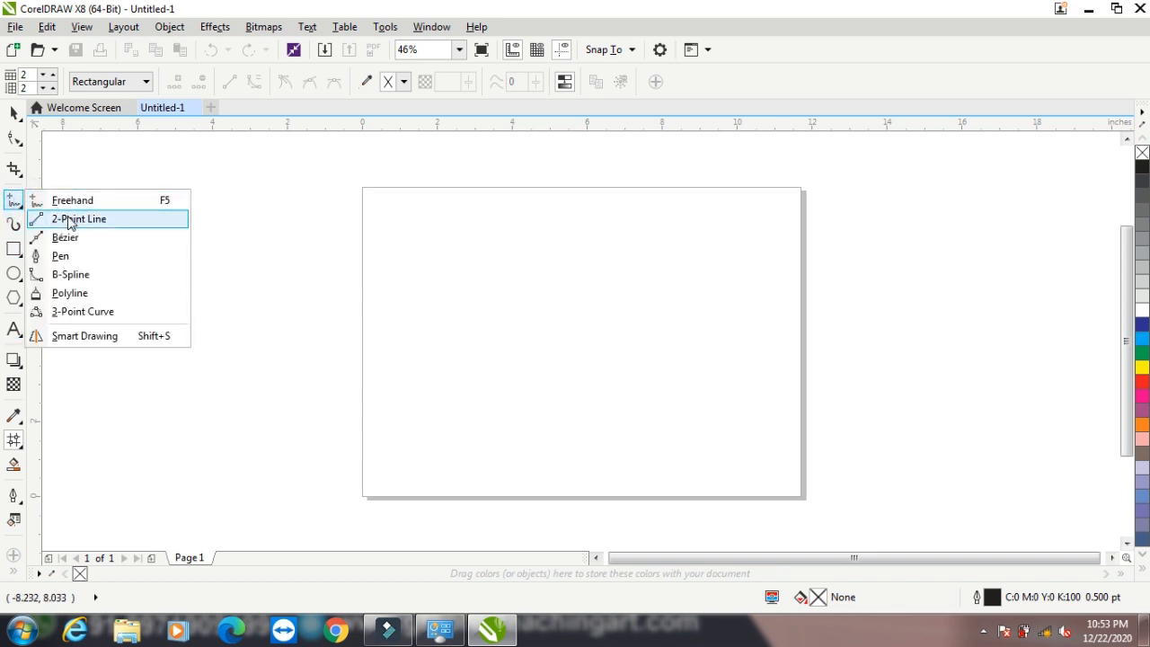
pyautogui.click(71, 219)
pyautogui.moveTo(372, 397); pyautogui.dragTo(657, 205)
pyautogui.moveTo(419, 464)
pyautogui.mouseDown()
pyautogui.moveTo(719, 301)
pyautogui.moveTo(716, 290)
pyautogui.mouseUp()
pyautogui.moveTo(388, 291); pyautogui.dragTo(623, 533)
pyautogui.moveTo(494, 236); pyautogui.dragTo(674, 433)
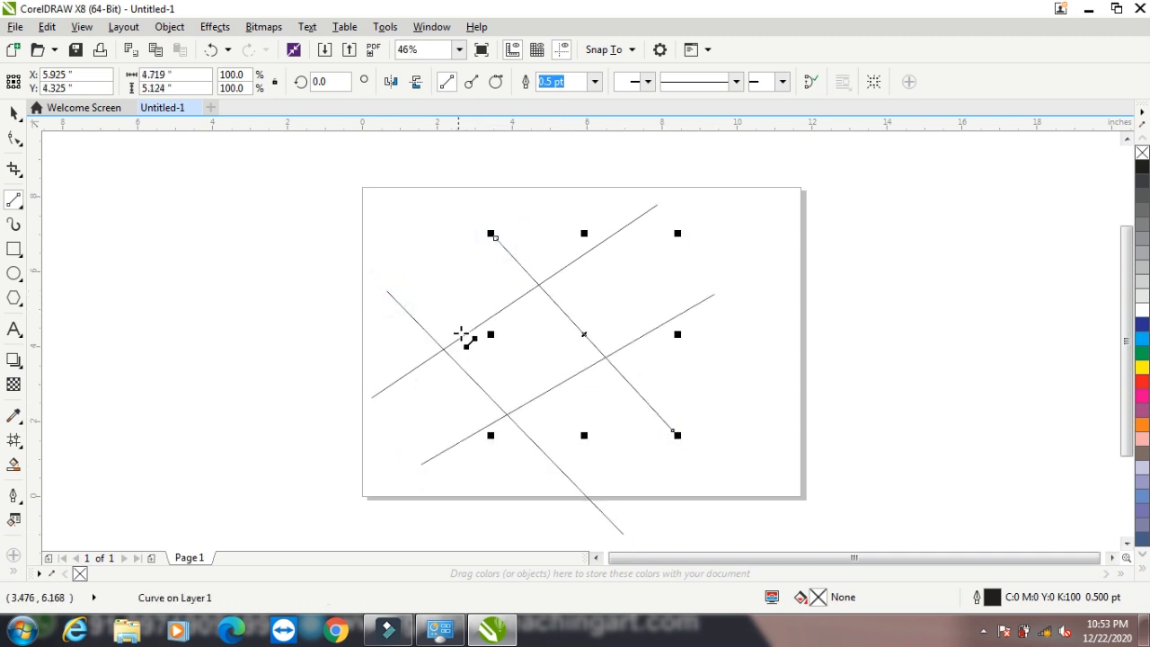
# Assign a cyan fill to all four lines and use Smart Fill to colour the enclosed four-sided area blue-grey
pyautogui.click(14, 113)
pyautogui.click(415, 231)
pyautogui.moveTo(264, 159); pyautogui.dragTo(828, 533)
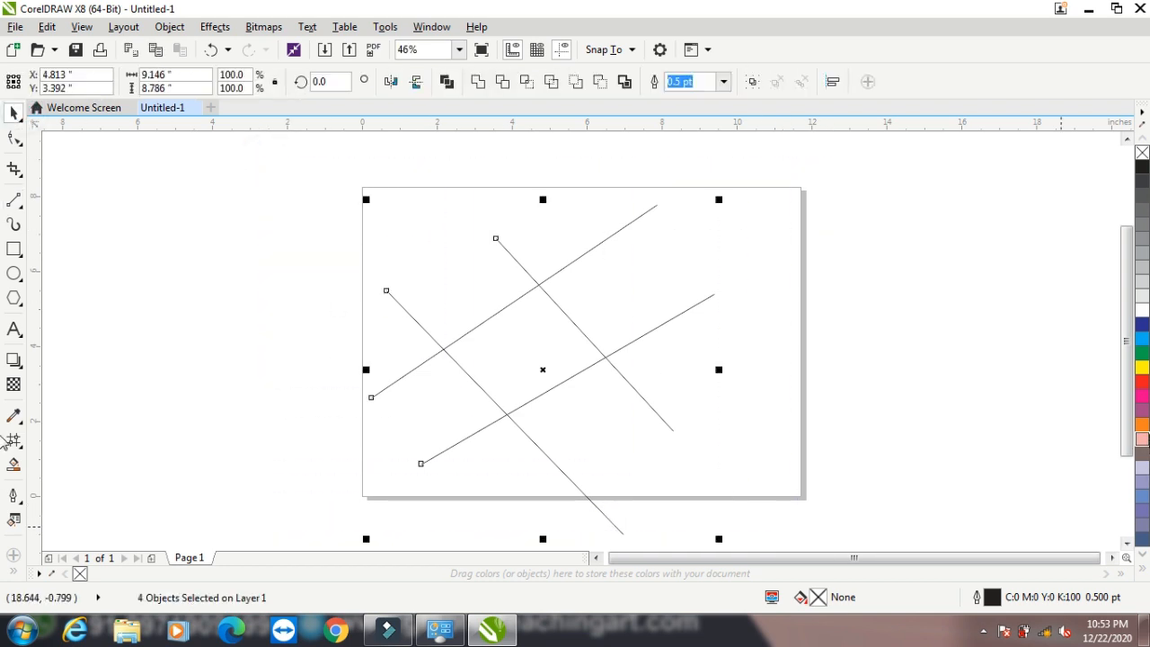
pyautogui.click(1143, 338)
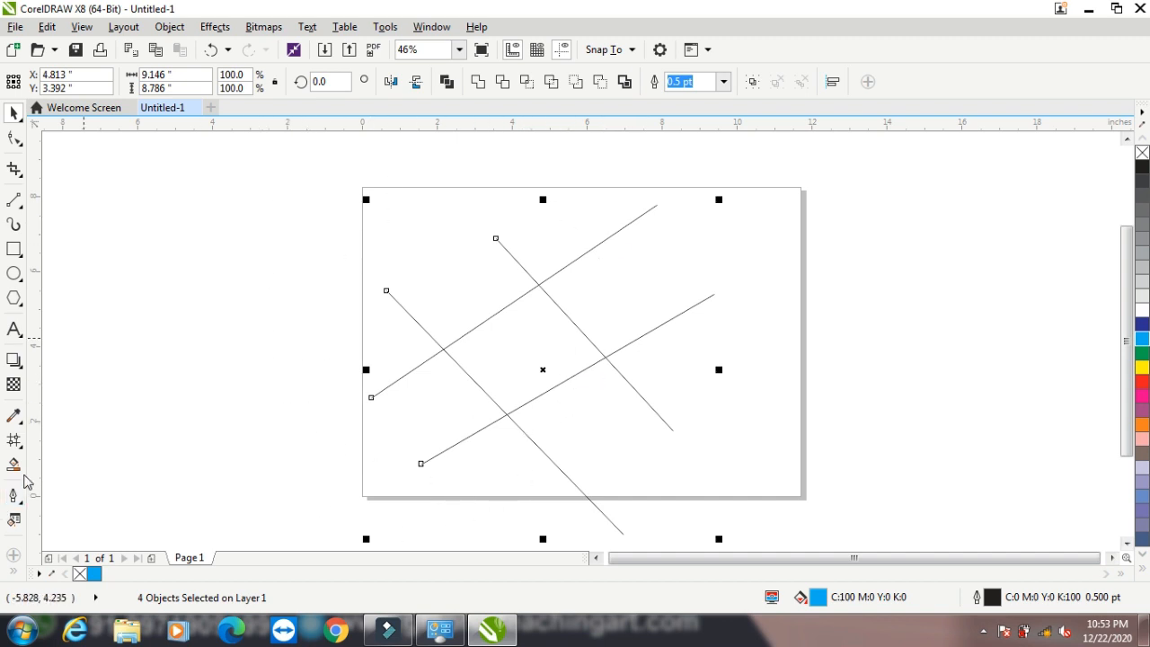
pyautogui.click(14, 465)
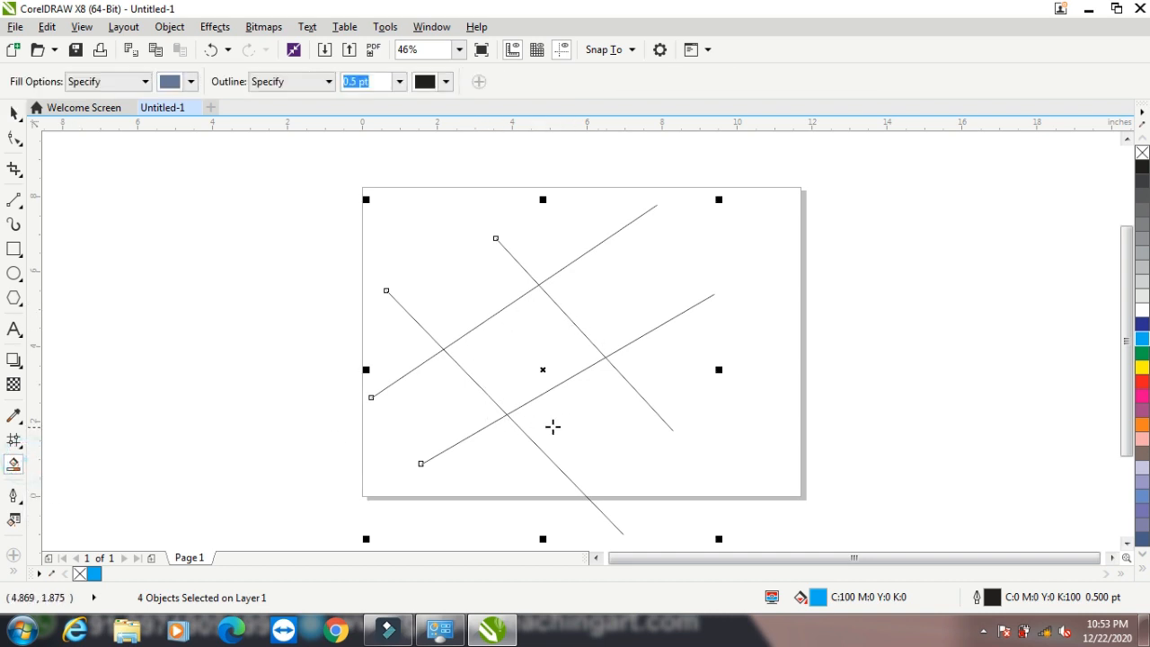
pyautogui.click(513, 333)
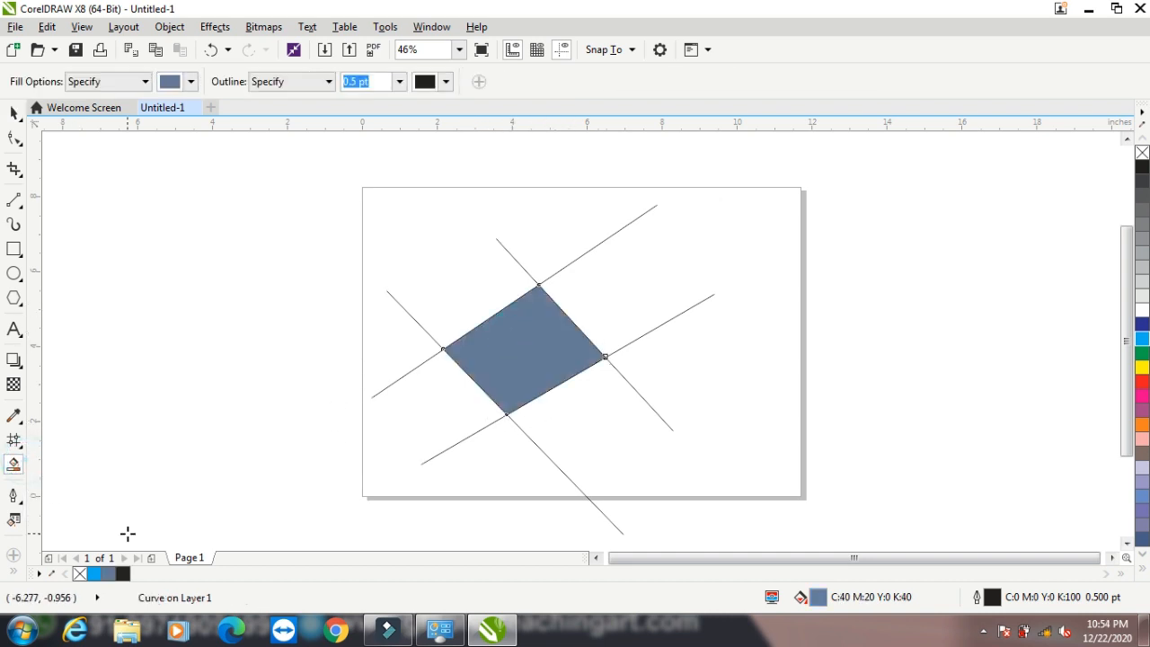
# Delete all the crossing lines and the filled shape from the page
pyautogui.click(15, 113)
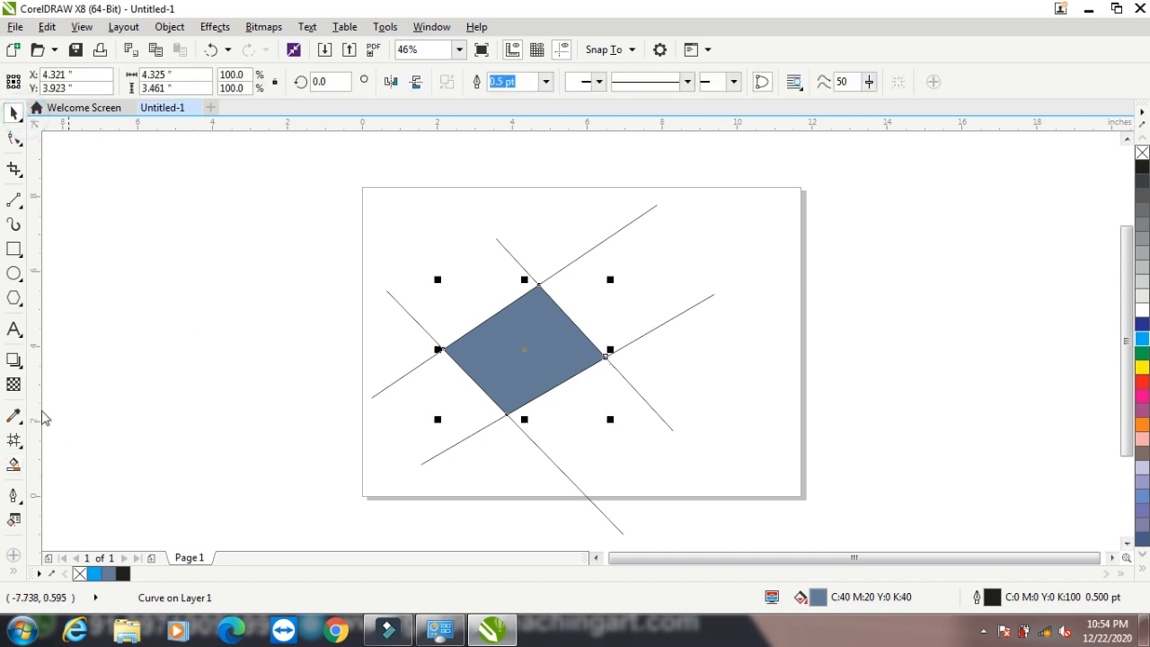
pyautogui.click(14, 464)
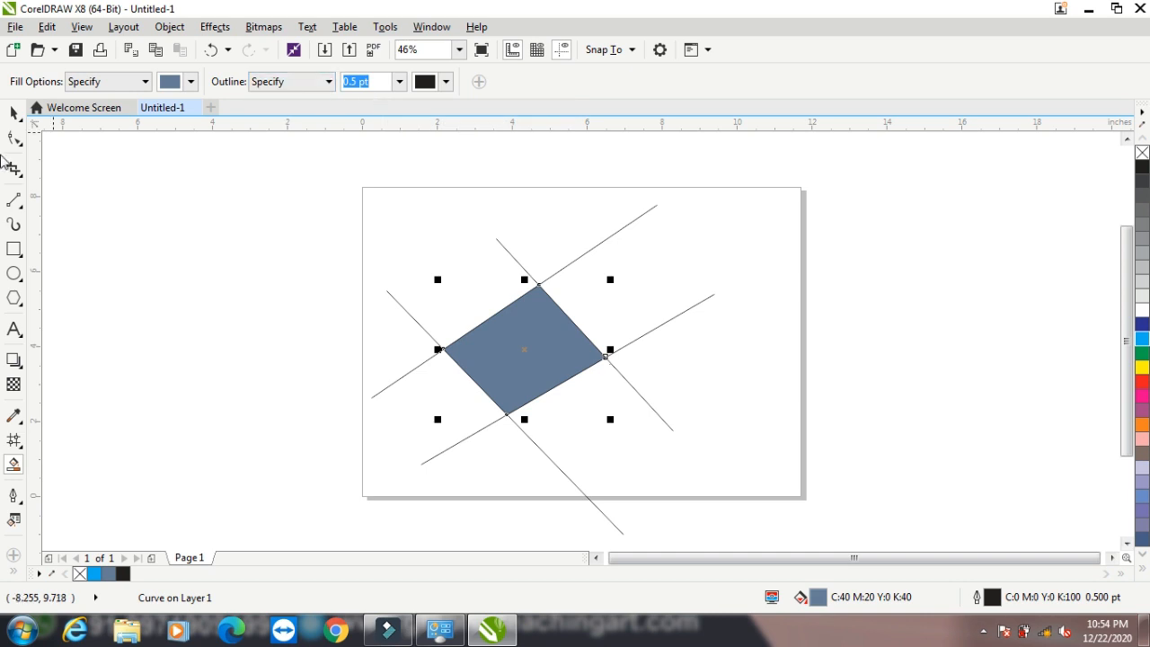
pyautogui.click(13, 112)
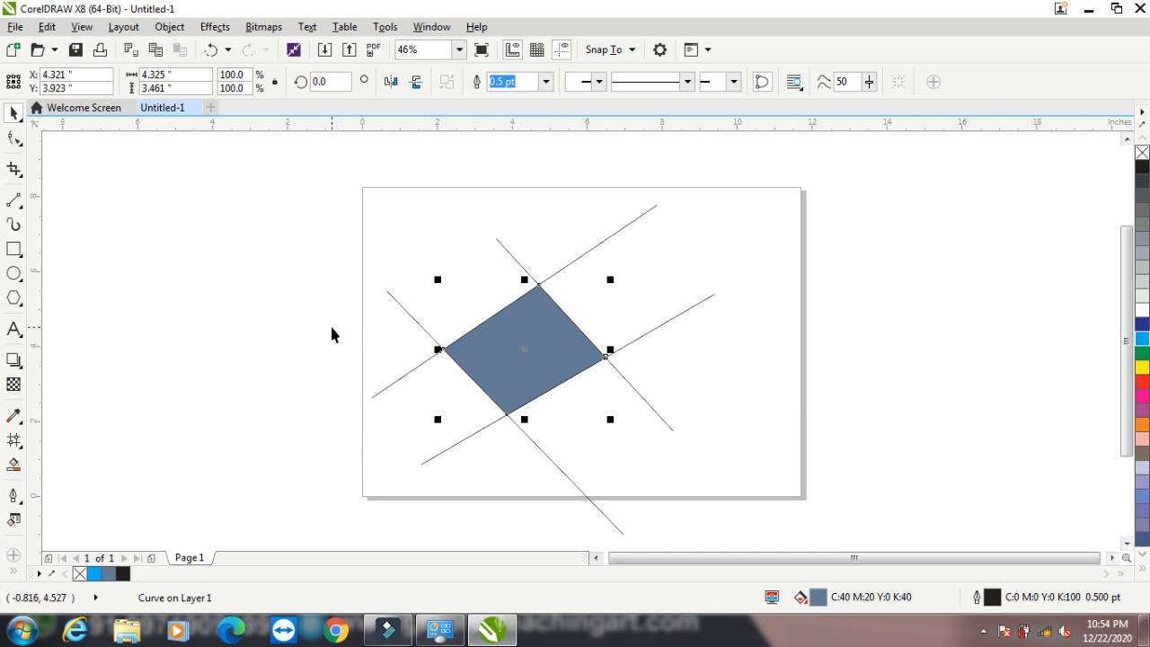
pyautogui.hotkey('ctrl', 'a')
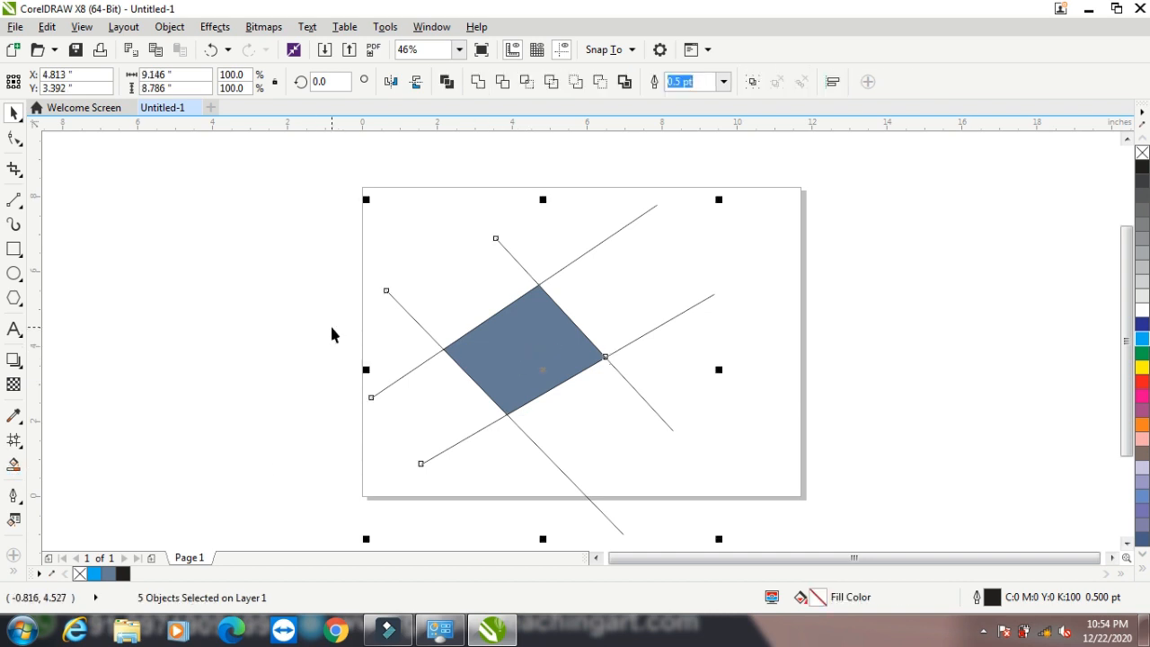
pyautogui.press('Delete')
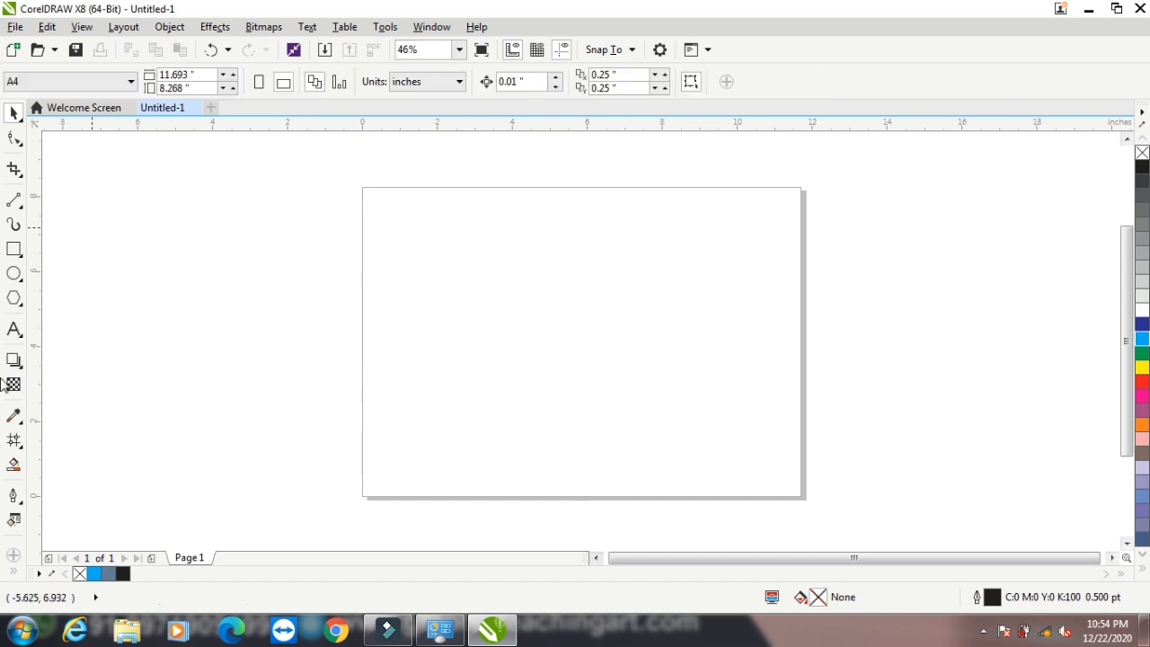
# Draw a six-sided polygon, enlarge it to about 5.8 by 6.4 inches and center it on the page
pyautogui.click(12, 298)
pyautogui.click(64, 300)
pyautogui.moveTo(473, 253); pyautogui.dragTo(638, 403)
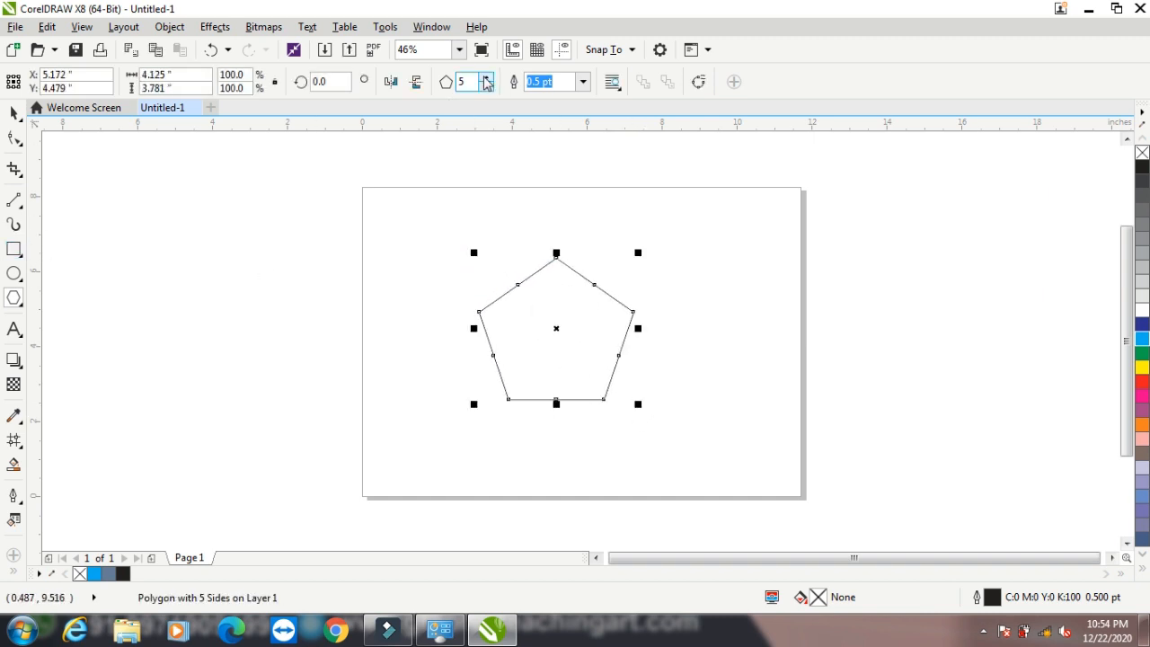
pyautogui.click(485, 77)
pyautogui.click(15, 113)
pyautogui.moveTo(633, 425); pyautogui.dragTo(667, 461)
pyautogui.press('p')
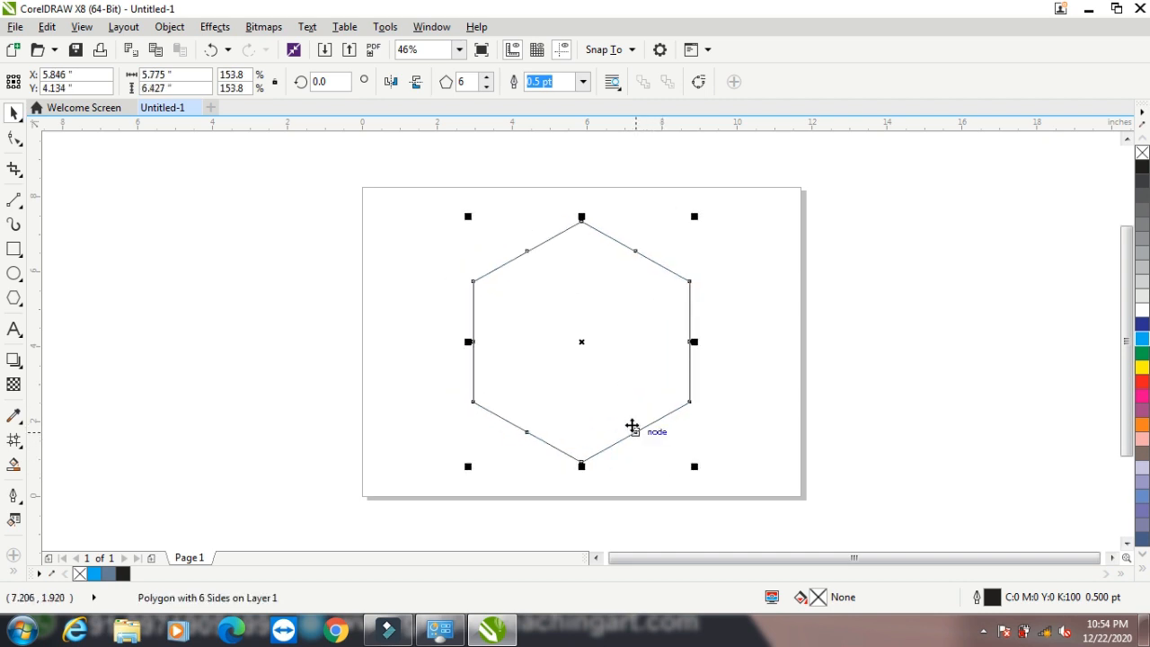
# Make a concentric copy of the hexagon scaled down to about 74% and combine it with the outer hexagon
pyautogui.moveTo(694, 471); pyautogui.dragTo(666, 445)
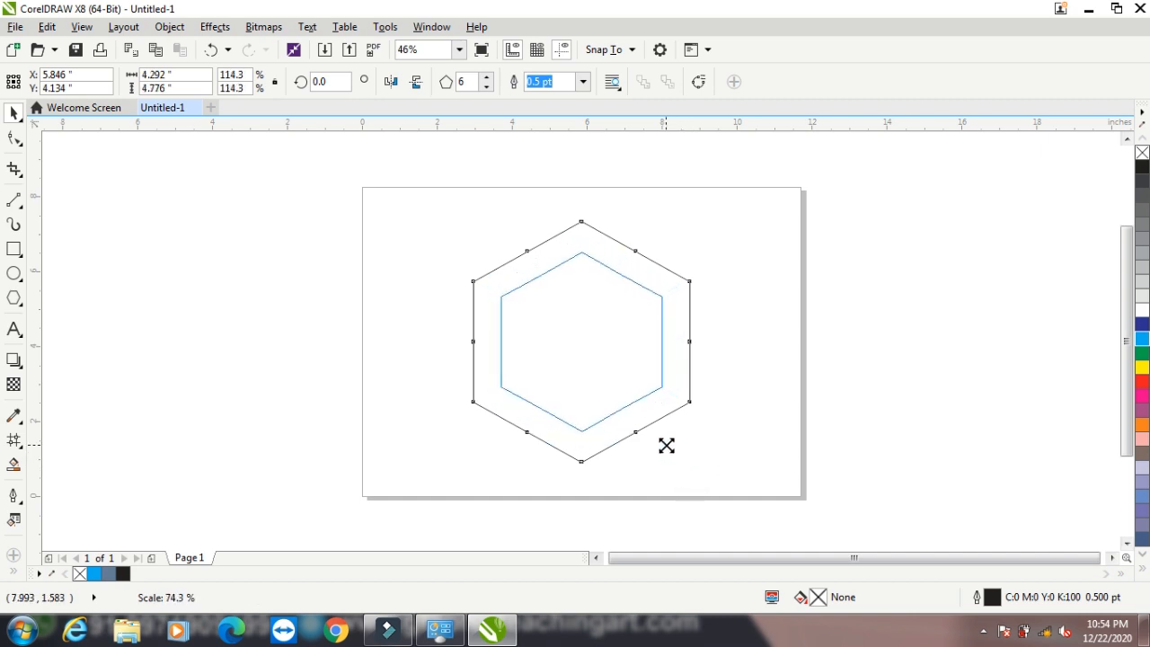
pyautogui.moveTo(666, 445); pyautogui.dragTo(665, 446)
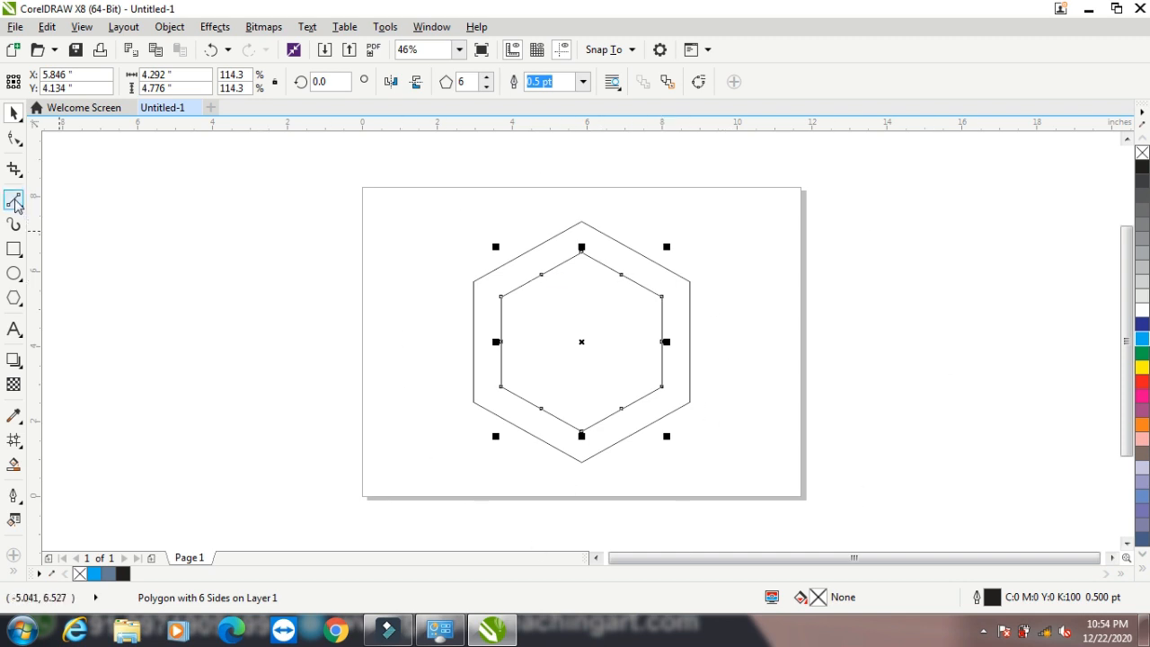
pyautogui.keyDown('shift'); pyautogui.click(550, 254); pyautogui.keyUp('shift')
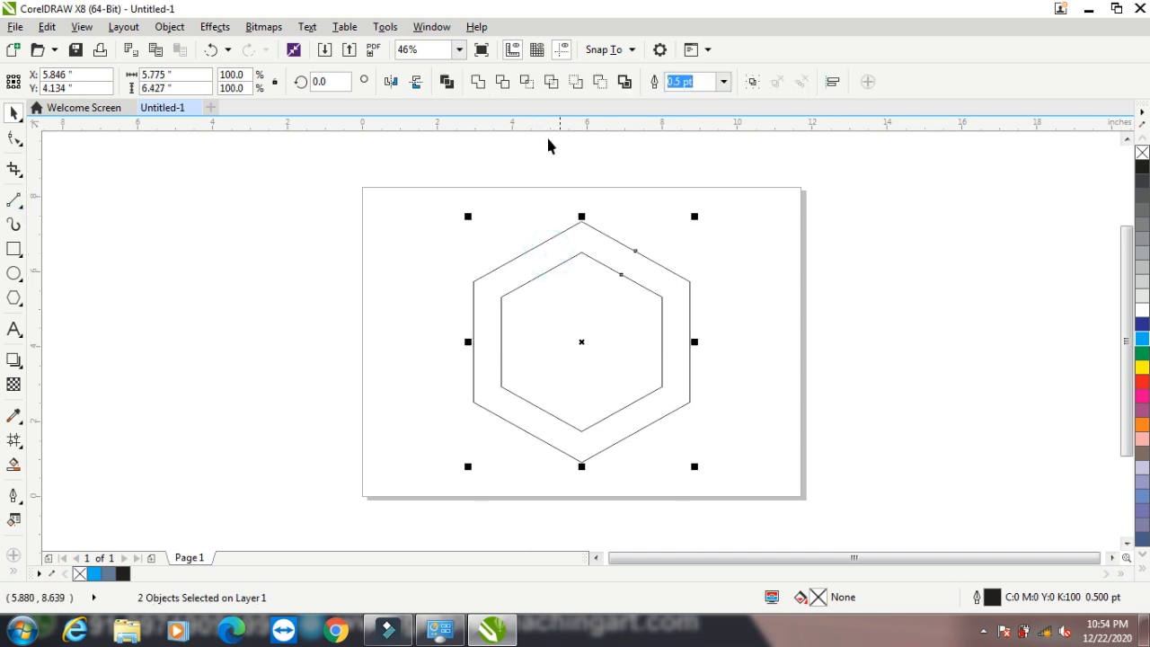
pyautogui.click(447, 82)
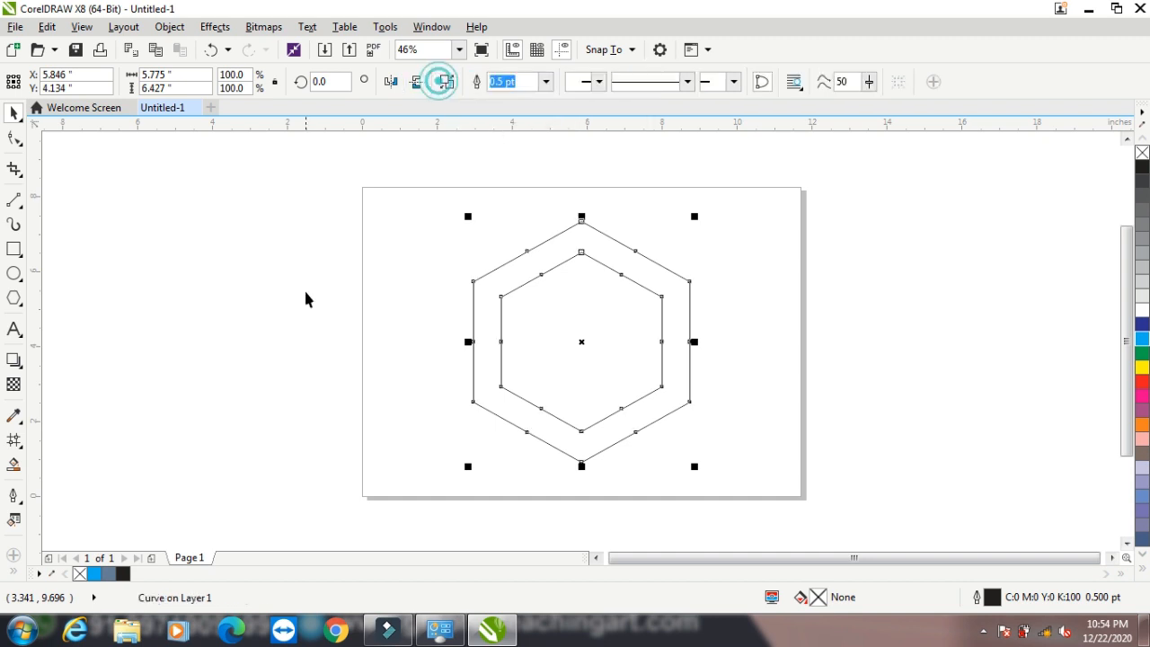
# Draw a vertical two-point line about 10 inches long across the hexagons and align its center with theirs
pyautogui.click(14, 200)
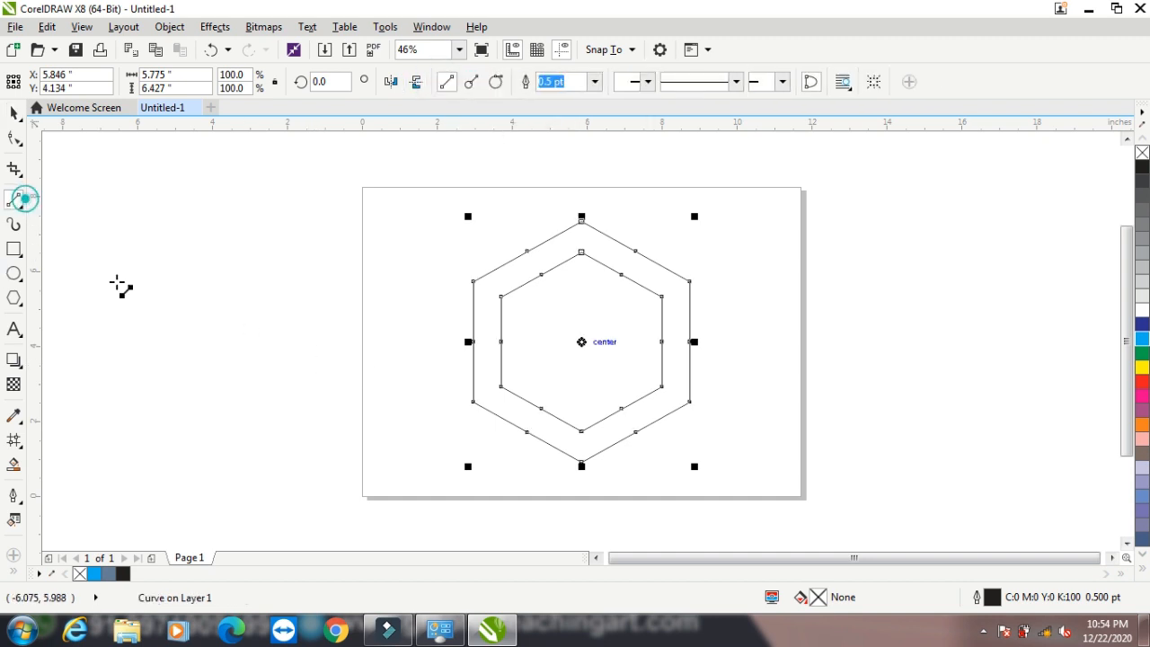
pyautogui.click(575, 149)
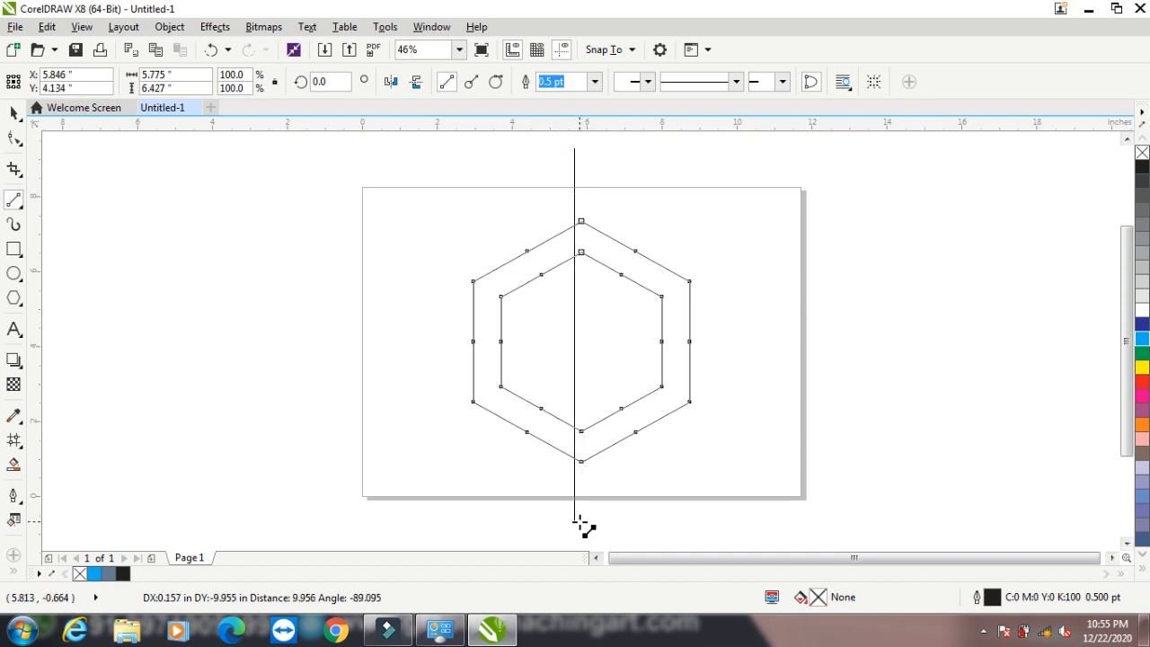
pyautogui.click(576, 521)
pyautogui.click(14, 112)
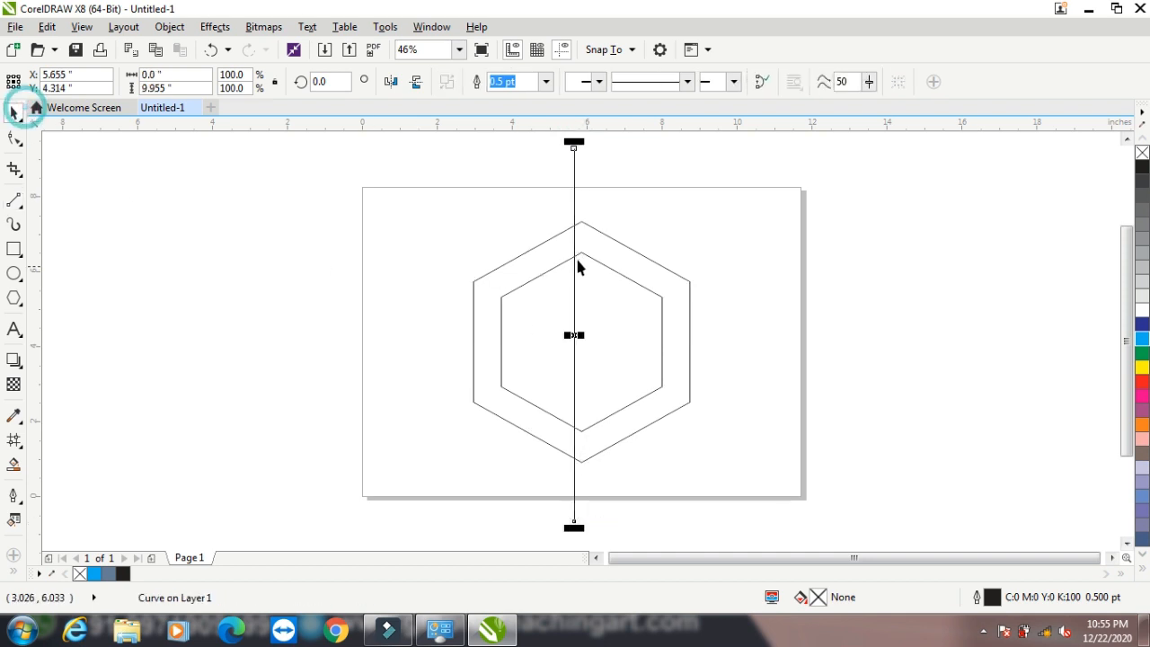
pyautogui.keyDown('shift'); pyautogui.click(591, 228); pyautogui.keyUp('shift')
pyautogui.press('c')
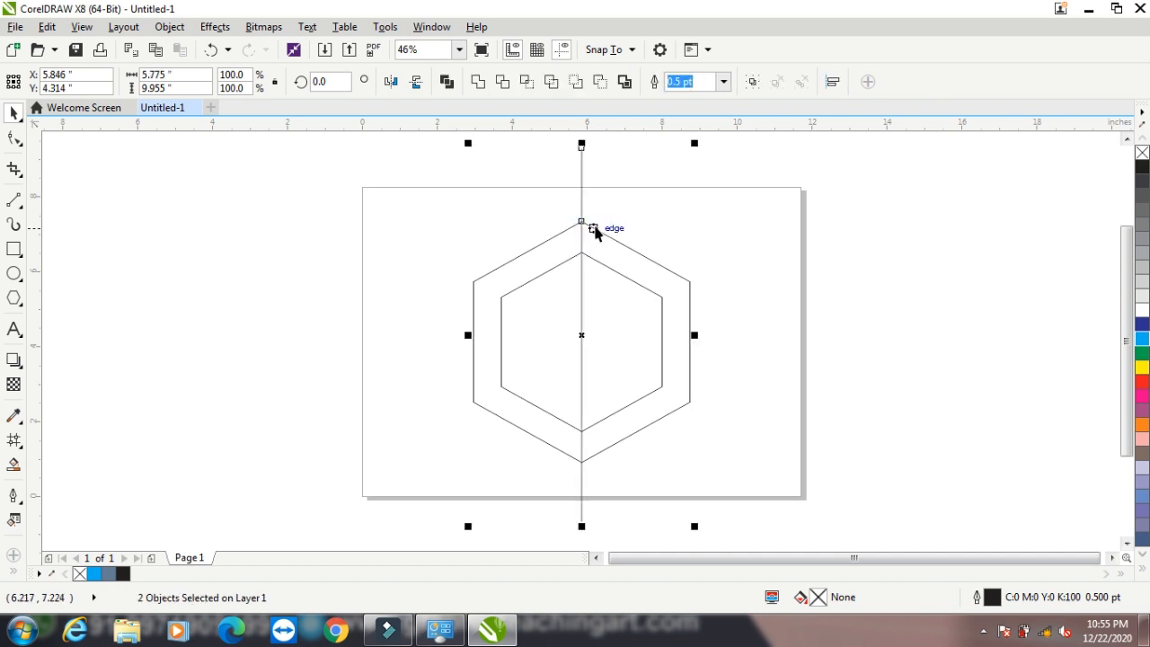
pyautogui.click(833, 196)
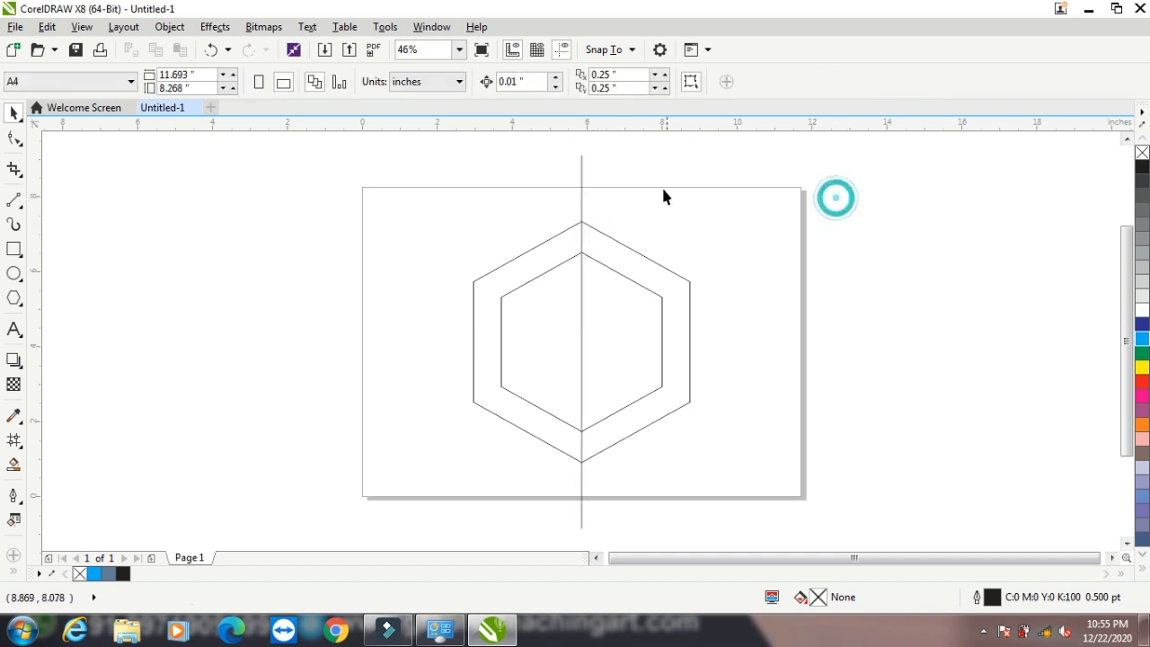
# Create two rotated copies of the vertical line about the hexagon's center, passing through the remaining pairs of opposite corners
pyautogui.click(580, 185)
pyautogui.click(581, 340)
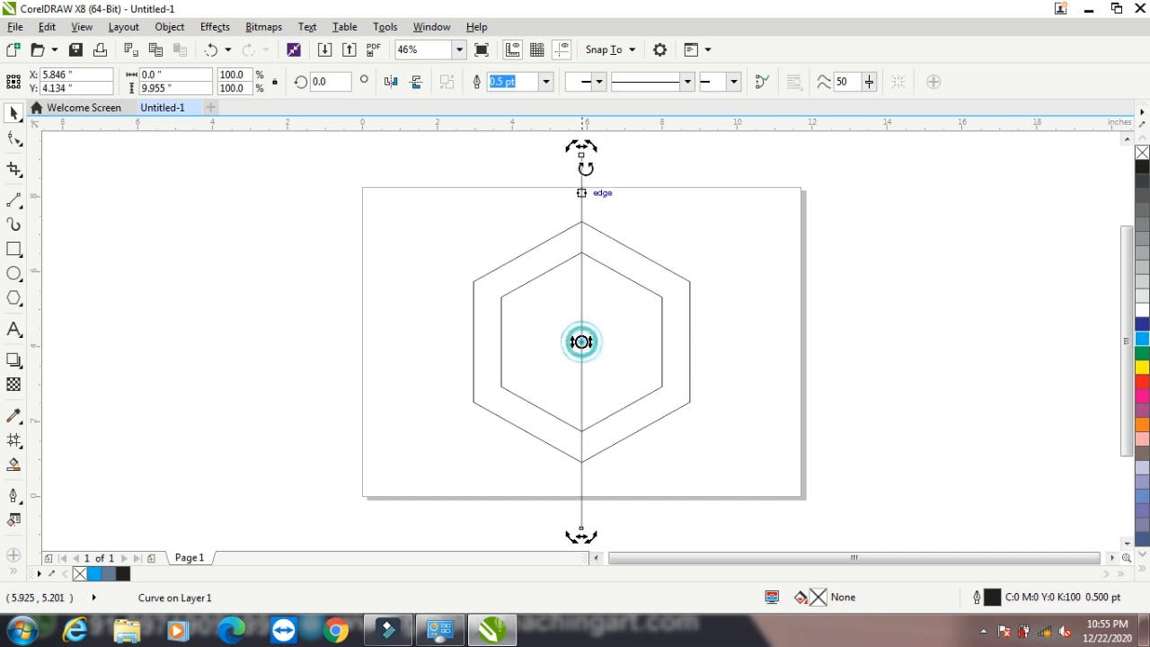
pyautogui.moveTo(593, 146); pyautogui.dragTo(764, 249)
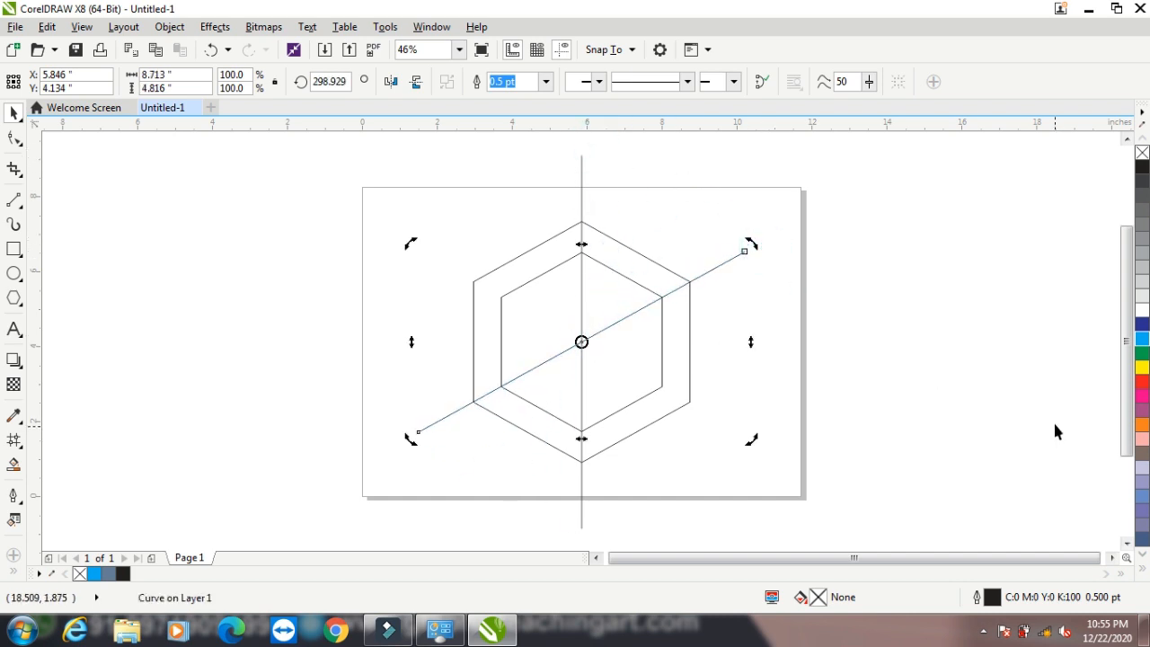
pyautogui.click(724, 263)
pyautogui.click(583, 342)
pyautogui.moveTo(753, 247); pyautogui.dragTo(764, 441)
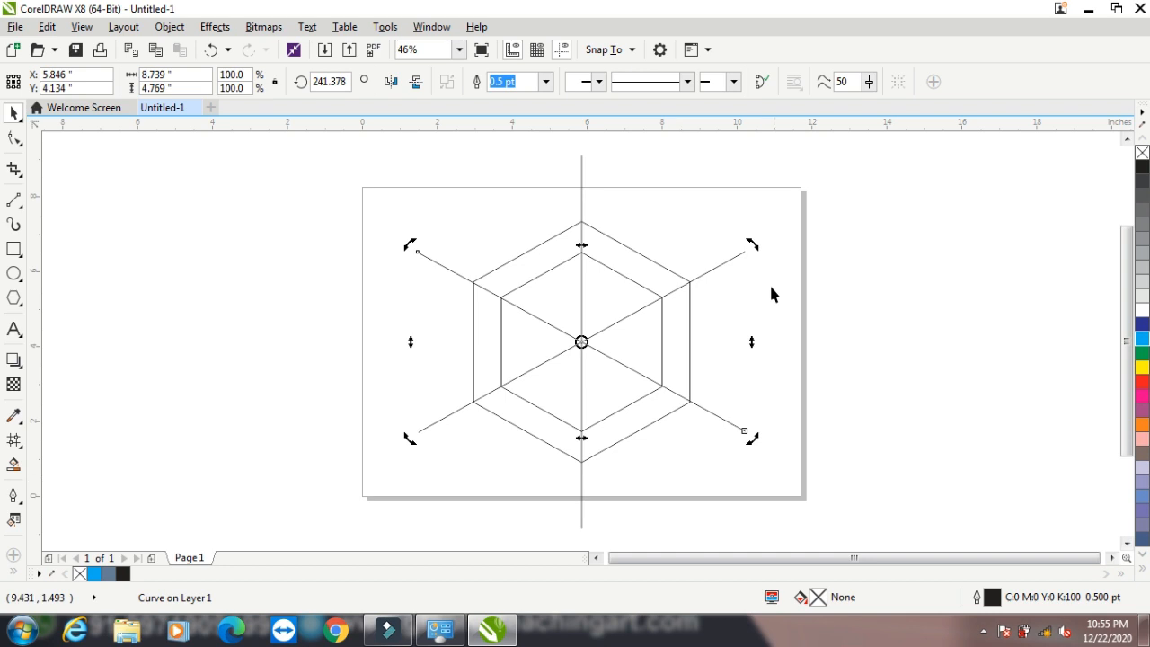
# Try a yellow fill on the combined hexagon ring and remove the fill again
pyautogui.moveTo(331, 142)
pyautogui.mouseDown()
pyautogui.moveTo(639, 485)
pyautogui.moveTo(836, 568)
pyautogui.moveTo(851, 529)
pyautogui.moveTo(842, 486)
pyautogui.mouseUp()
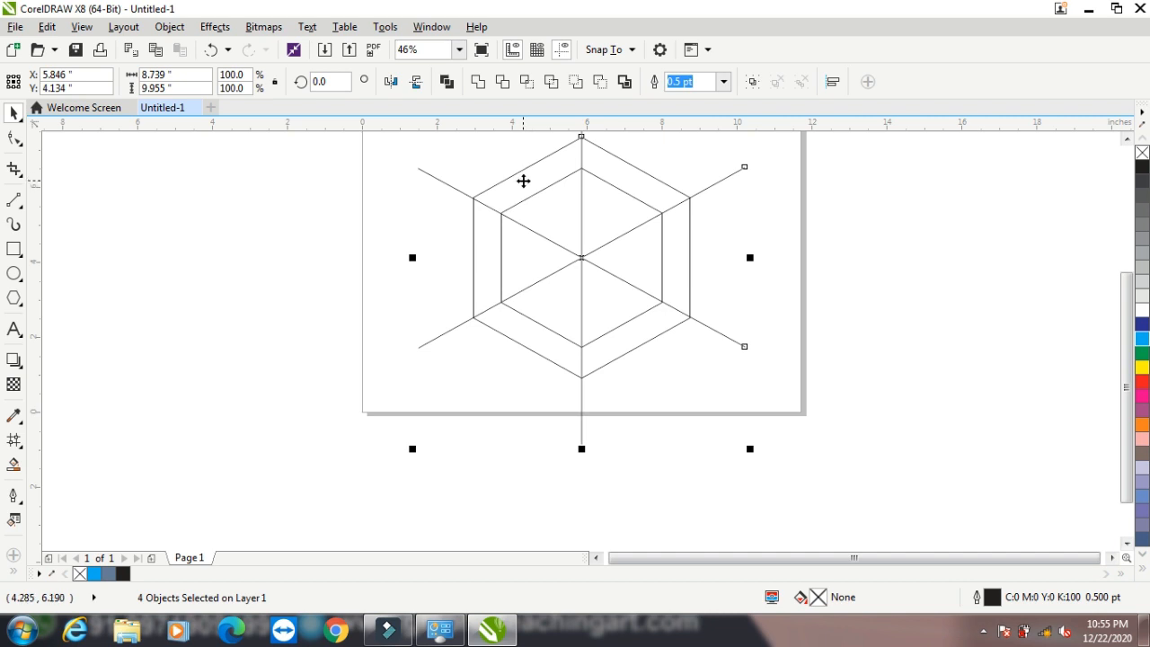
pyautogui.click(356, 164)
pyautogui.click(514, 176)
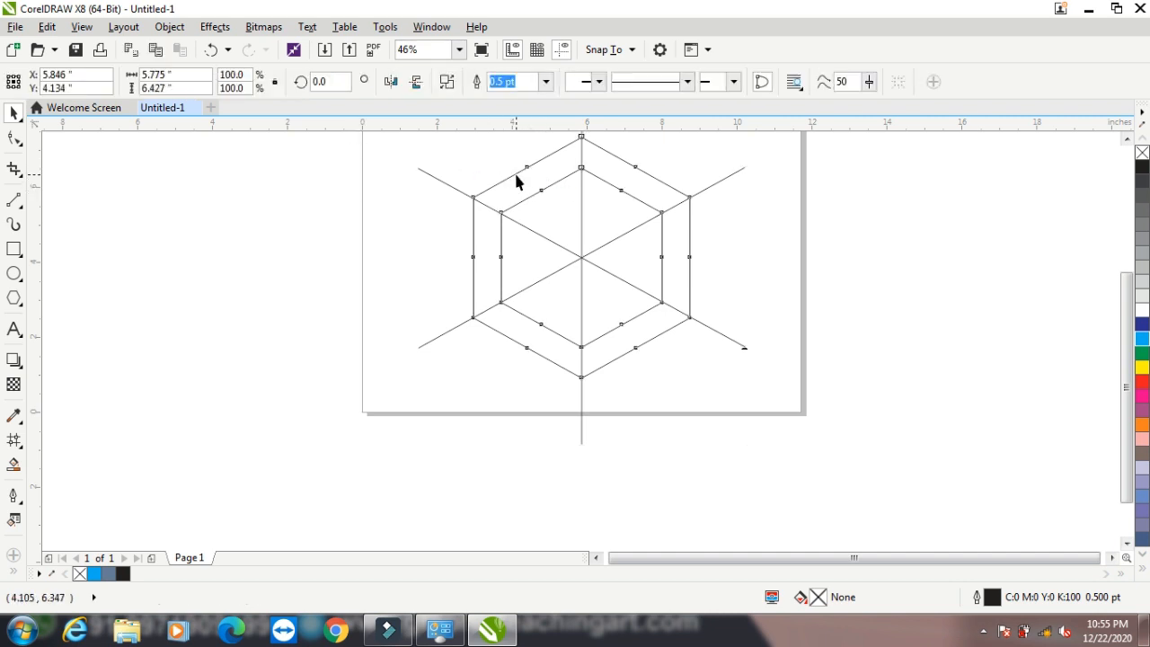
pyautogui.click(1142, 367)
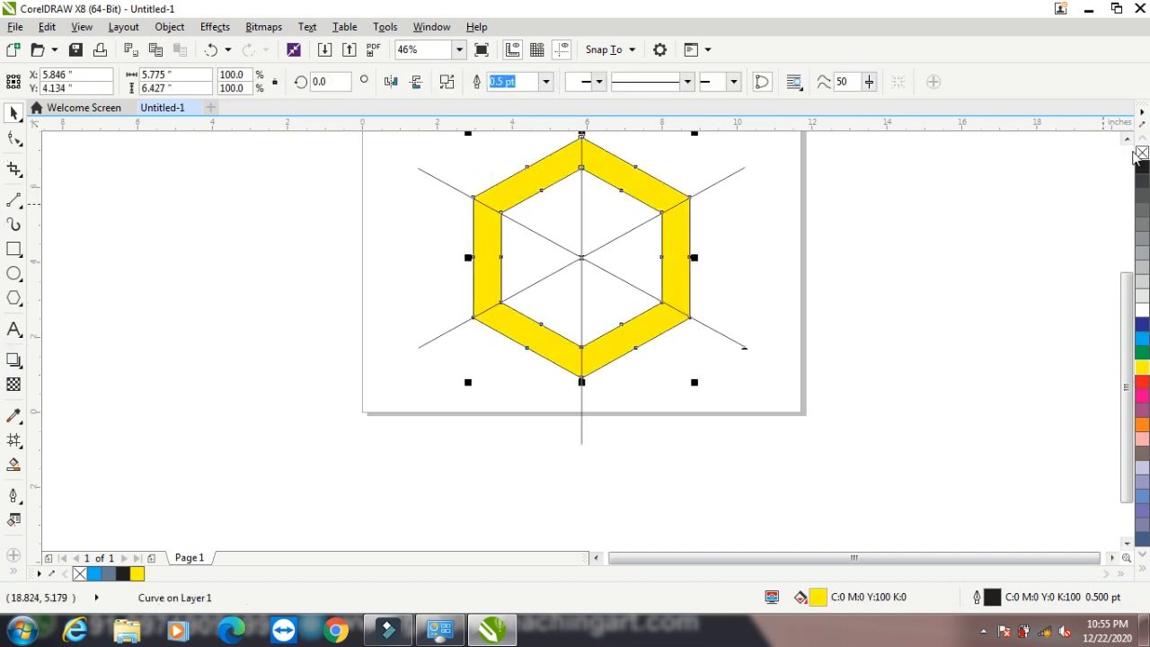
pyautogui.click(1125, 140)
pyautogui.click(1125, 140)
pyautogui.click(1125, 140)
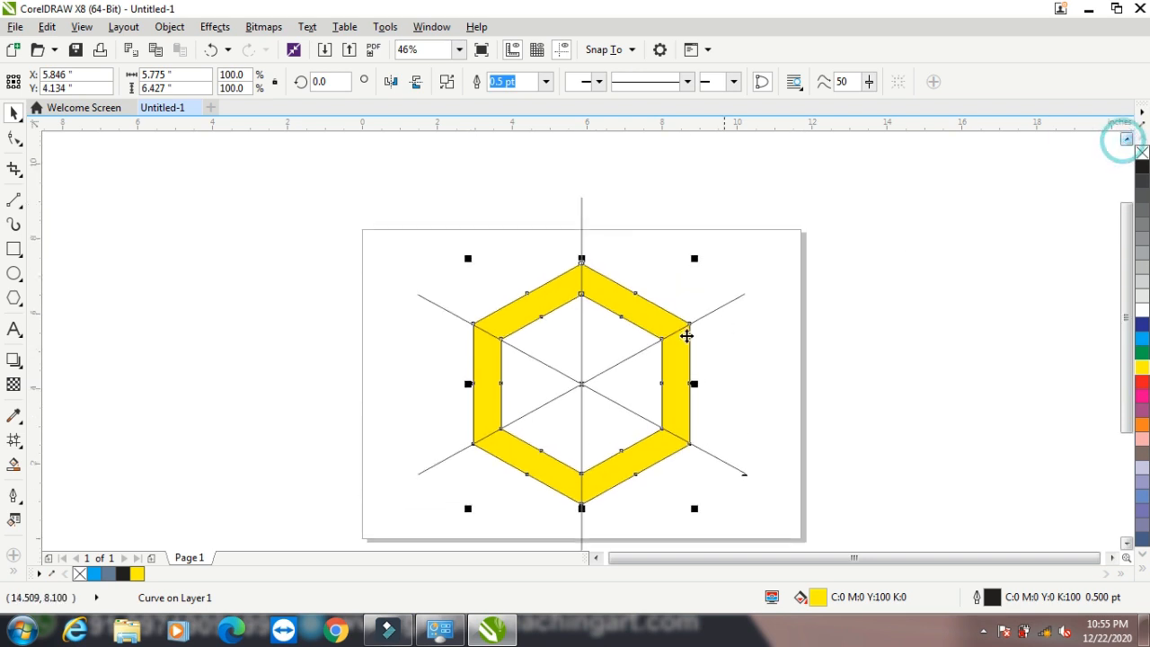
pyautogui.click(1142, 153)
pyautogui.click(330, 209)
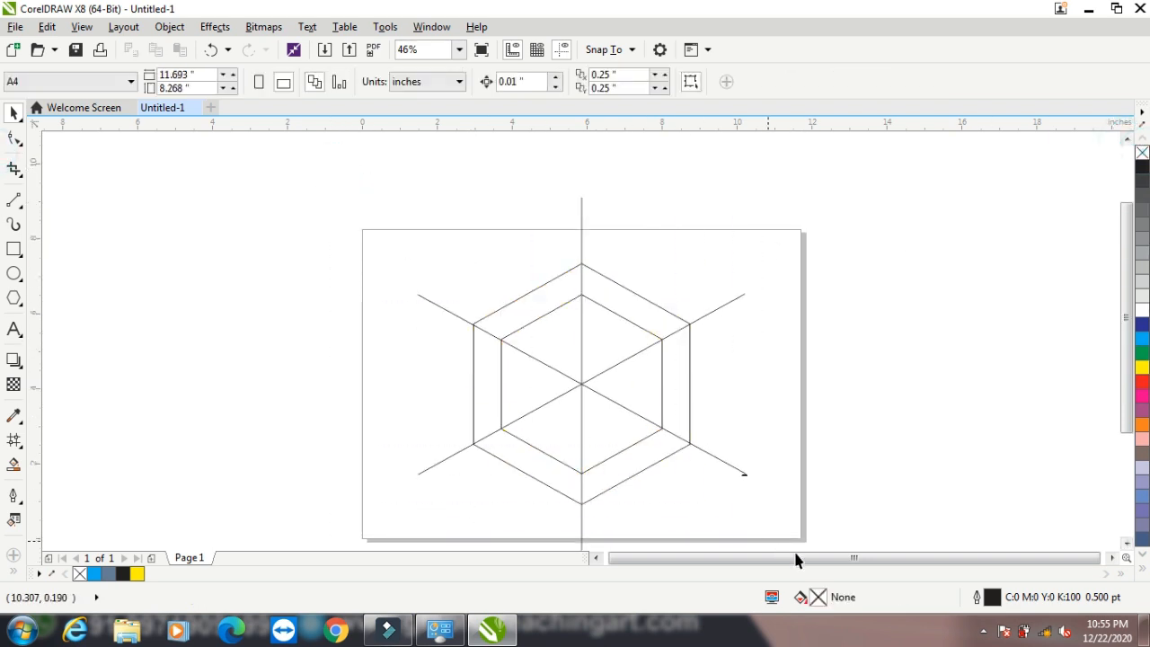
# Fill all six segments of the outer hexagonal ring with the Smart Fill tool in slate blue with a 0.5 pt black outline
pyautogui.scroll(-2, 804, 540)
pyautogui.hotkey('ctrl', 'a')
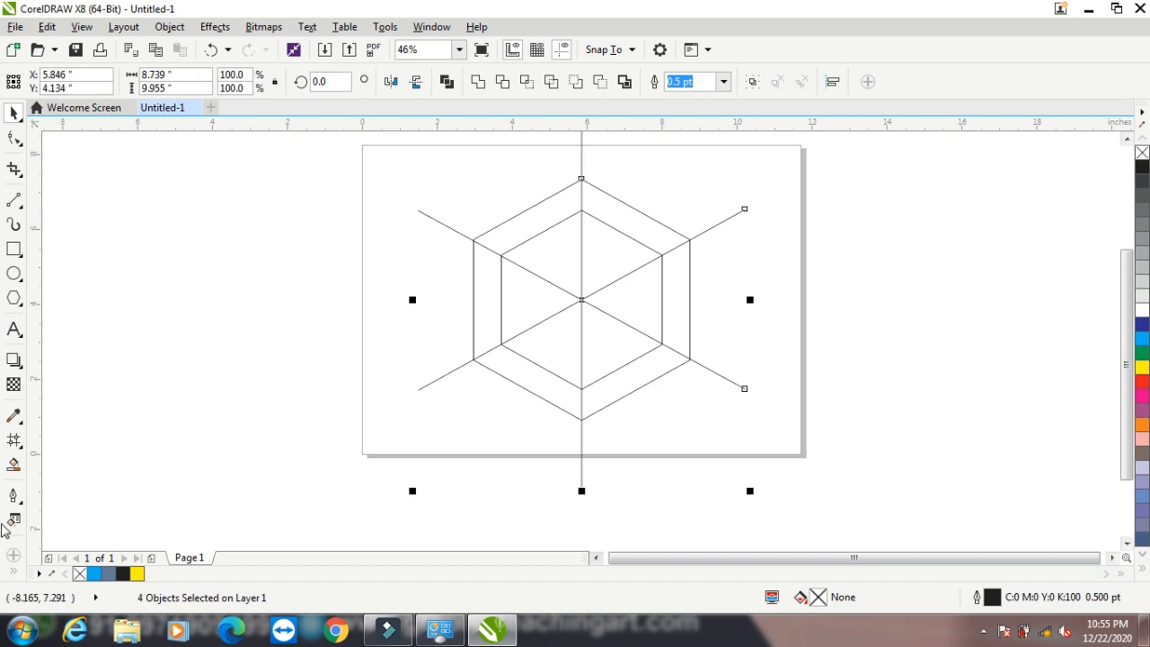
pyautogui.click(14, 467)
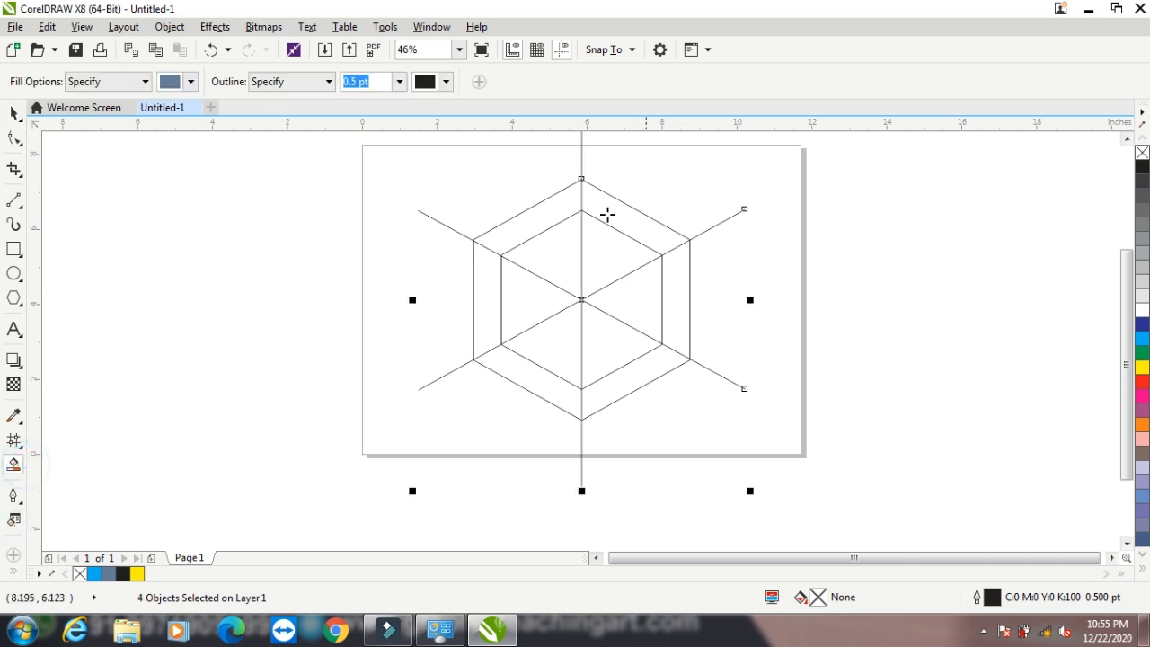
pyautogui.click(550, 215)
pyautogui.click(637, 224)
pyautogui.click(674, 298)
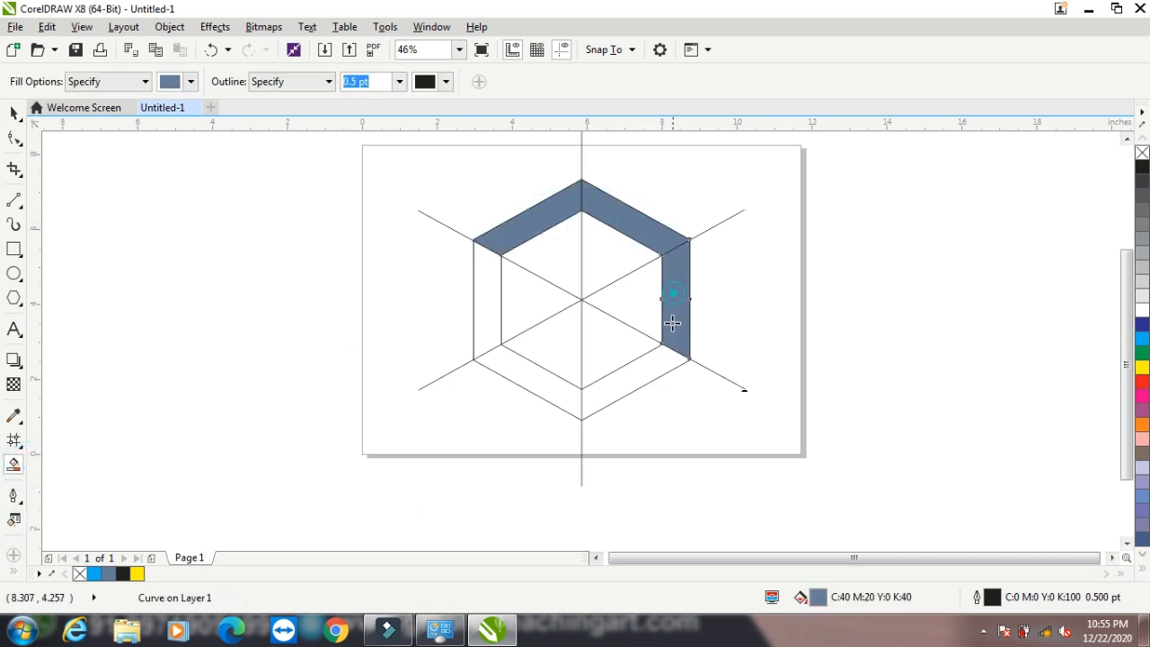
pyautogui.click(638, 379)
pyautogui.click(526, 381)
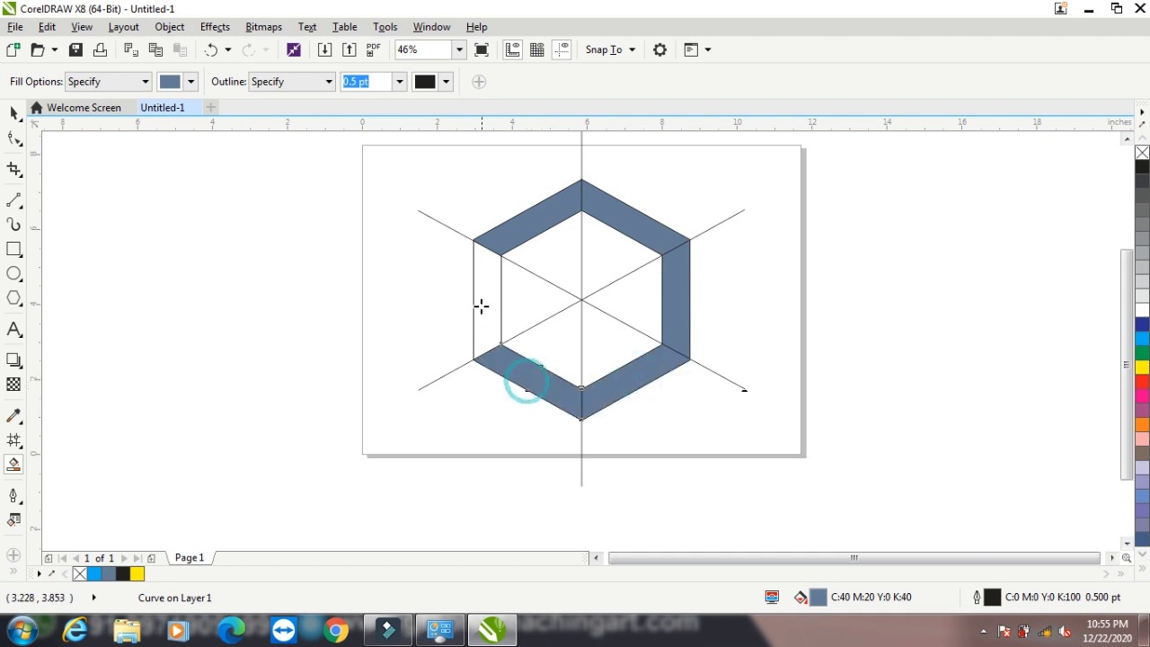
pyautogui.click(480, 306)
# Smart Fill the six triangles inside the inner hexagon with the same slate blue
pyautogui.click(569, 260)
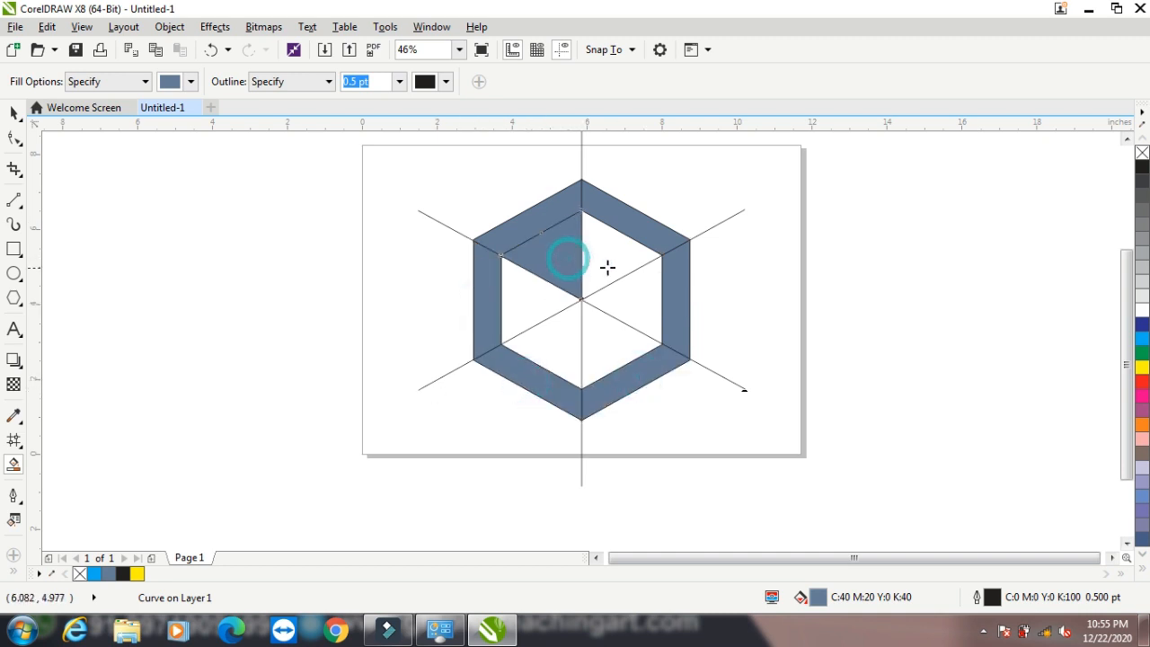
pyautogui.click(611, 261)
pyautogui.click(627, 303)
pyautogui.click(591, 336)
pyautogui.click(551, 336)
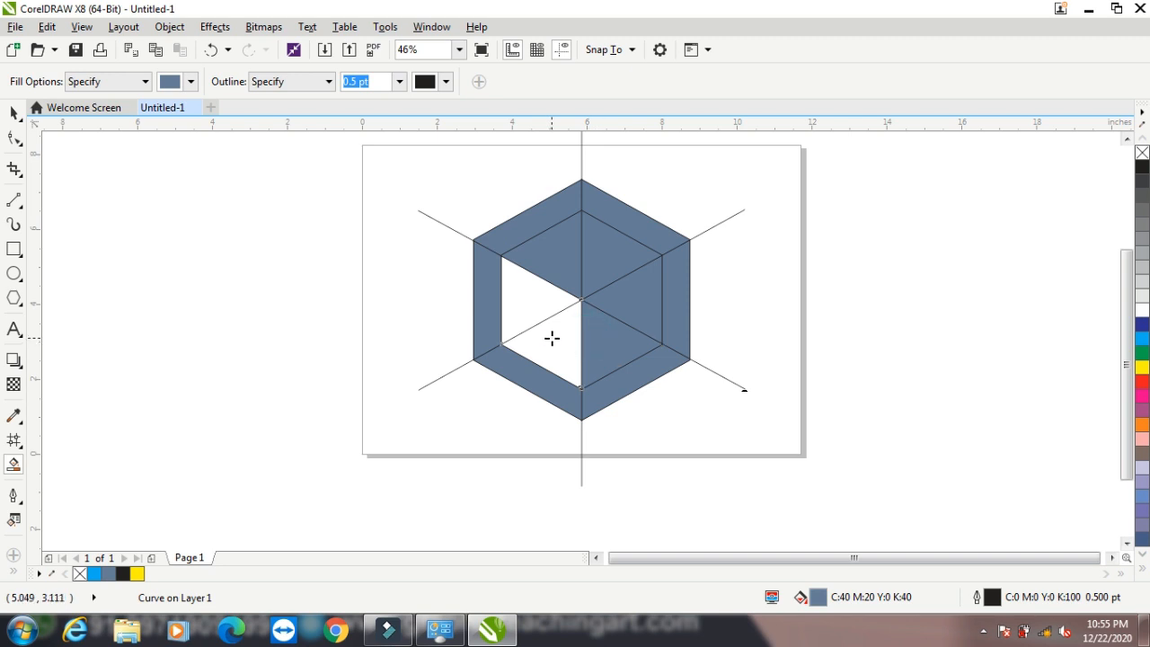
pyautogui.click(531, 303)
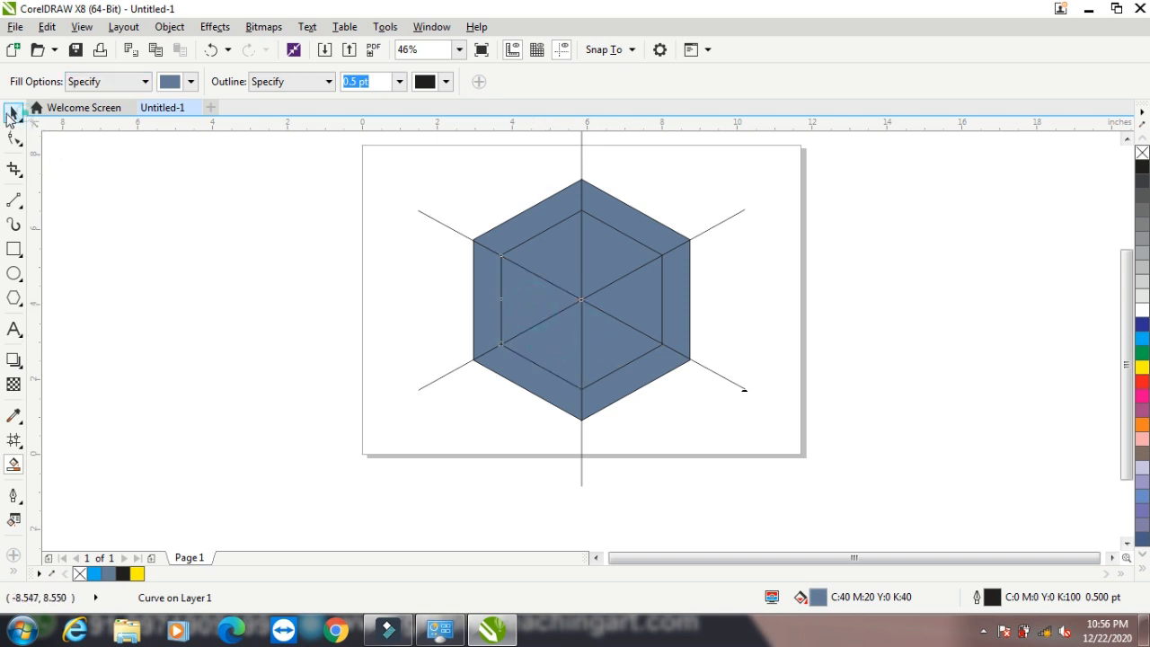
# Delete the three long construction lines that cross the hexagon
pyautogui.click(13, 113)
pyautogui.click(162, 299)
pyautogui.click(445, 223)
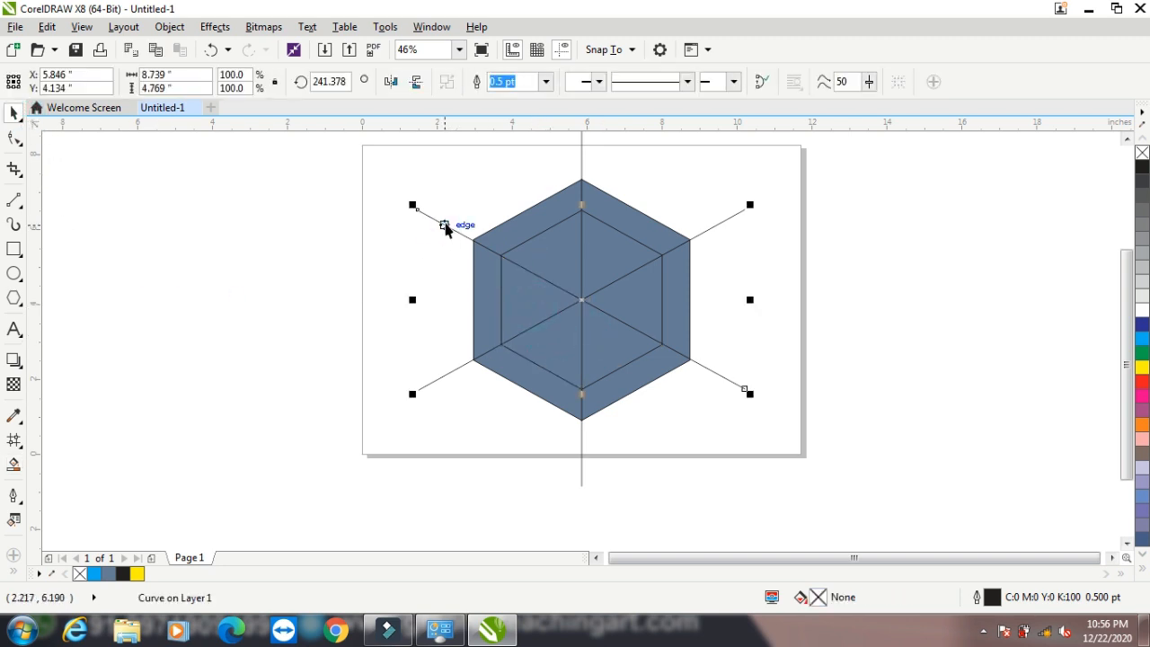
pyautogui.press('Delete')
pyautogui.click(581, 158)
pyautogui.press('Delete')
pyautogui.click(724, 222)
pyautogui.press('Delete')
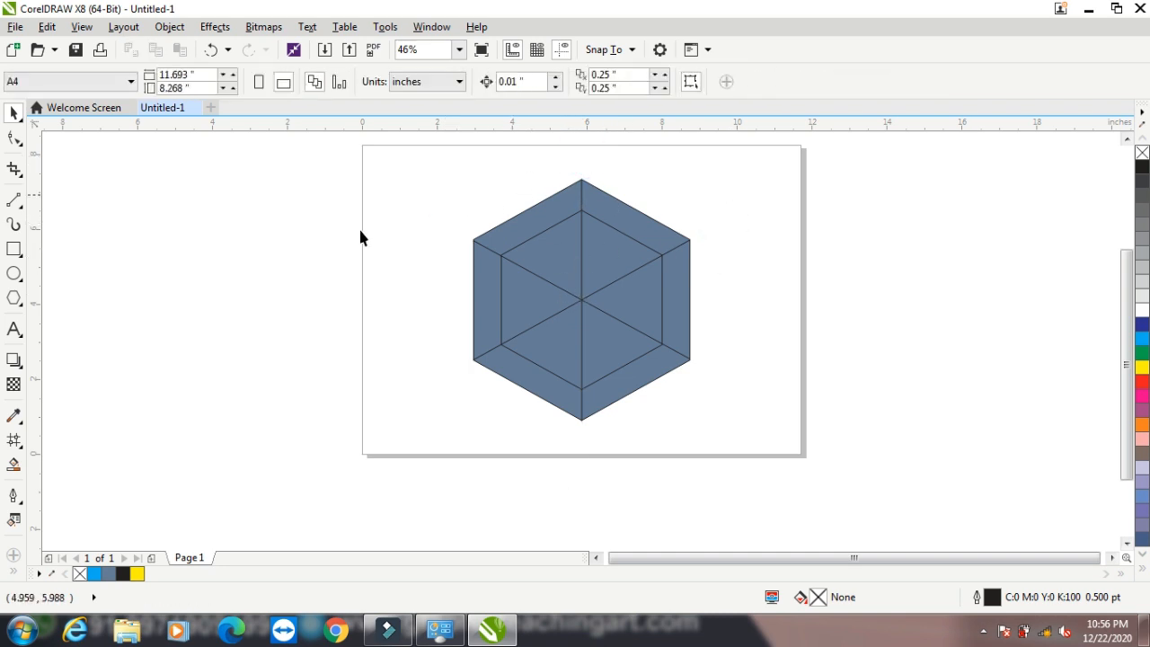
# Recolor the upper-left and lower-right segments of the outer ring cyan
pyautogui.click(532, 230)
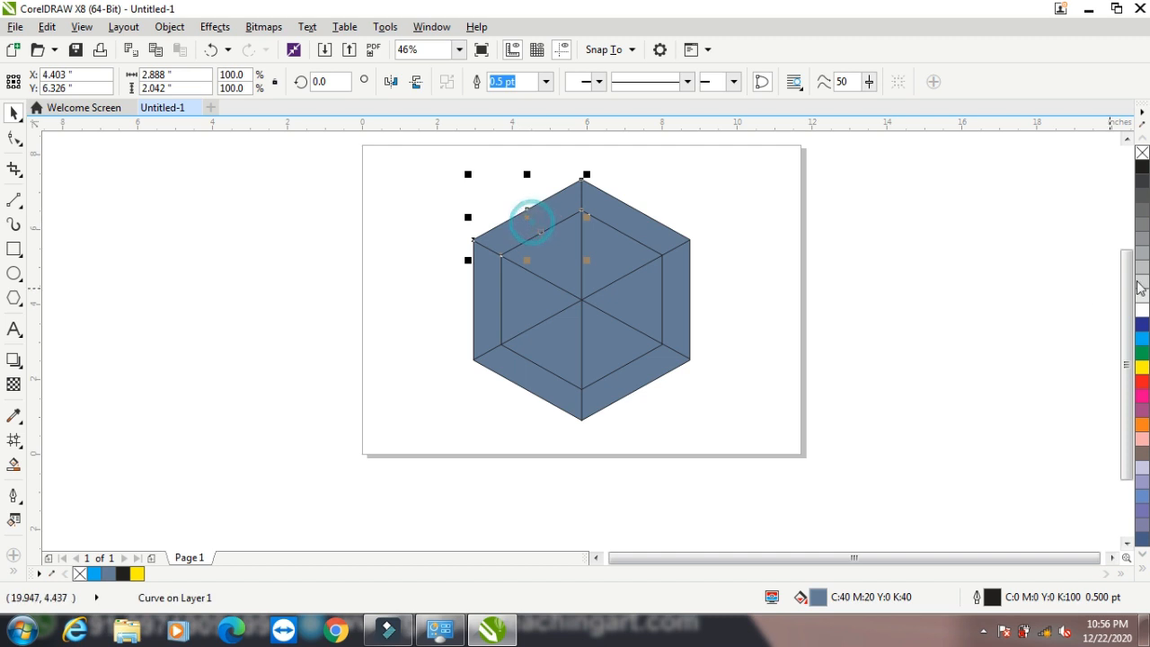
pyautogui.click(1142, 337)
pyautogui.click(654, 376)
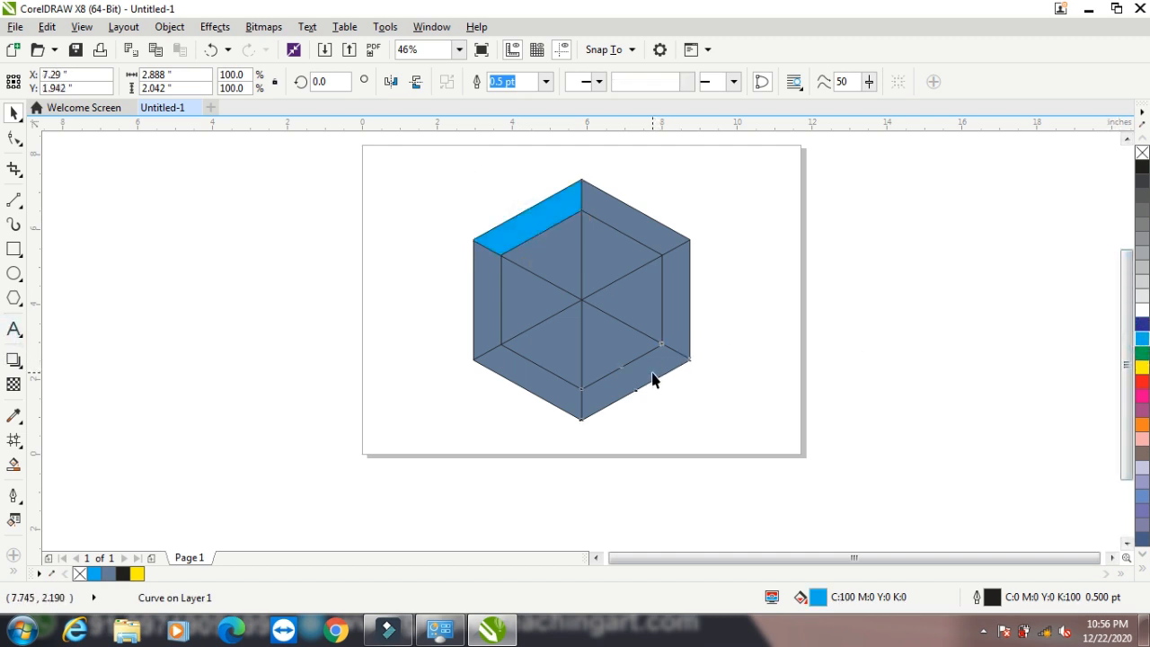
pyautogui.click(1142, 338)
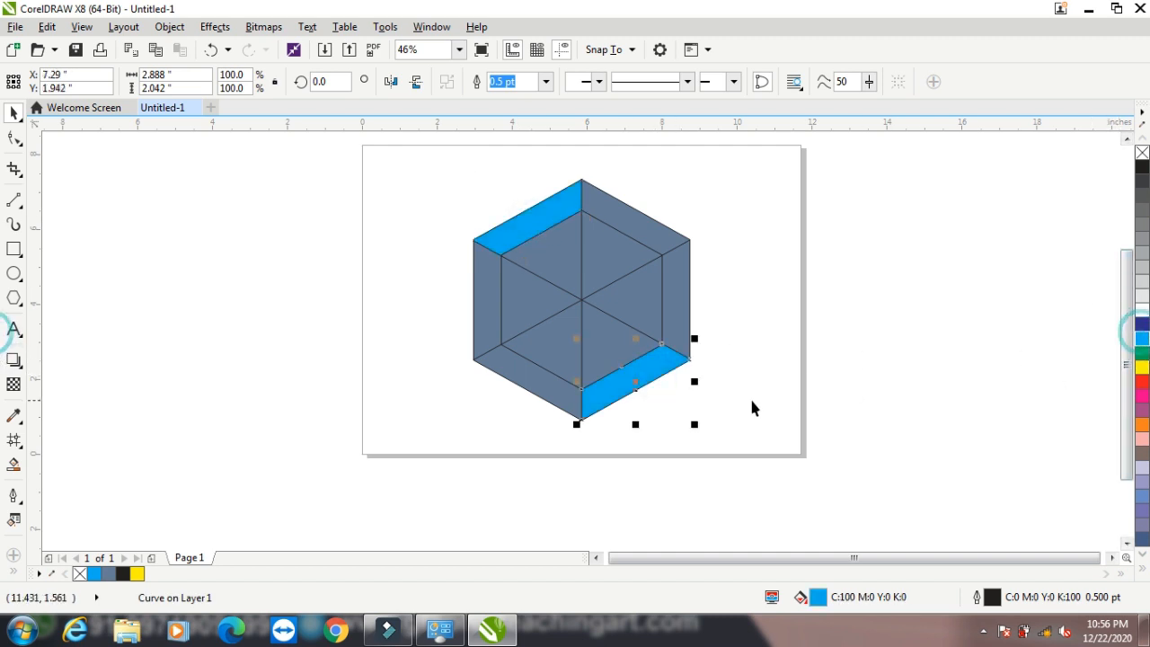
# Recolor the right and lower-left segments of the outer ring green
pyautogui.click(677, 286)
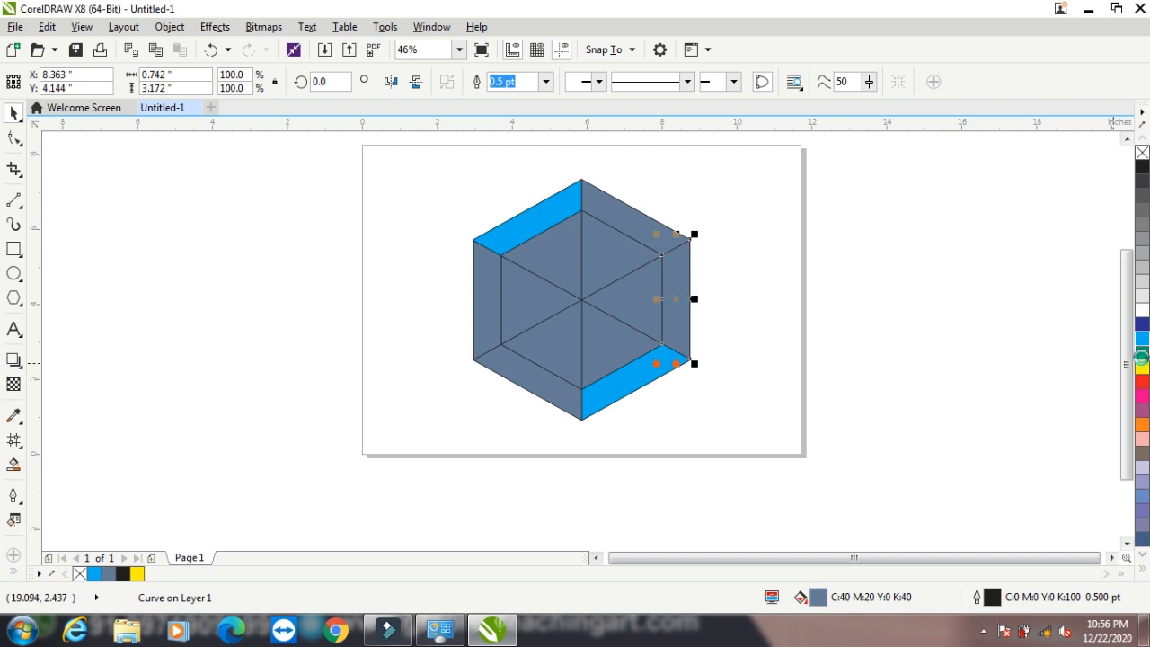
pyautogui.click(1142, 353)
pyautogui.click(513, 381)
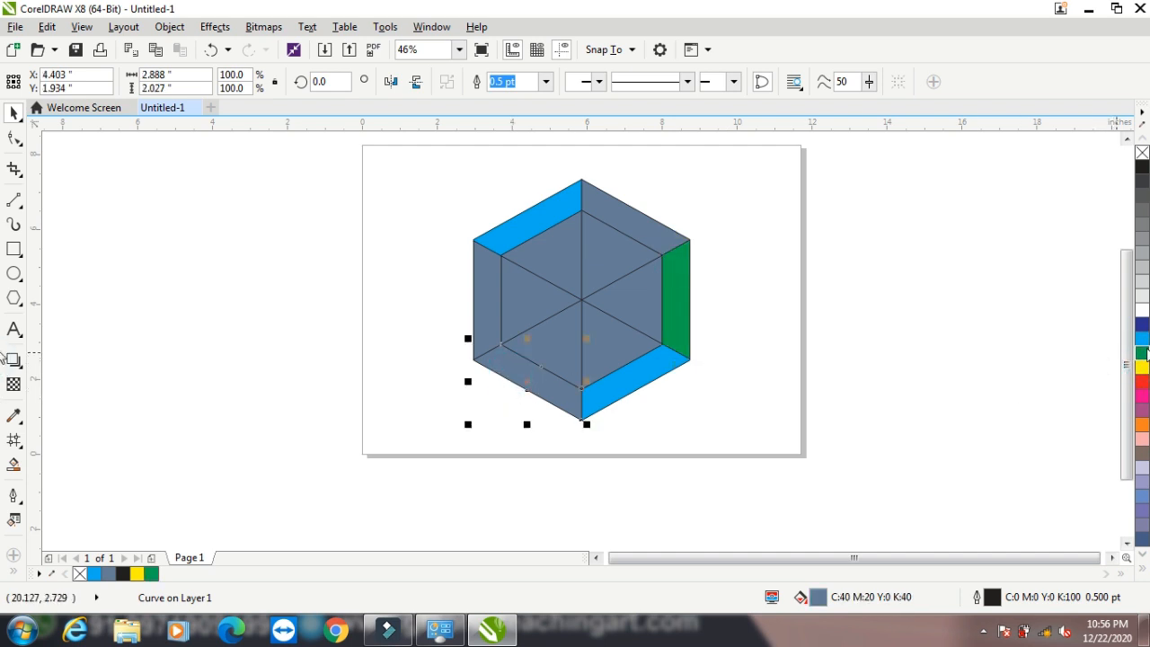
pyautogui.click(1145, 353)
# Recolor the left and upper-right segments of the outer ring yellow
pyautogui.click(482, 298)
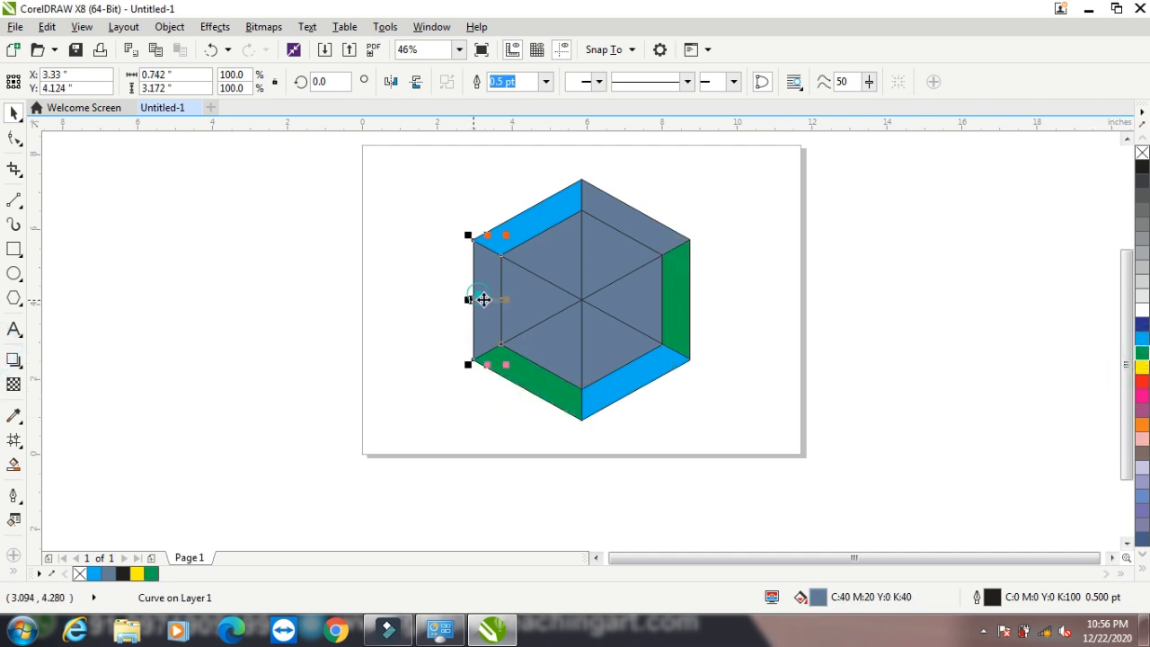
pyautogui.click(1142, 367)
pyautogui.click(626, 226)
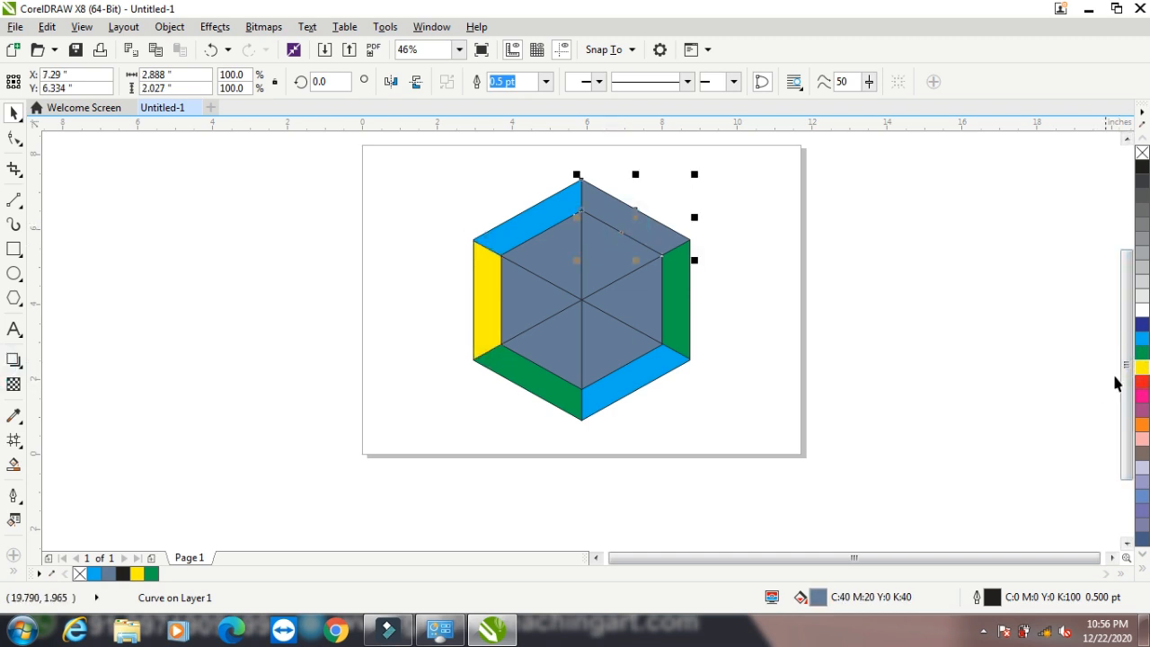
pyautogui.click(1142, 366)
# Recolor the upper-left and lower-right inner triangles orange
pyautogui.click(549, 255)
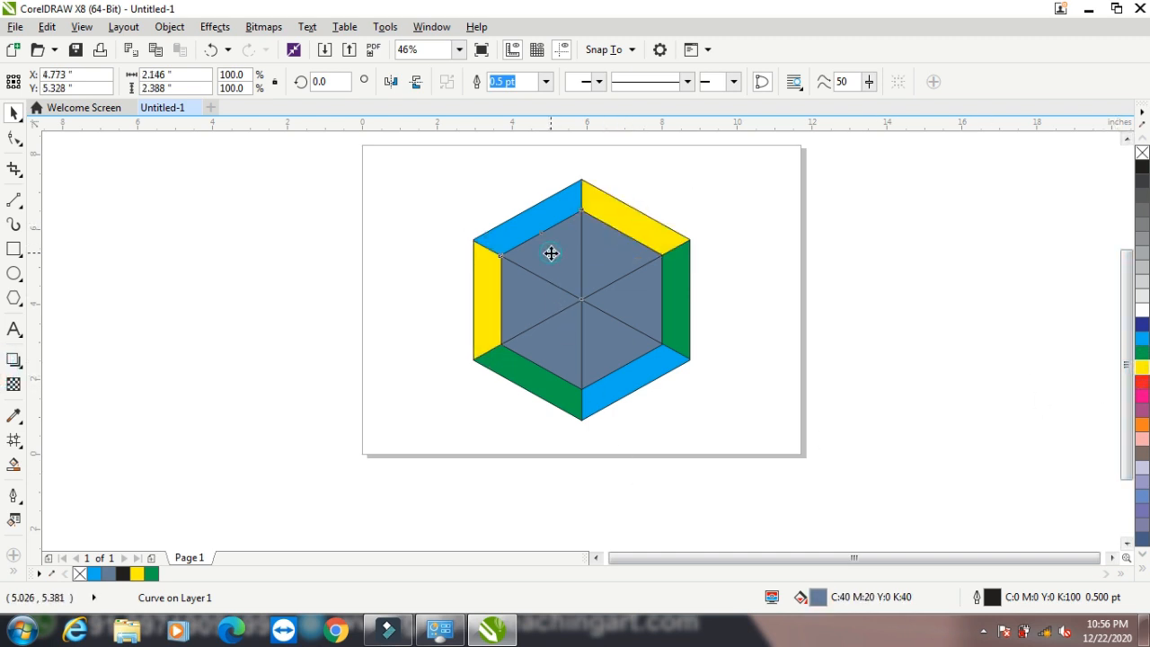
pyautogui.click(1142, 424)
pyautogui.click(615, 368)
pyautogui.click(1142, 426)
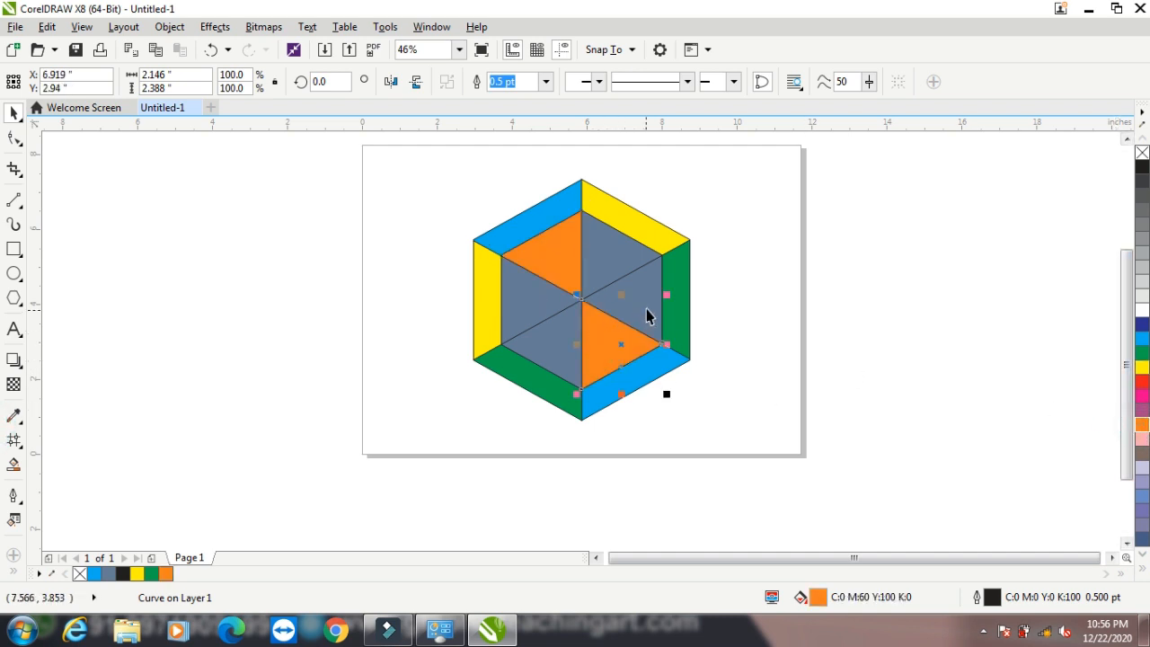
# Recolor the right and lower-left inner triangles red
pyautogui.click(646, 307)
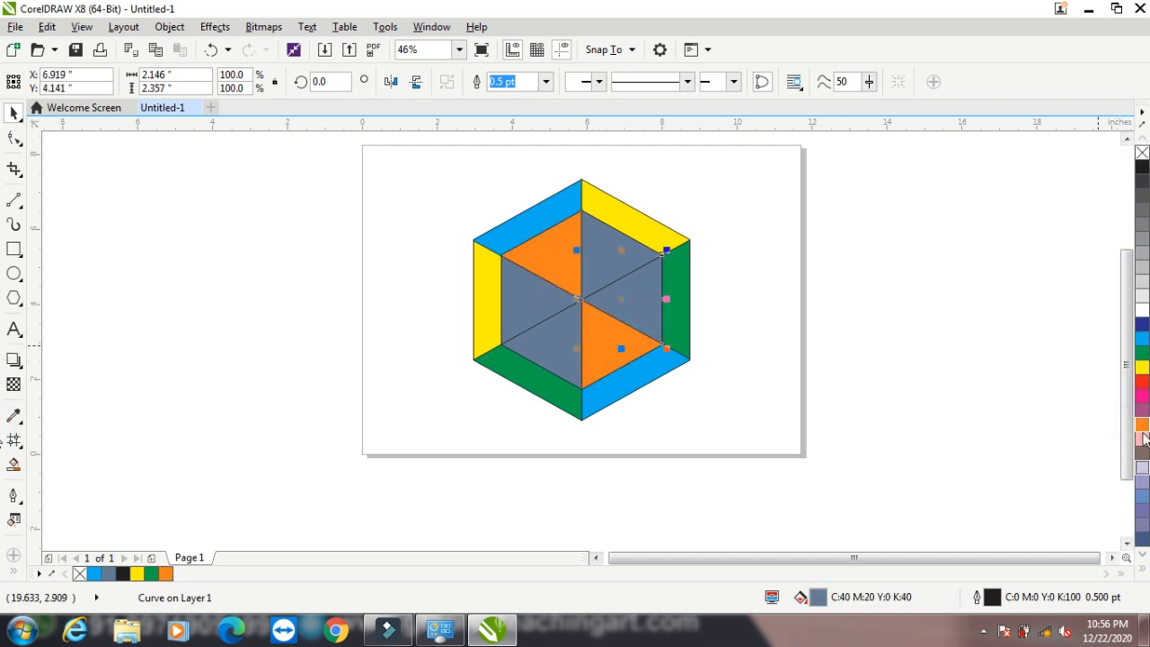
pyautogui.click(1142, 382)
pyautogui.click(566, 339)
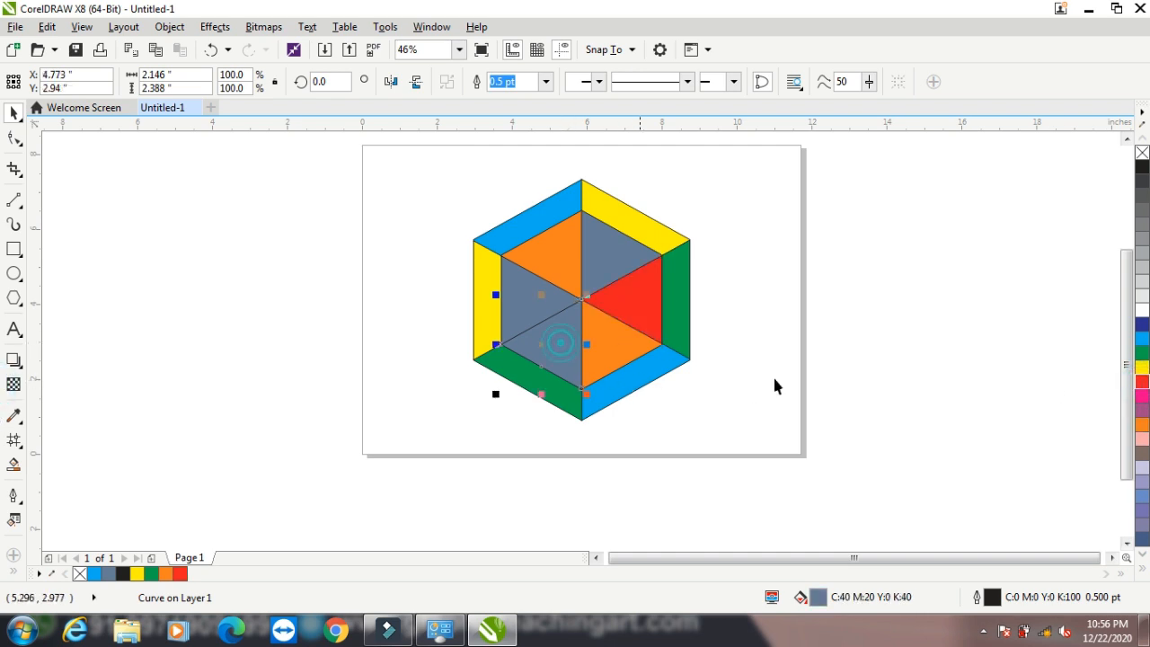
pyautogui.click(1142, 383)
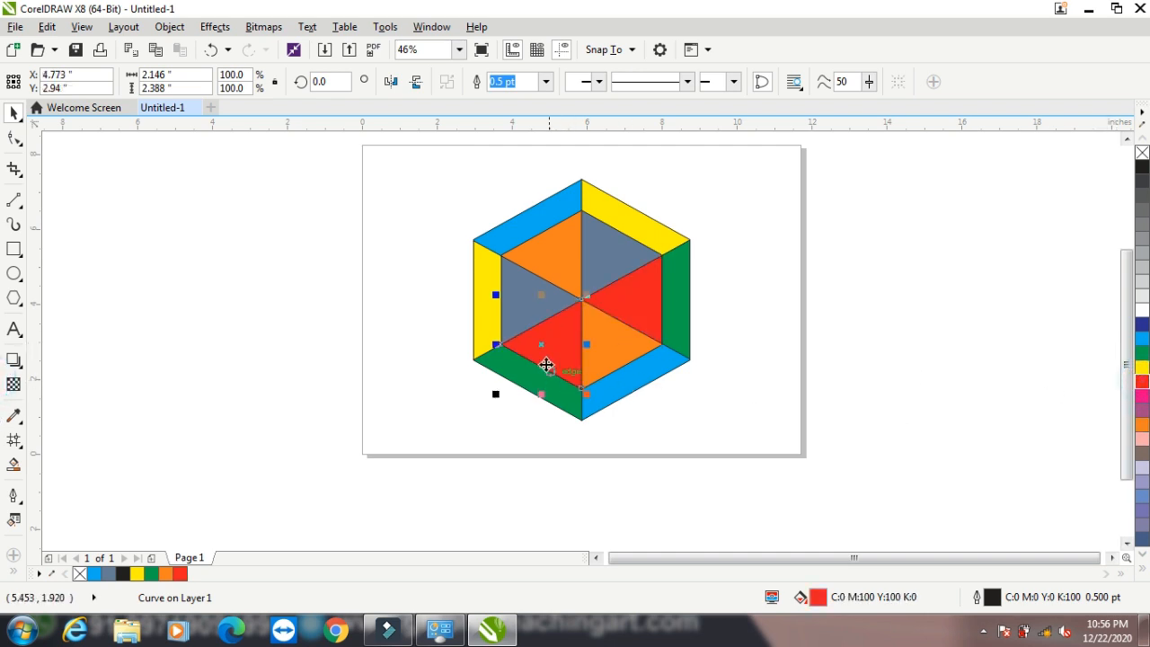
# Recolor the upper-right and left inner triangles pale pink
pyautogui.click(610, 253)
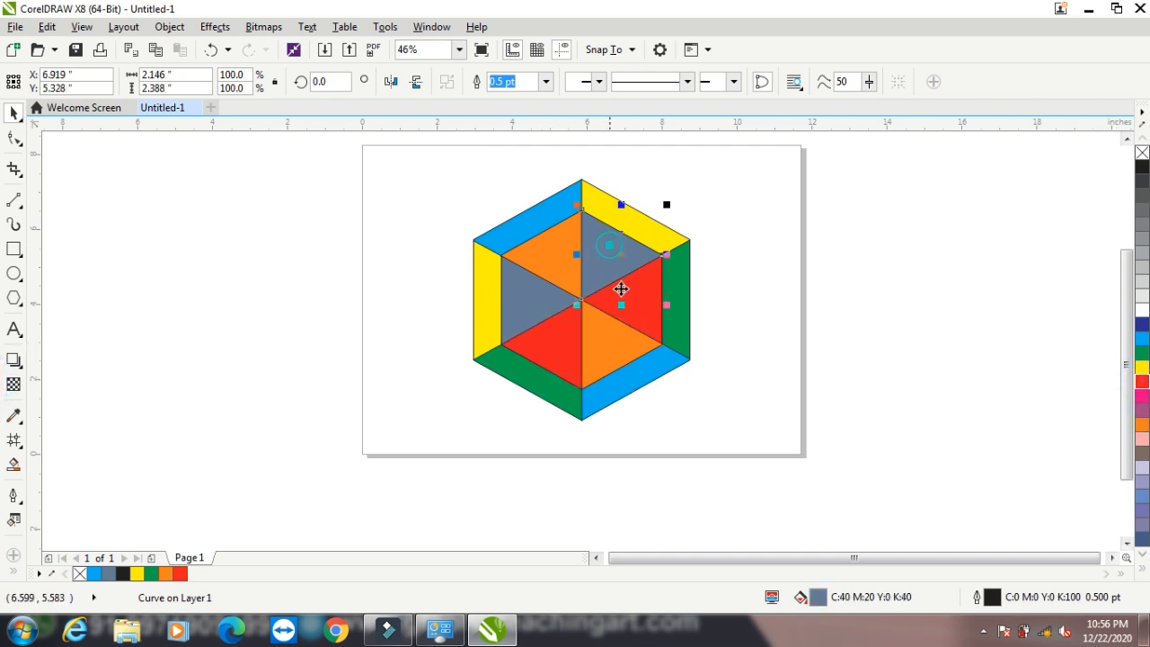
pyautogui.click(1142, 426)
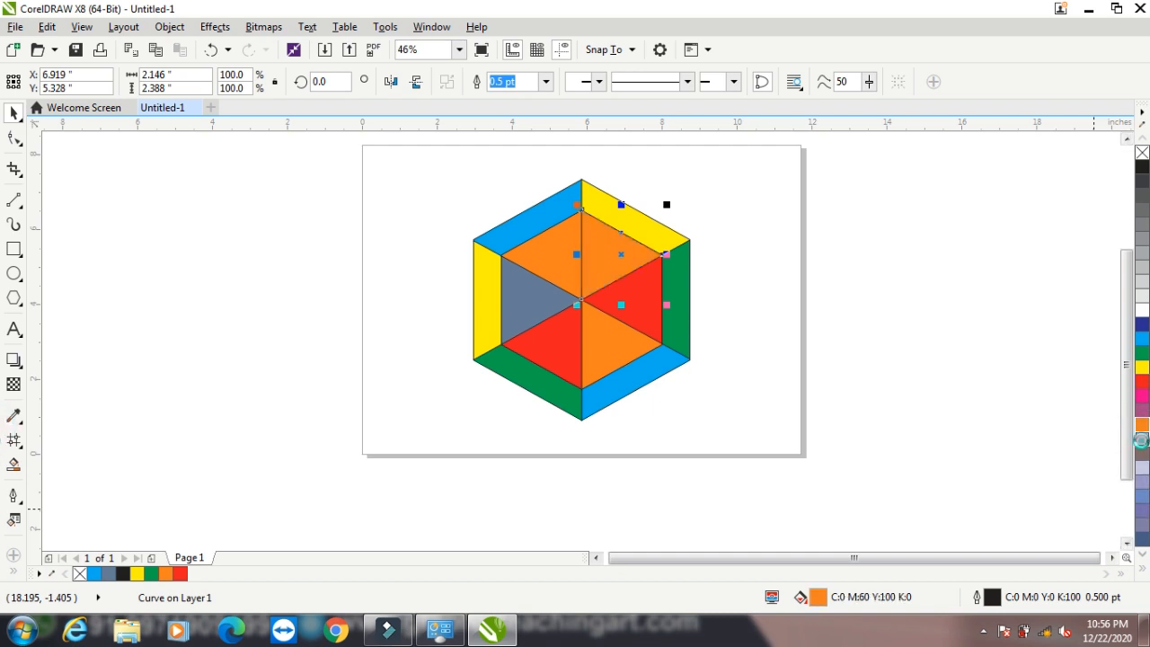
pyautogui.click(1142, 439)
pyautogui.click(529, 302)
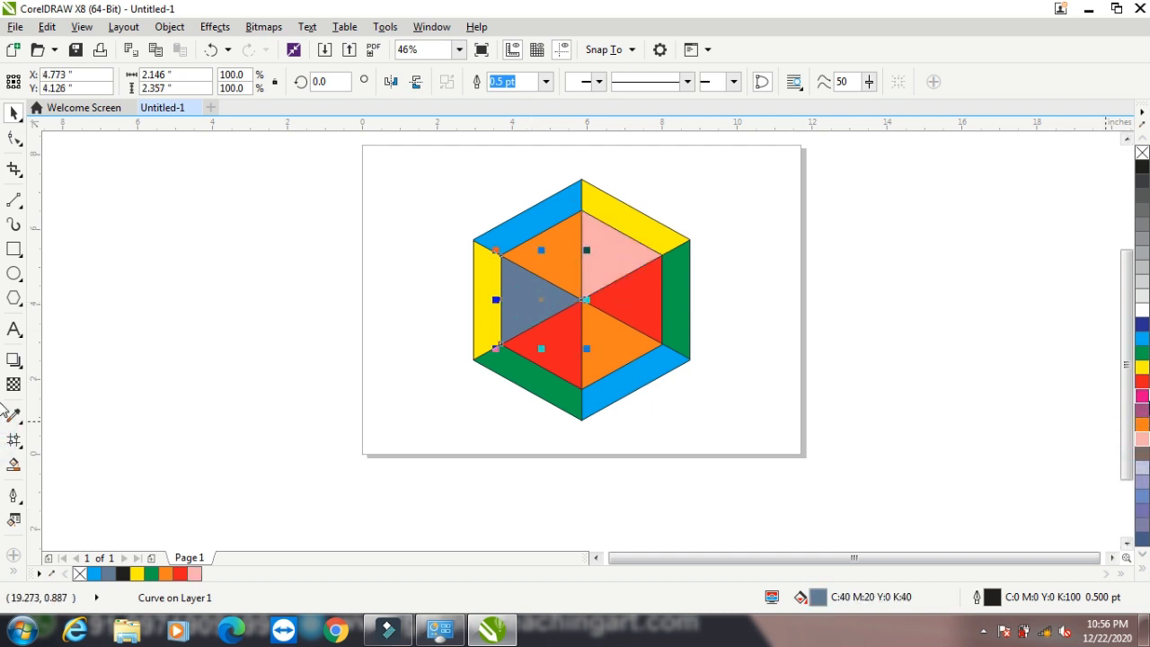
pyautogui.click(1142, 440)
pyautogui.click(827, 271)
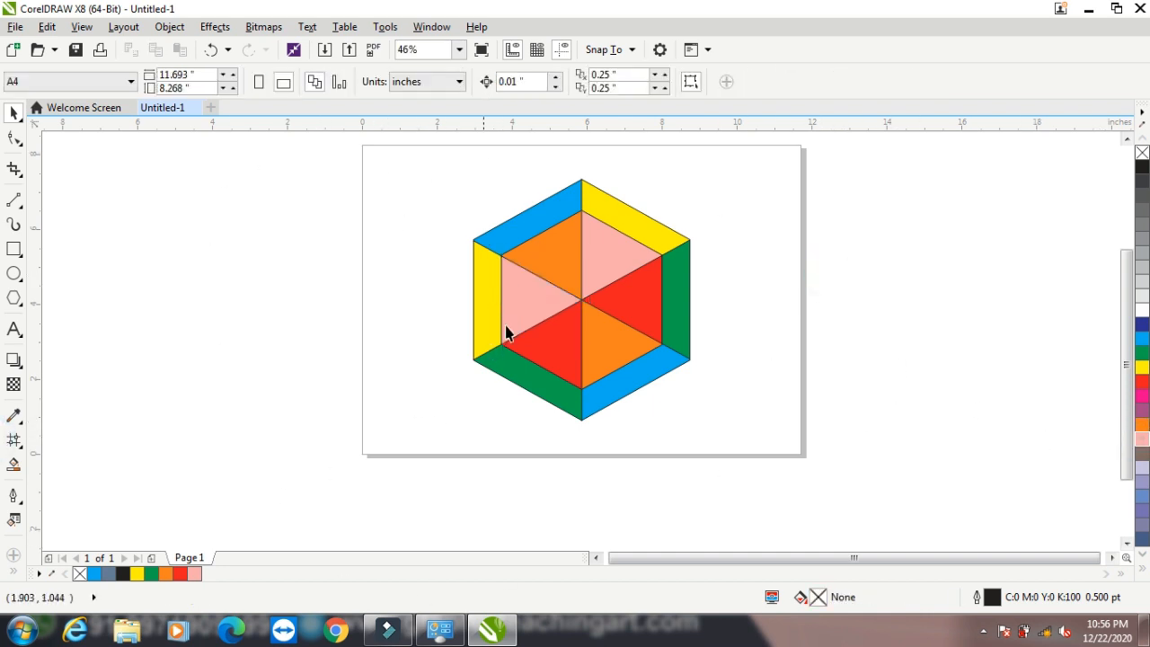
# Remove the outlines from all pieces of the hexagonal design
pyautogui.moveTo(550, 302); pyautogui.dragTo(750, 450)
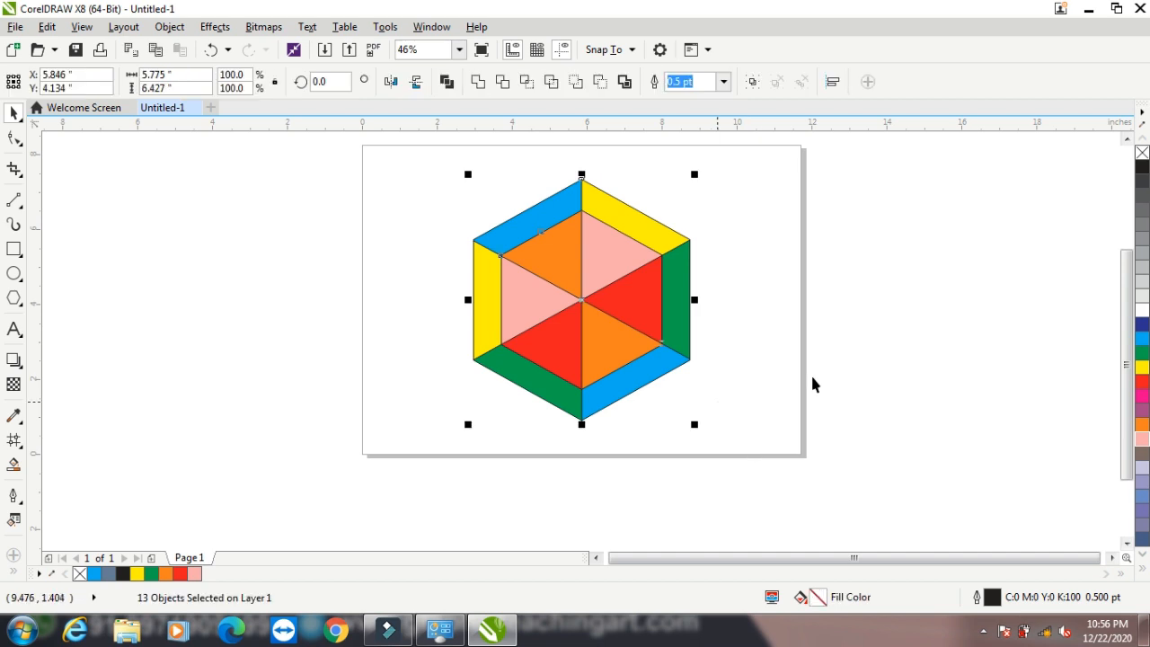
pyautogui.rightClick(1142, 154)
pyautogui.click(961, 298)
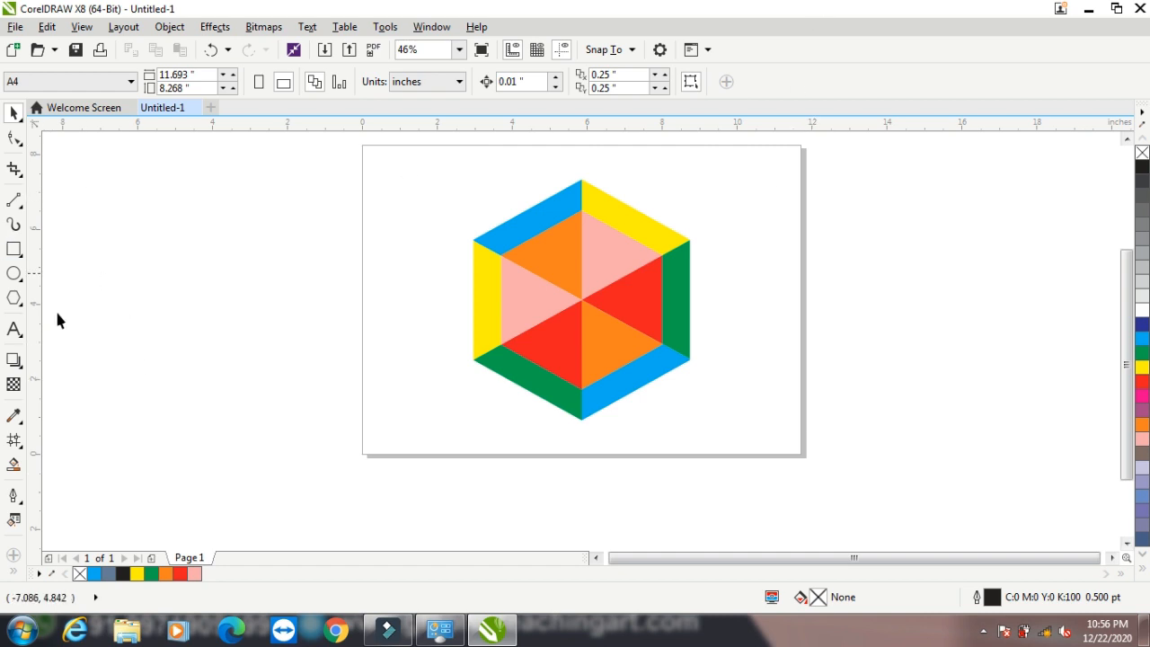
# Group the six inner triangles and scale the group down about its center to 77.6%
pyautogui.click(580, 282)
pyautogui.keyDown('shift'); pyautogui.click(604, 259); pyautogui.keyUp('shift')
pyautogui.keyDown('shift'); pyautogui.click(620, 307); pyautogui.keyUp('shift')
pyautogui.keyDown('shift'); pyautogui.click(596, 334); pyautogui.keyUp('shift')
pyautogui.keyDown('shift'); pyautogui.click(547, 332); pyautogui.keyUp('shift')
pyautogui.keyDown('shift'); pyautogui.click(534, 305); pyautogui.keyUp('shift')
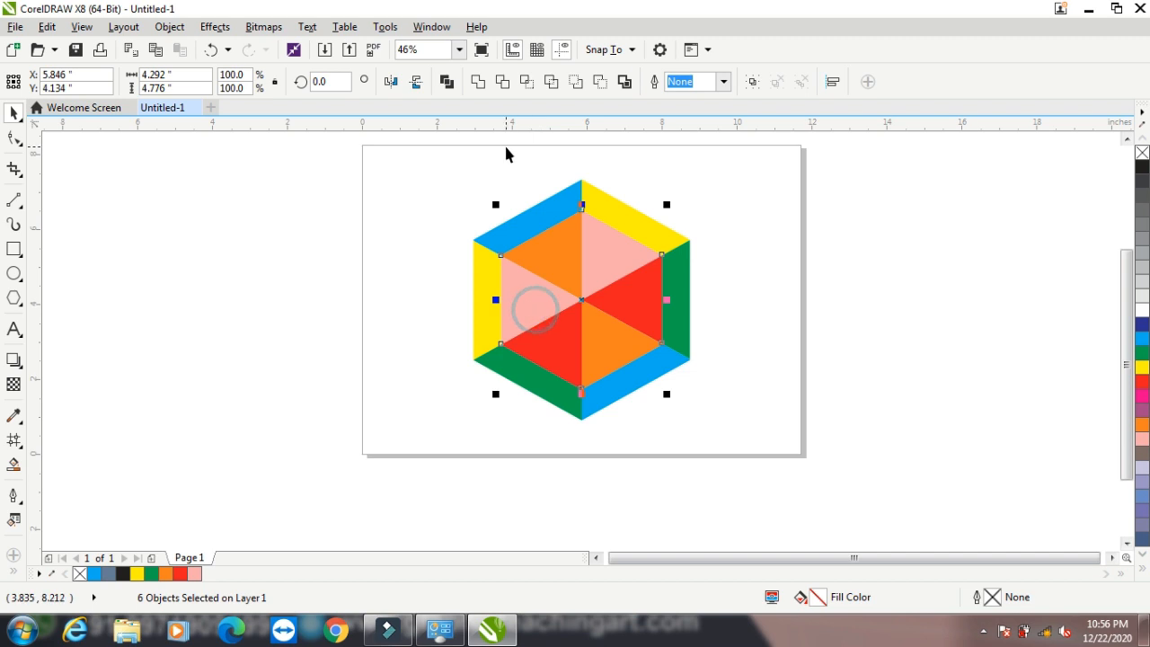
pyautogui.click(753, 82)
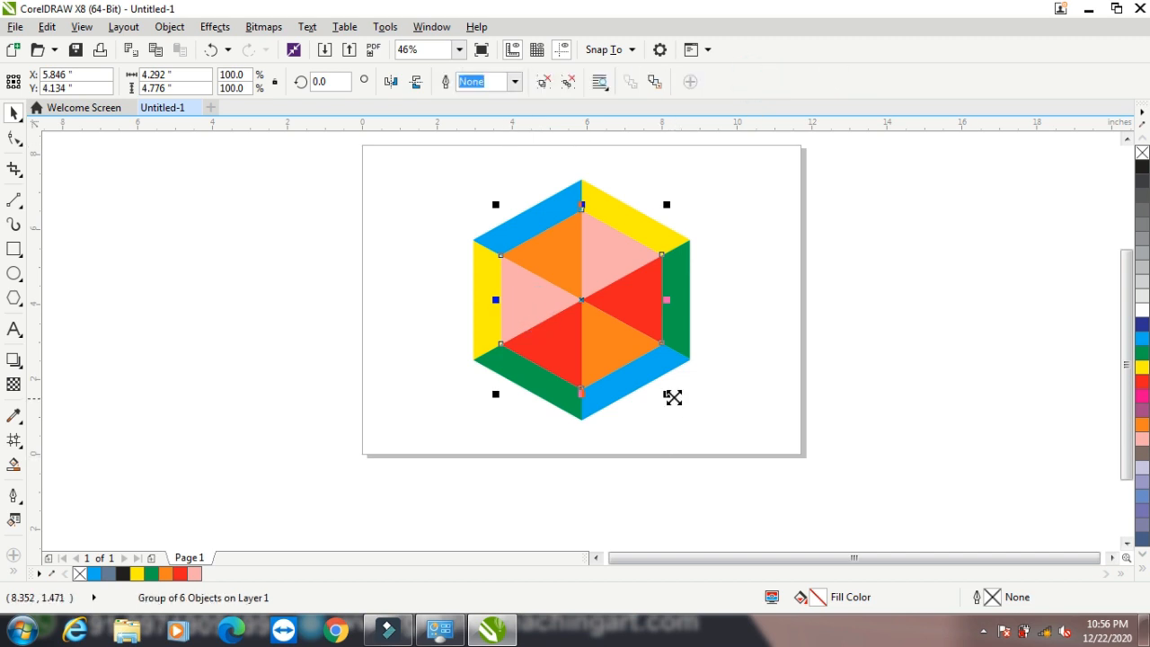
pyautogui.moveTo(665, 390); pyautogui.dragTo(647, 370)
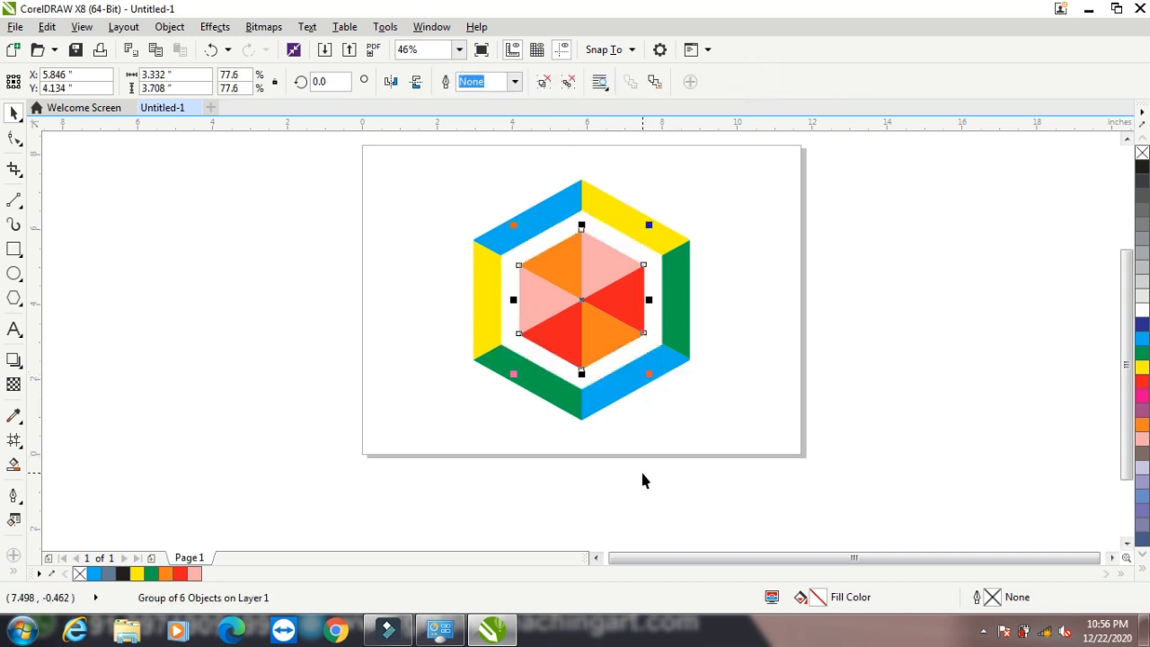
pyautogui.click(779, 301)
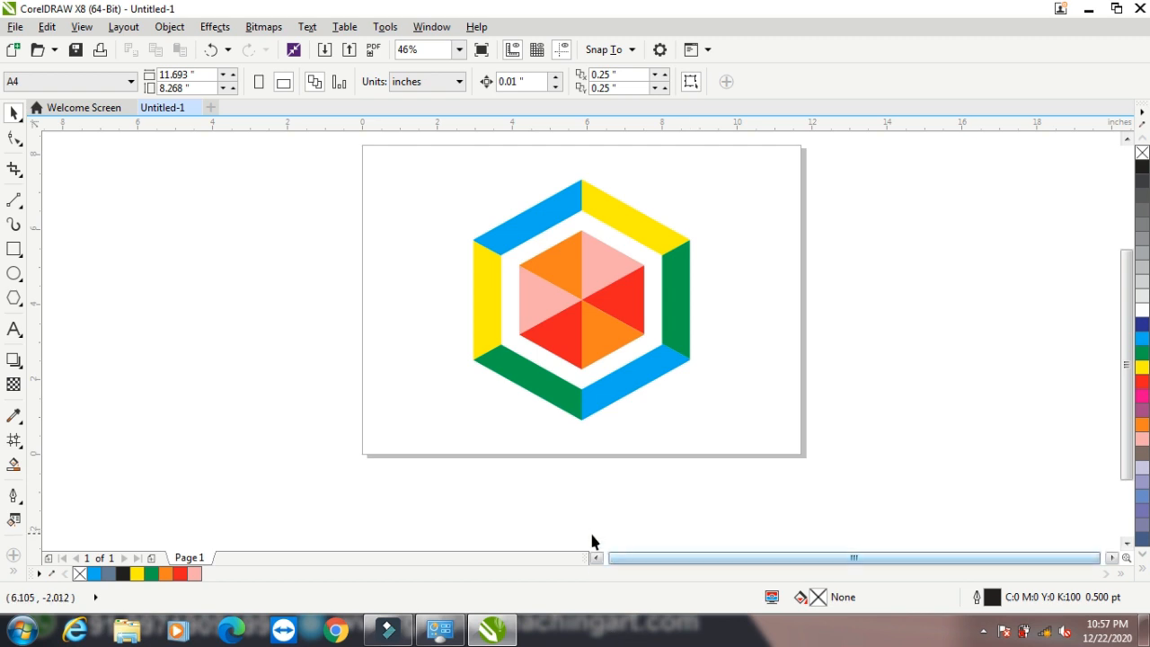
# Draw a circle about 1.15 inches in diameter beside the page and center it on the inner hexagon group
pyautogui.click(13, 274)
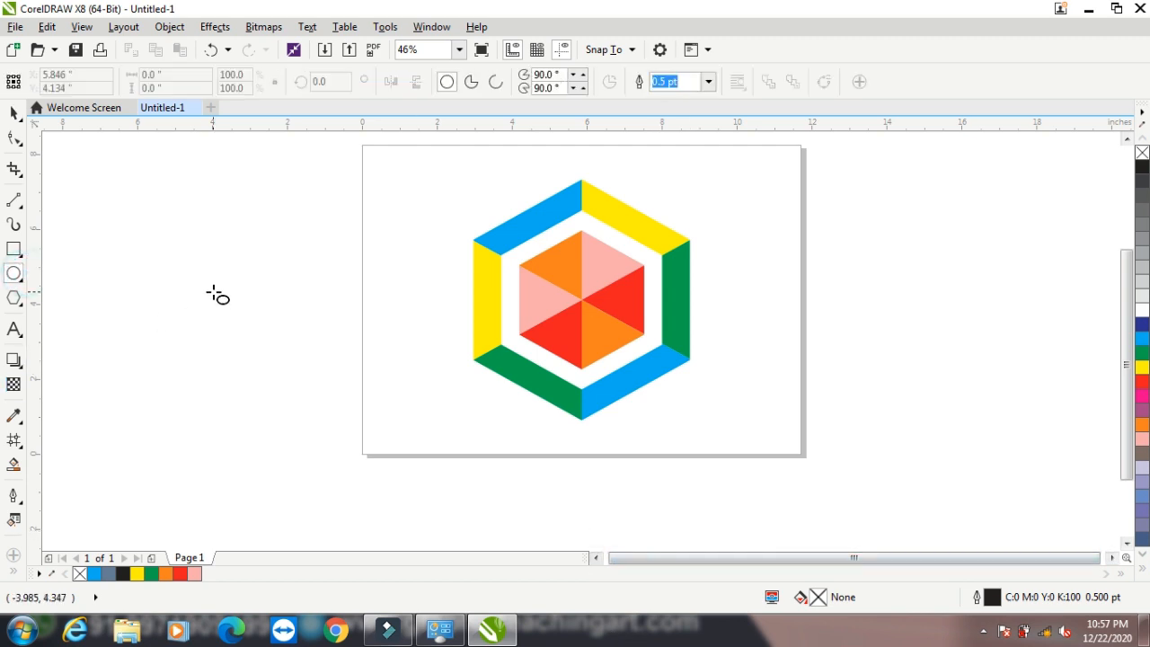
pyautogui.moveTo(212, 268); pyautogui.dragTo(265, 320)
pyautogui.click(13, 111)
pyautogui.keyDown('shift'); pyautogui.click(561, 269); pyautogui.keyUp('shift')
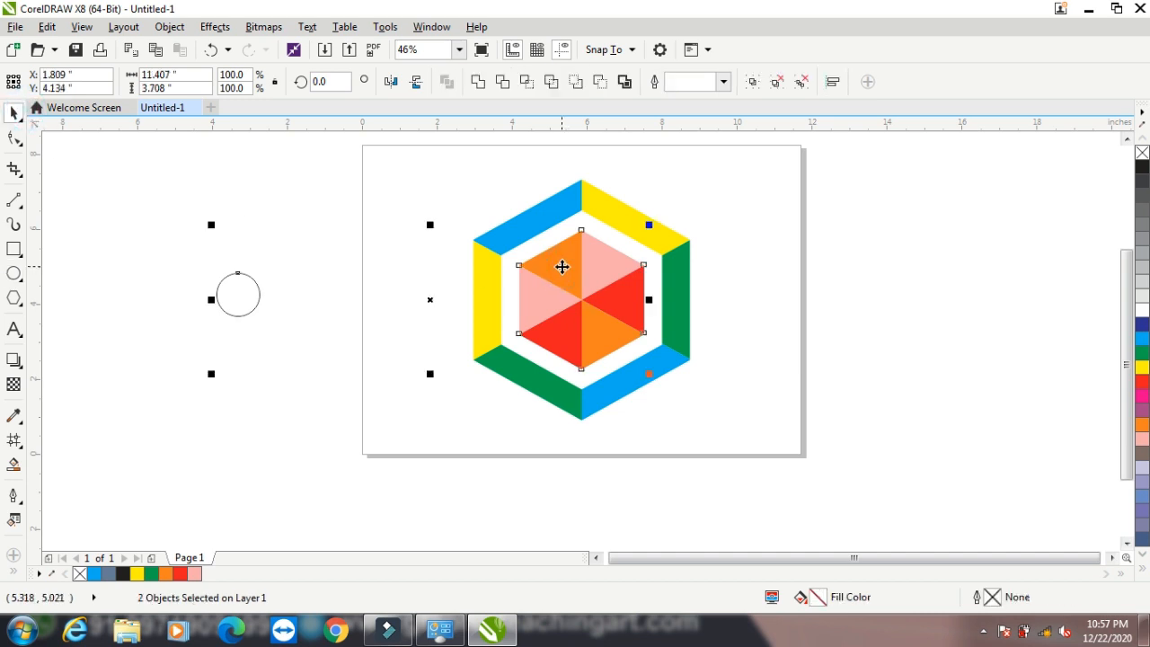
pyautogui.press('c')
pyautogui.press('e')
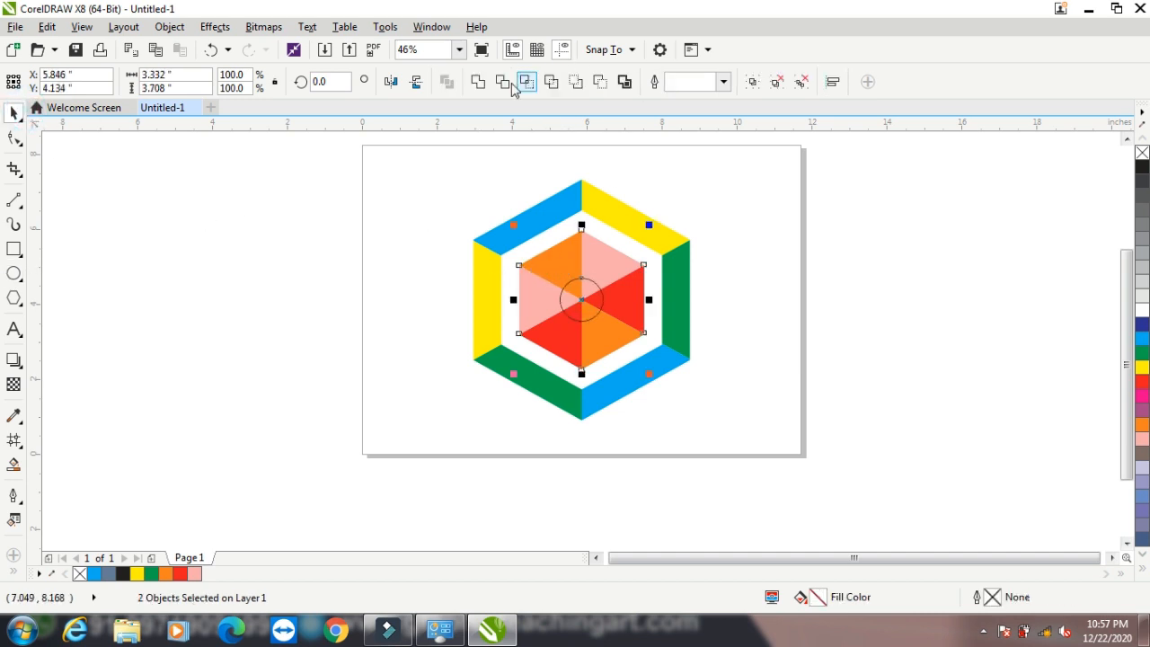
# Trim the inner hexagon group with the circle and move the circle off the page to the right
pyautogui.click(834, 261)
pyautogui.moveTo(582, 300); pyautogui.dragTo(893, 261)
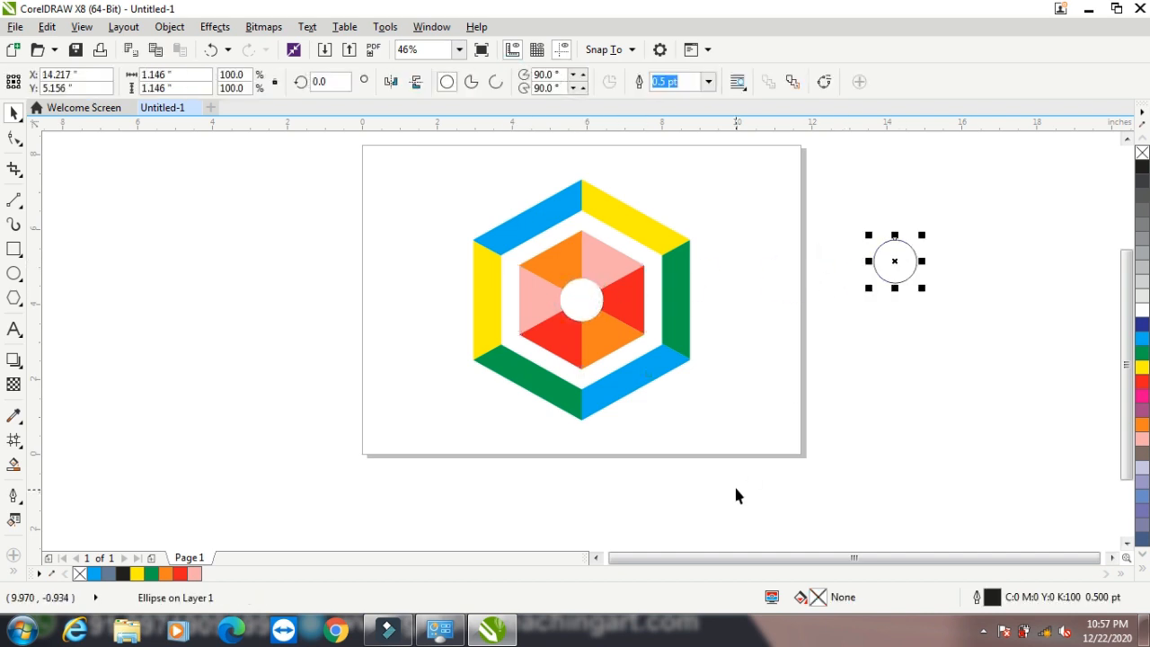
# Undo the circle's last move and scale the circle down about its center to 67.2%
pyautogui.hotkey('ctrl', 'z')
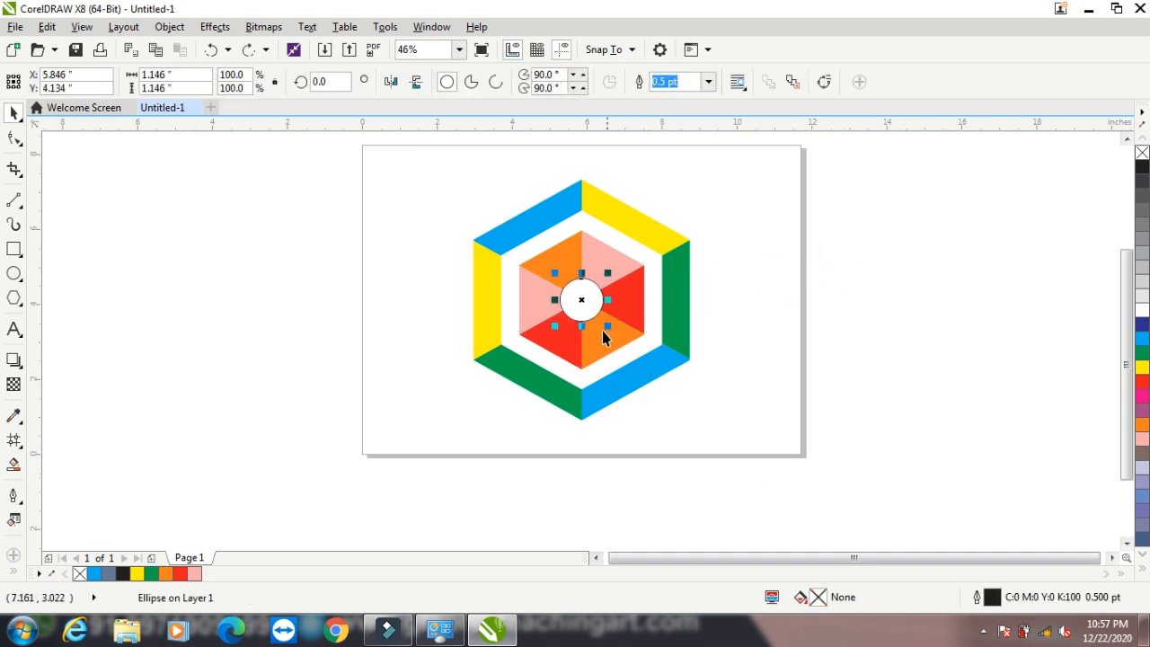
pyautogui.moveTo(610, 328); pyautogui.dragTo(609, 325)
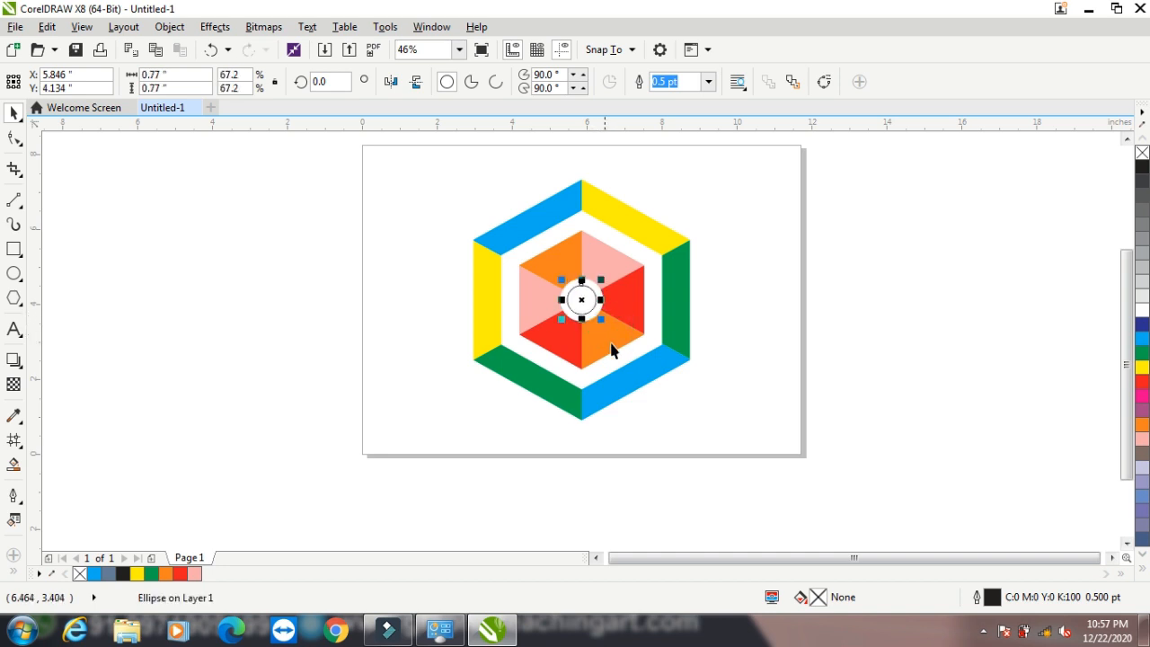
# Fill the center circle with light blue and remove its outline
pyautogui.click(1142, 338)
pyautogui.rightClick(1142, 153)
pyautogui.click(868, 273)
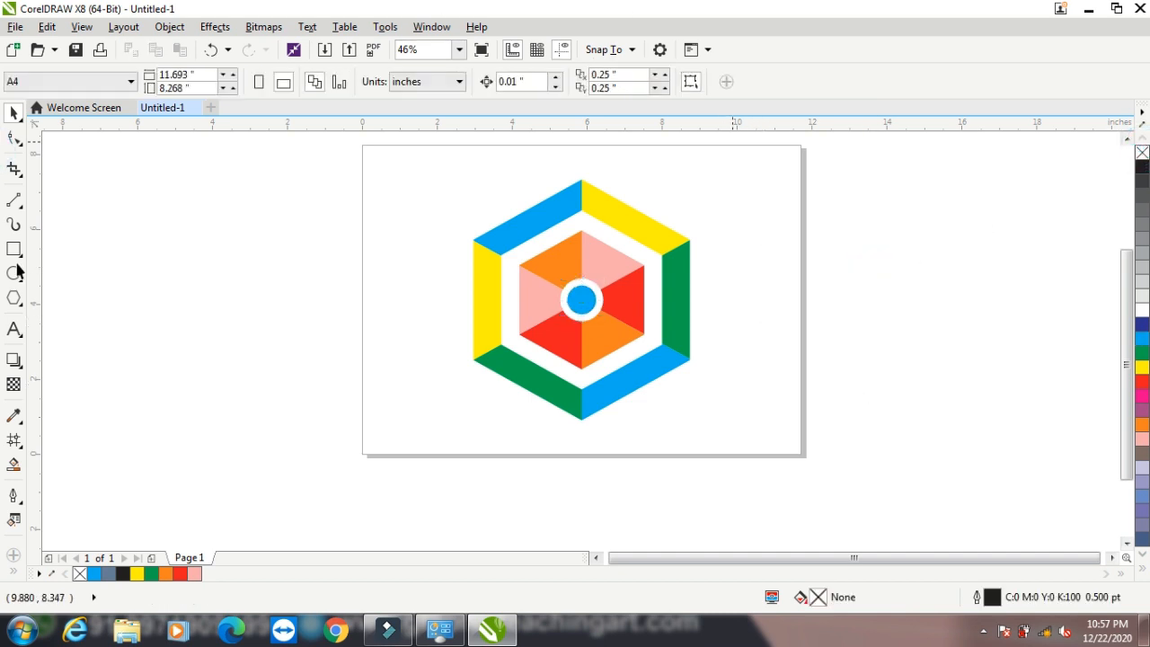
# Delete the whole hexagonal design from the page
pyautogui.moveTo(411, 163); pyautogui.dragTo(780, 454)
pyautogui.press('Delete')
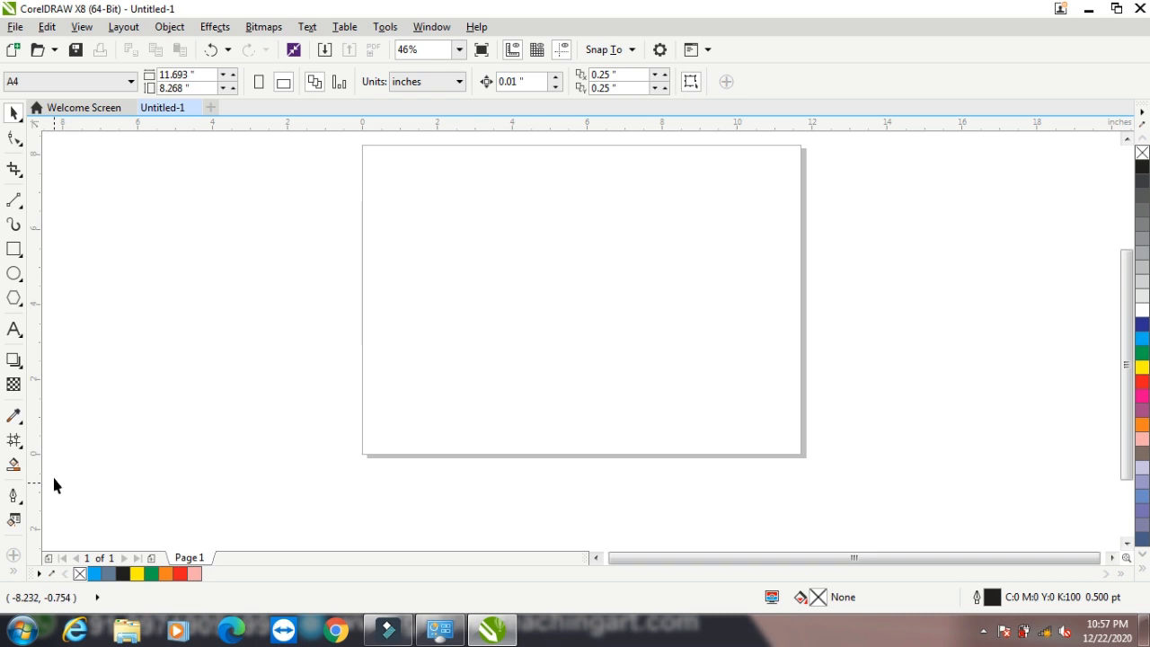
# Draw a rectangle about 8.74 by 1.64 inches and a diagonal line crossing it completely from upper left to lower right
pyautogui.click(14, 249)
pyautogui.moveTo(398, 251); pyautogui.dragTo(726, 311)
pyautogui.click(14, 200)
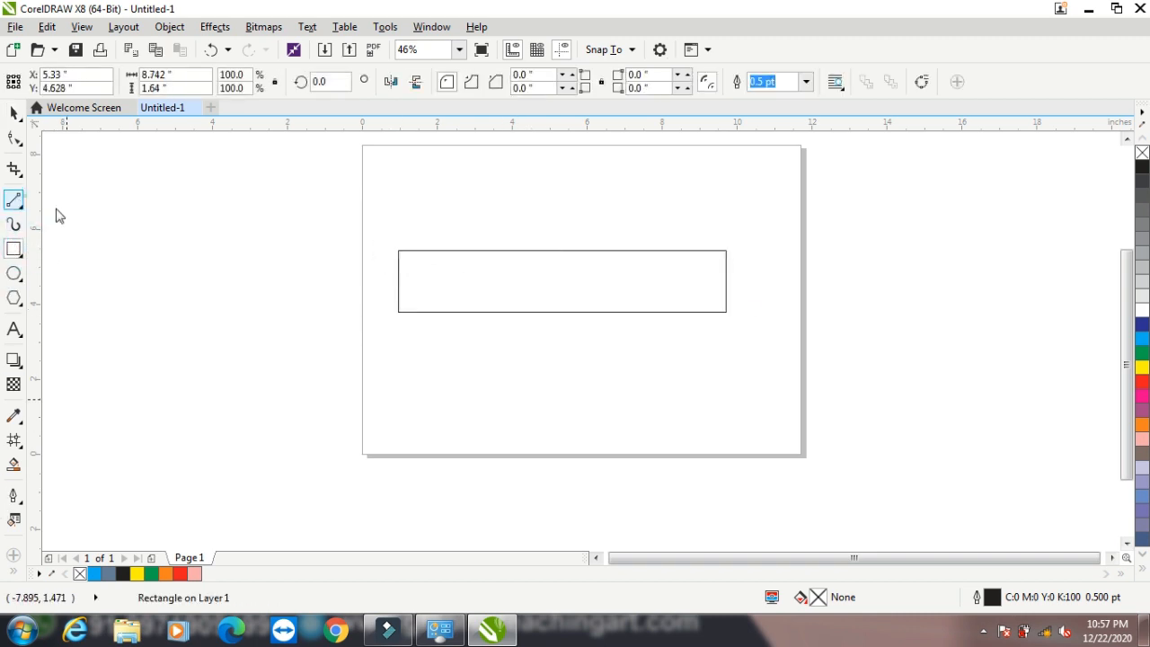
pyautogui.moveTo(516, 218); pyautogui.dragTo(733, 376)
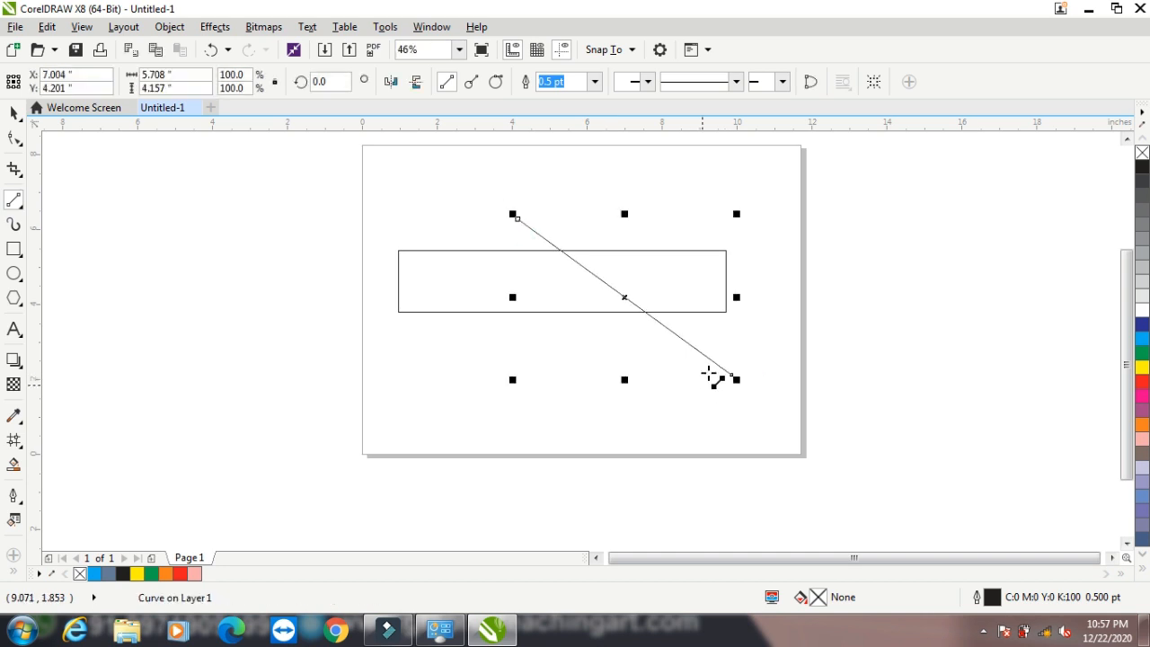
# Smart Fill the two rectangle areas on either side of the diagonal line with slate blue
pyautogui.click(14, 112)
pyautogui.moveTo(317, 172); pyautogui.dragTo(855, 410)
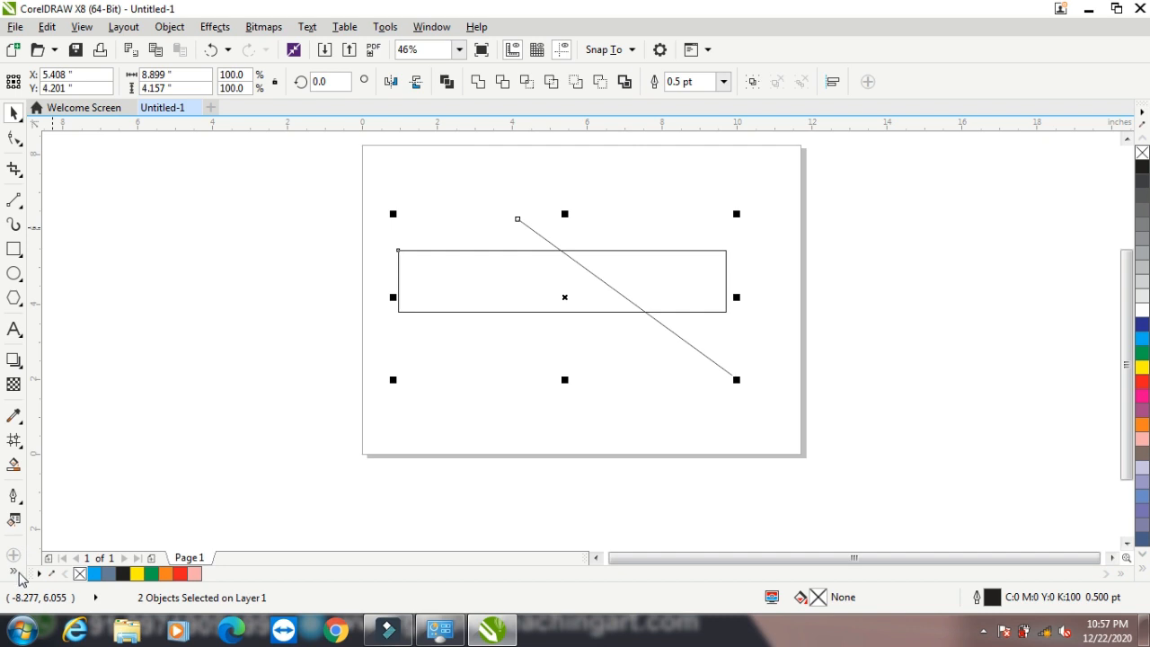
pyautogui.click(14, 463)
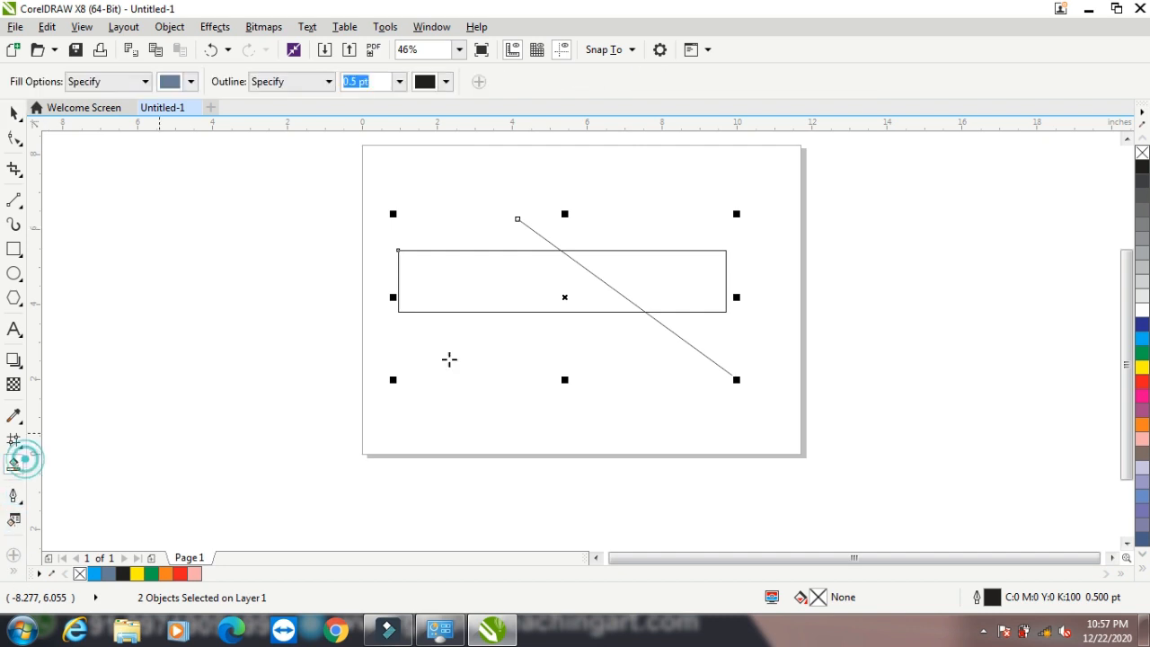
pyautogui.click(522, 276)
pyautogui.click(664, 282)
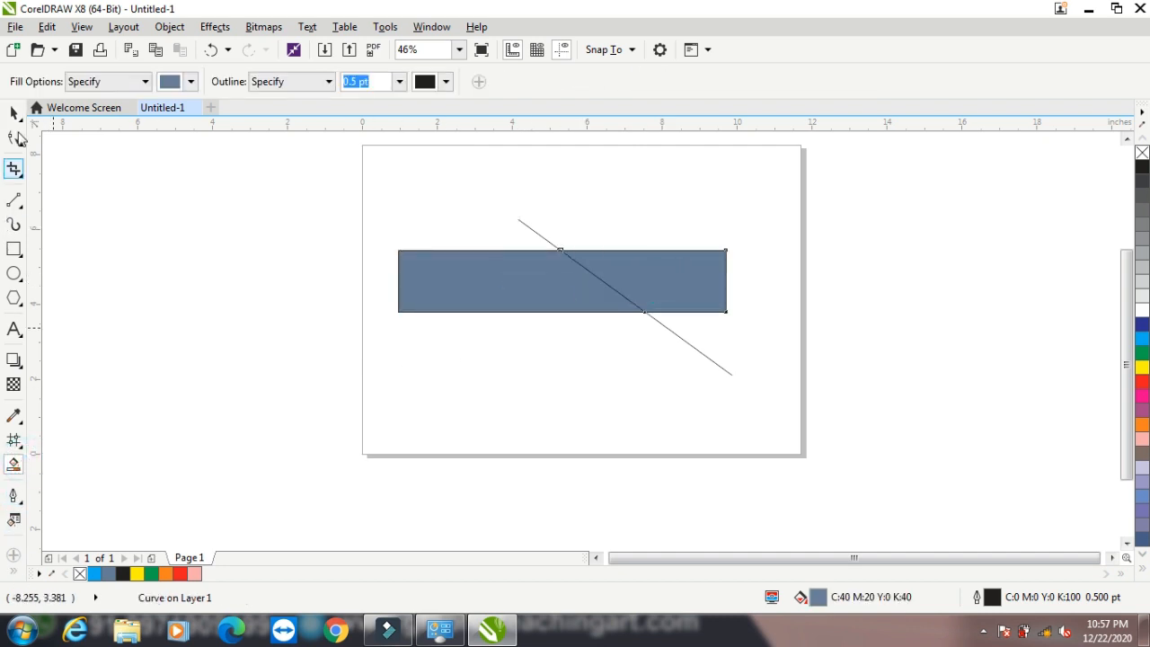
# Move the diagonal line off the rectangle, up and to the right across the page edge
pyautogui.click(14, 113)
pyautogui.click(243, 219)
pyautogui.moveTo(539, 236); pyautogui.dragTo(410, 403)
pyautogui.moveTo(529, 230); pyautogui.dragTo(724, 159)
# Recolor the rectangle's right piece light blue and its left piece yellow
pyautogui.click(662, 285)
pyautogui.click(1141, 338)
pyautogui.click(530, 303)
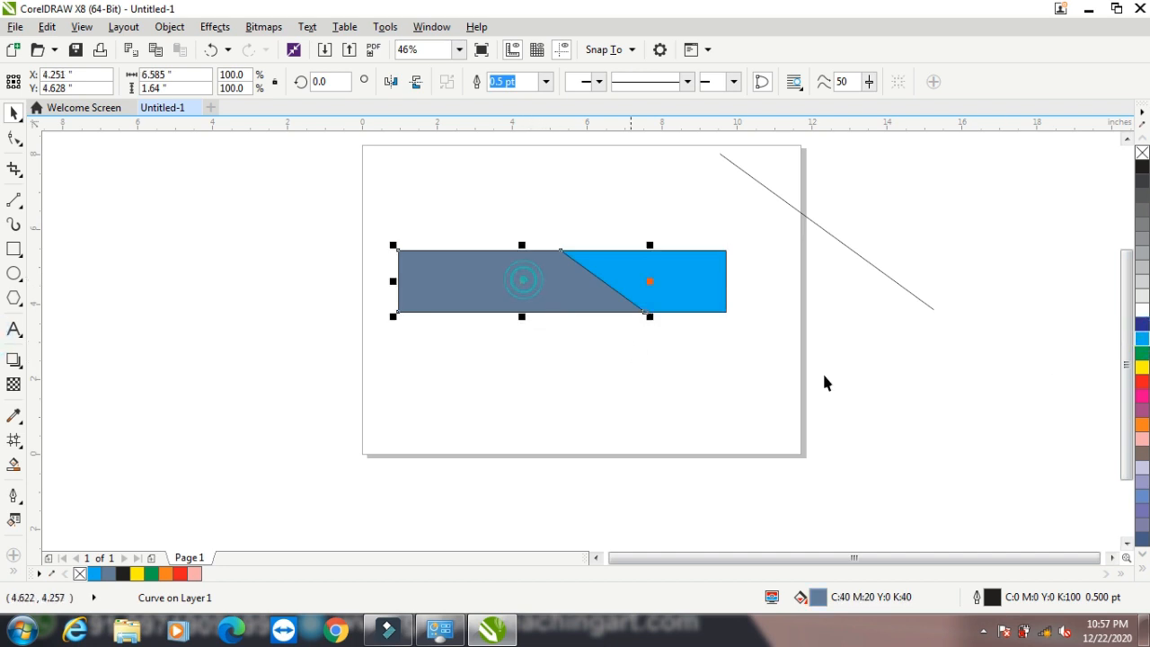
pyautogui.click(1141, 367)
pyautogui.click(651, 420)
# Remove the outlines from the yellow and blue rectangle pieces
pyautogui.moveTo(284, 225); pyautogui.dragTo(775, 372)
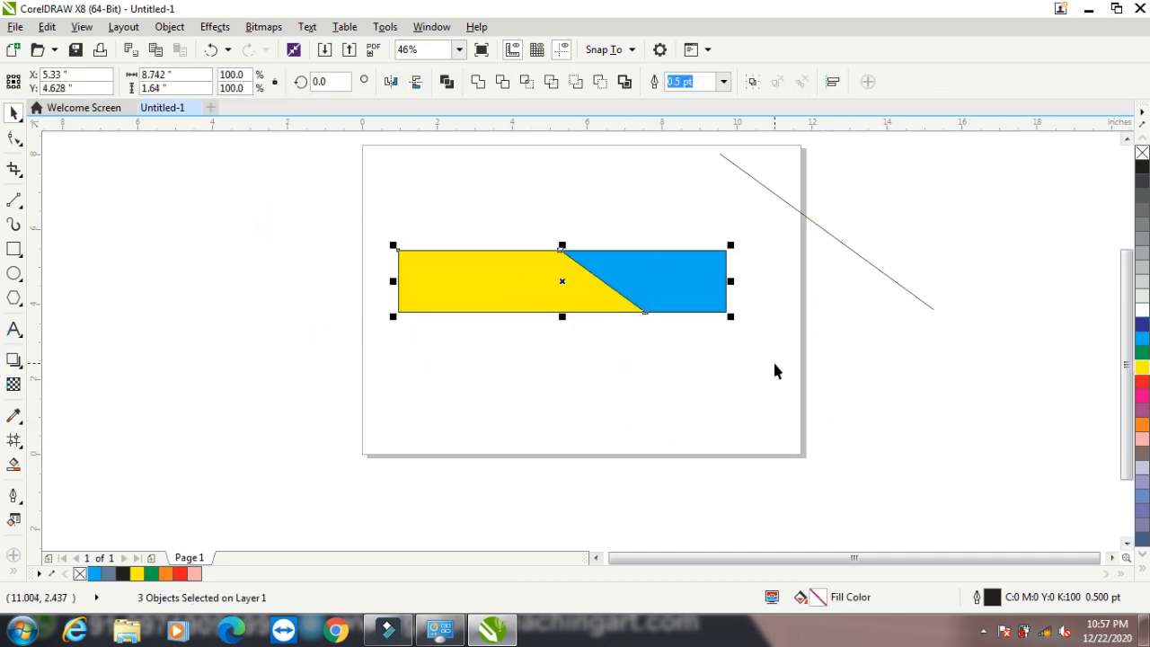
pyautogui.rightClick(1141, 153)
pyautogui.click(611, 440)
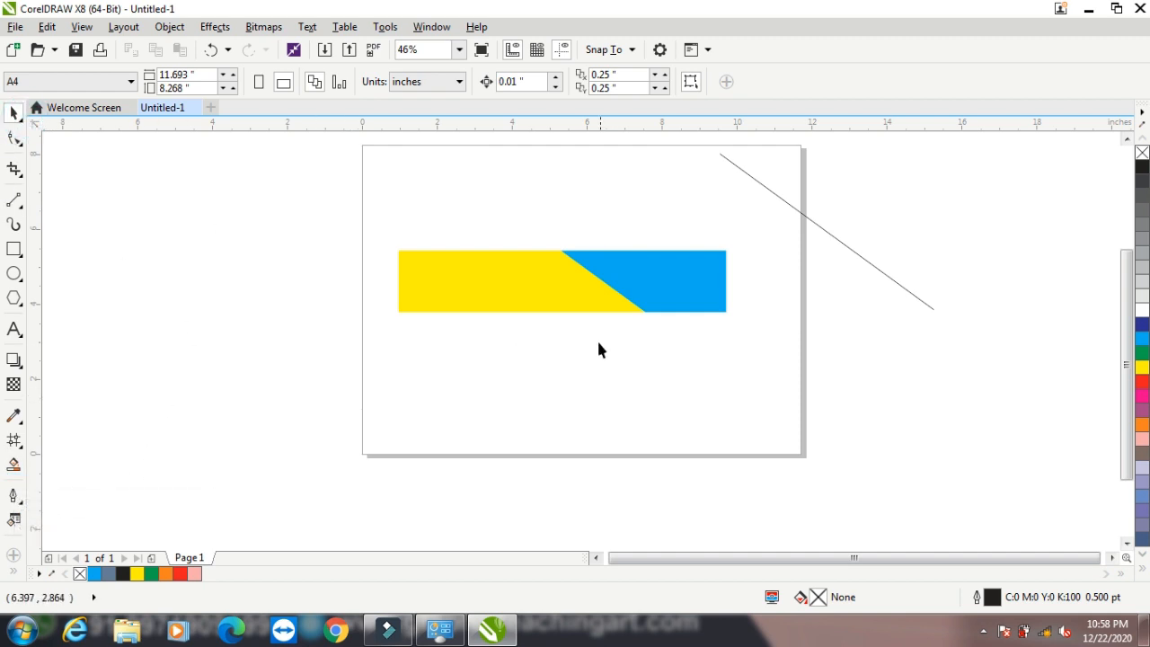
# Delete everything in the drawing and draw a horizontal 2-Point Line about 6.39 inches long in the page's upper half
pyautogui.hotkey('ctrl', 'a')
pyautogui.press('Delete')
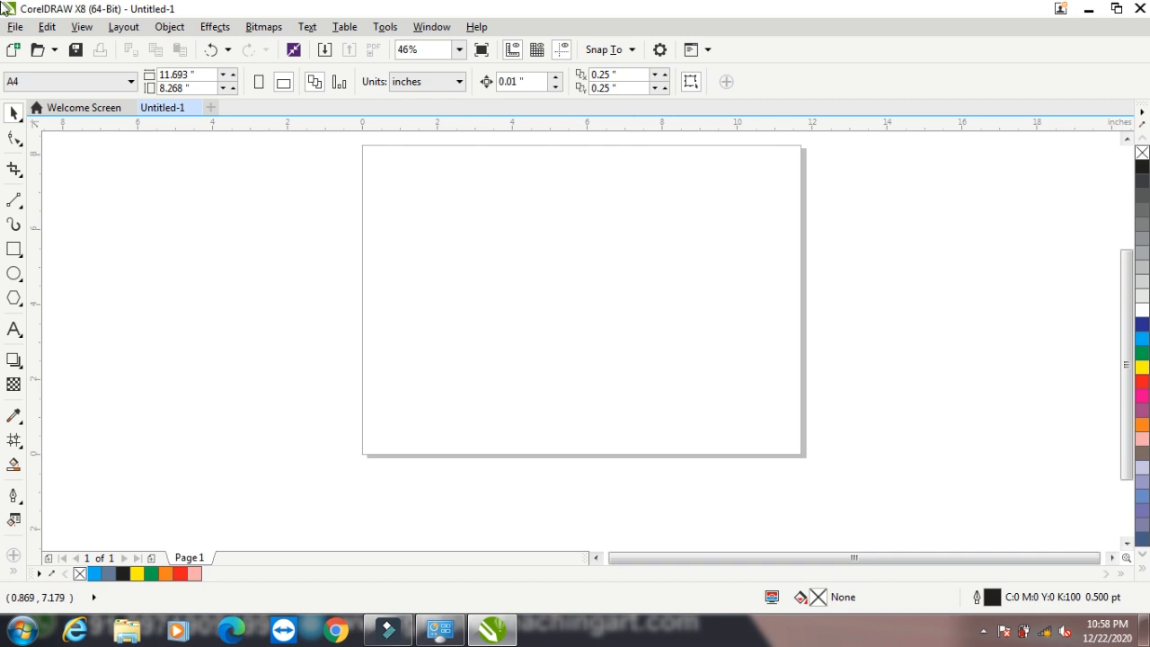
pyautogui.click(15, 200)
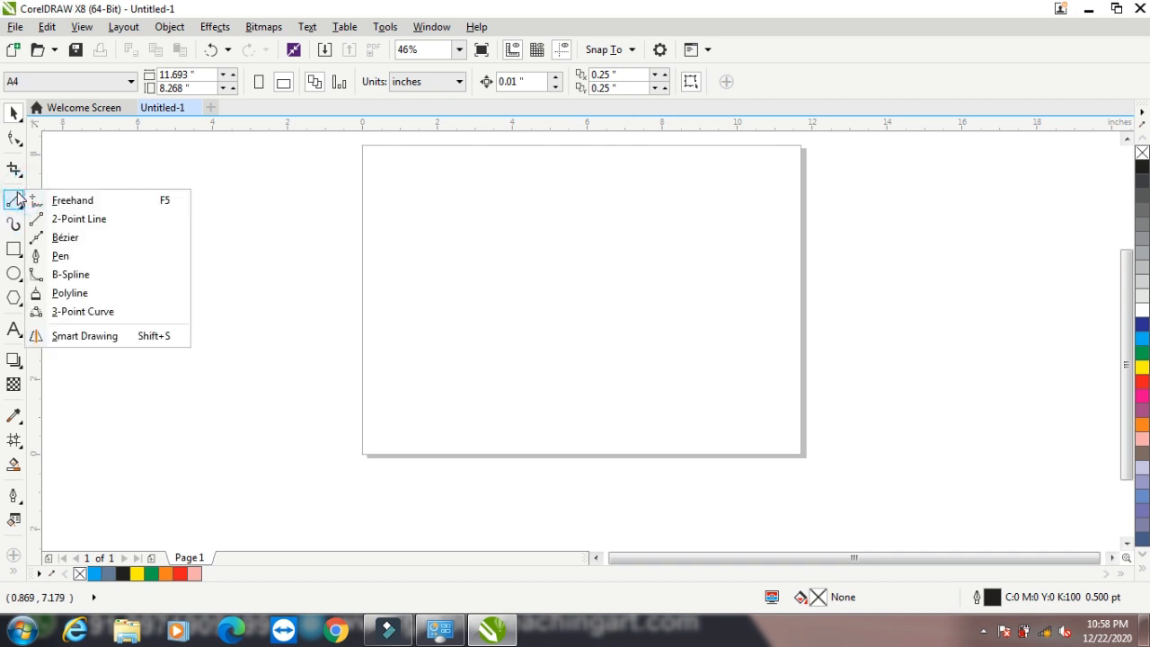
pyautogui.click(72, 219)
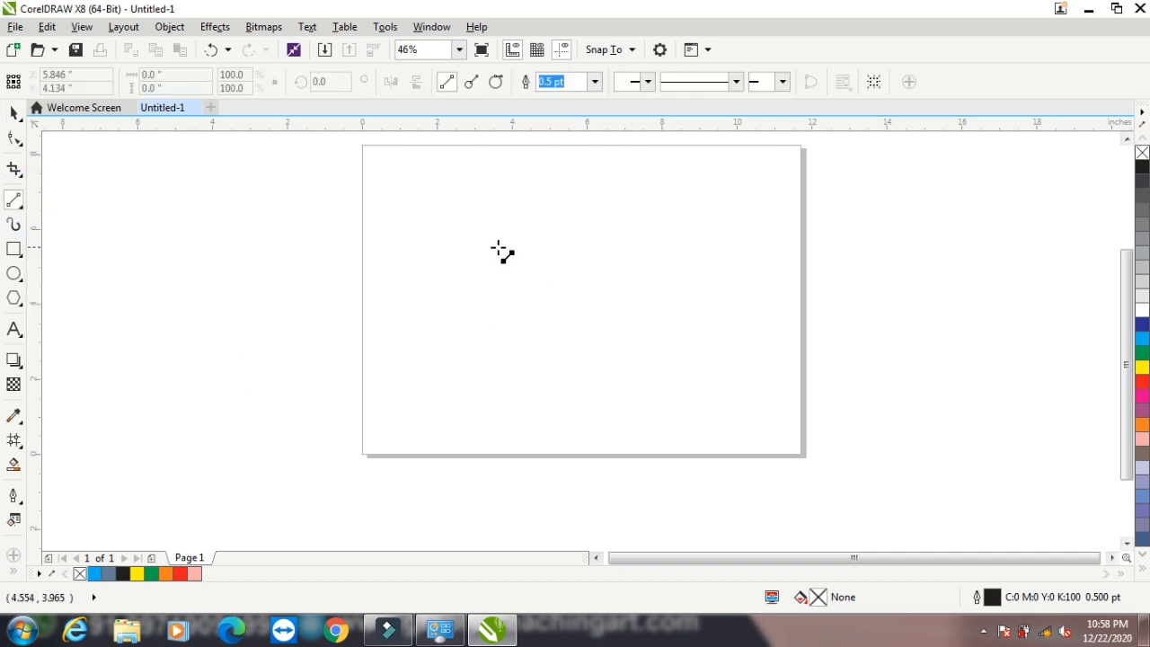
pyautogui.moveTo(412, 255); pyautogui.dragTo(662, 254)
pyautogui.click(13, 115)
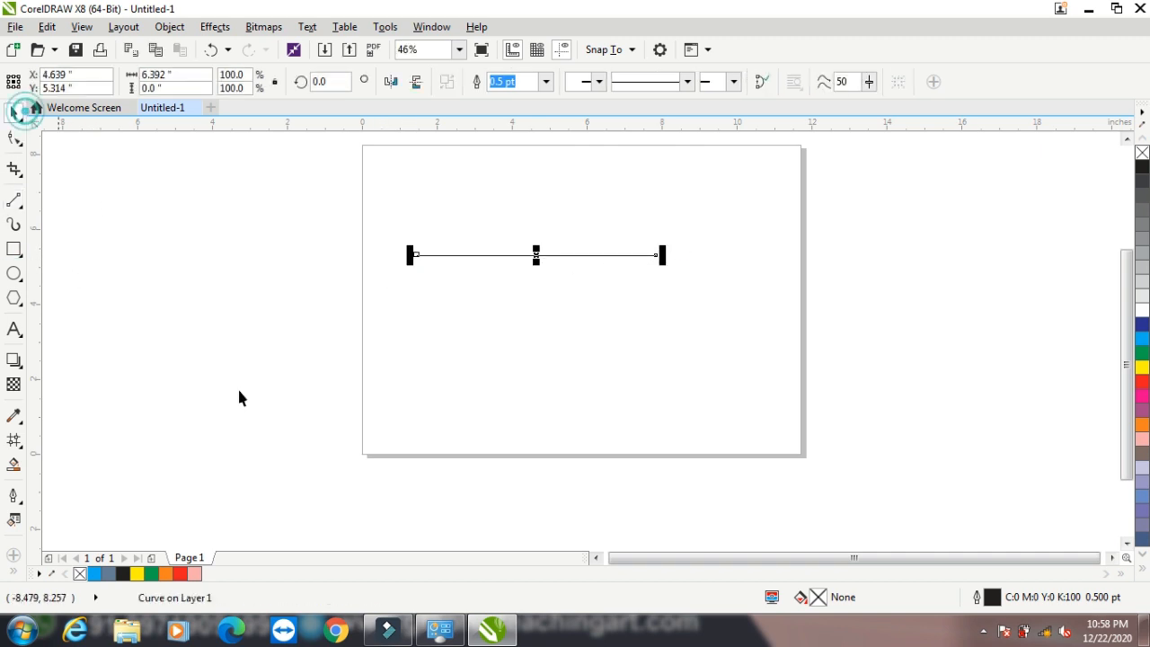
# Set the line's outline color to pink (C:0 M:100 Y:42 K:0) and its width to 2.0 pt
pyautogui.click(12, 497)
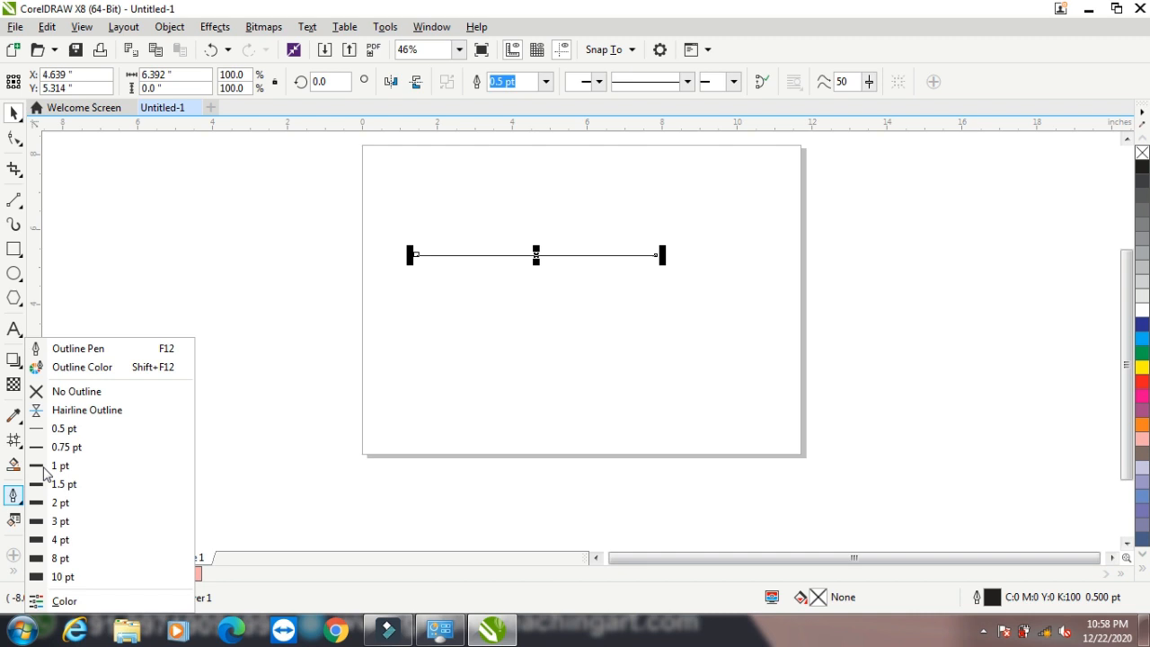
pyautogui.click(96, 355)
pyautogui.moveTo(600, 134); pyautogui.dragTo(913, 140)
pyautogui.click(806, 161)
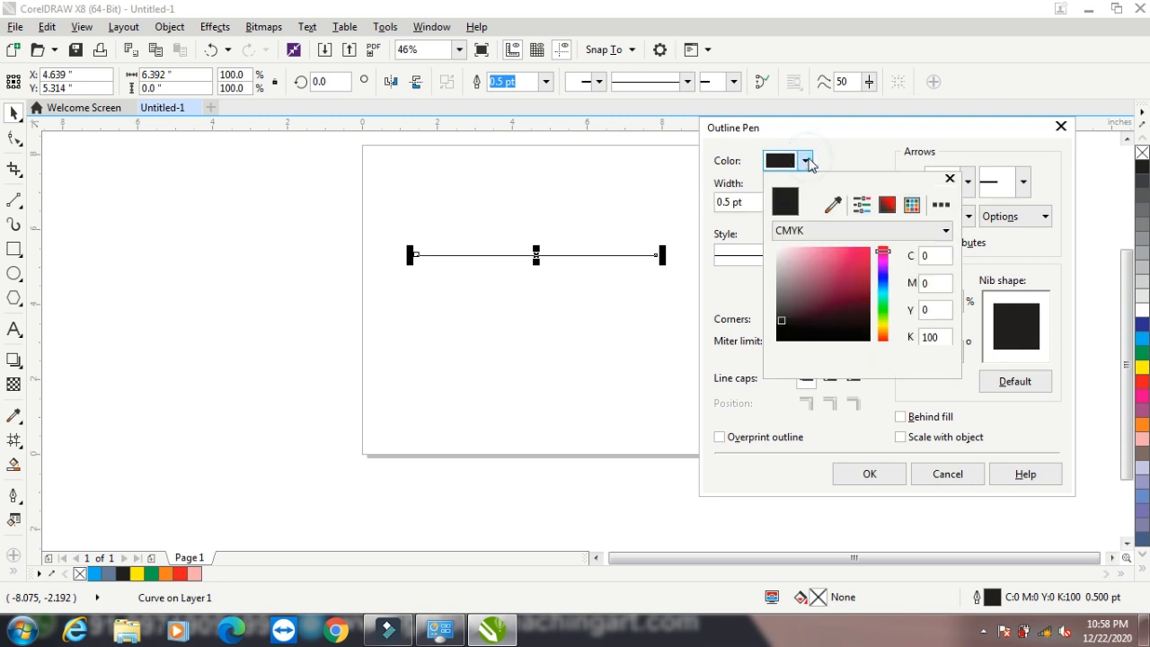
pyautogui.moveTo(856, 278); pyautogui.dragTo(855, 251)
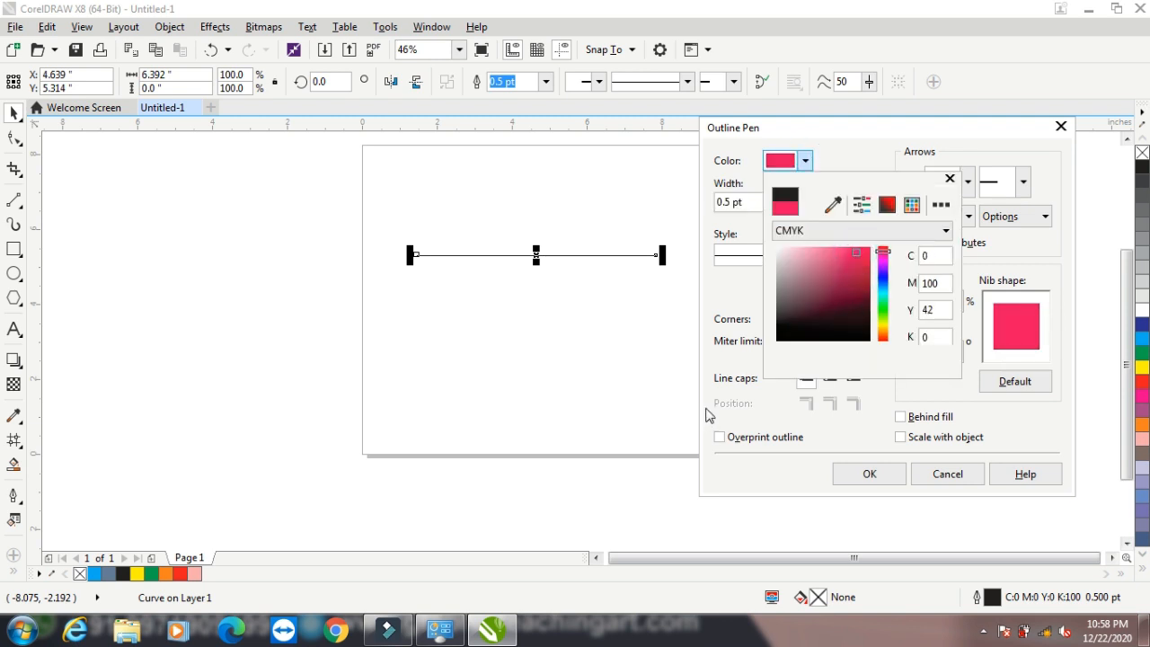
pyautogui.click(835, 142)
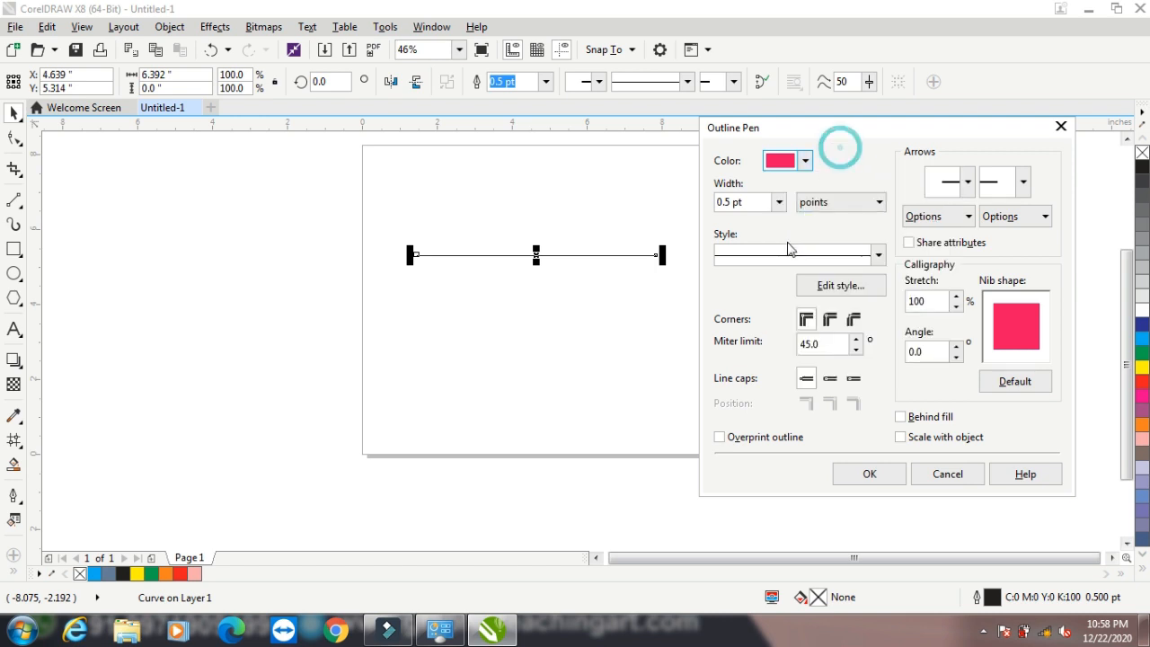
pyautogui.click(779, 201)
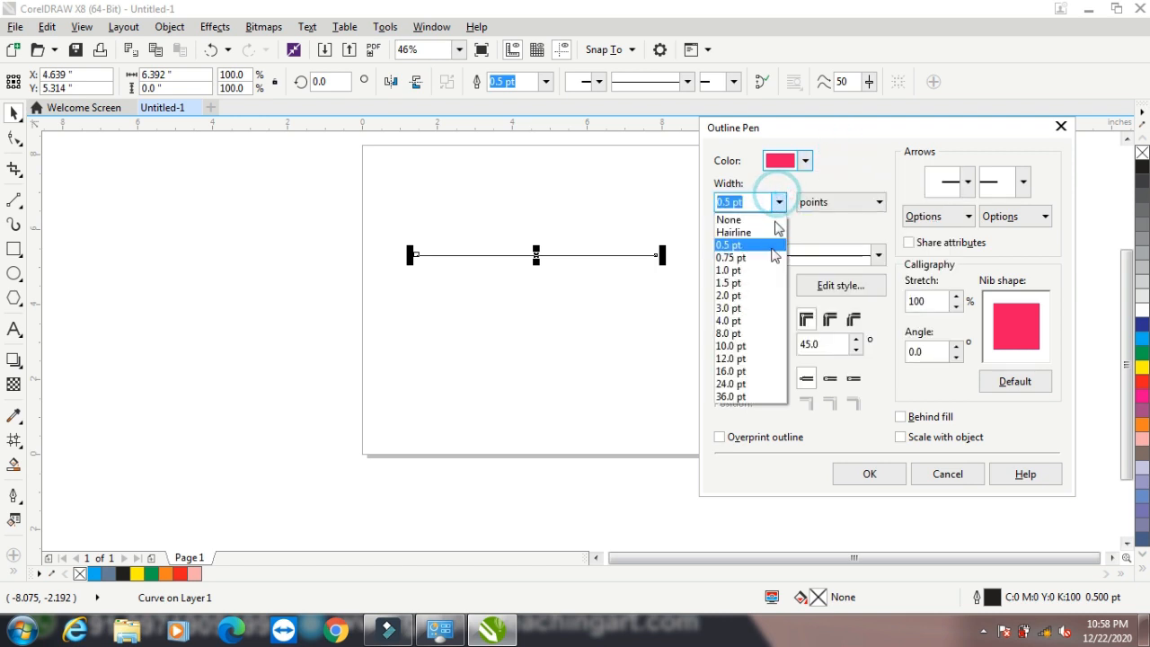
pyautogui.click(753, 295)
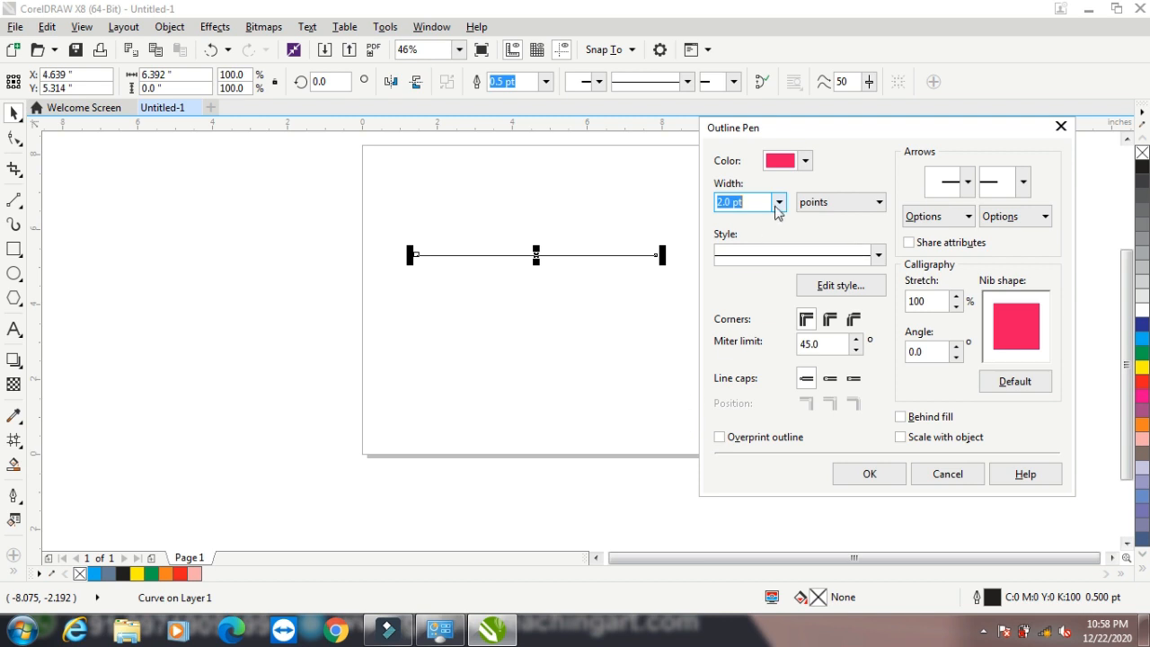
pyautogui.click(870, 474)
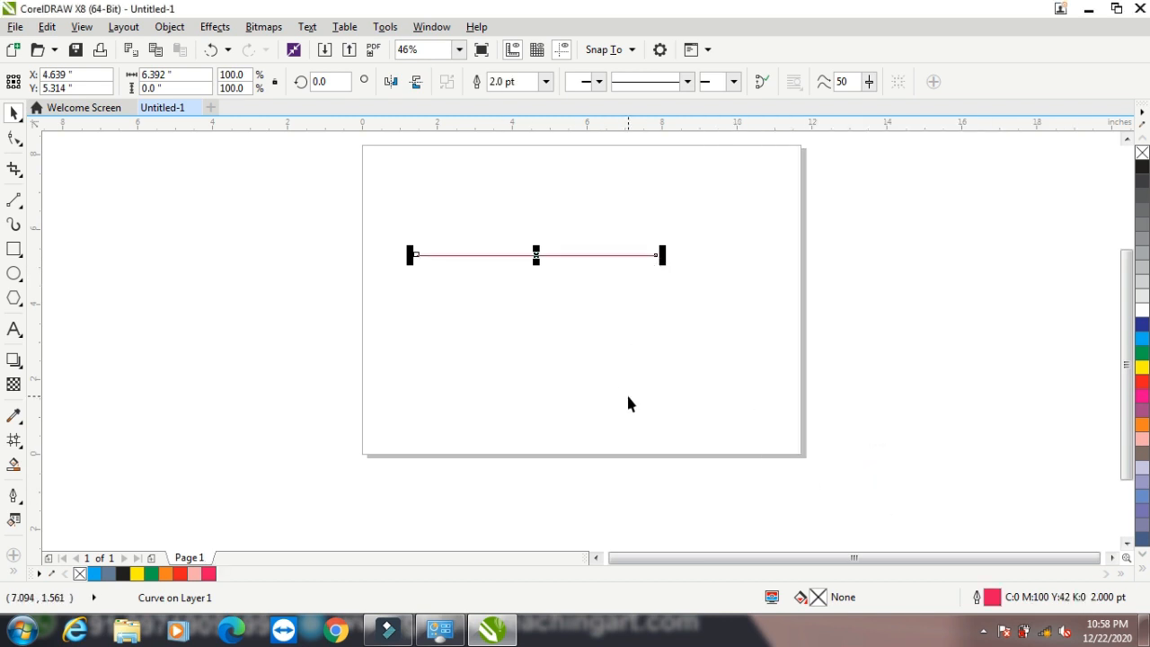
# Increase the line's outline width to 8.0 pt
pyautogui.press('F12')
pyautogui.click(468, 203)
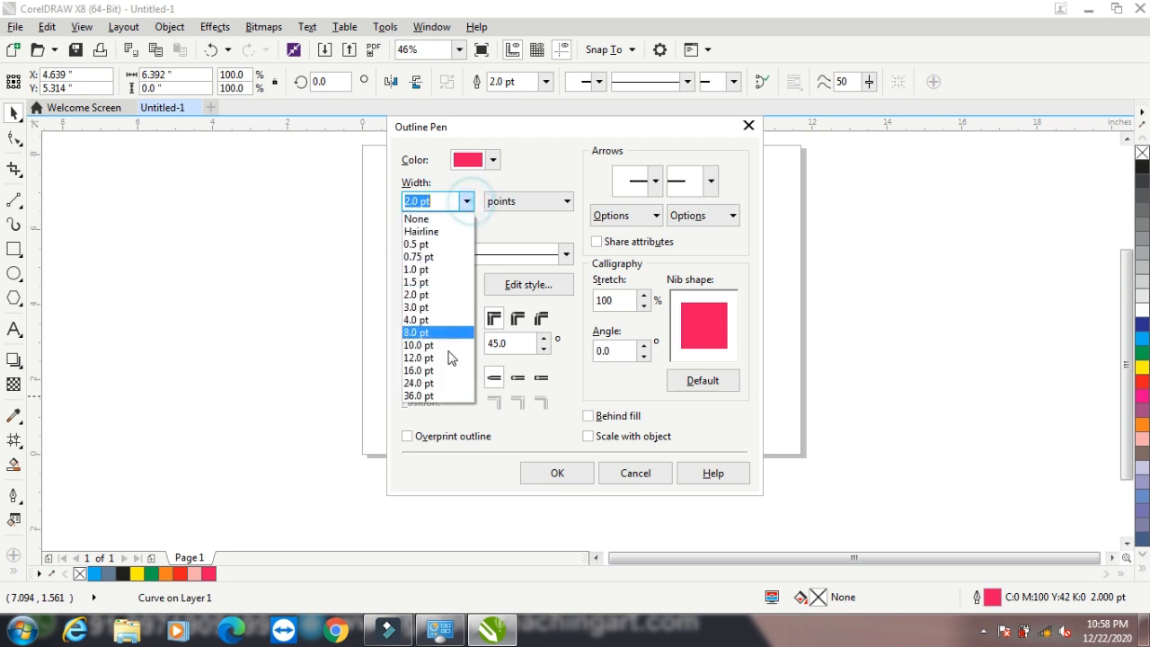
pyautogui.click(445, 338)
pyautogui.click(552, 473)
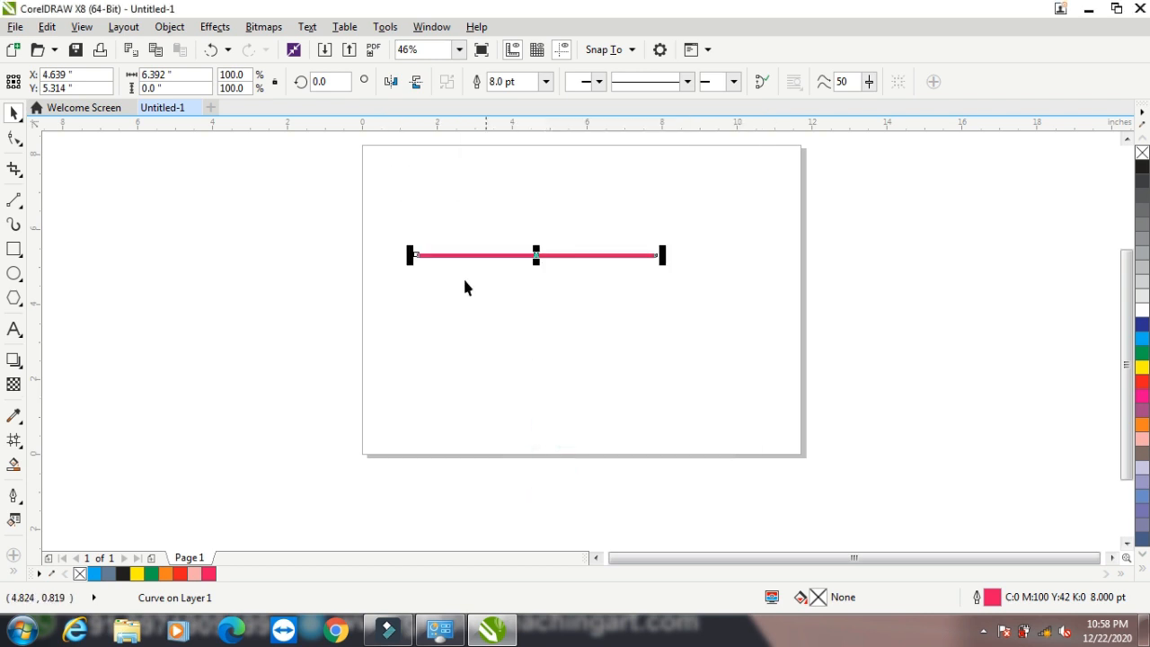
# Increase the line's outline width to 16.0 pt
pyautogui.press('F12')
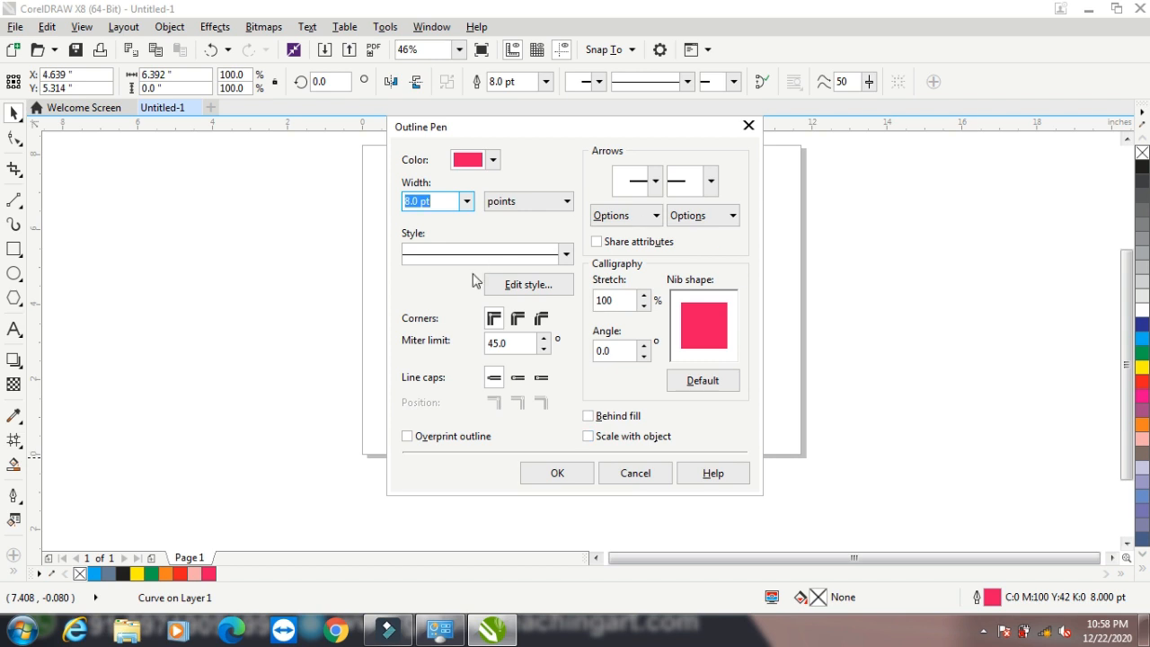
pyautogui.click(467, 201)
pyautogui.click(439, 367)
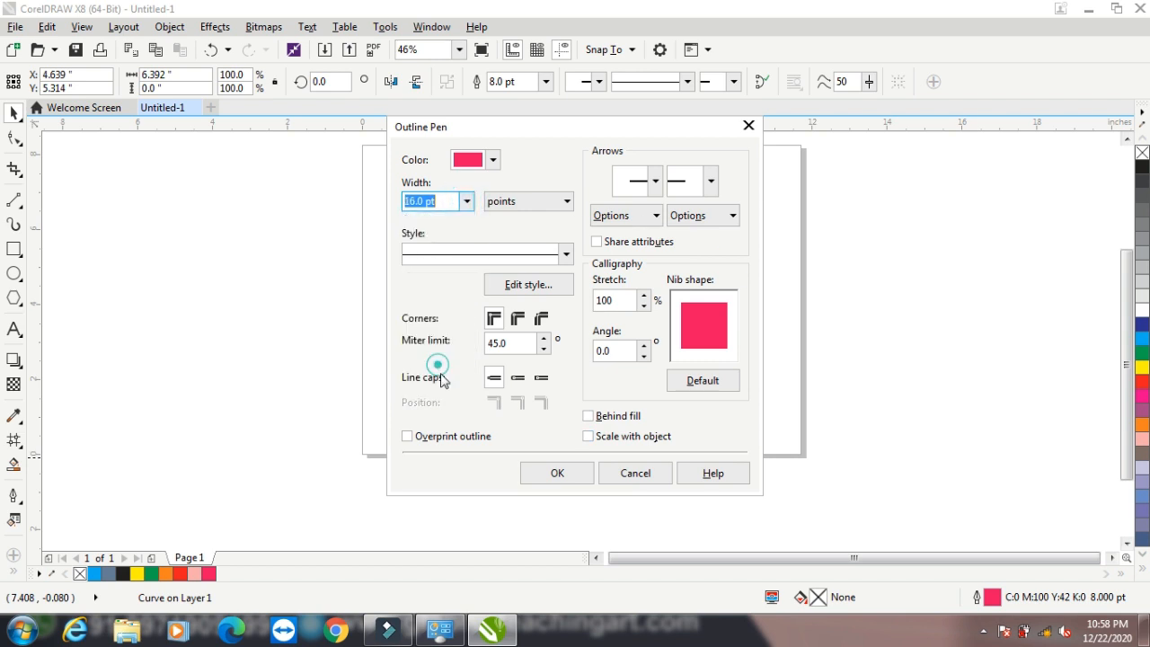
pyautogui.click(577, 475)
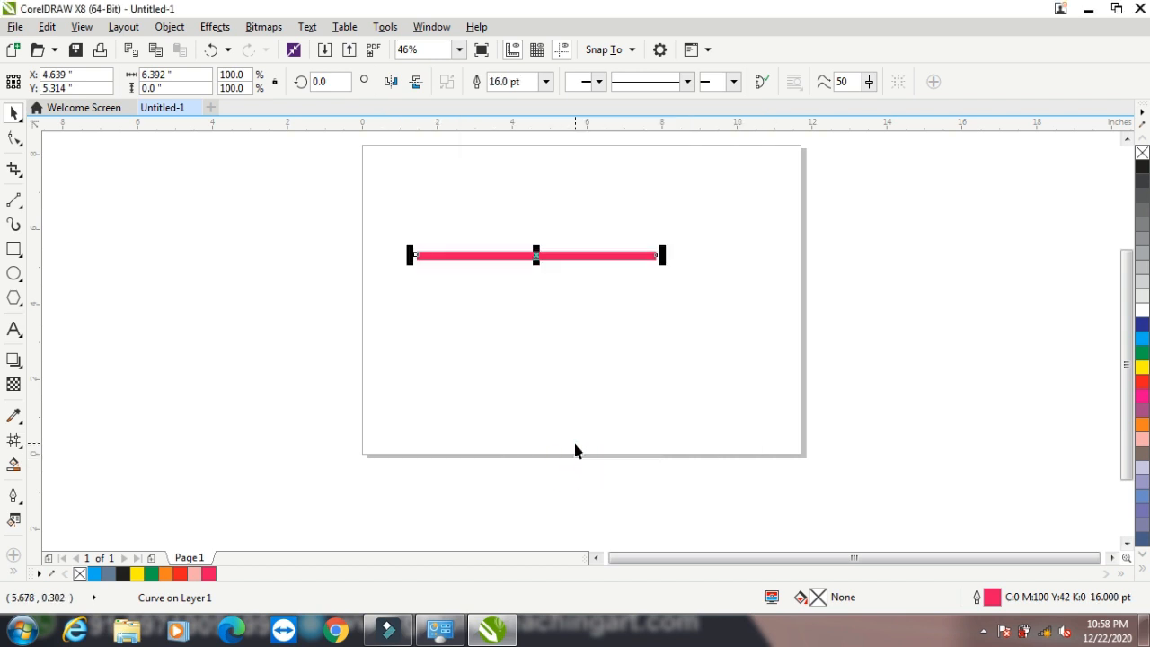
# Reduce the pink line's outline width to 8.0 pt
pyautogui.press('F12')
pyautogui.click(466, 203)
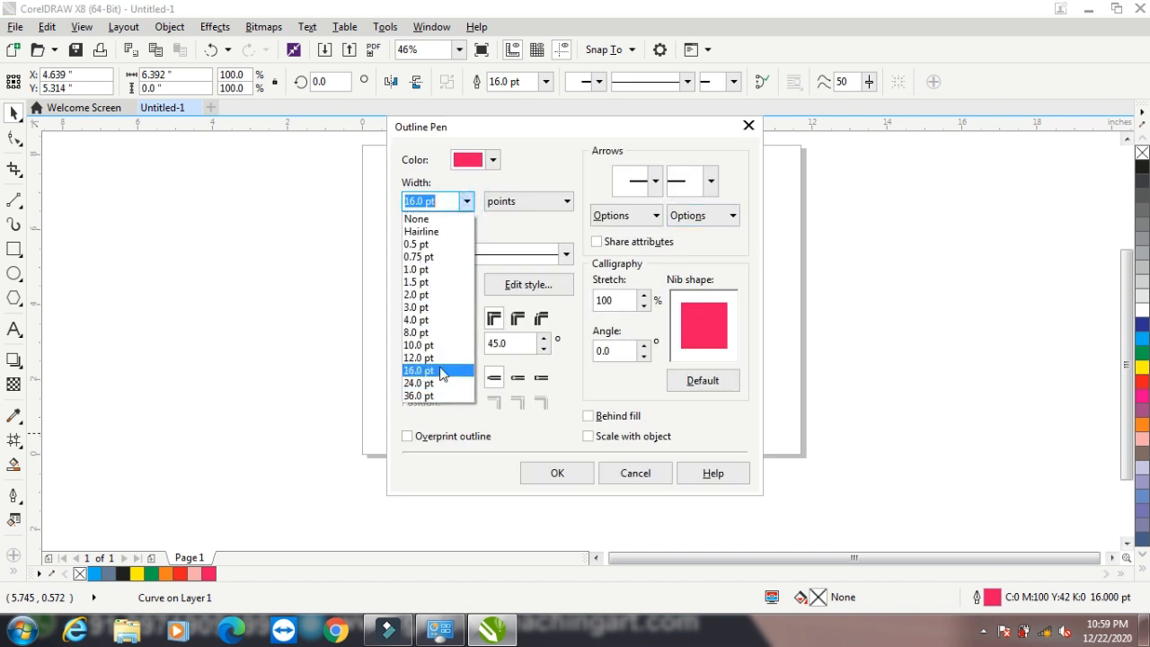
pyautogui.click(442, 200)
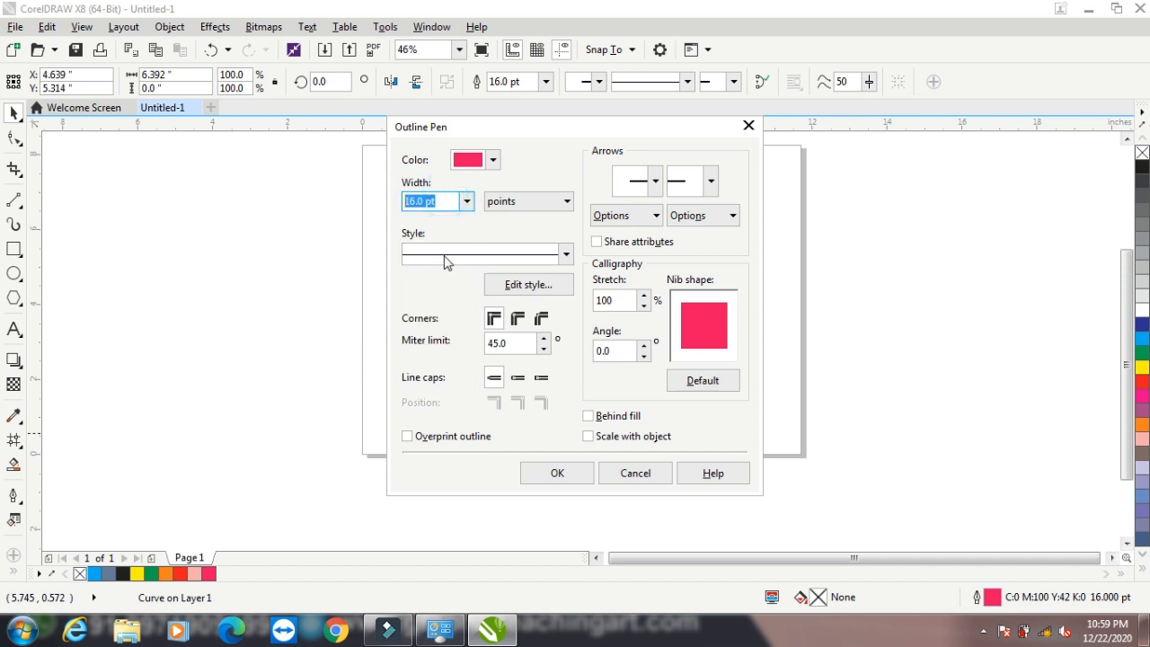
pyautogui.moveTo(516, 121); pyautogui.dragTo(828, 112)
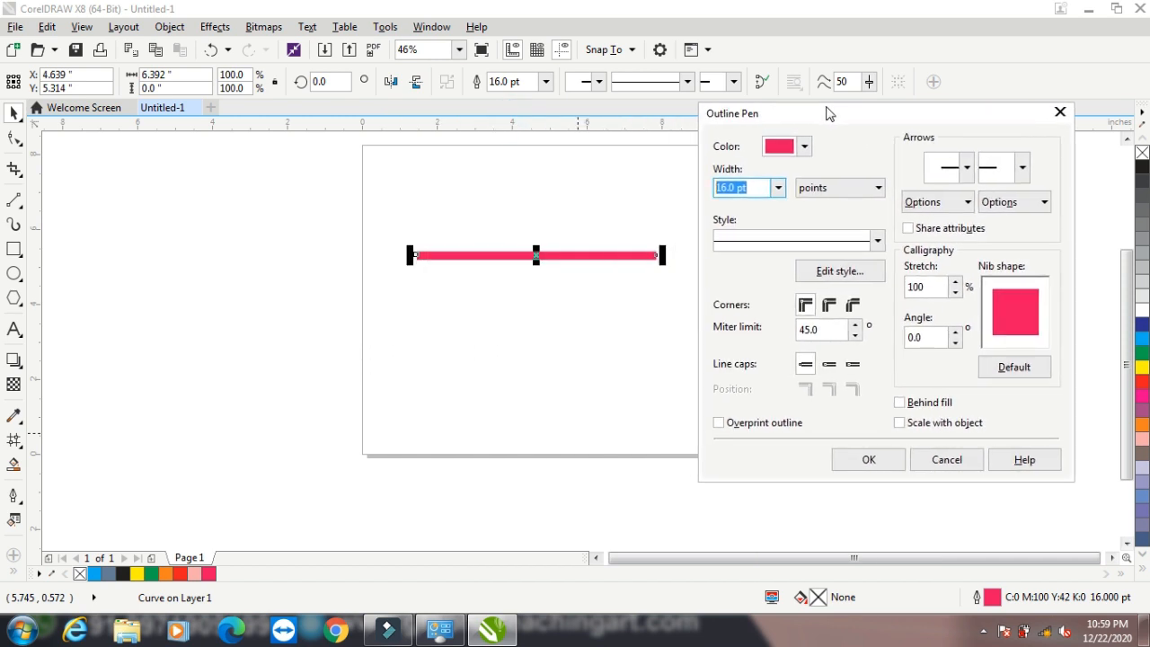
pyautogui.click(778, 187)
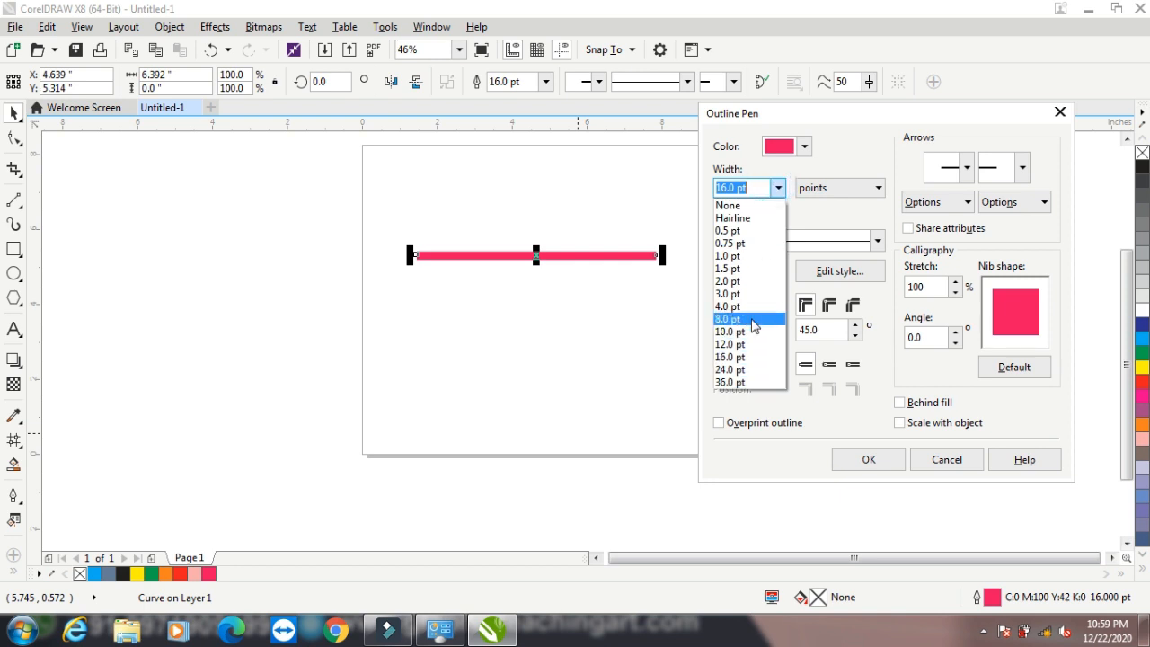
pyautogui.click(751, 319)
pyautogui.click(853, 459)
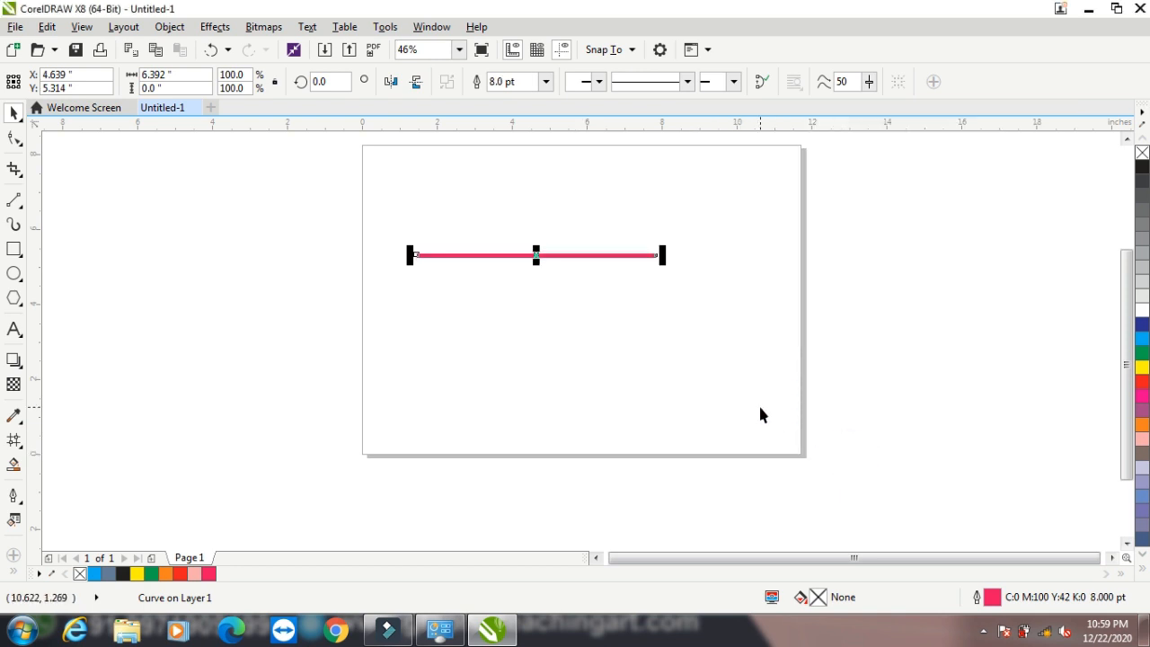
# Turn on Overprint outline for the pink line and apply the Outline Pen settings
pyautogui.press('F12')
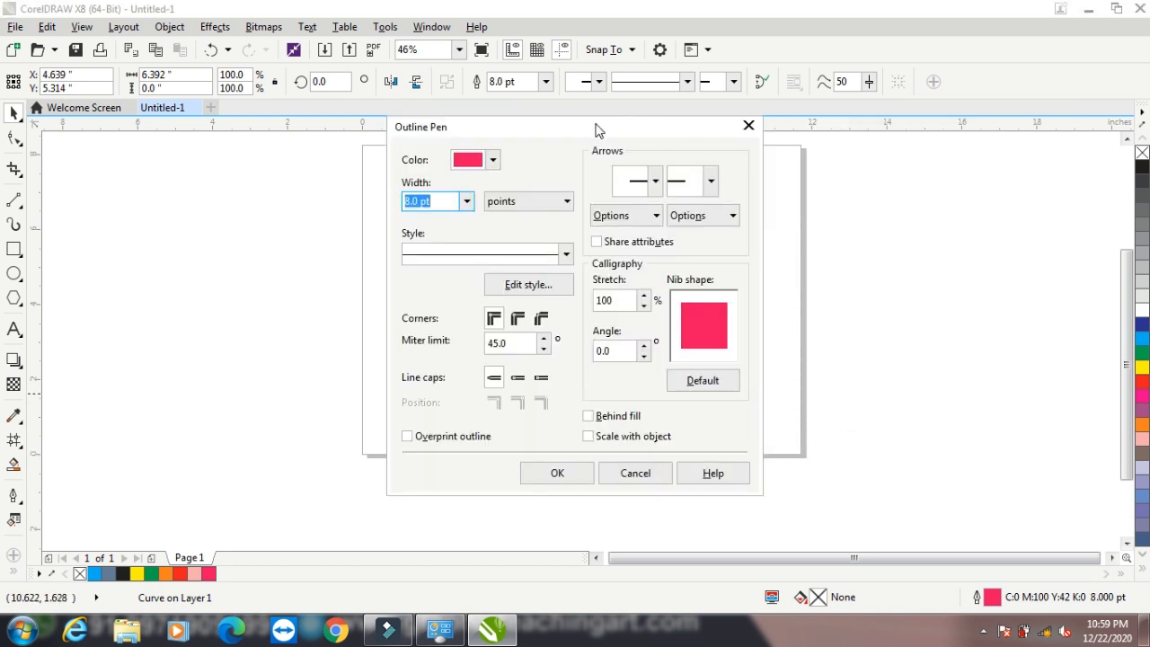
pyautogui.moveTo(597, 128); pyautogui.dragTo(813, 107)
pyautogui.click(623, 416)
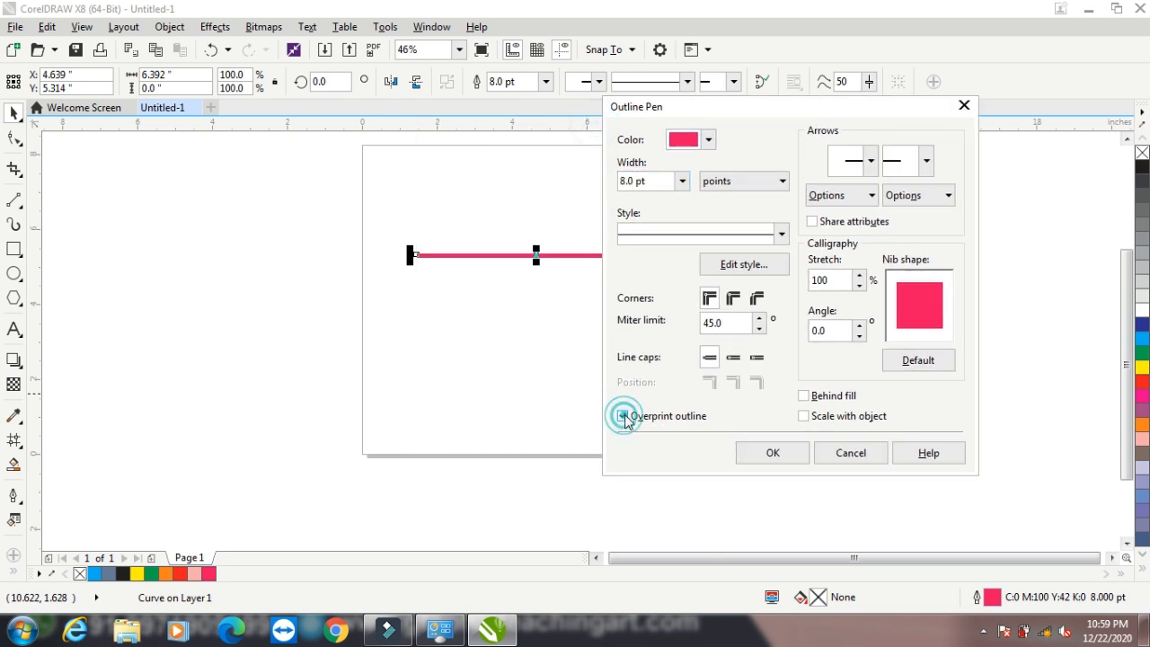
pyautogui.click(767, 458)
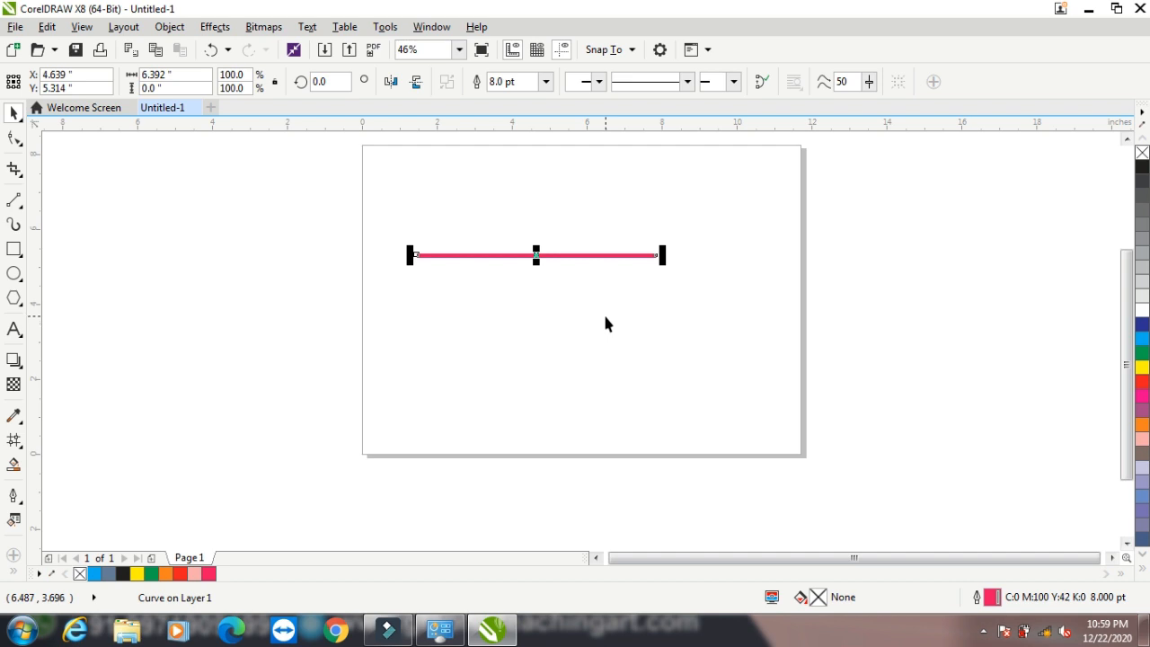
# Try turning off Overprint outline for the pink line, then cancel the Outline Pen change
pyautogui.press('F11')
pyautogui.click(842, 442)
pyautogui.press('F12')
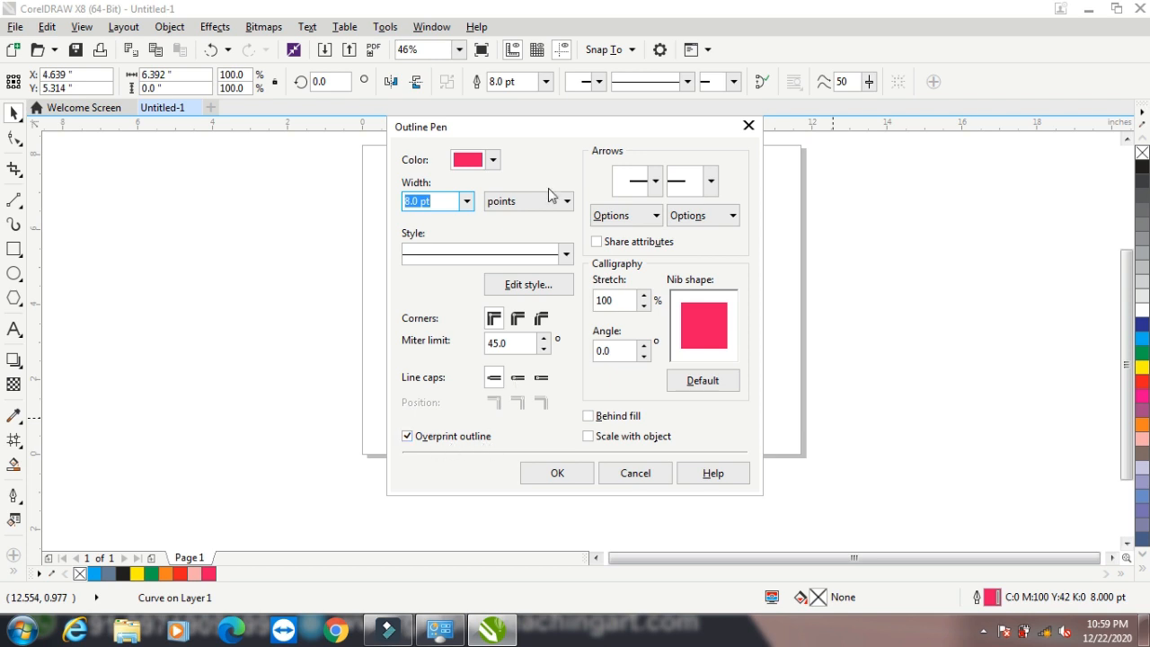
pyautogui.moveTo(532, 134); pyautogui.dragTo(755, 132)
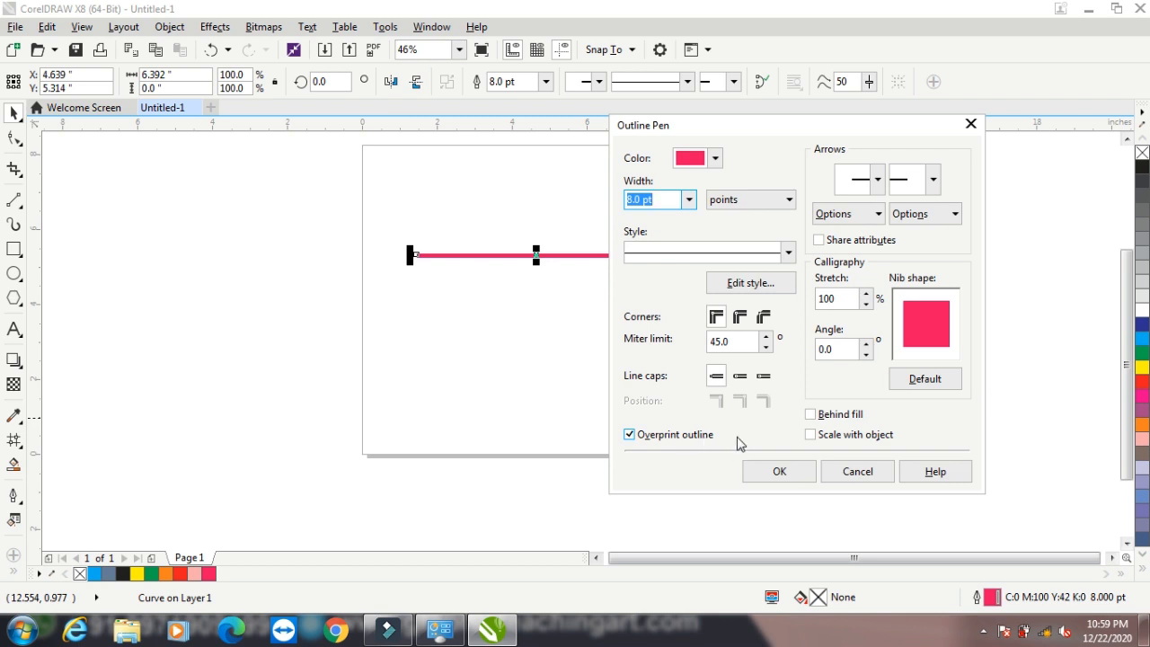
pyautogui.click(630, 434)
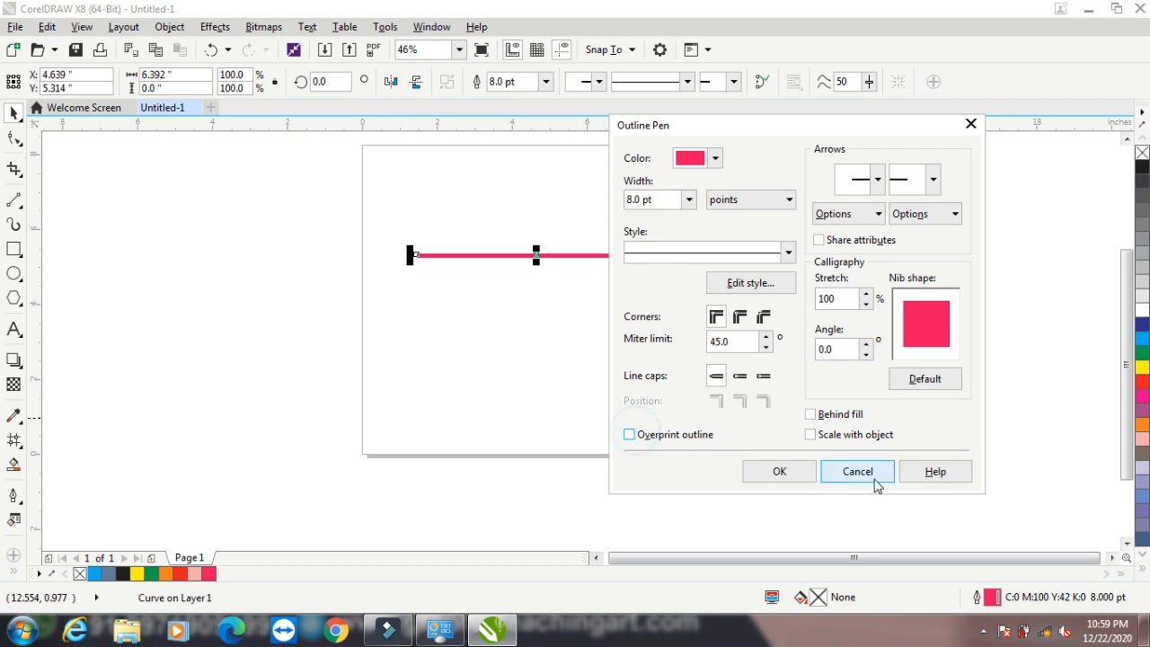
pyautogui.click(859, 476)
# Look at the line's fountain fill settings in Edit Fill and dismiss them without applying a fill
pyautogui.press('F11')
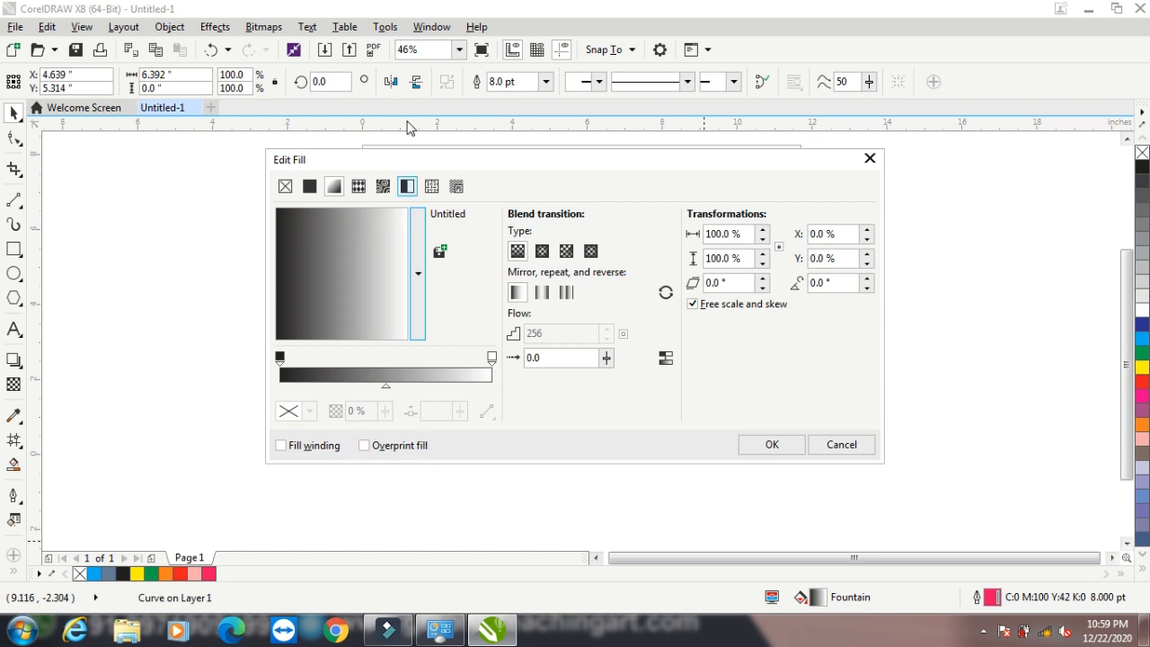
pyautogui.moveTo(414, 158); pyautogui.dragTo(602, 165)
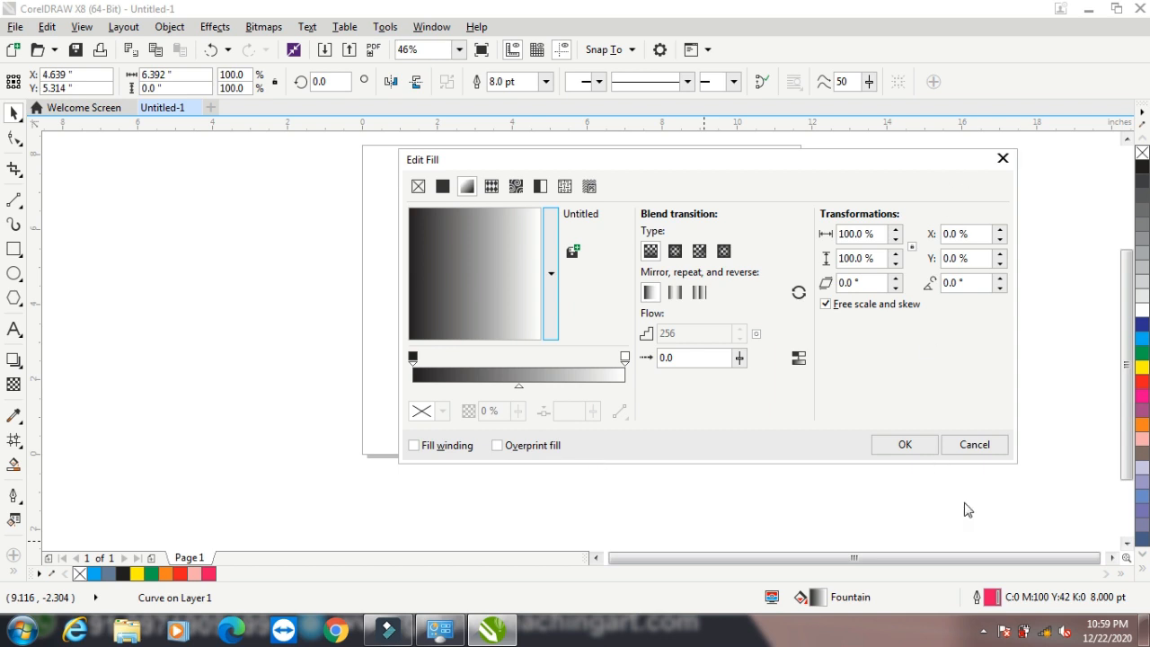
pyautogui.click(976, 444)
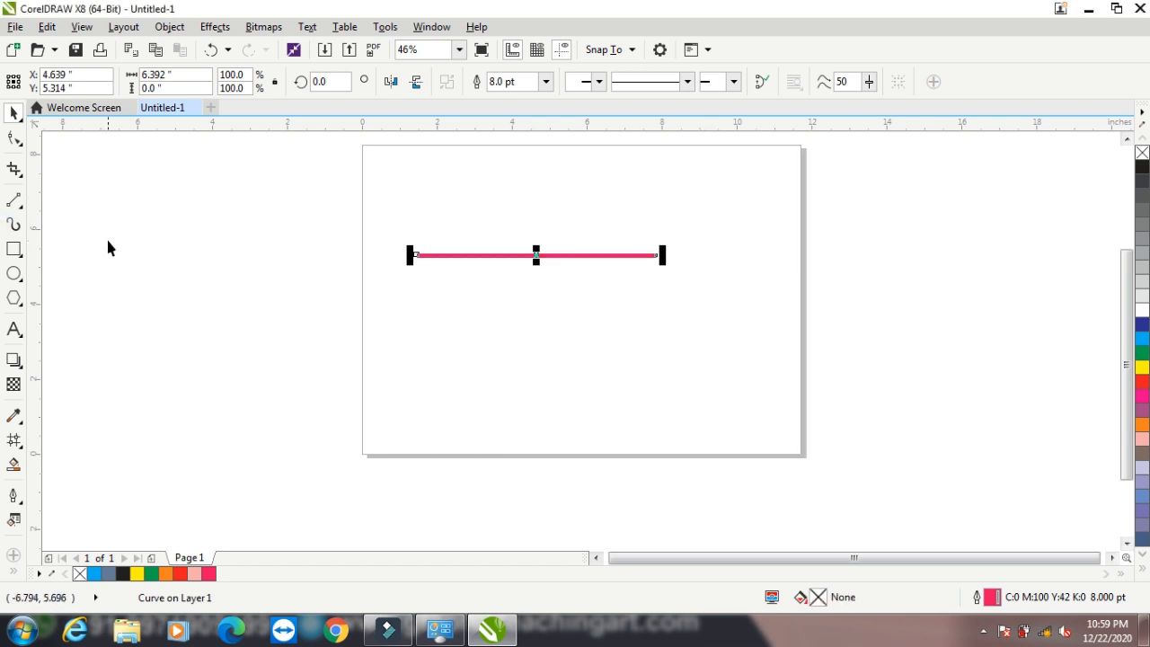
# Examine the Outline Pen's color picker and width choices for the line, choosing a width of 8.0 pt
pyautogui.press('F12')
pyautogui.moveTo(557, 135); pyautogui.dragTo(815, 123)
pyautogui.click(725, 189)
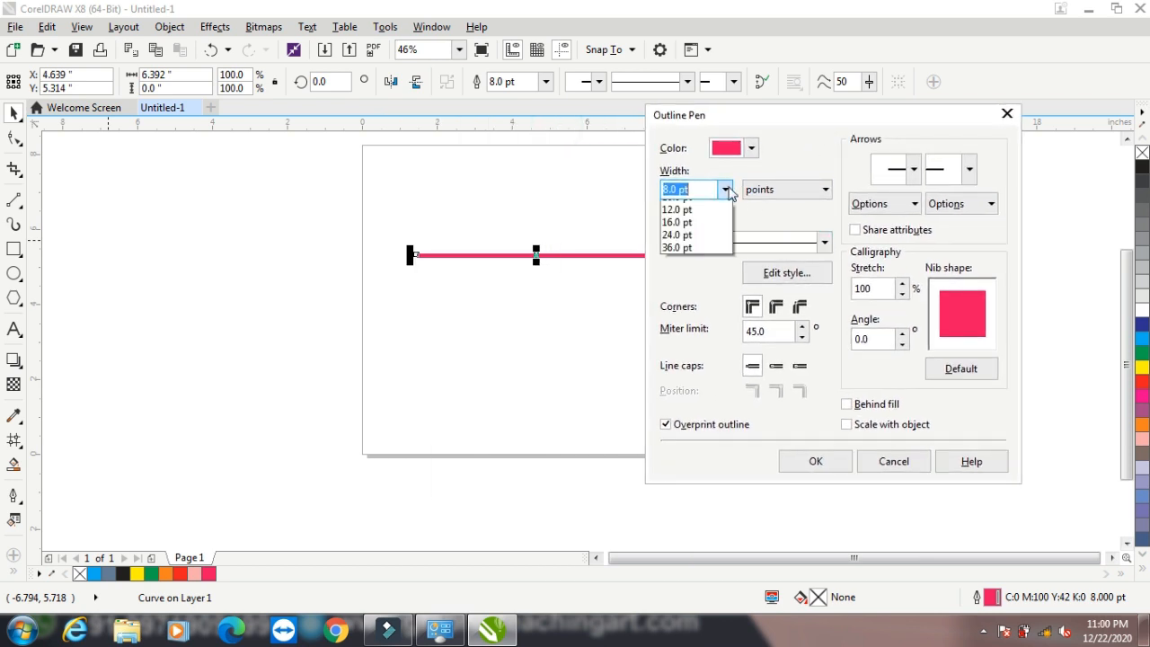
pyautogui.click(753, 149)
pyautogui.click(753, 149)
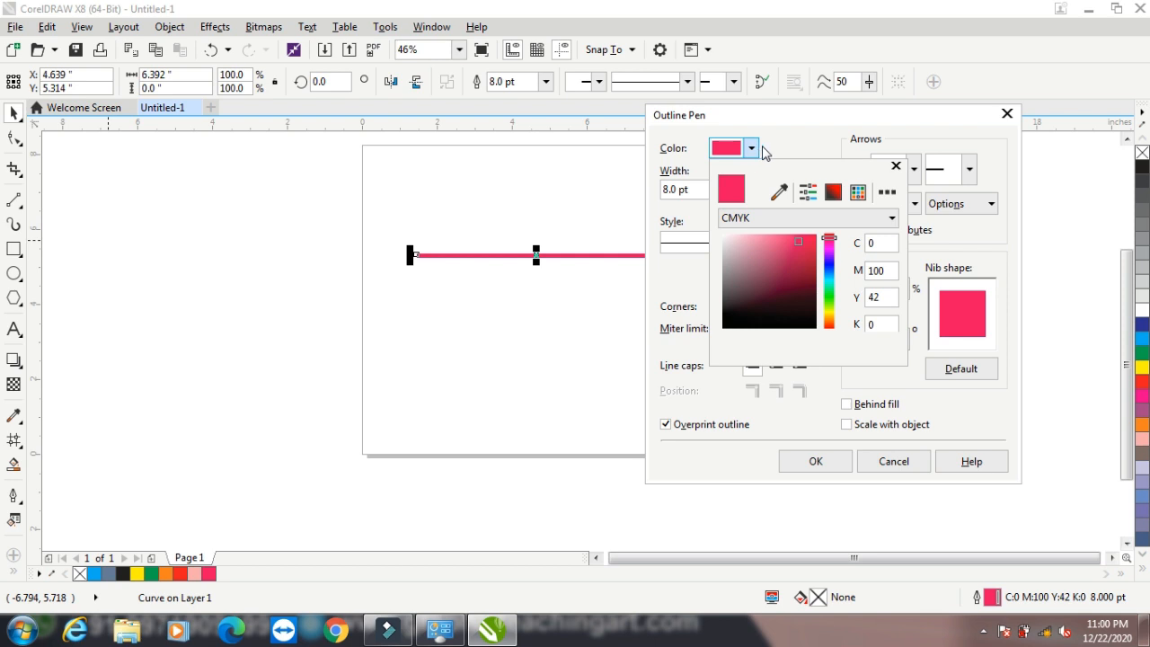
pyautogui.click(793, 158)
pyautogui.click(725, 189)
pyautogui.click(751, 153)
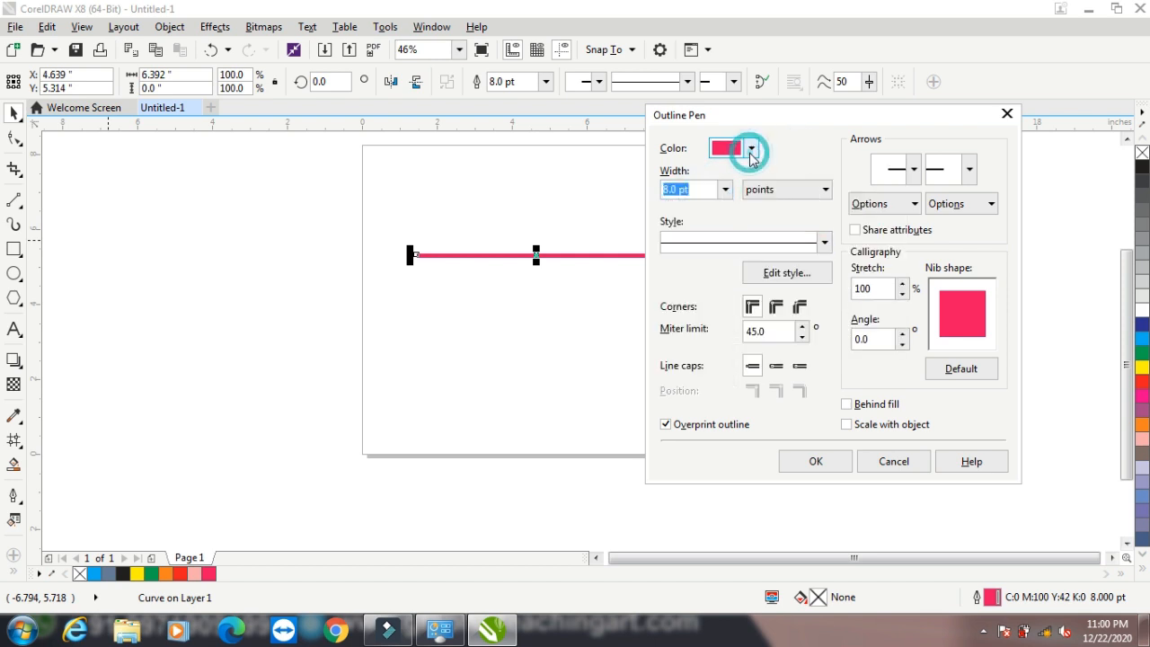
pyautogui.click(752, 153)
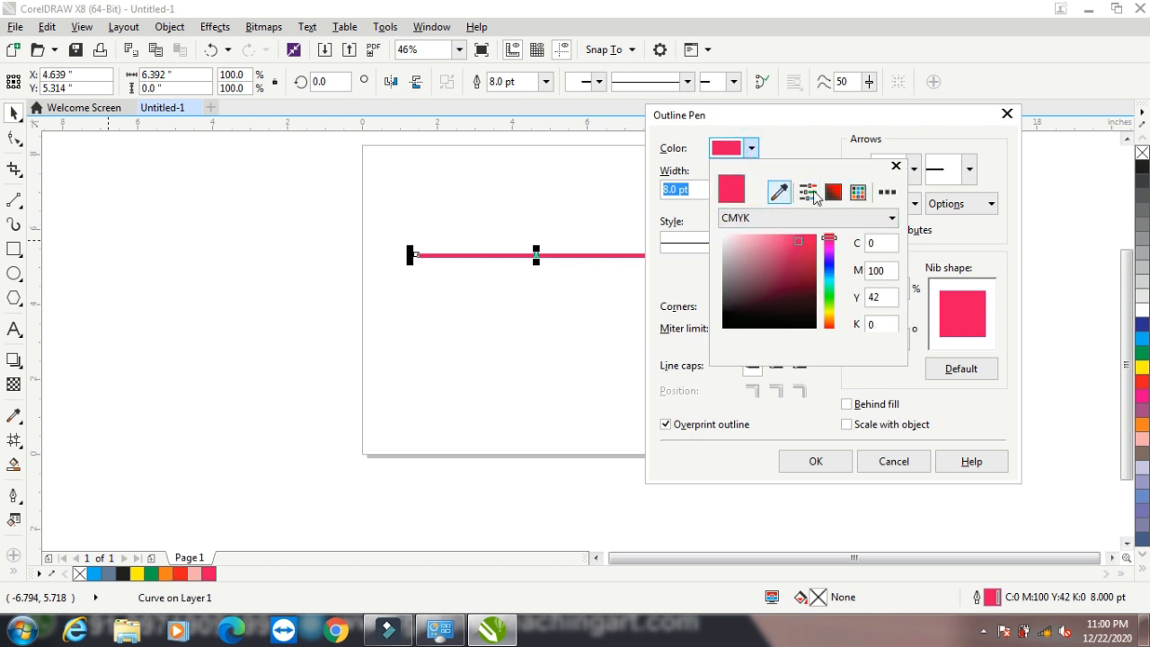
pyautogui.click(795, 141)
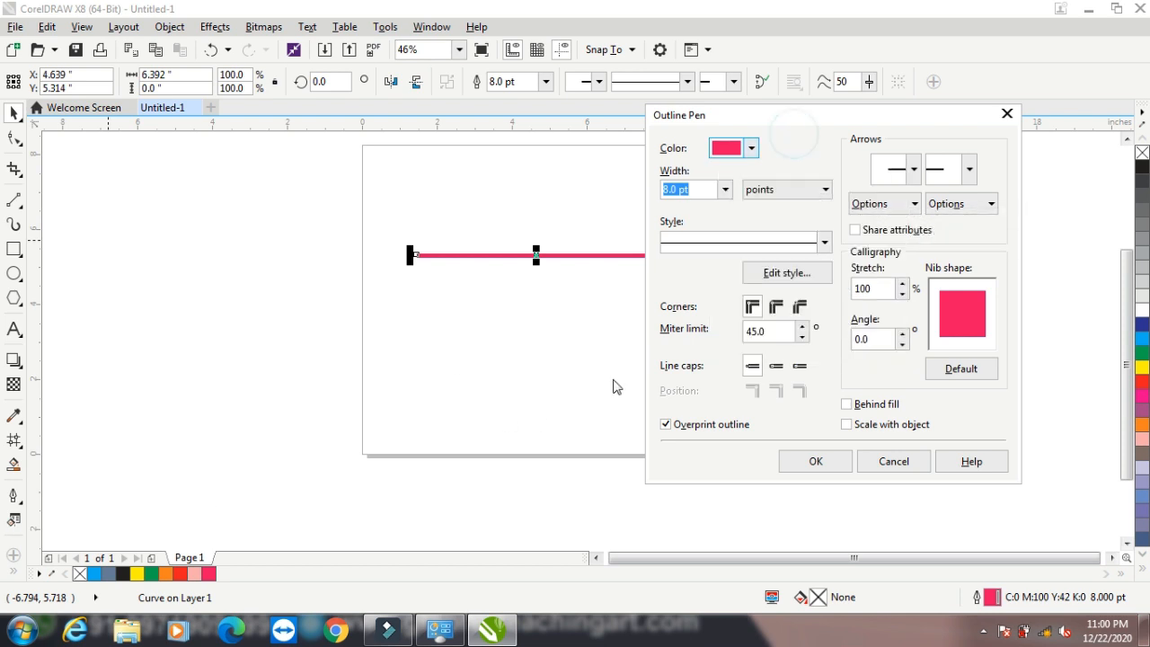
pyautogui.click(723, 189)
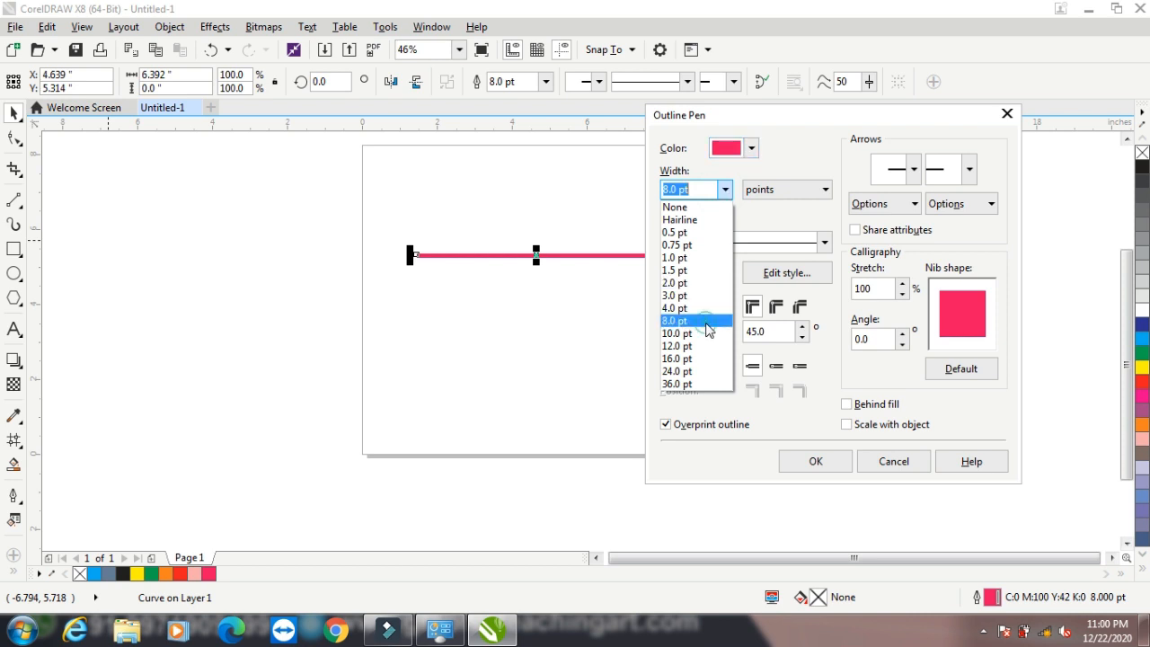
pyautogui.click(704, 320)
# Change the outline color to C:45 M:100 Y:42 K:0 and browse the PANTONE solid coated palette
pyautogui.click(751, 148)
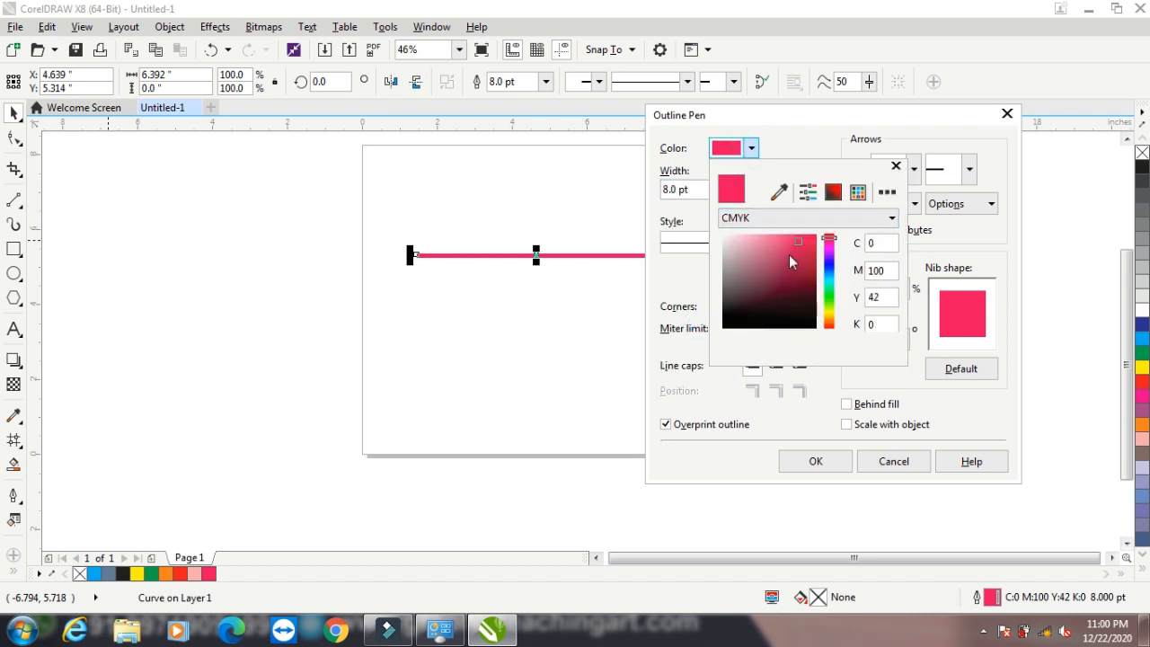
pyautogui.click(808, 191)
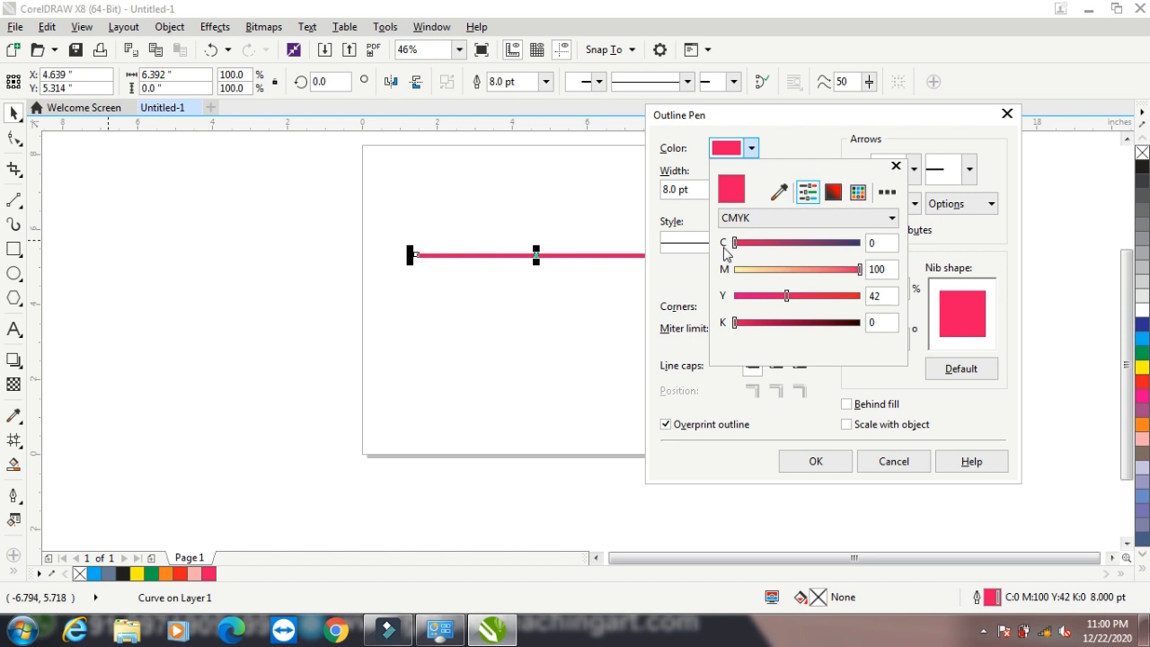
pyautogui.moveTo(735, 243); pyautogui.dragTo(794, 247)
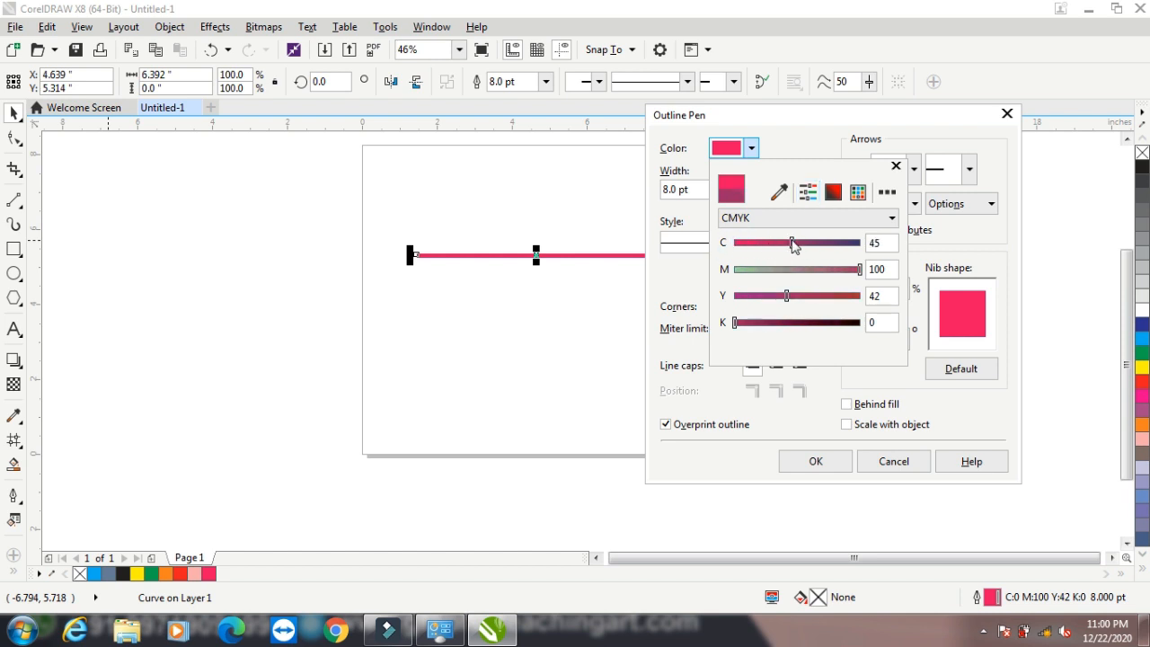
pyautogui.click(858, 191)
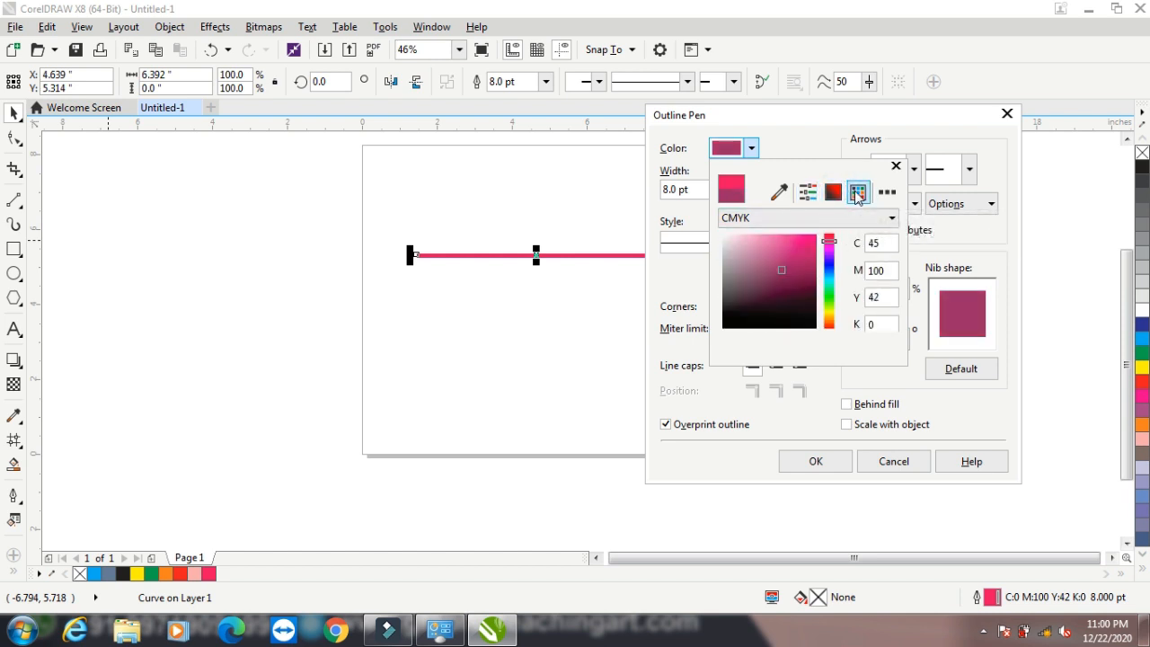
pyautogui.click(858, 192)
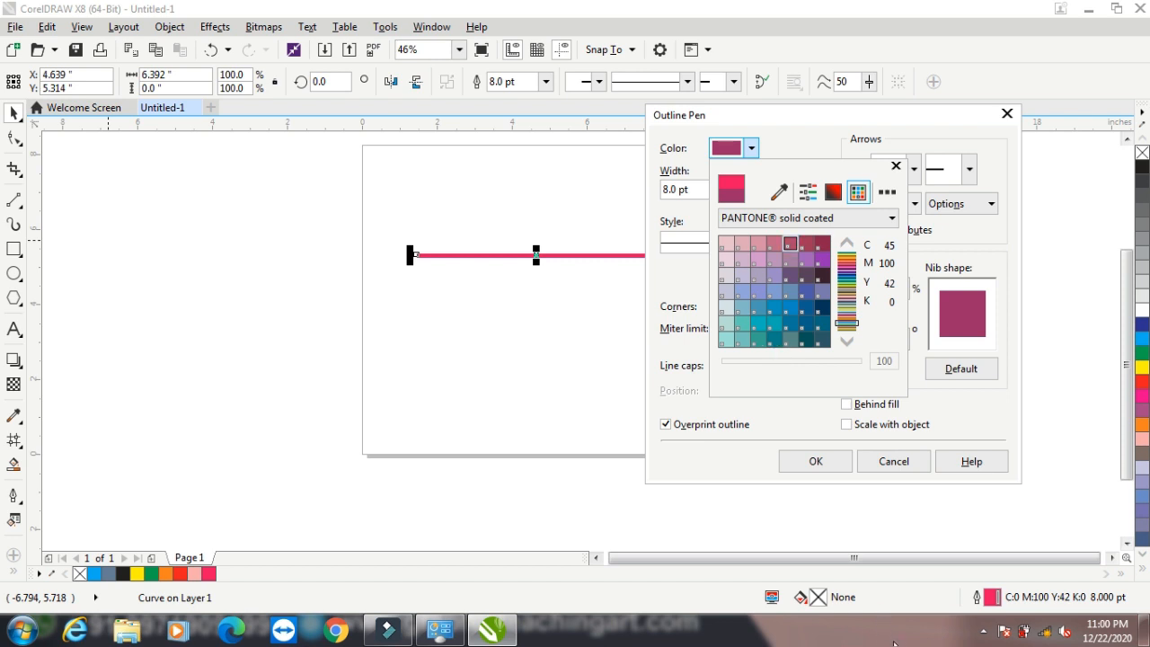
pyautogui.moveTo(855, 334)
pyautogui.mouseDown()
pyautogui.moveTo(851, 267)
pyautogui.moveTo(858, 313)
pyautogui.mouseUp()
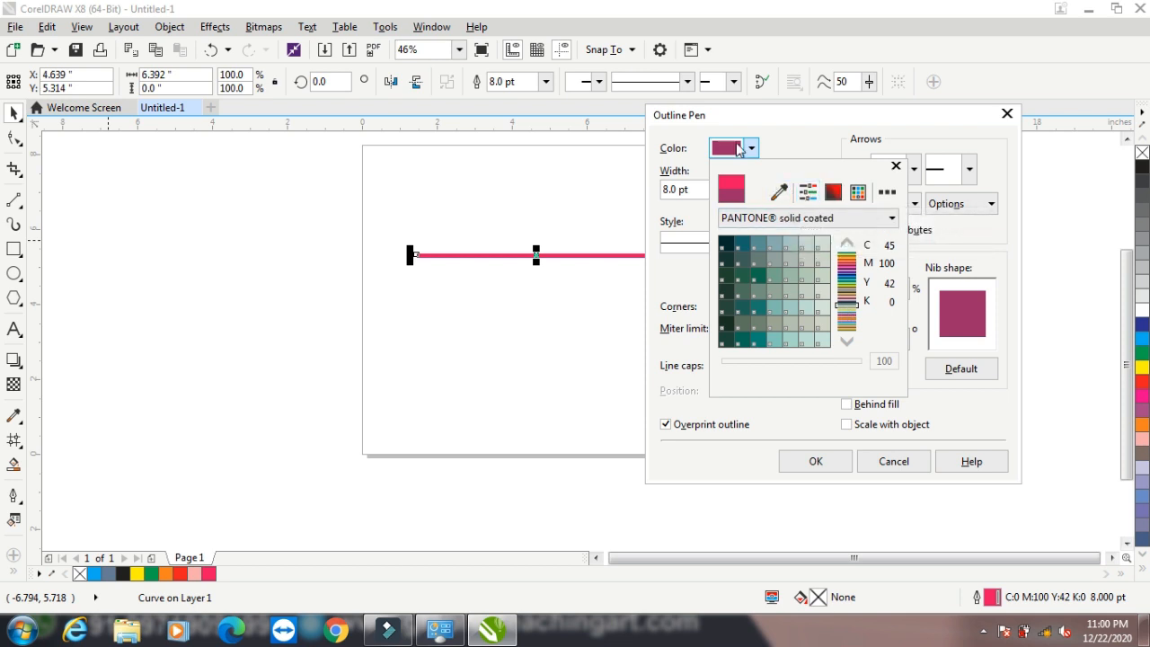
pyautogui.click(751, 151)
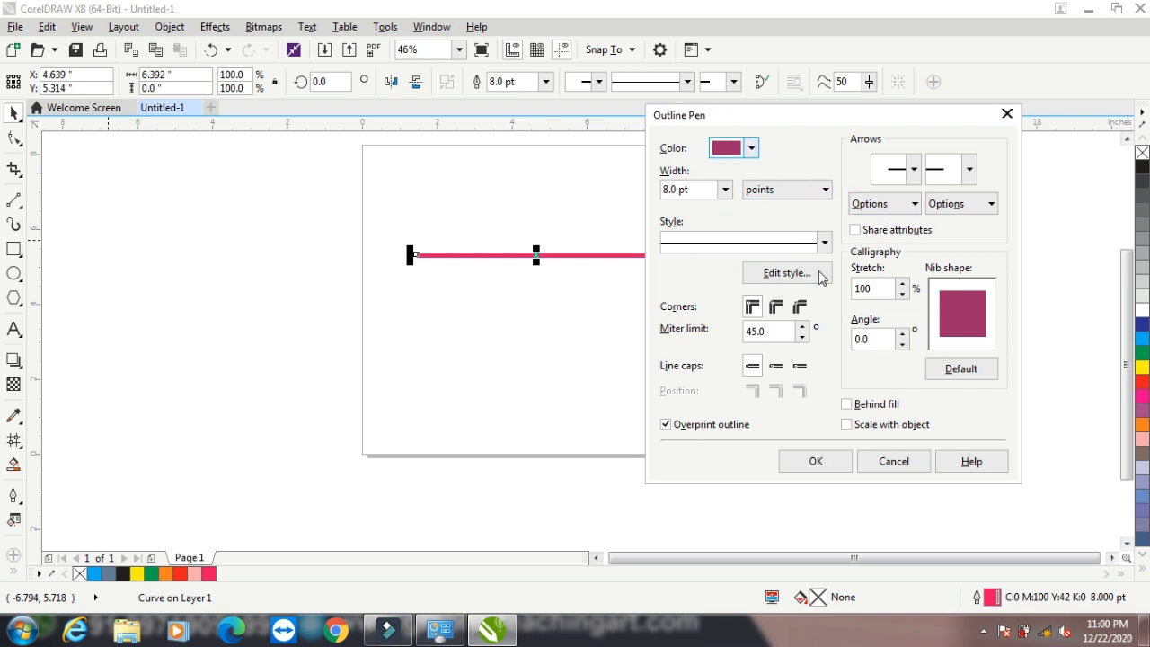
# Give the line a closely spaced dotted outline style and apply the Outline Pen settings
pyautogui.click(823, 241)
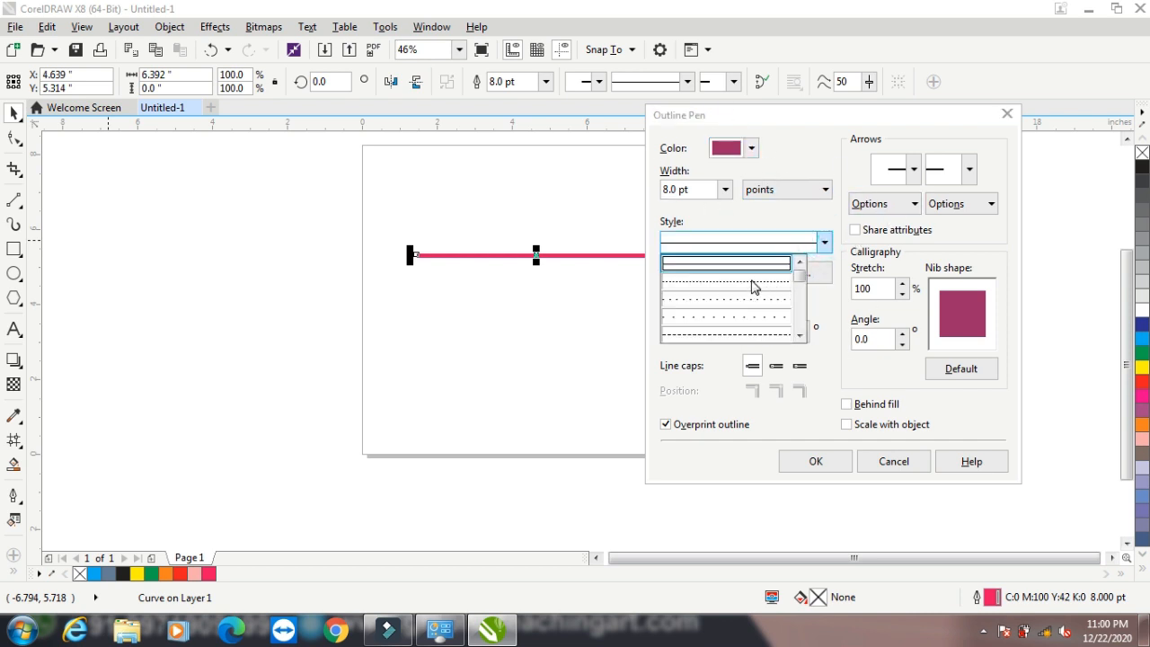
pyautogui.click(711, 284)
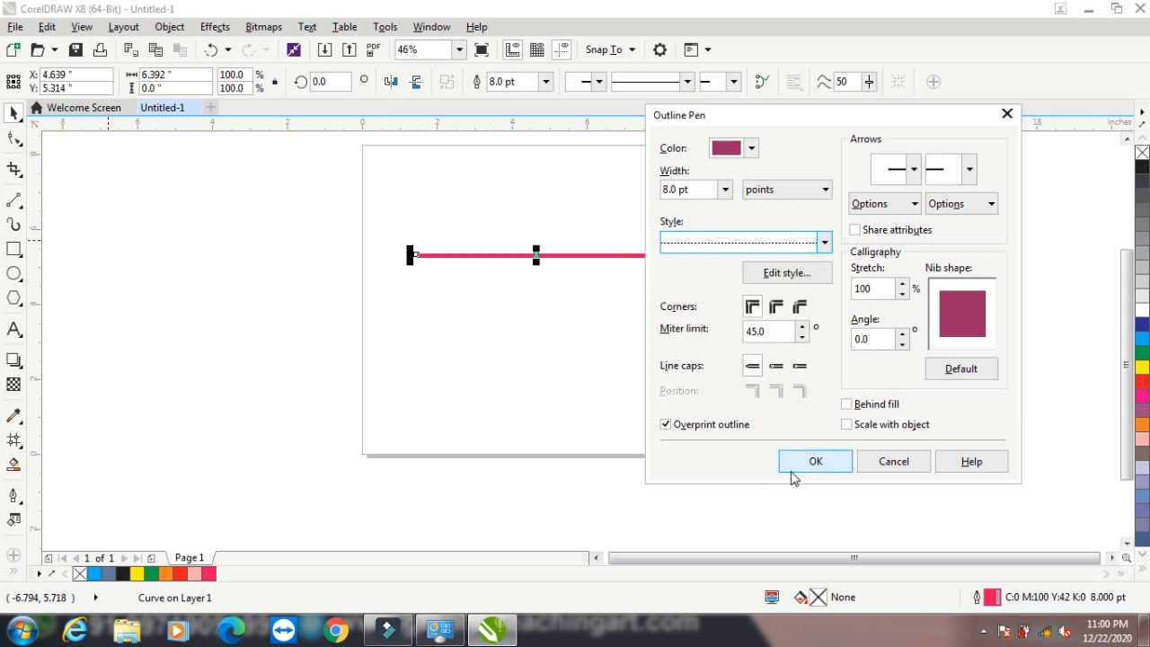
pyautogui.click(813, 461)
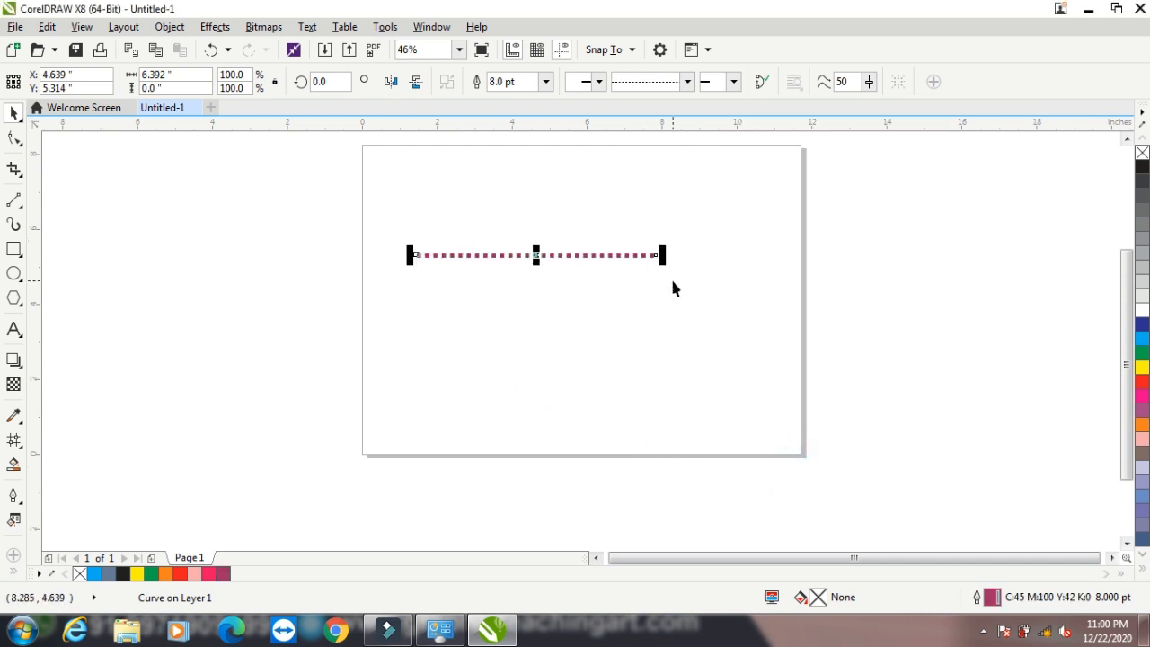
# Change the line's outline style to widely spaced dots and apply it
pyautogui.press('F12')
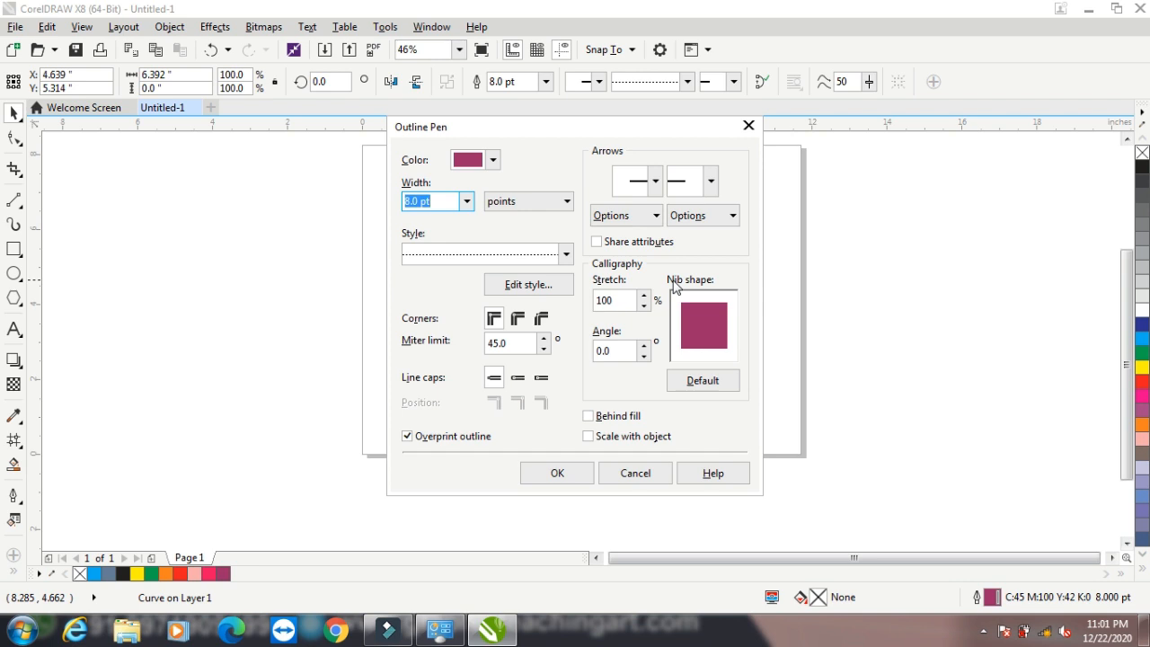
pyautogui.click(566, 253)
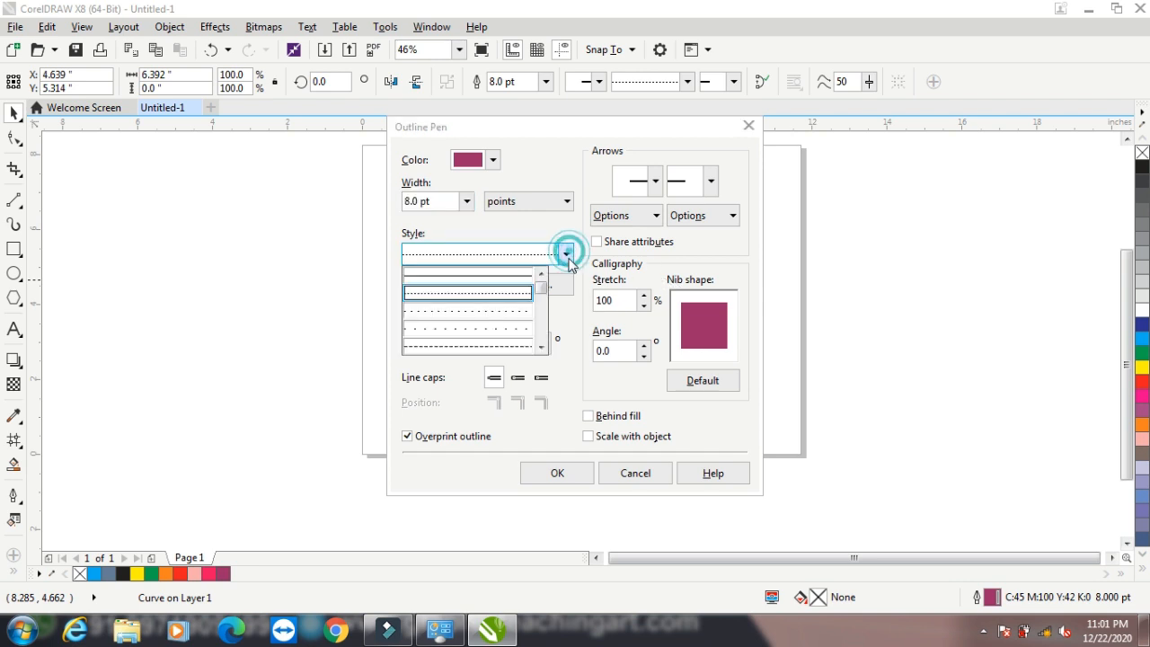
pyautogui.click(500, 340)
pyautogui.moveTo(551, 131); pyautogui.dragTo(851, 131)
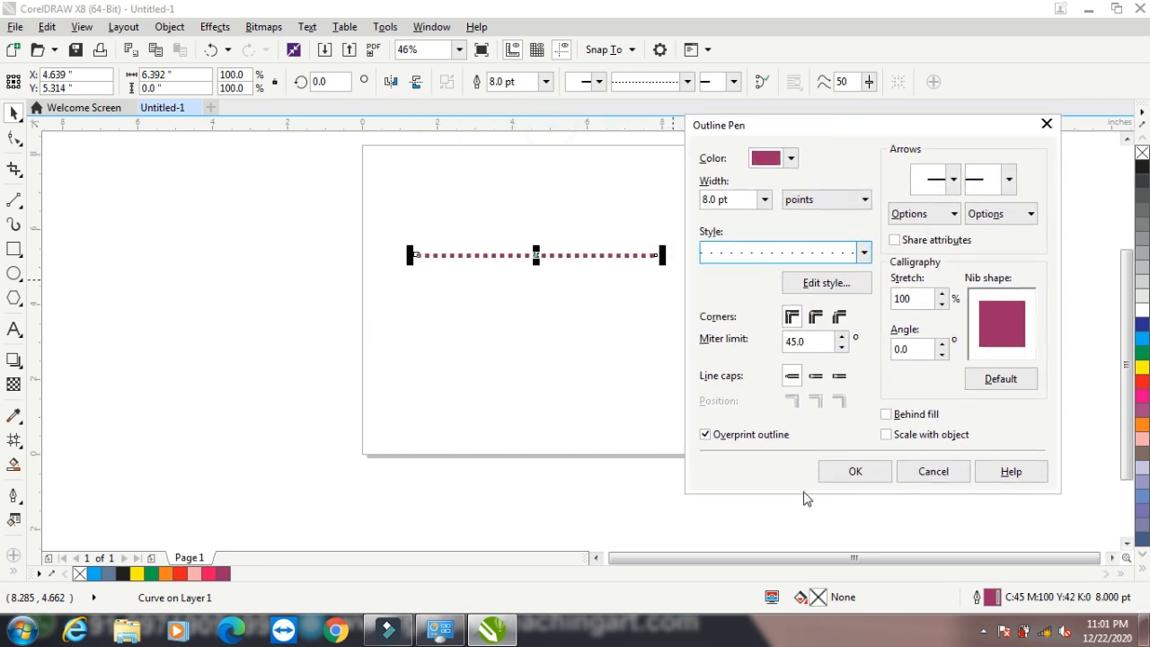
pyautogui.click(855, 472)
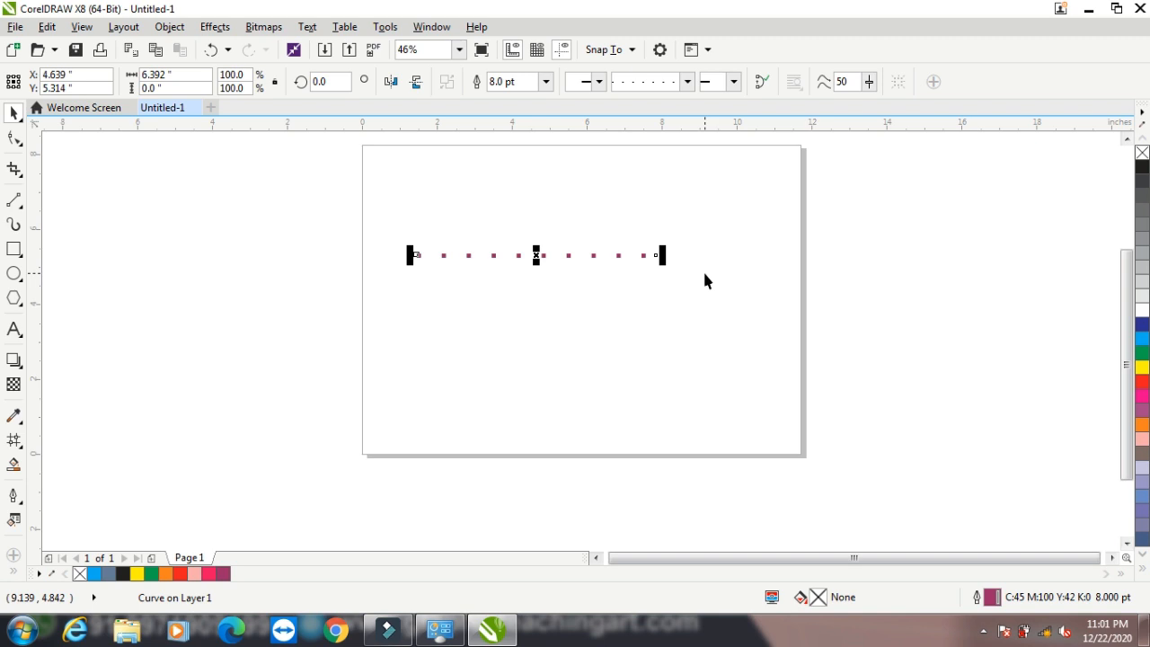
# Change the line's outline style to evenly spaced medium-length dashes and apply it
pyautogui.press('F12')
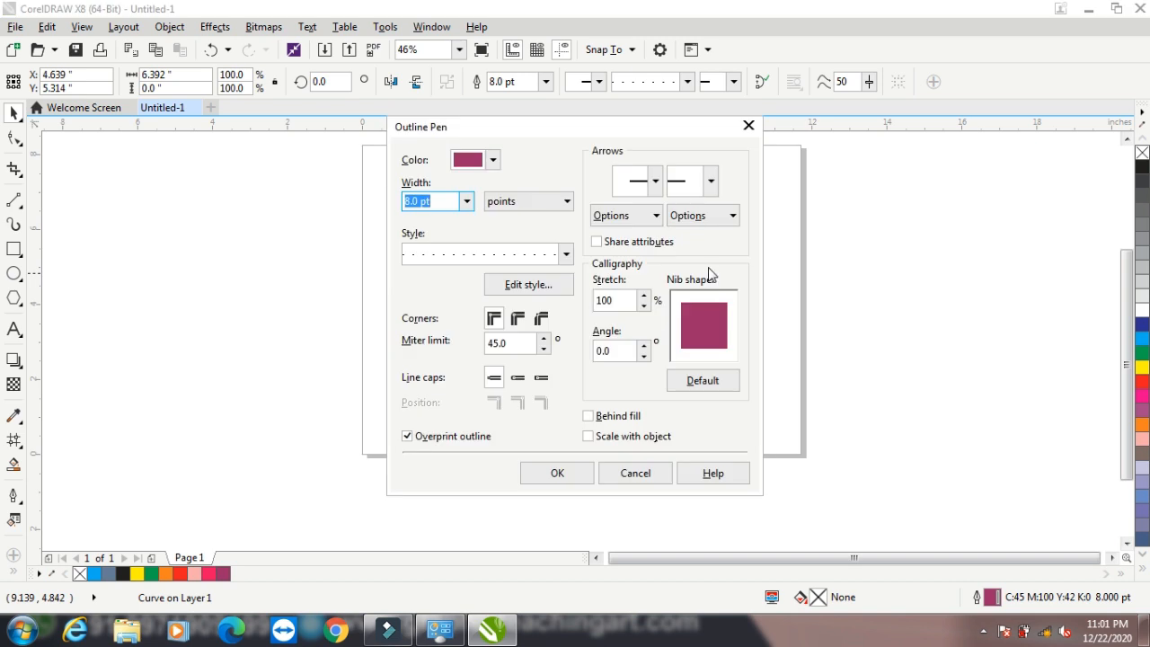
pyautogui.click(565, 253)
pyautogui.moveTo(541, 289); pyautogui.dragTo(541, 303)
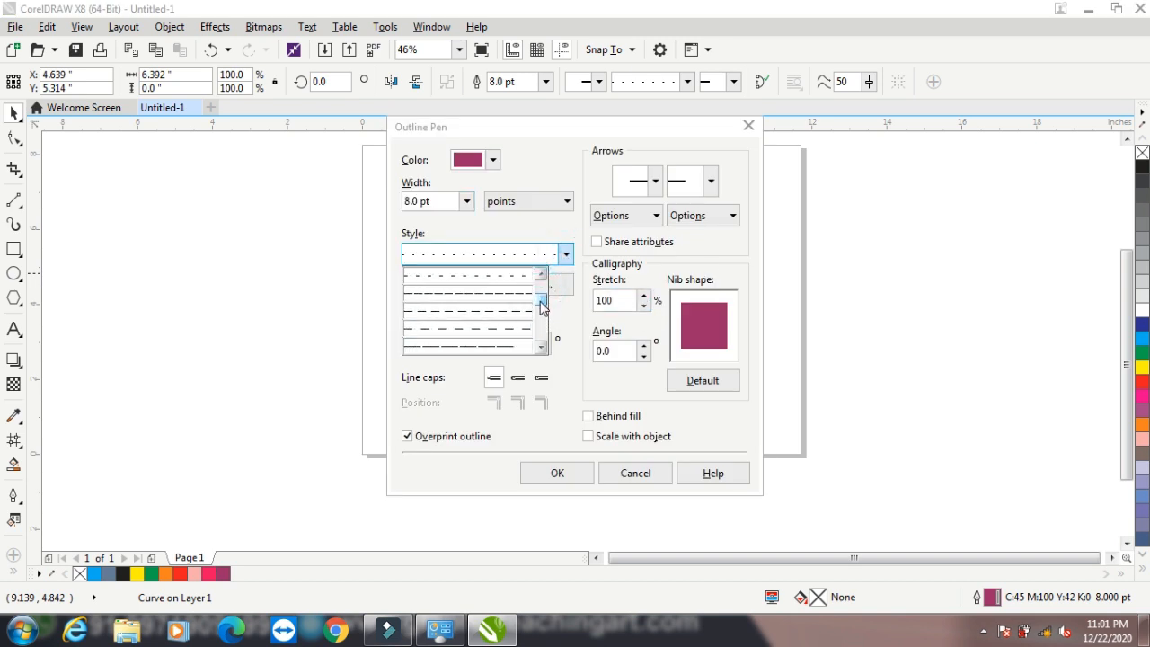
pyautogui.click(480, 311)
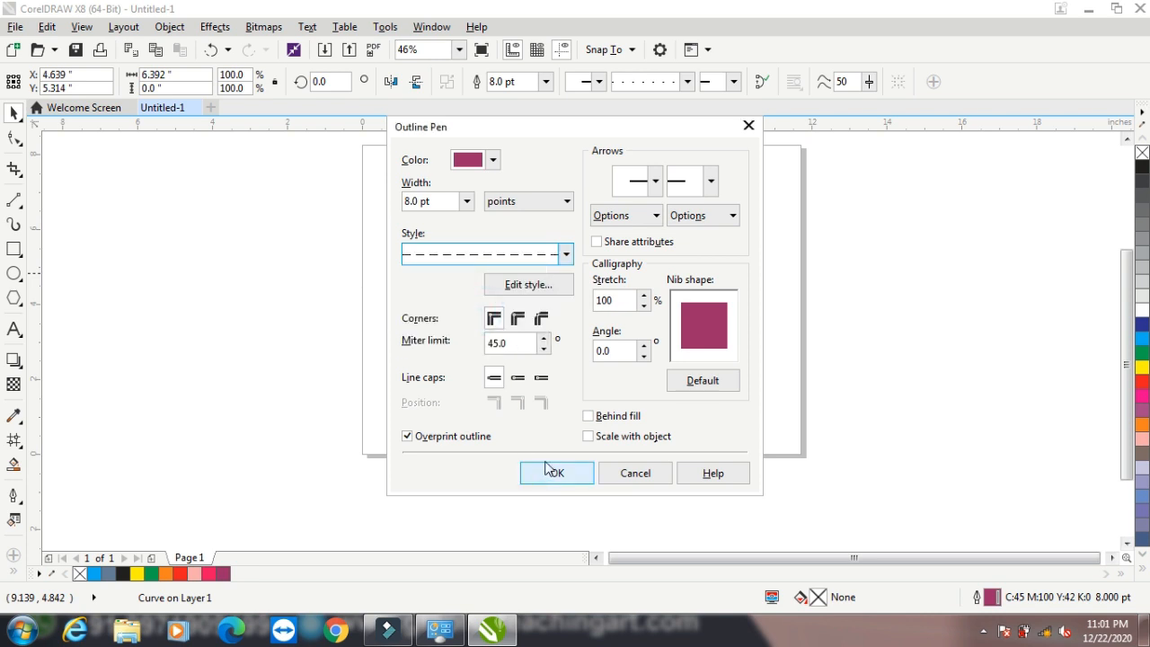
pyautogui.click(552, 472)
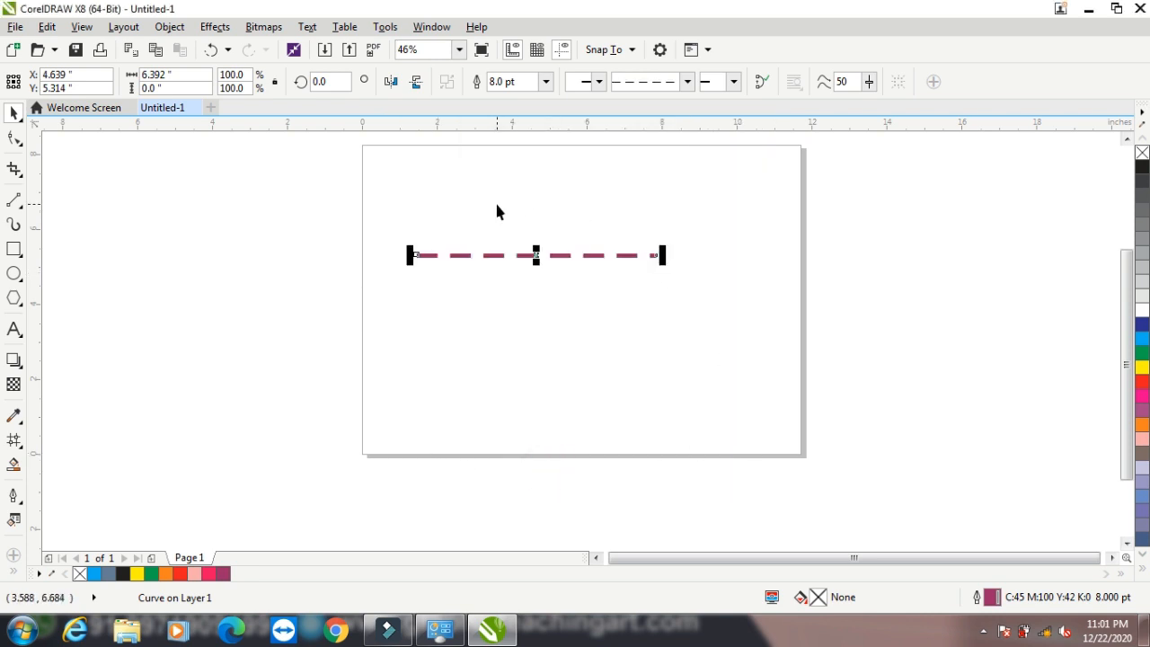
# Delete the dashed line and draw a rectangle about 5.4 by 3.0 inches in the page's upper-left area
pyautogui.press('Delete')
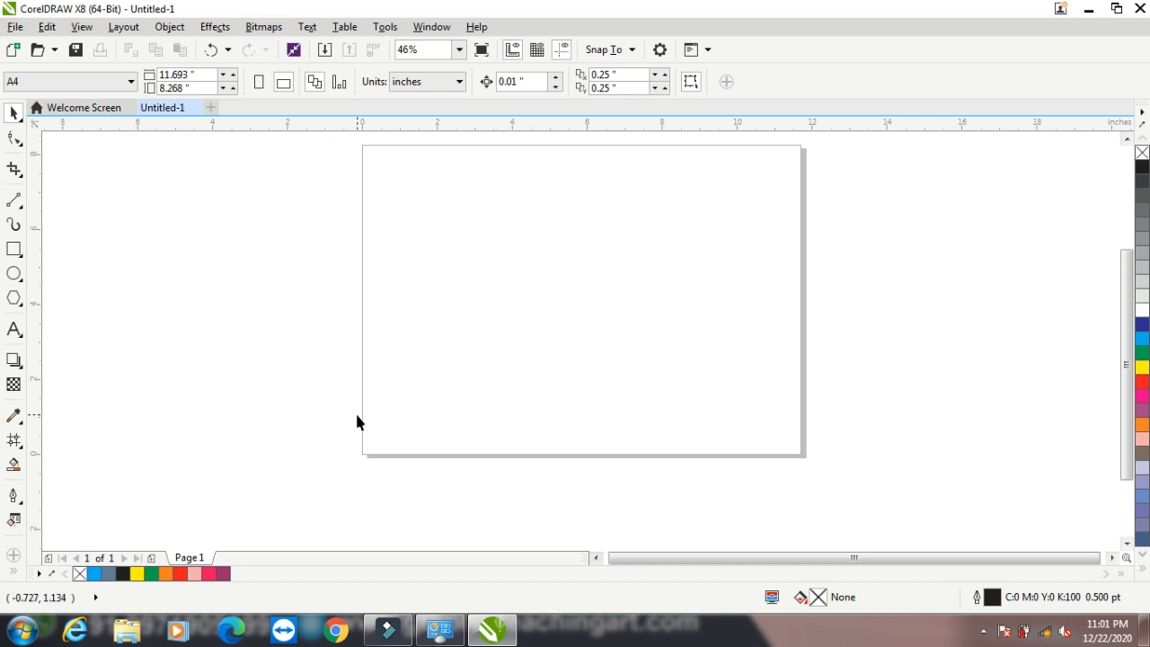
pyautogui.click(14, 249)
pyautogui.moveTo(409, 206); pyautogui.dragTo(611, 320)
pyautogui.click(20, 114)
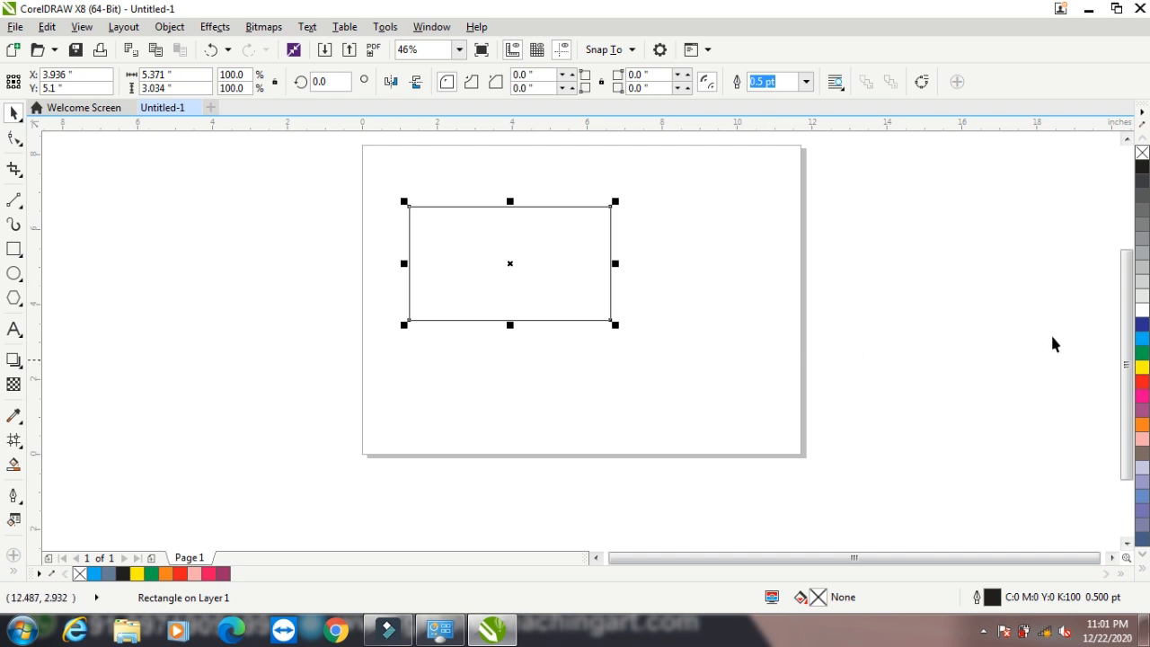
# Fill the rectangle cyan with no outline and create a centered, white-outlined copy inside it, about 4.3 by 2.4 inches
pyautogui.click(1141, 337)
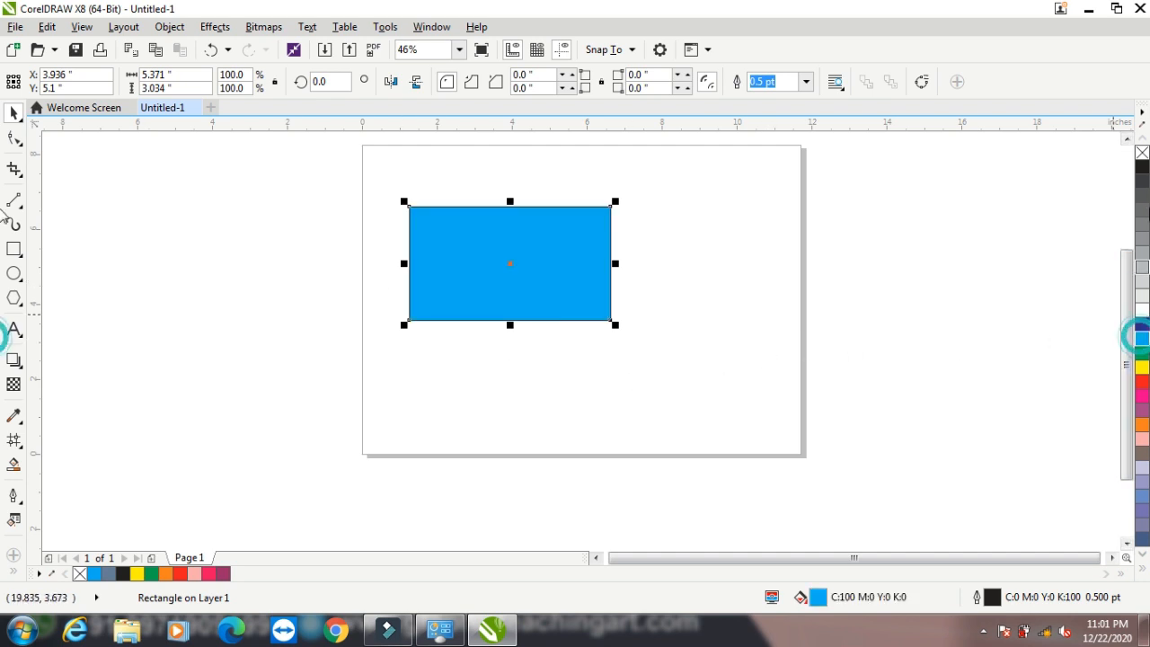
pyautogui.rightClick(1142, 153)
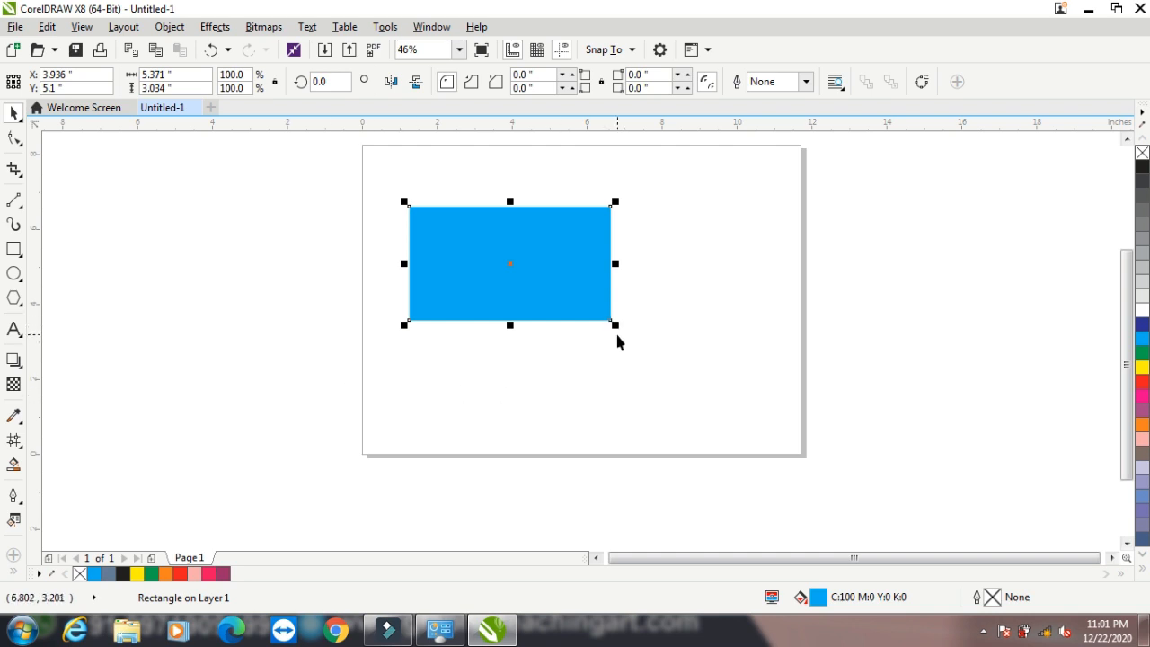
pyautogui.moveTo(613, 323); pyautogui.dragTo(605, 315)
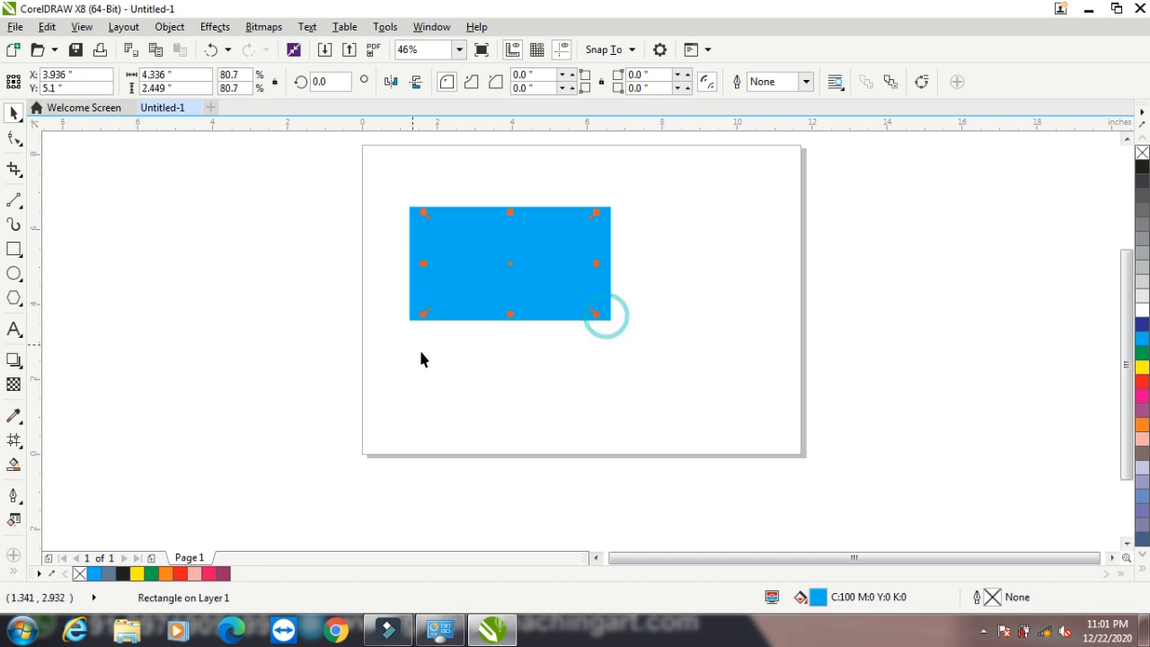
pyautogui.rightClick(1139, 311)
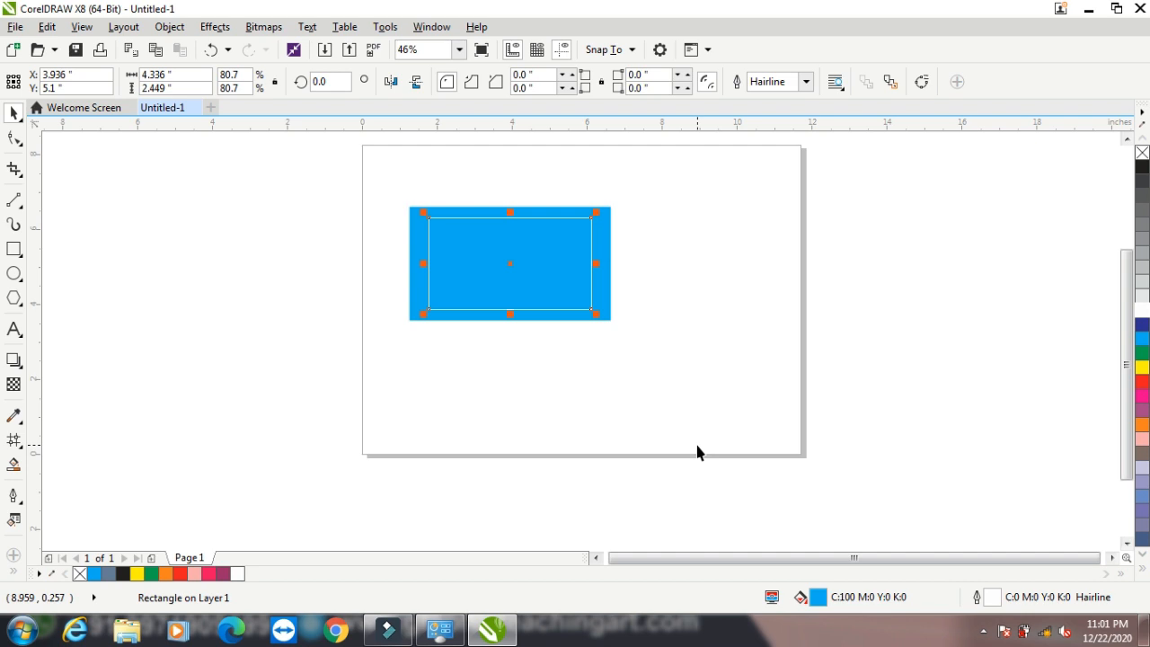
# Set the inner rectangle's outline width to 4.0 pt with a long-dash line style and apply it
pyautogui.press('F12')
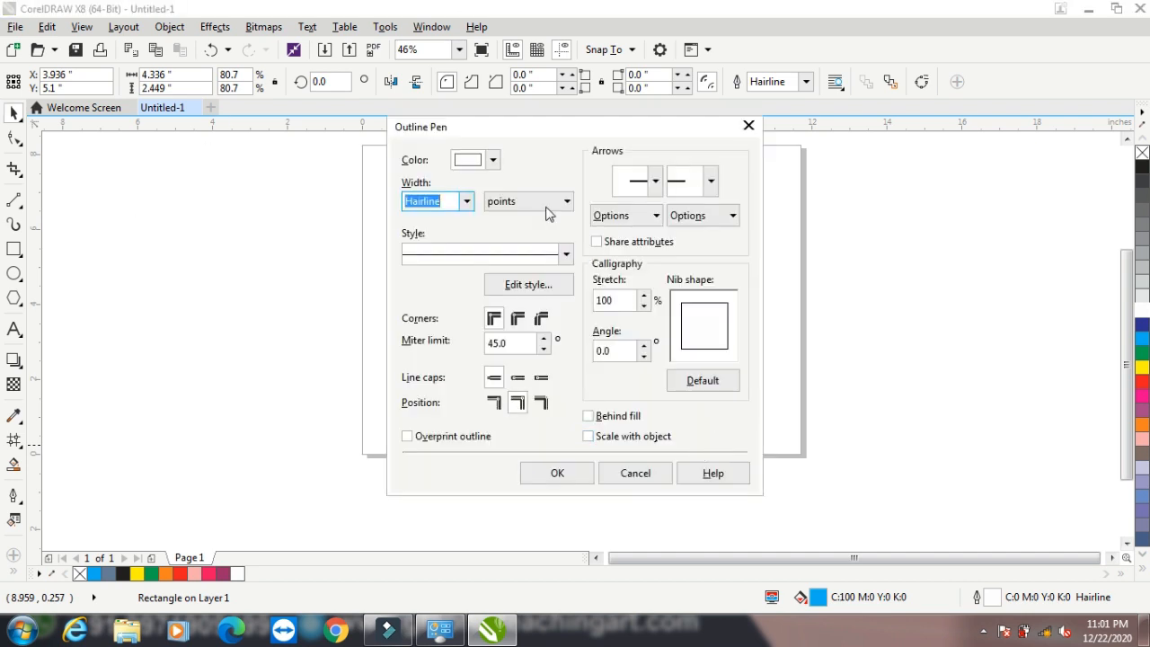
pyautogui.click(466, 201)
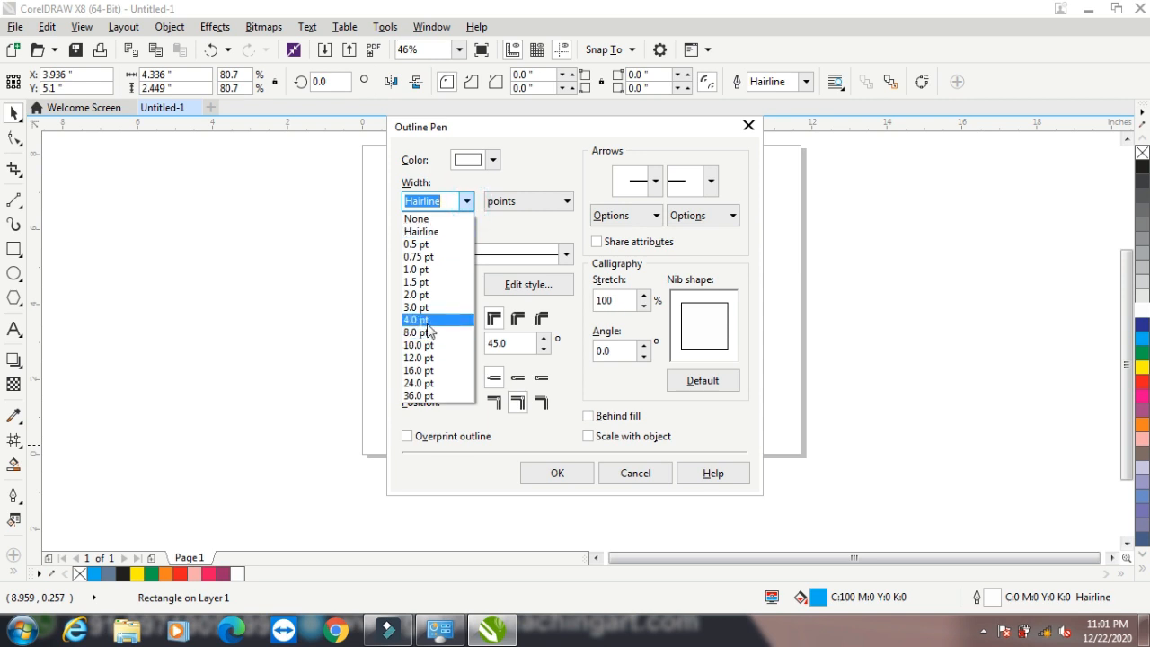
pyautogui.click(427, 321)
pyautogui.click(566, 254)
pyautogui.moveTo(569, 293); pyautogui.dragTo(570, 311)
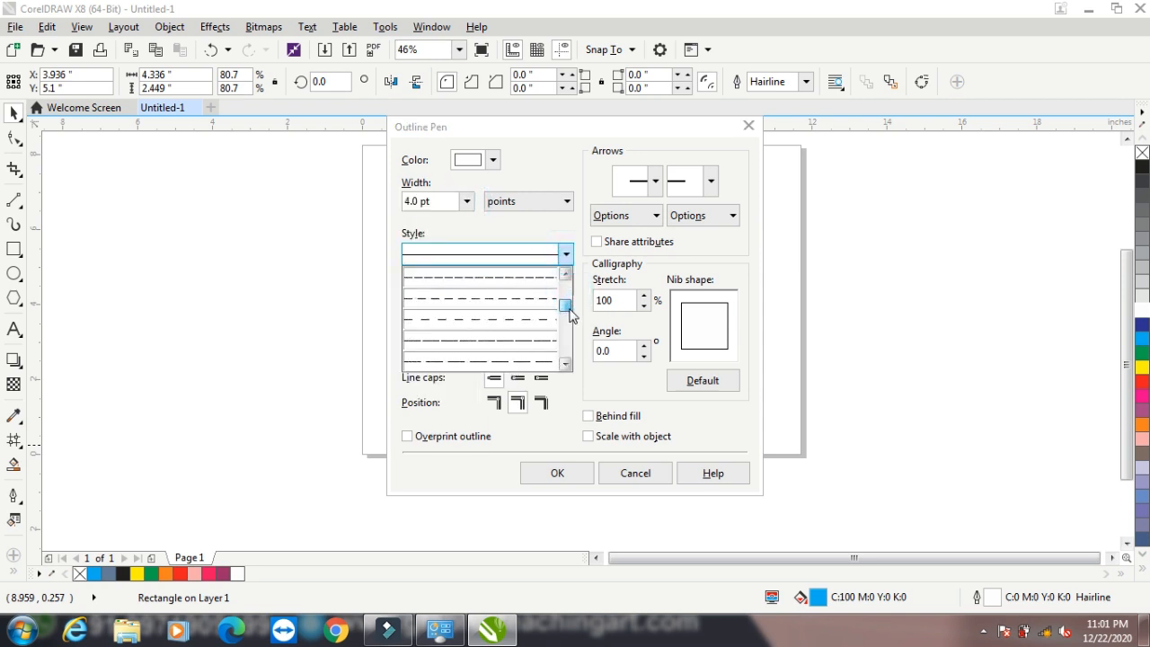
pyautogui.click(527, 363)
pyautogui.click(542, 476)
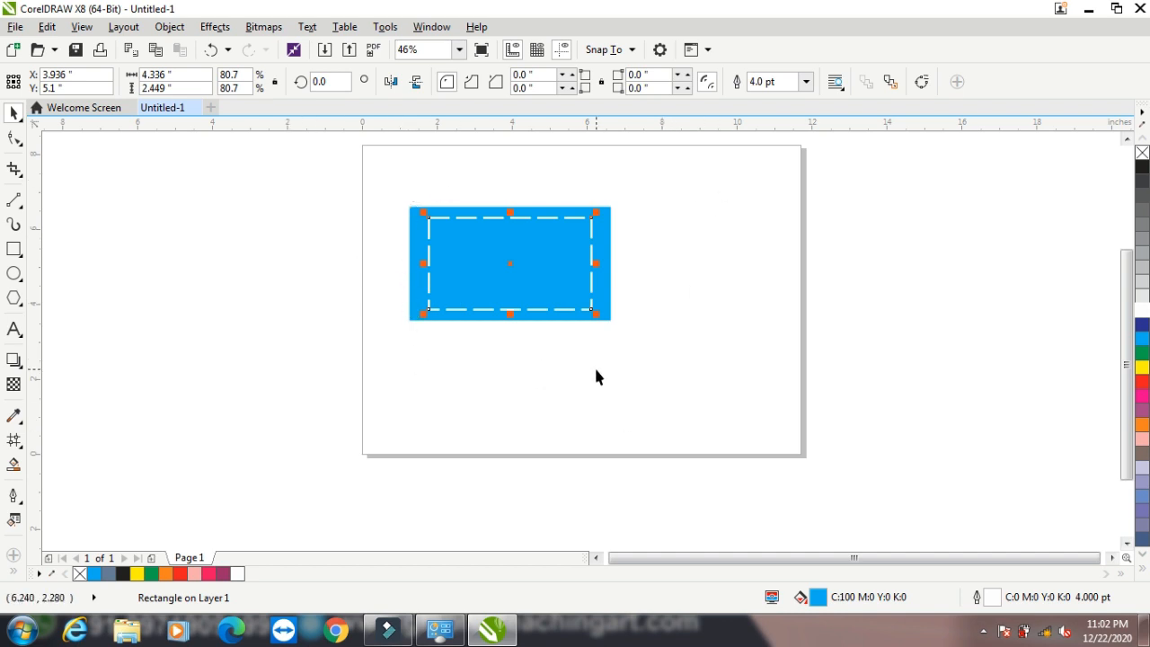
# Edit the inner rectangle's line style to widen the gaps between dashes, add it as a new style and apply it
pyautogui.press('F12')
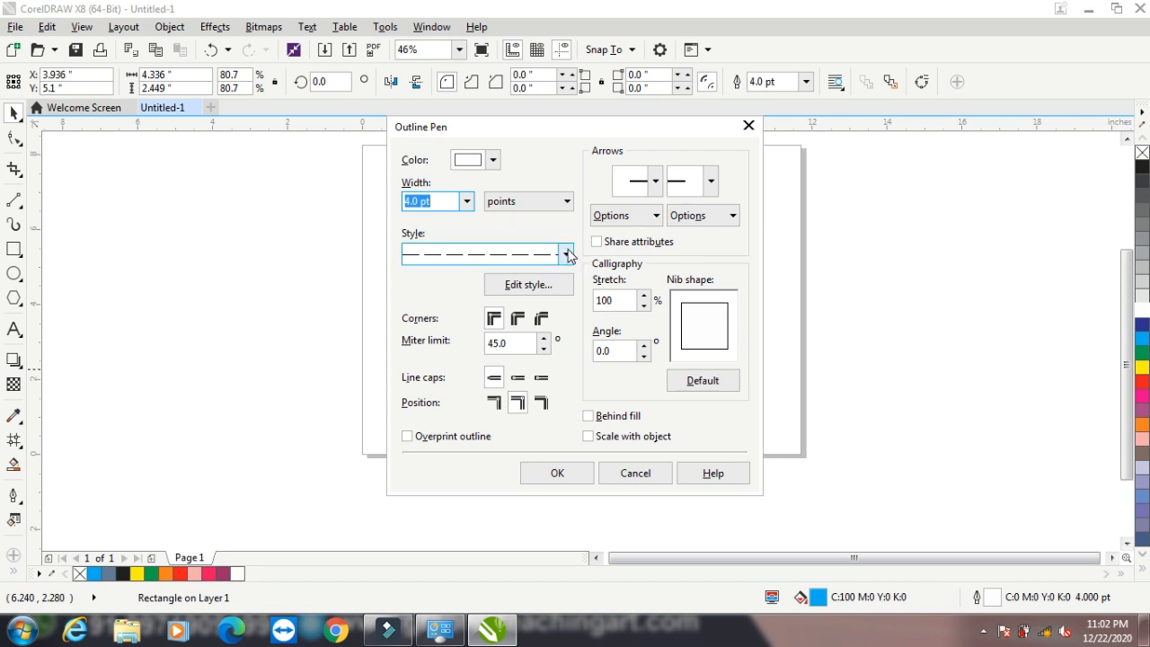
pyautogui.click(539, 285)
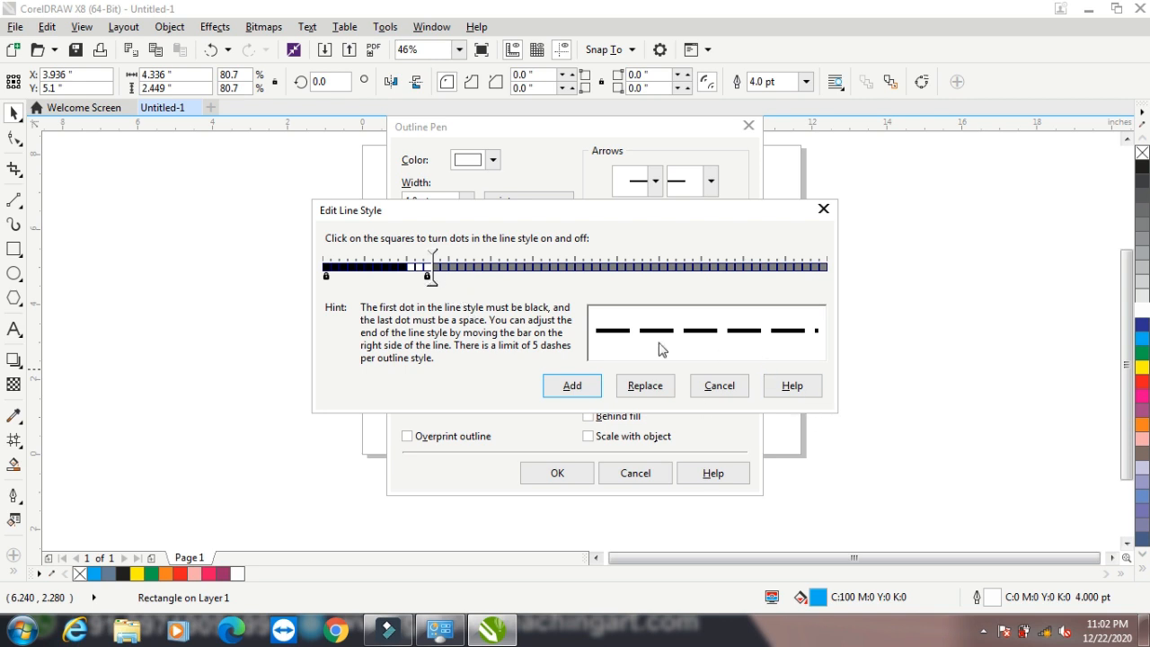
pyautogui.moveTo(432, 282); pyautogui.dragTo(476, 282)
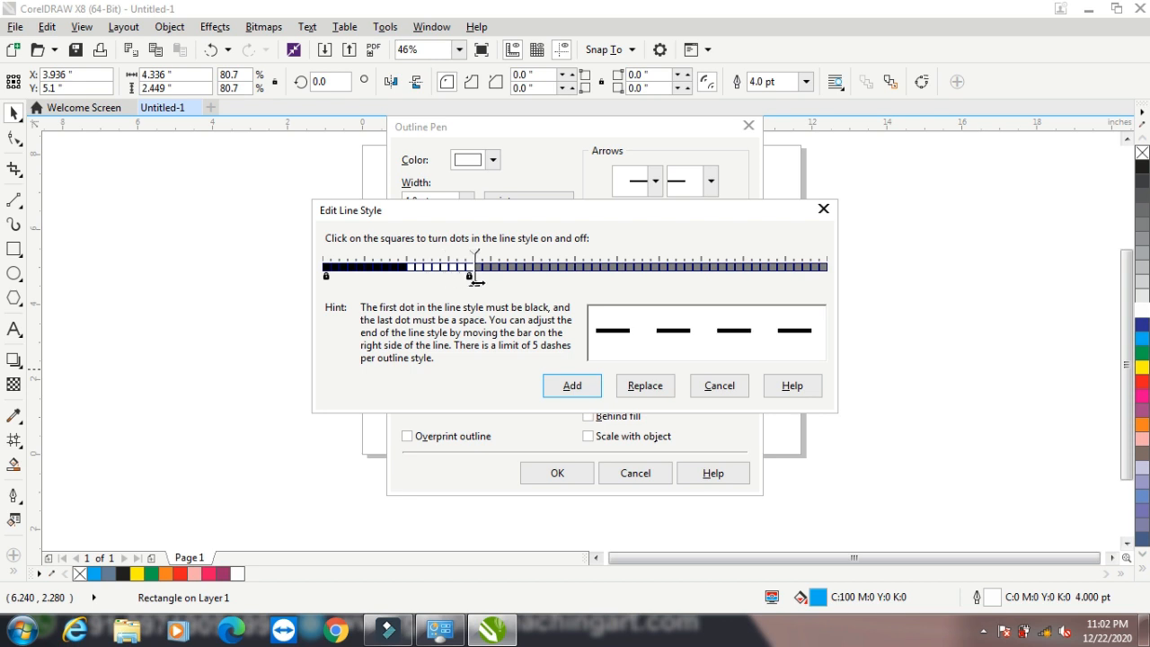
pyautogui.click(568, 390)
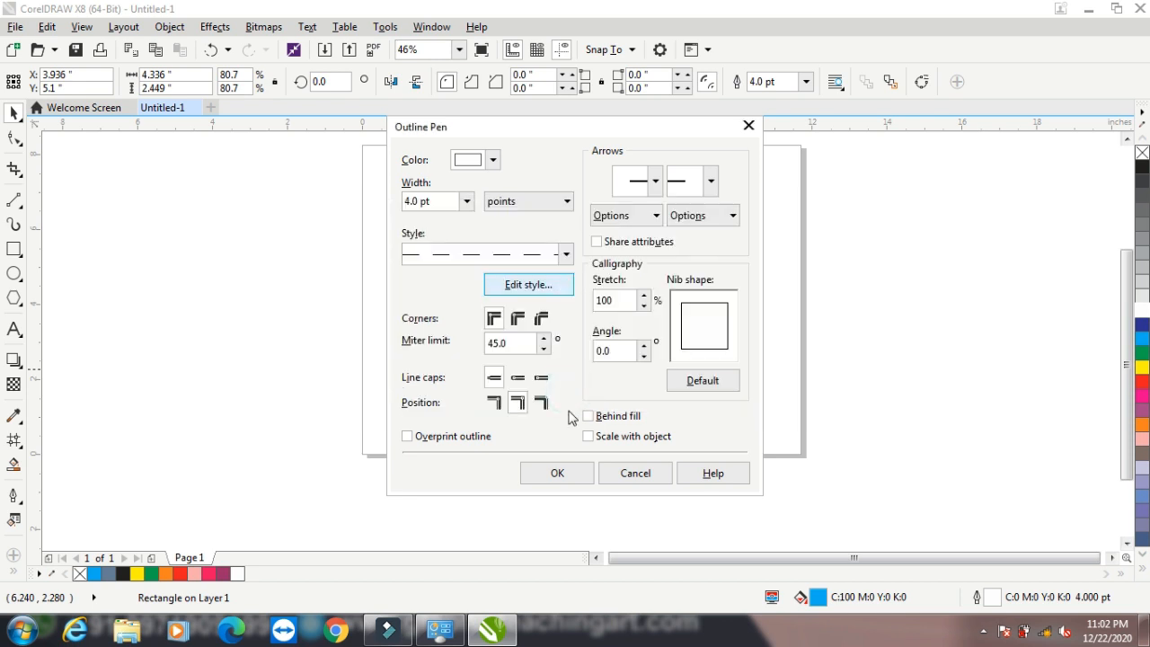
pyautogui.click(564, 470)
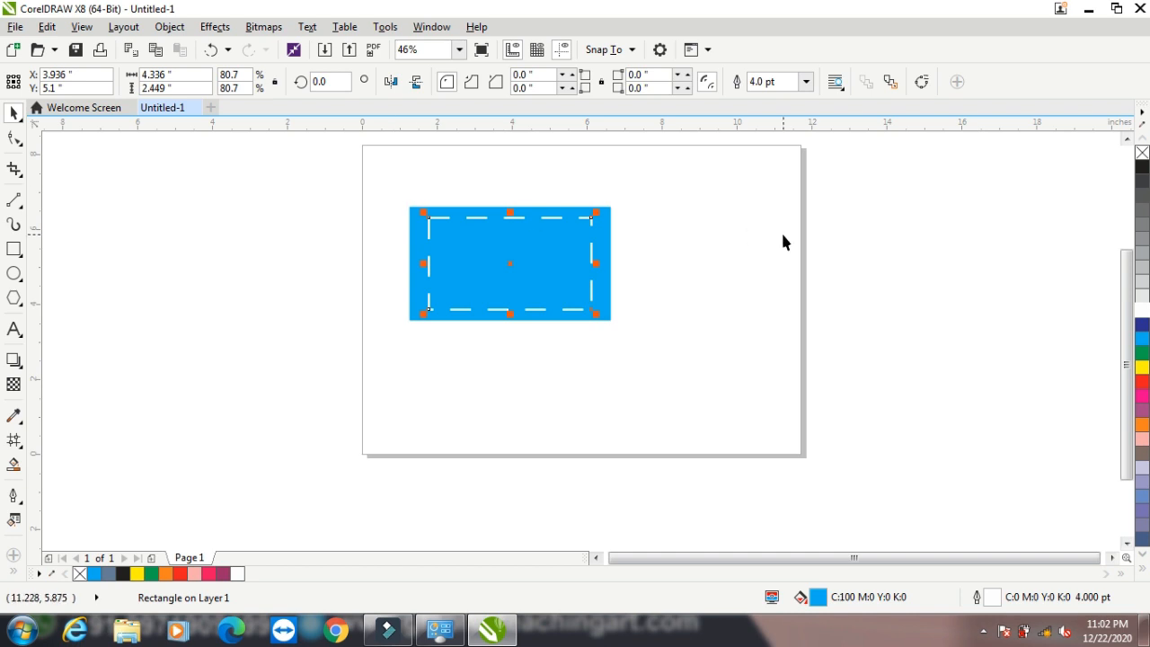
pyautogui.press('F12')
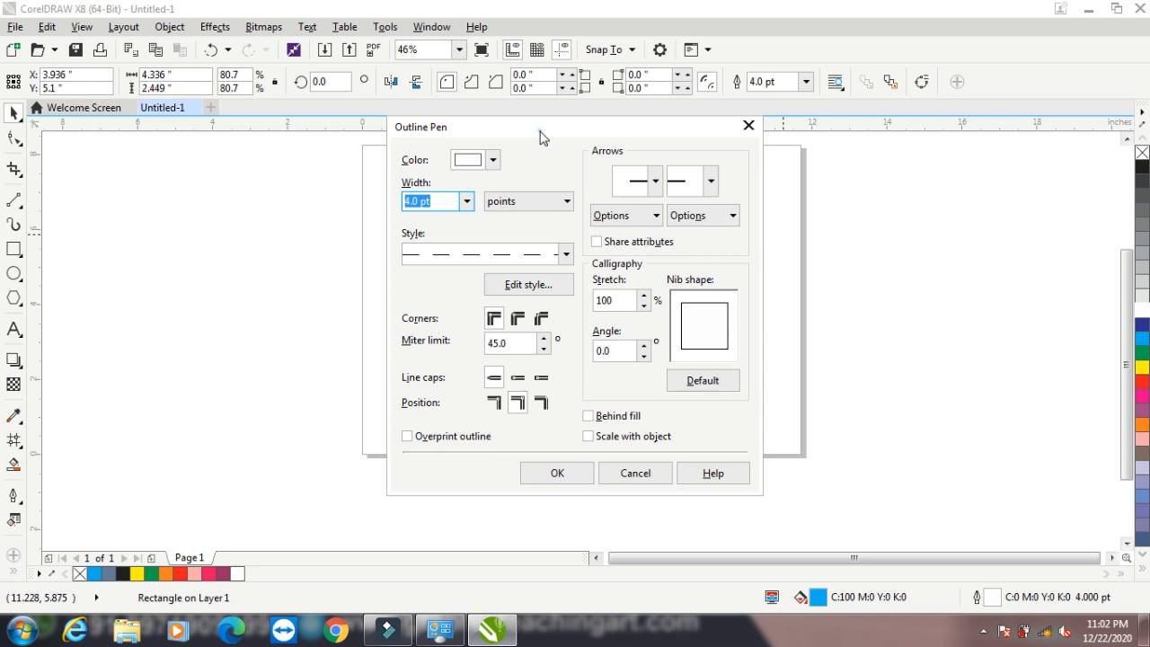
pyautogui.moveTo(540, 135); pyautogui.dragTo(802, 133)
pyautogui.click(910, 470)
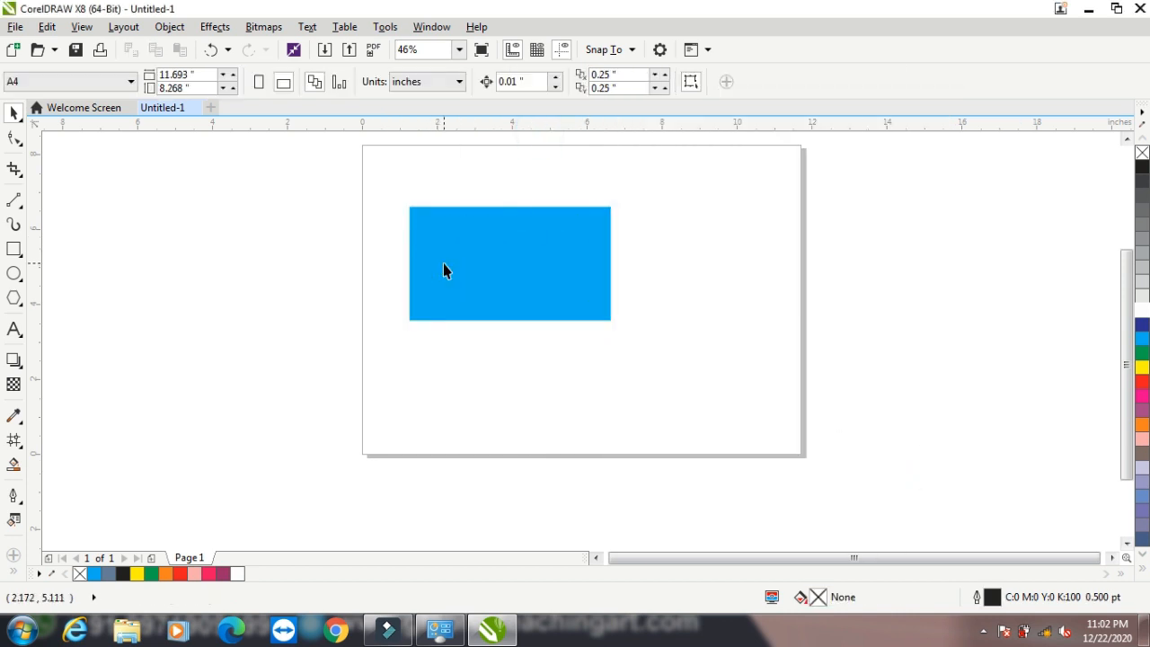
# Remove the large blue rectangle's fill and give it a cyan outline
pyautogui.click(482, 265)
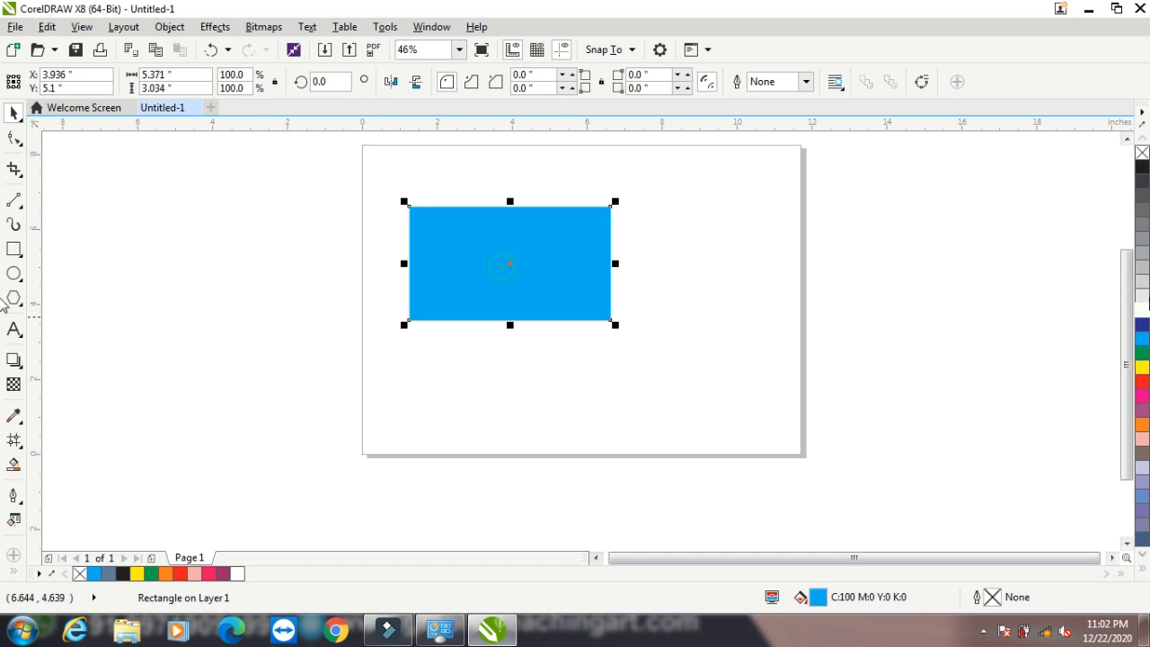
pyautogui.click(1141, 153)
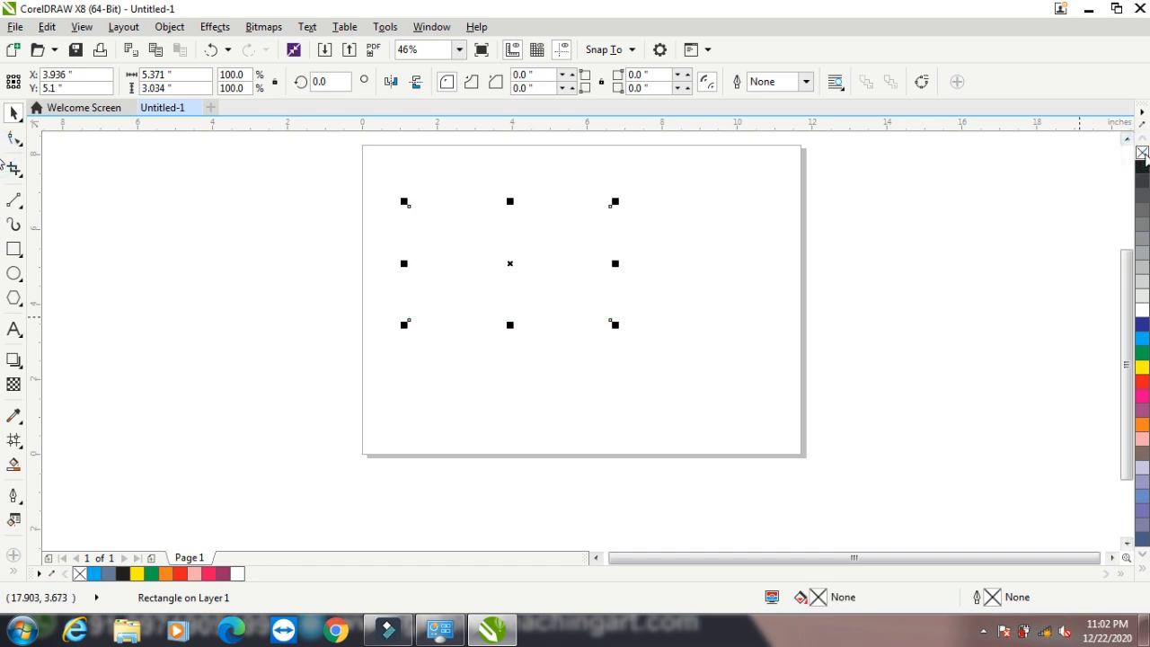
pyautogui.rightClick(1143, 340)
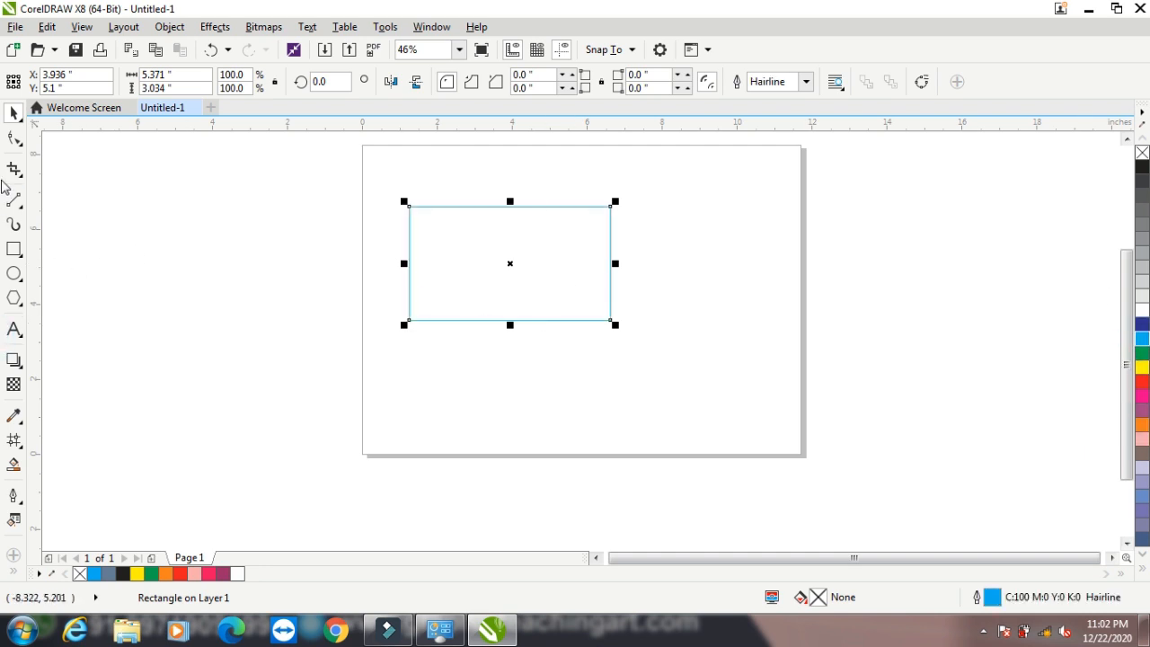
# Set the cyan rectangle's outline to round corners and round line caps in the Outline Pen settings and apply them
pyautogui.press('z')
pyautogui.moveTo(383, 180); pyautogui.dragTo(466, 245)
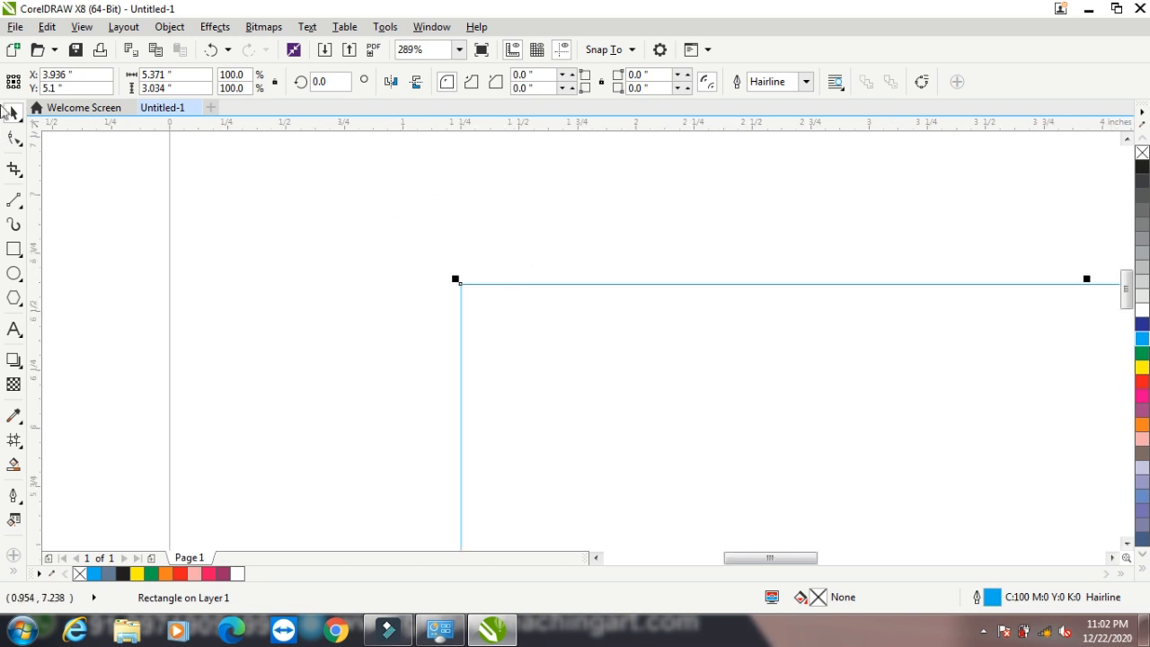
pyautogui.click(281, 179)
pyautogui.click(509, 286)
pyautogui.click(485, 286)
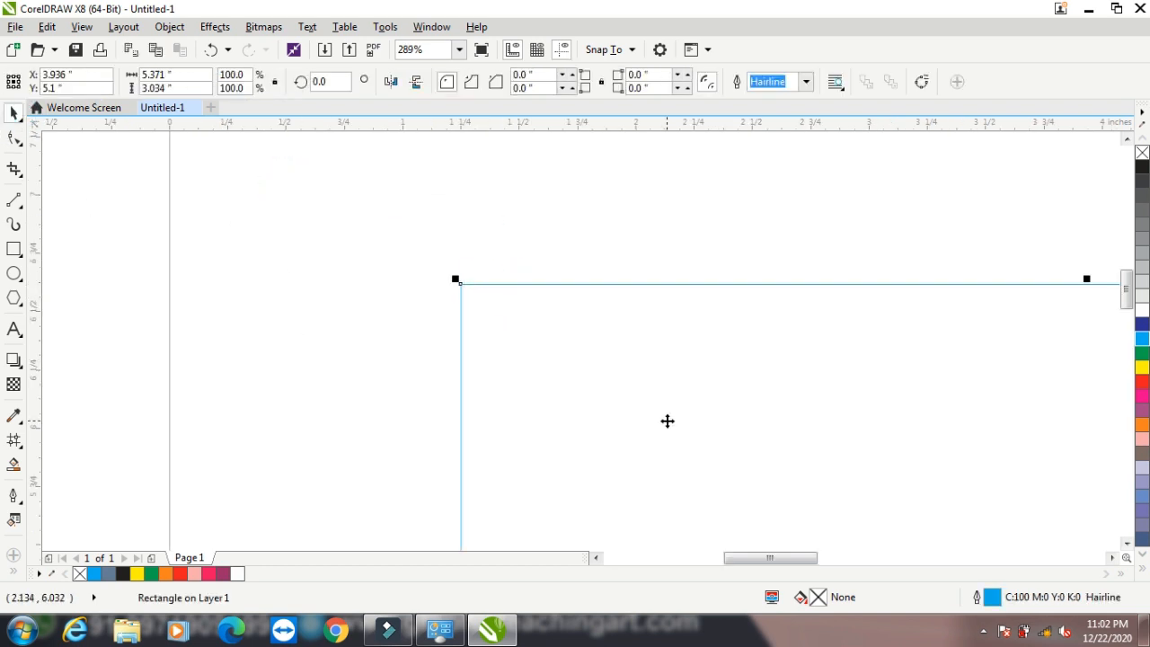
pyautogui.press('F12')
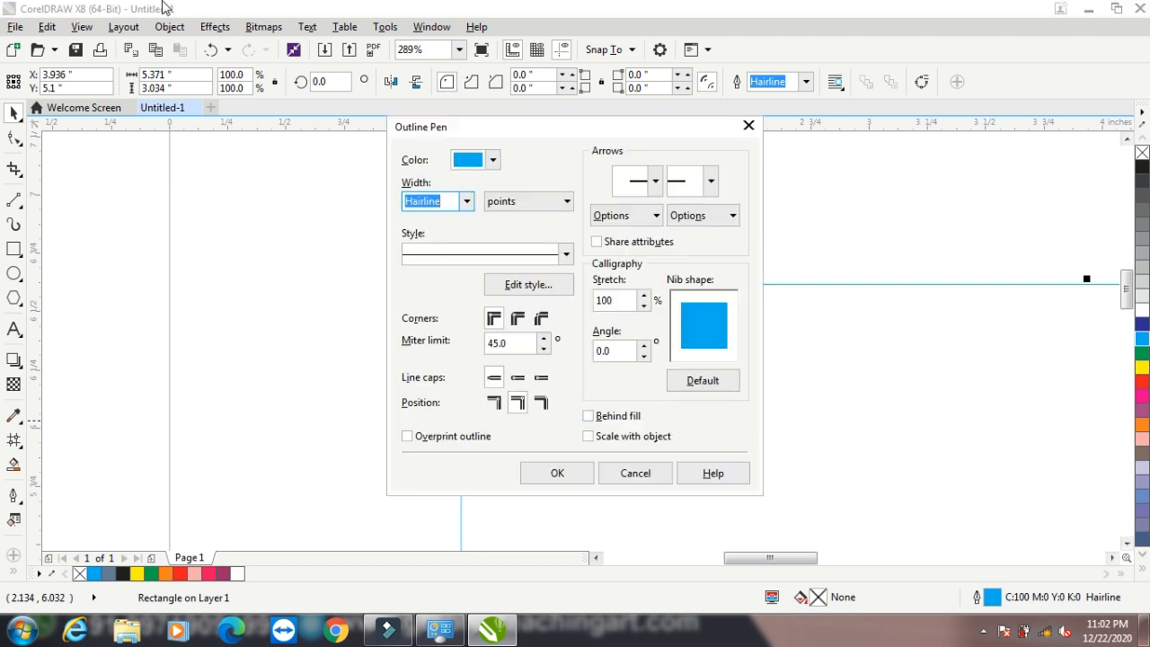
pyautogui.moveTo(536, 126); pyautogui.dragTo(864, 115)
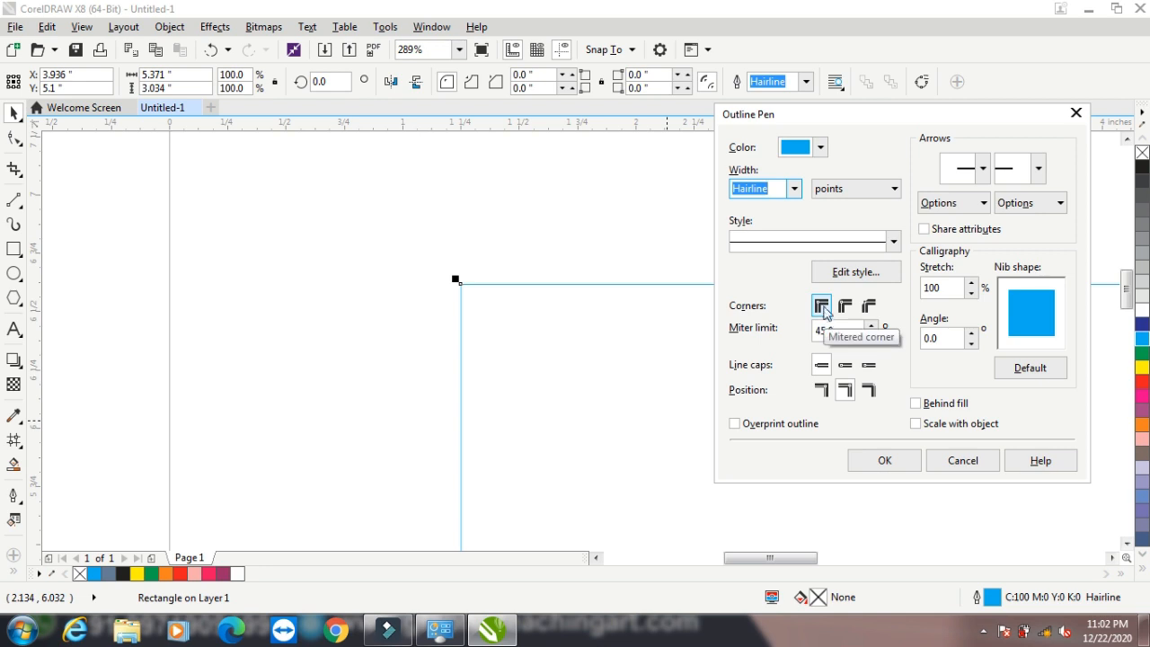
pyautogui.click(844, 306)
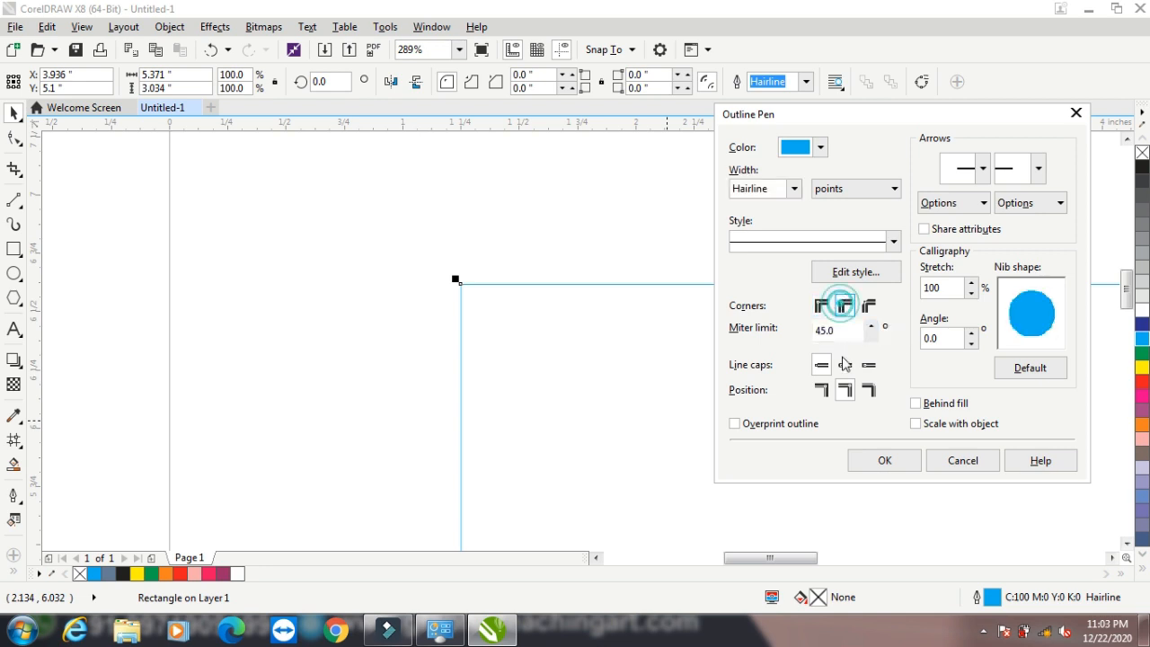
pyautogui.click(869, 306)
pyautogui.click(845, 307)
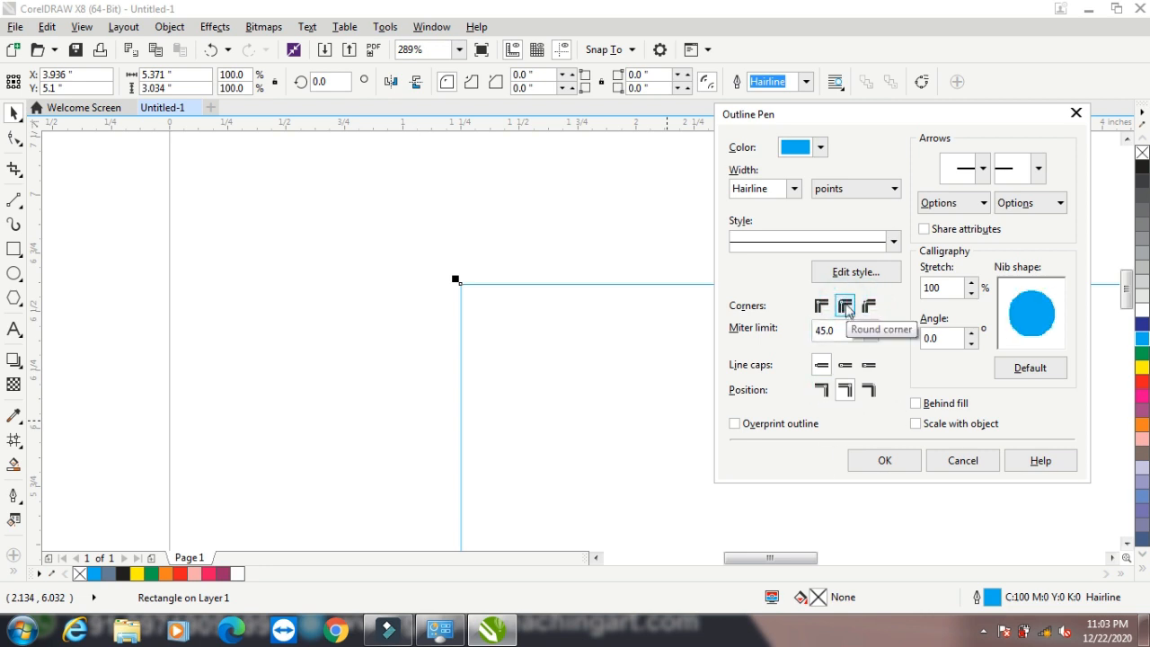
pyautogui.click(845, 364)
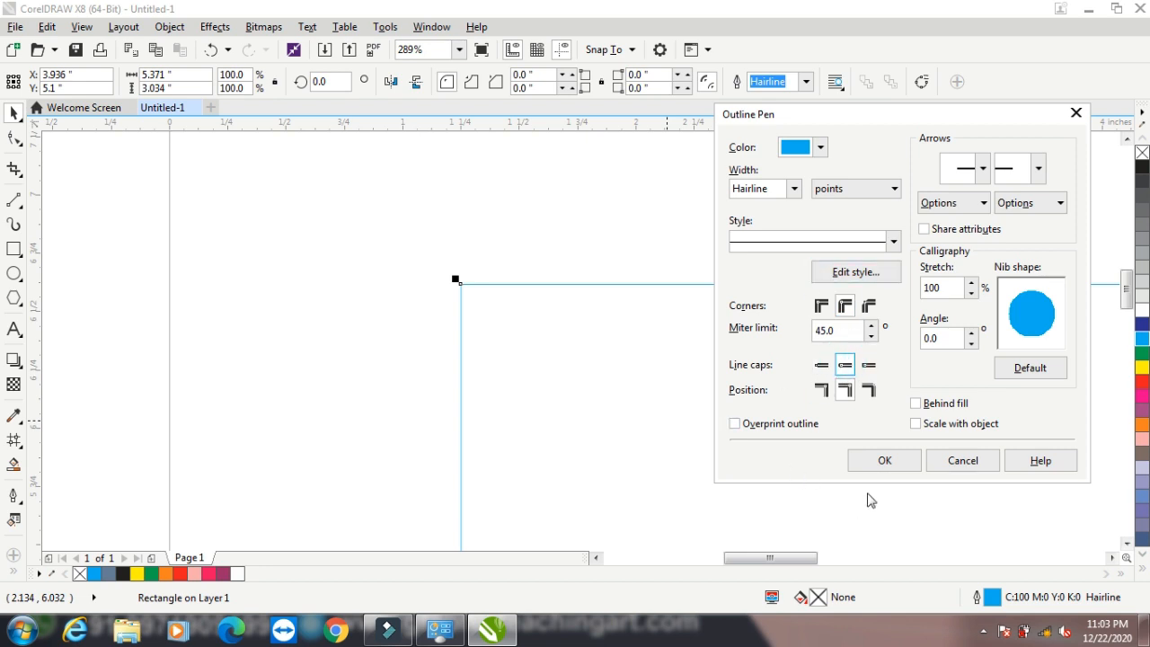
pyautogui.click(884, 460)
# Set the rectangle's outline width to 10.0 pt and apply it
pyautogui.click(459, 234)
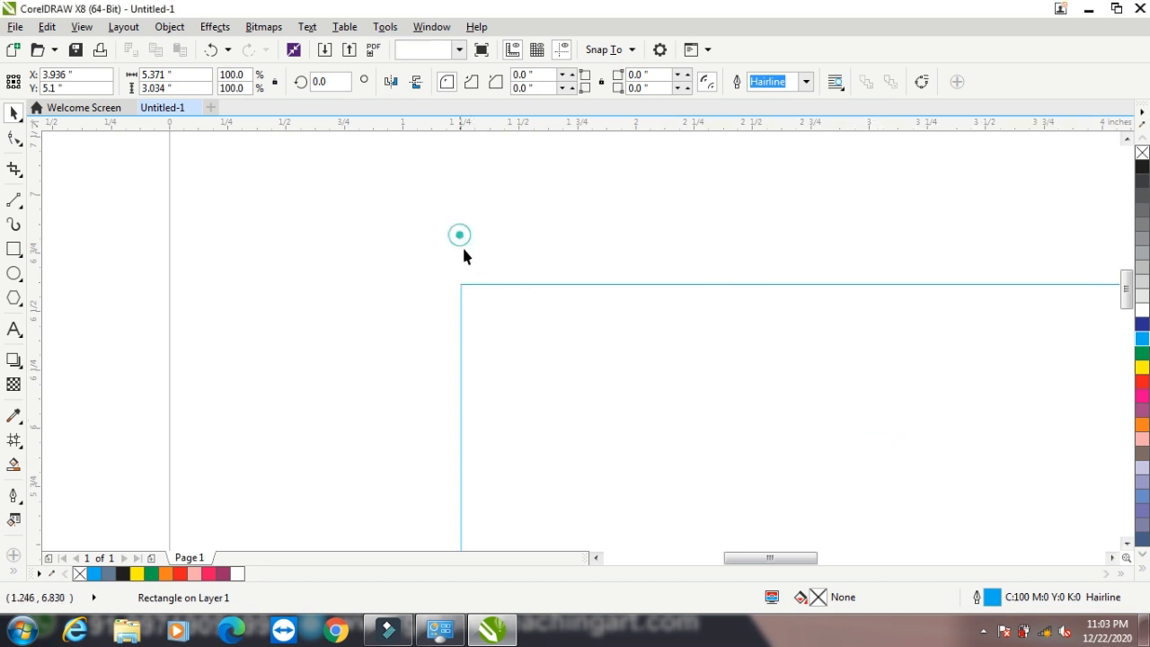
pyautogui.click(492, 304)
pyautogui.press('F12')
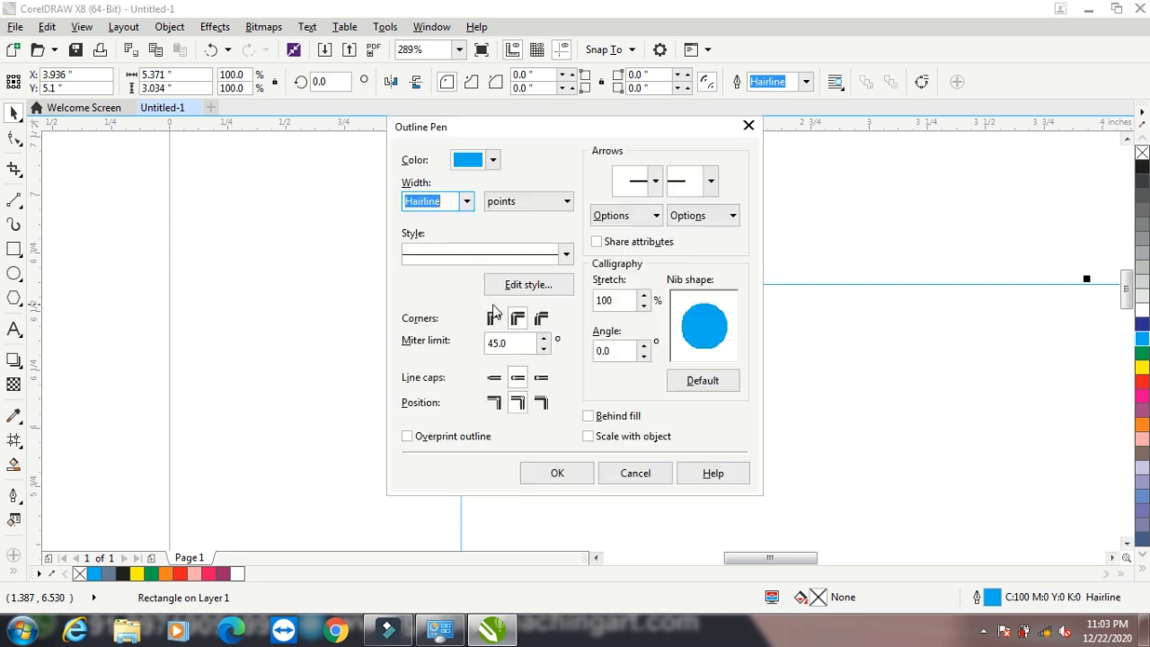
pyautogui.click(465, 199)
pyautogui.click(437, 350)
pyautogui.click(558, 475)
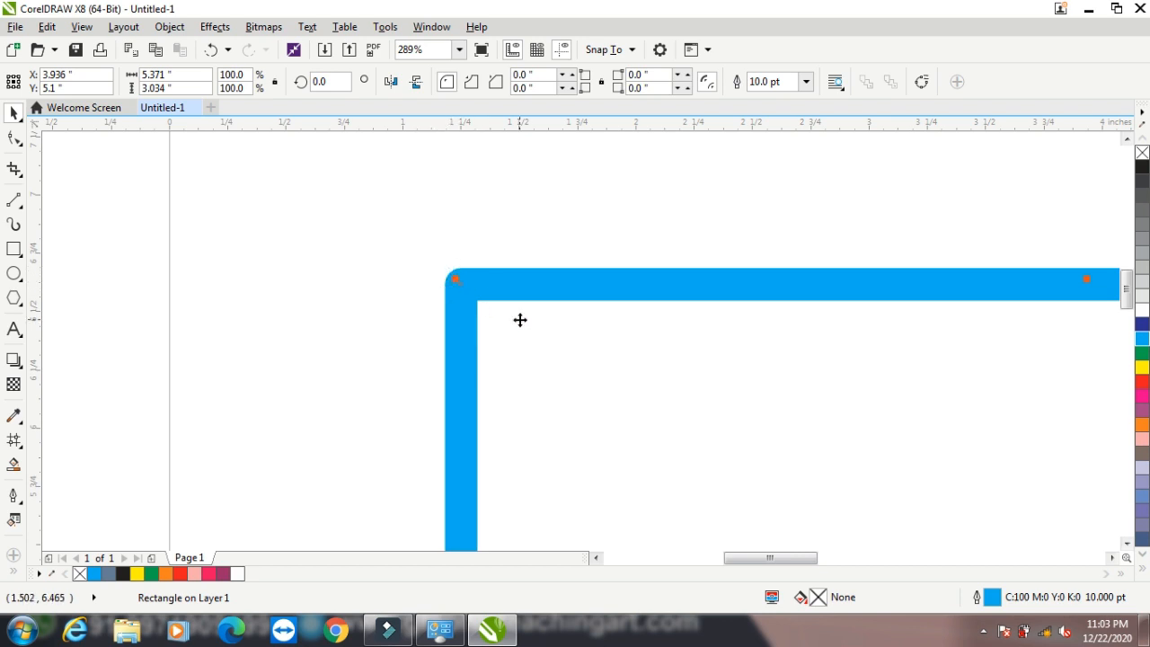
# Change the rectangle's outline to mitered corners, square line caps and the outside position, and apply it
pyautogui.press('F12')
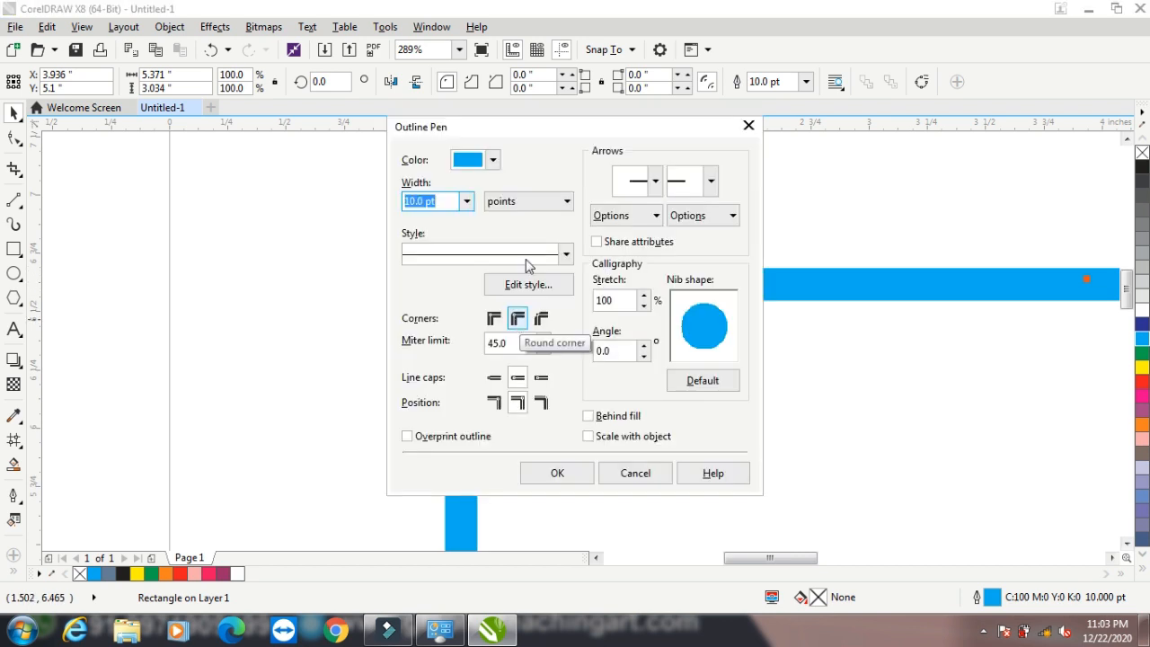
pyautogui.moveTo(562, 127); pyautogui.dragTo(713, 148)
pyautogui.click(707, 333)
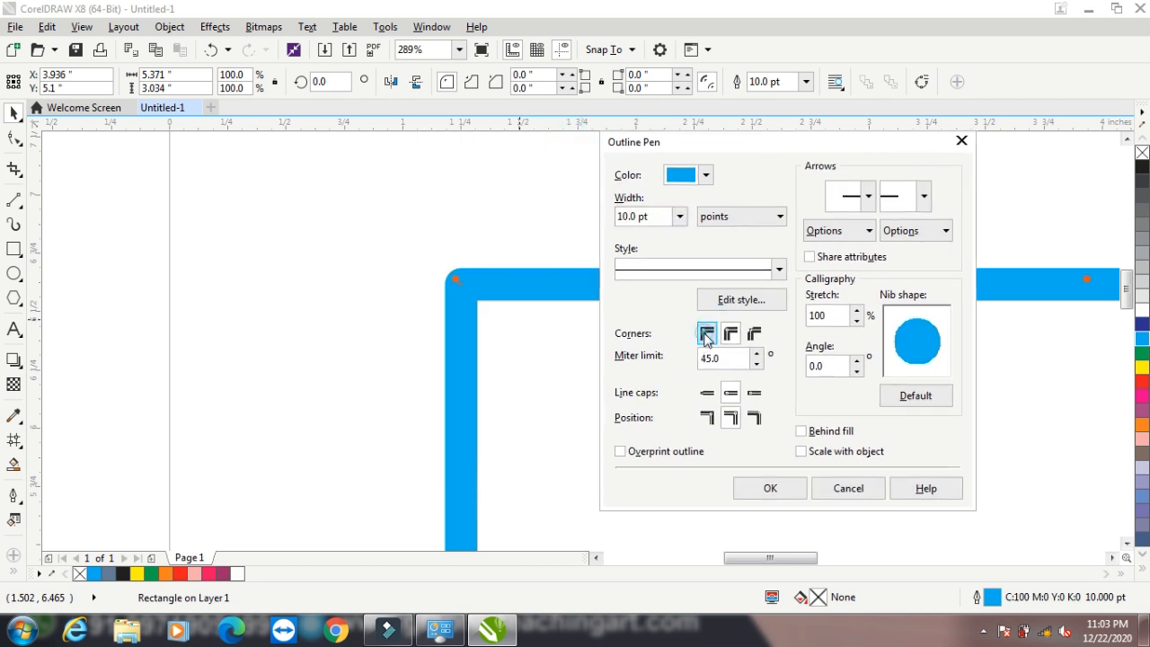
pyautogui.click(708, 414)
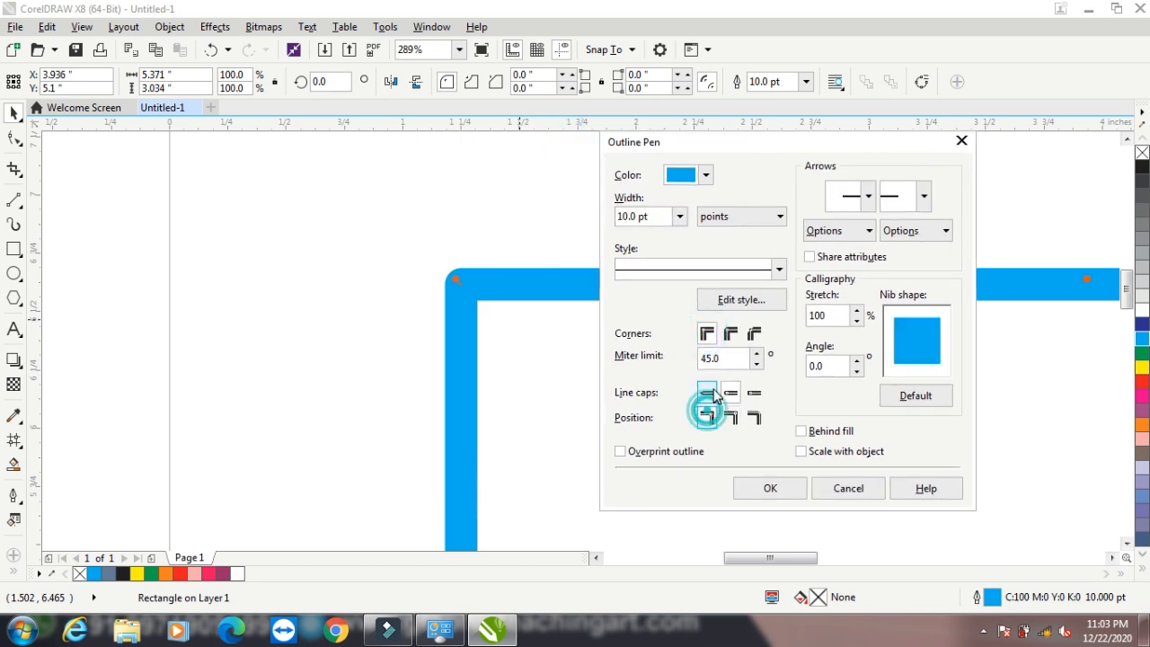
pyautogui.click(769, 488)
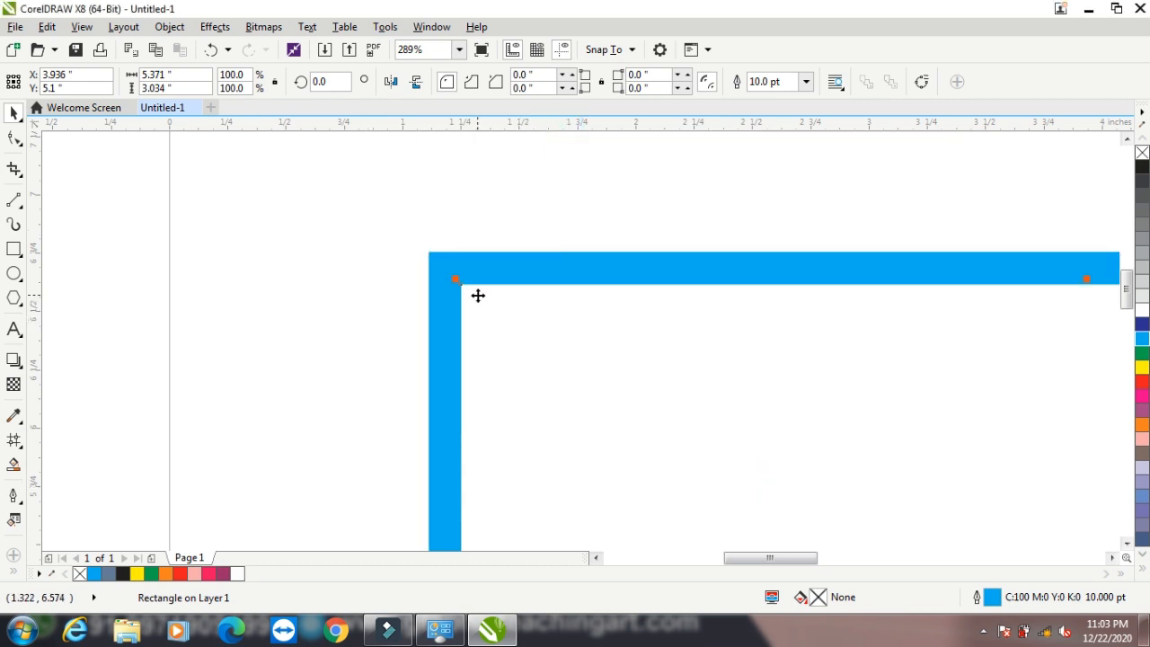
# Change the rectangle's outline to beveled corners, extended square line caps and the inside position, and apply it
pyautogui.press('F12')
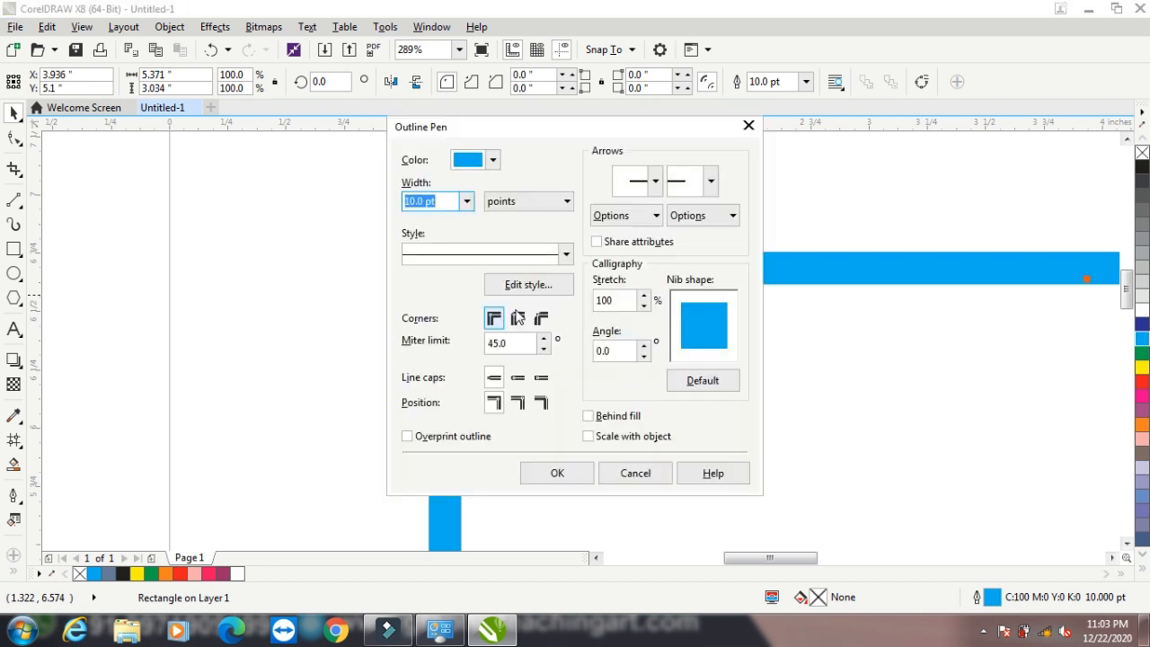
pyautogui.click(541, 318)
pyautogui.click(541, 377)
pyautogui.click(541, 403)
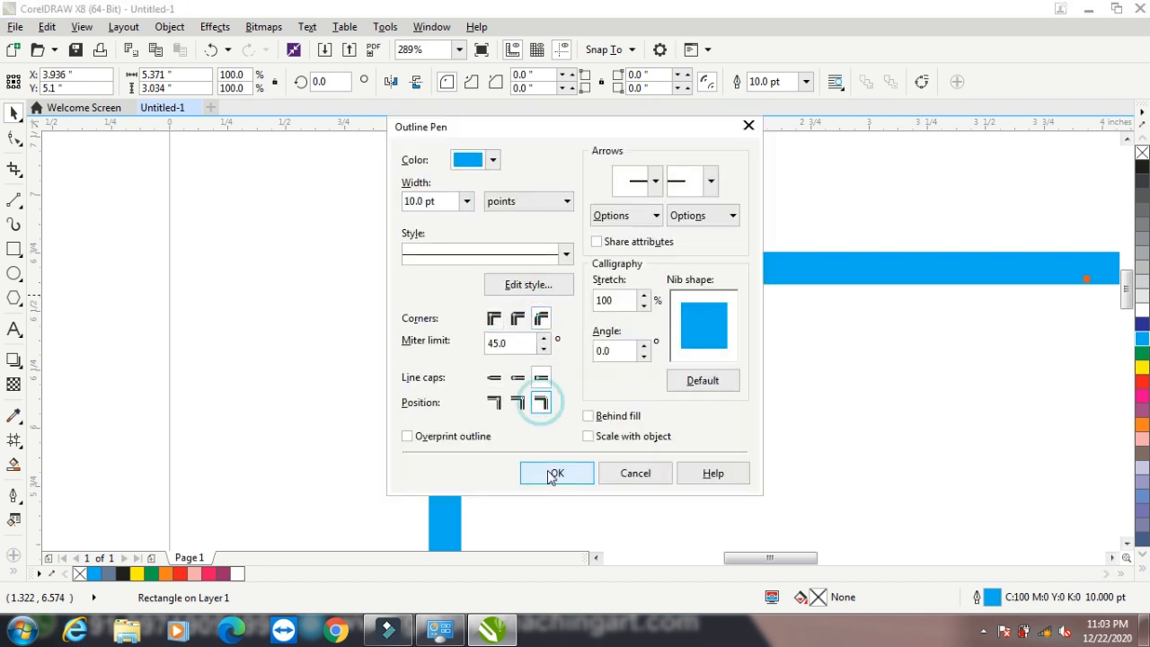
pyautogui.click(557, 472)
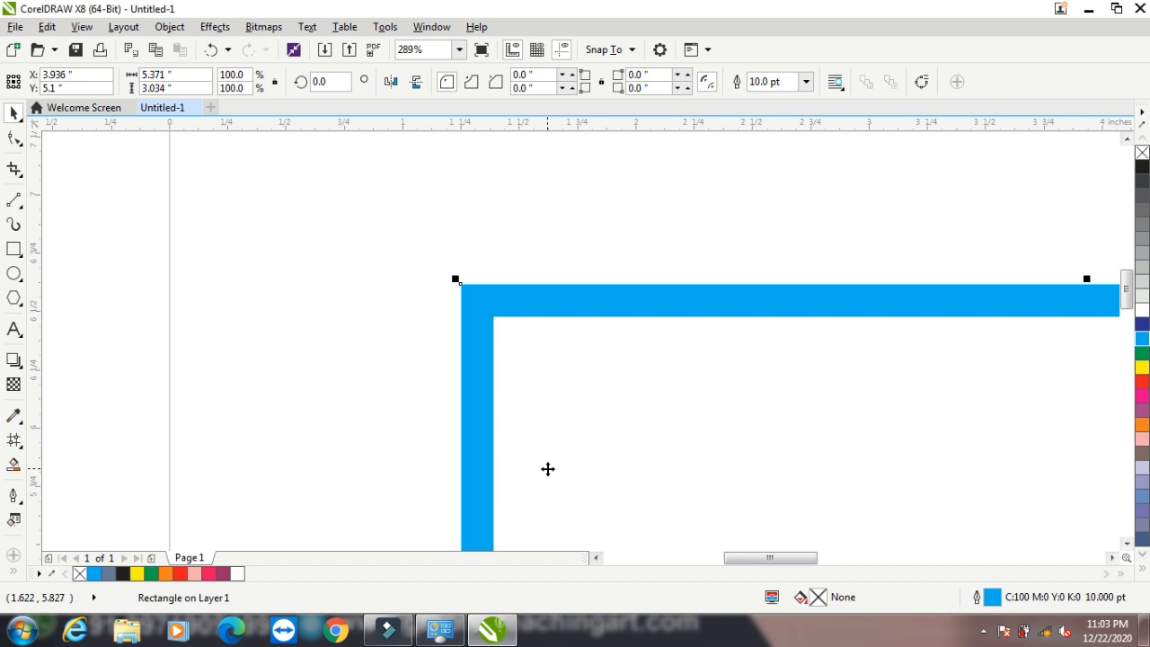
# Turn on overprint outline for the cyan rectangle in the Outline Pen settings and apply it
pyautogui.press('F12')
pyautogui.click(407, 435)
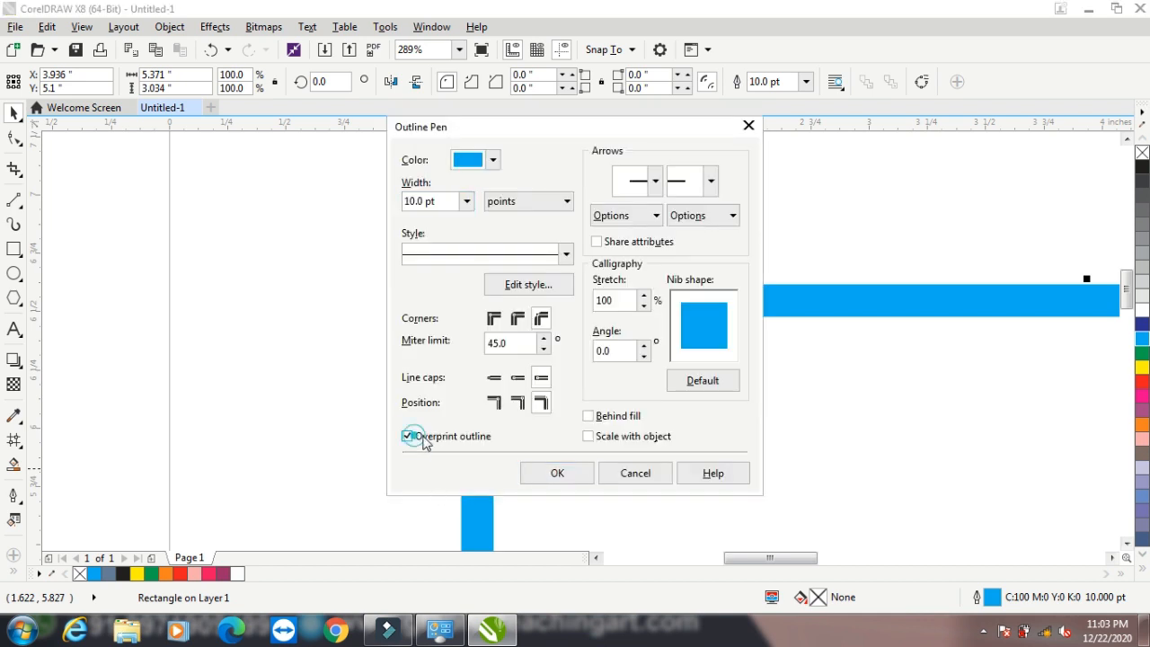
pyautogui.click(551, 473)
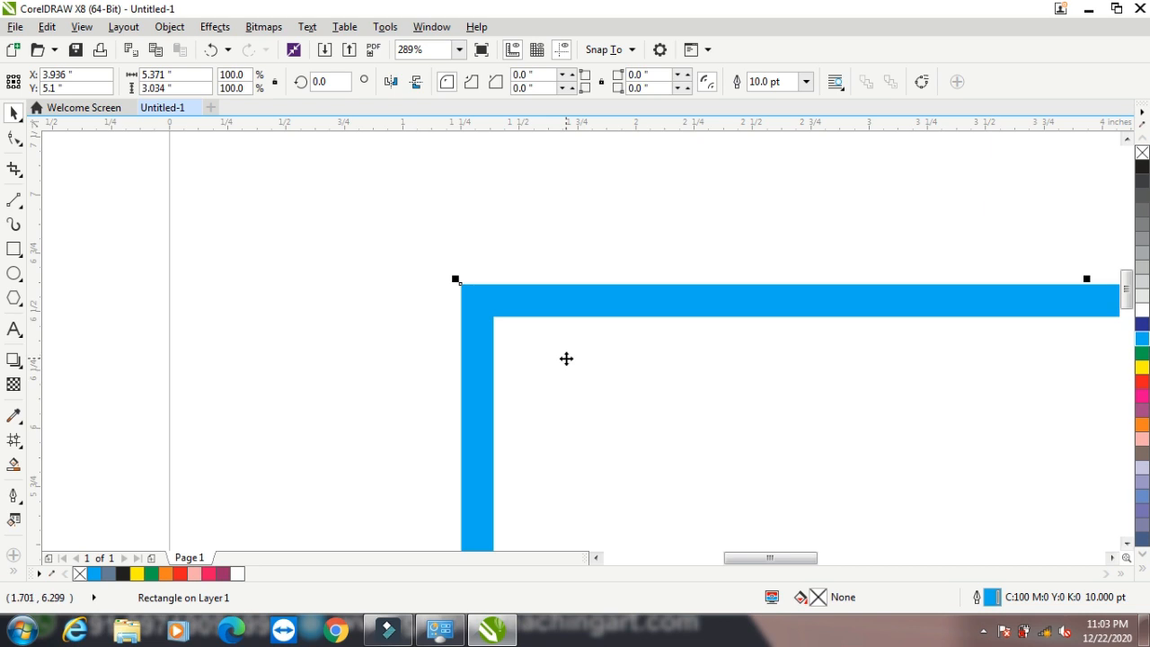
# Turn off the rectangle's overprint outline, set round corners, round line caps and the centered outline position, and apply them
pyautogui.press('F12')
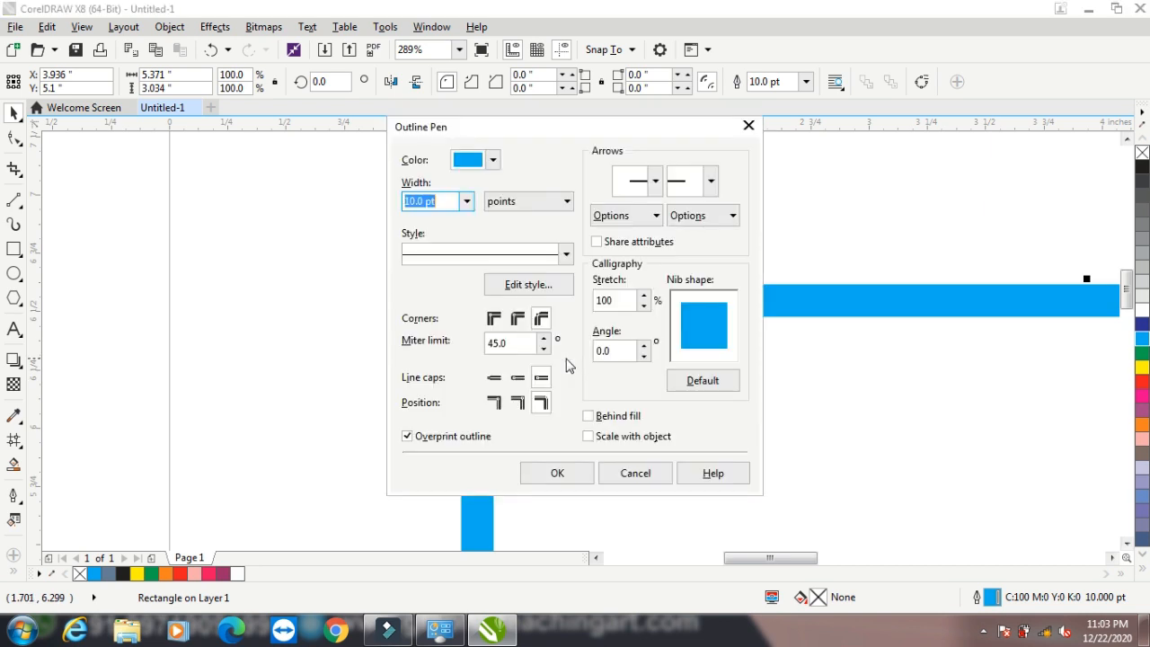
pyautogui.click(407, 437)
pyautogui.click(517, 318)
pyautogui.click(519, 377)
pyautogui.click(517, 402)
pyautogui.click(558, 472)
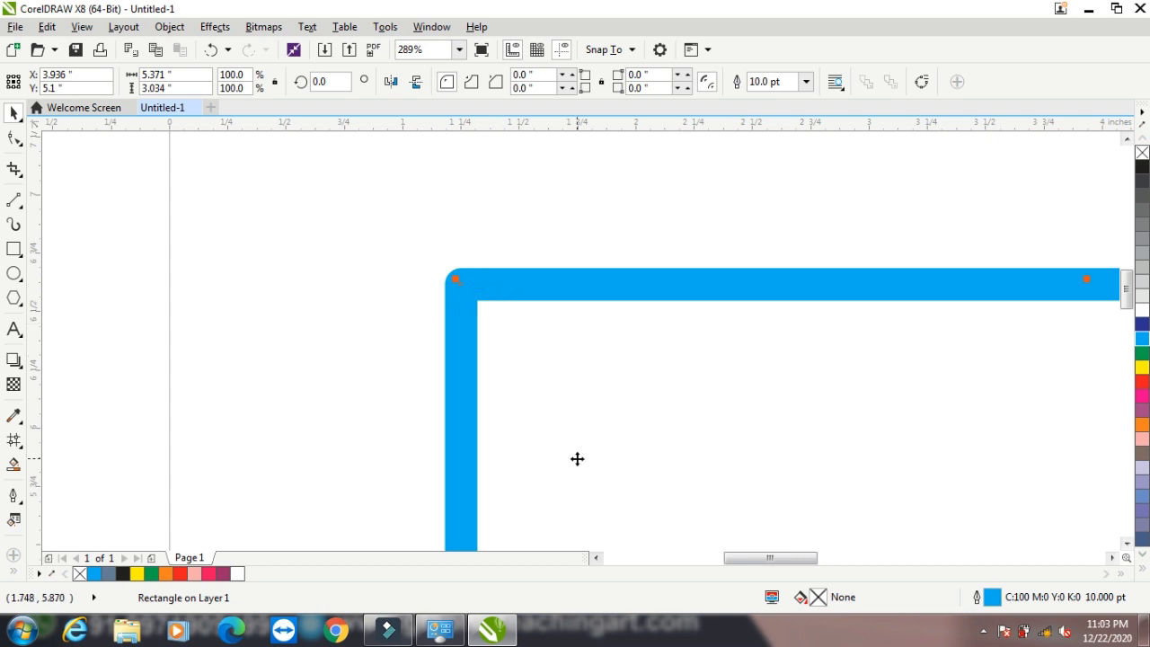
# Raise the rectangle outline's miter limit to 65.0° in the Outline Pen settings and apply it
pyautogui.press('F12')
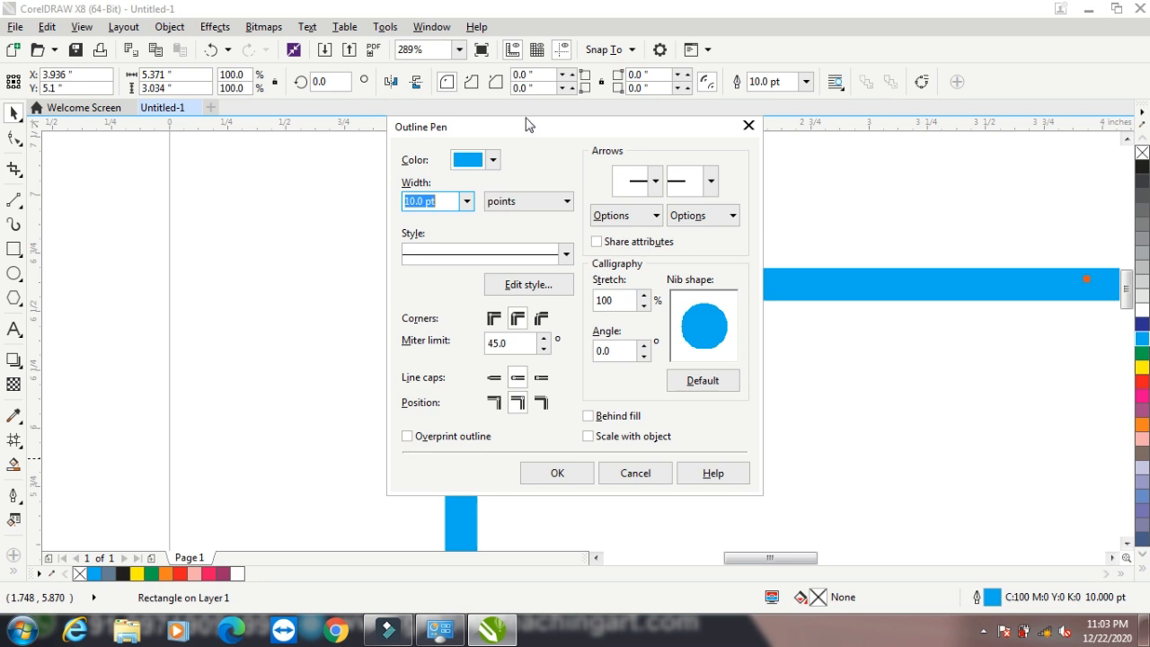
pyautogui.moveTo(527, 120); pyautogui.dragTo(728, 128)
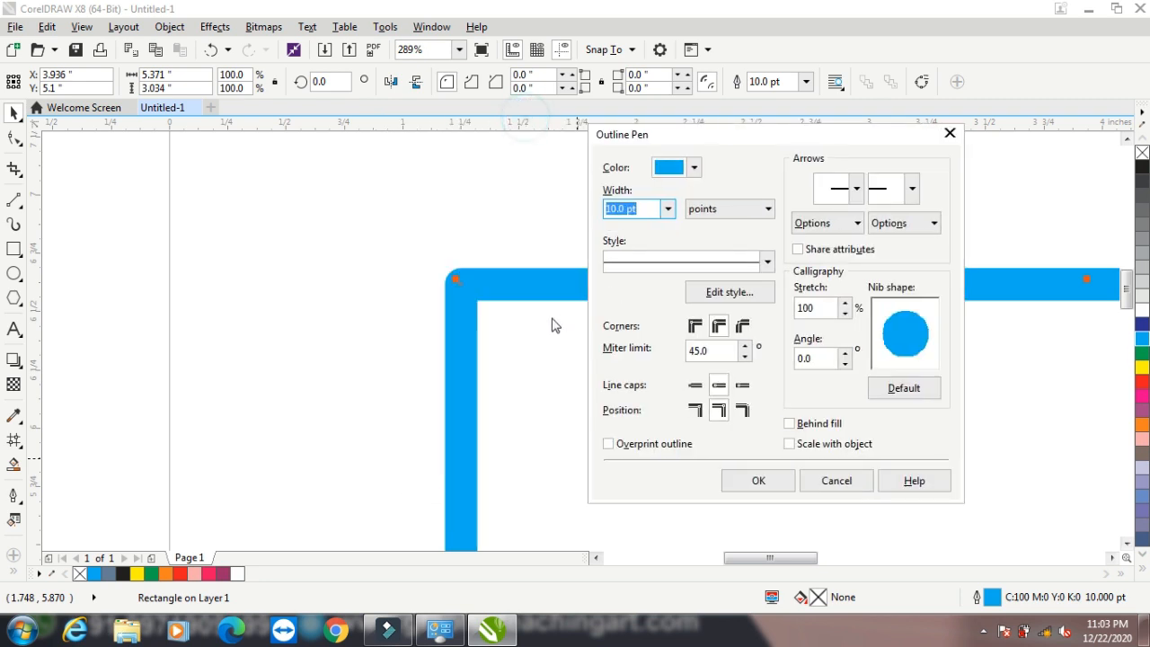
pyautogui.click(744, 346)
pyautogui.click(744, 346)
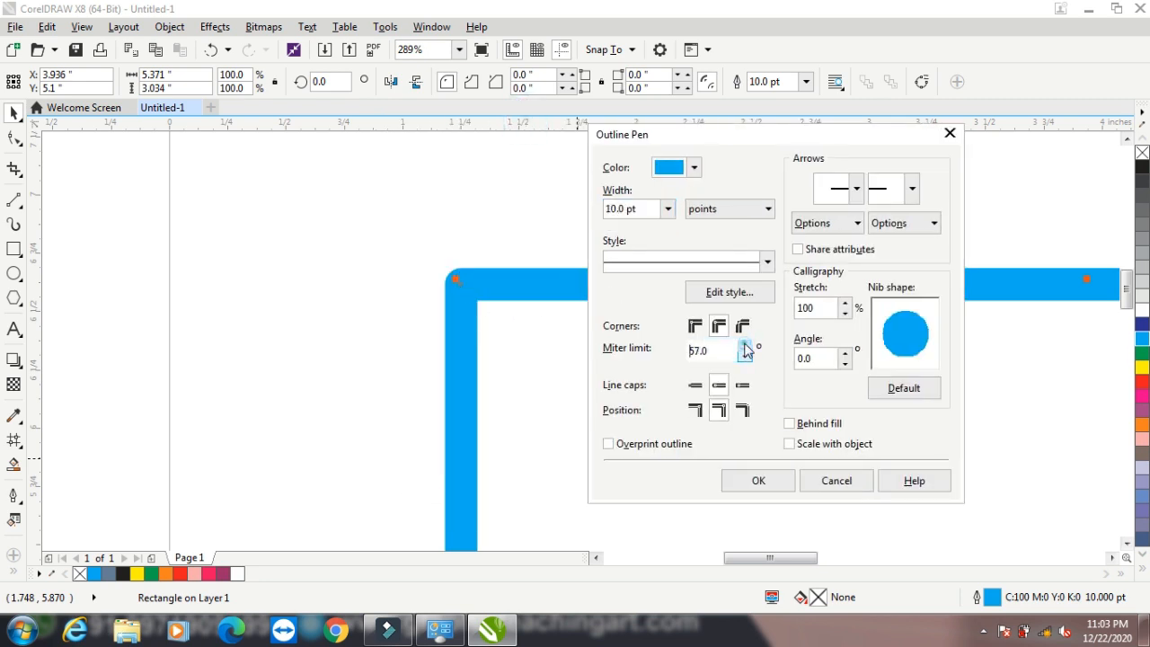
pyautogui.click(744, 345)
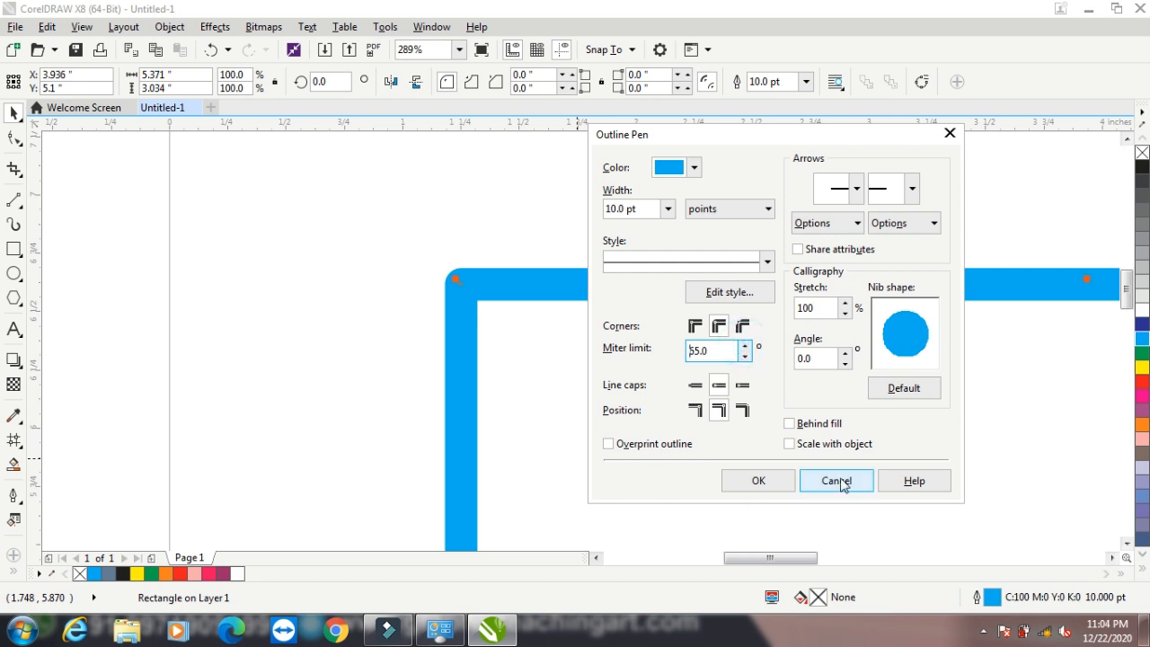
pyautogui.click(770, 480)
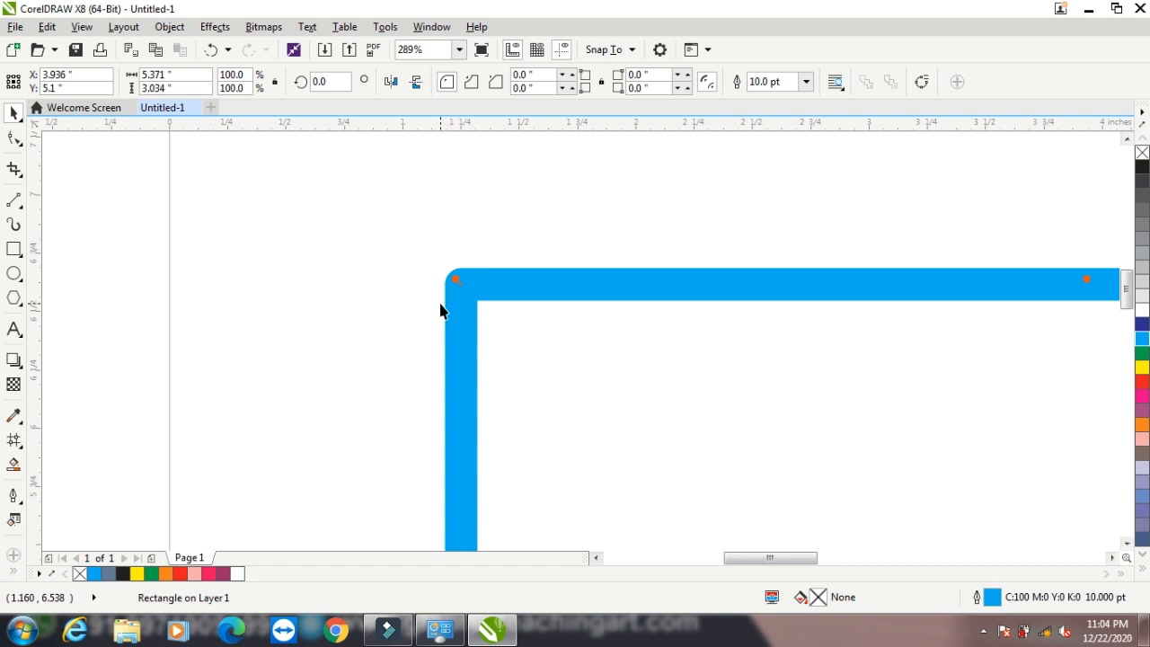
pyautogui.press('F12')
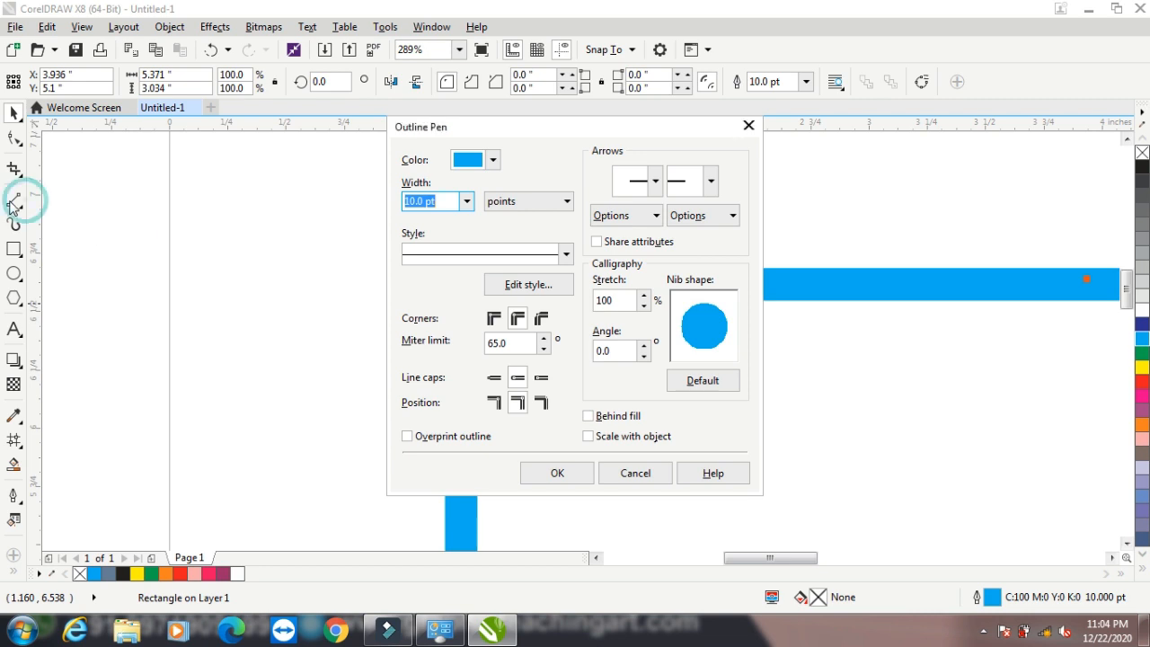
pyautogui.click(631, 472)
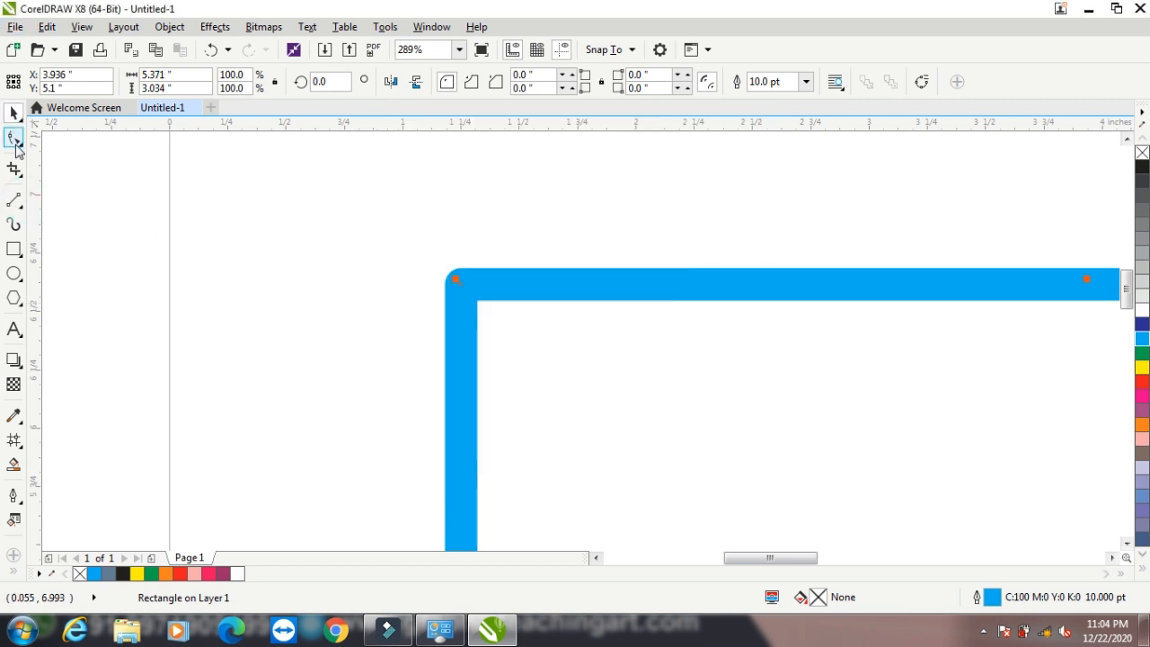
pyautogui.click(14, 199)
# Select the cyan rectangle and delete it from the page
pyautogui.scroll(-3, 329, 362)
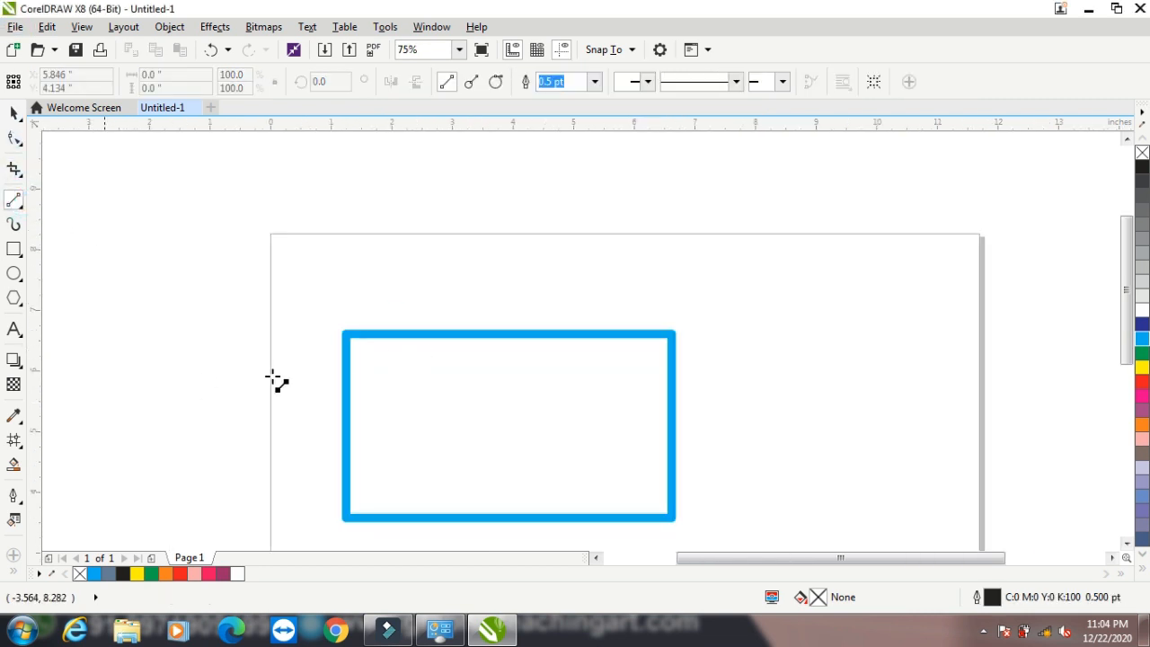
pyautogui.click(18, 110)
pyautogui.click(415, 340)
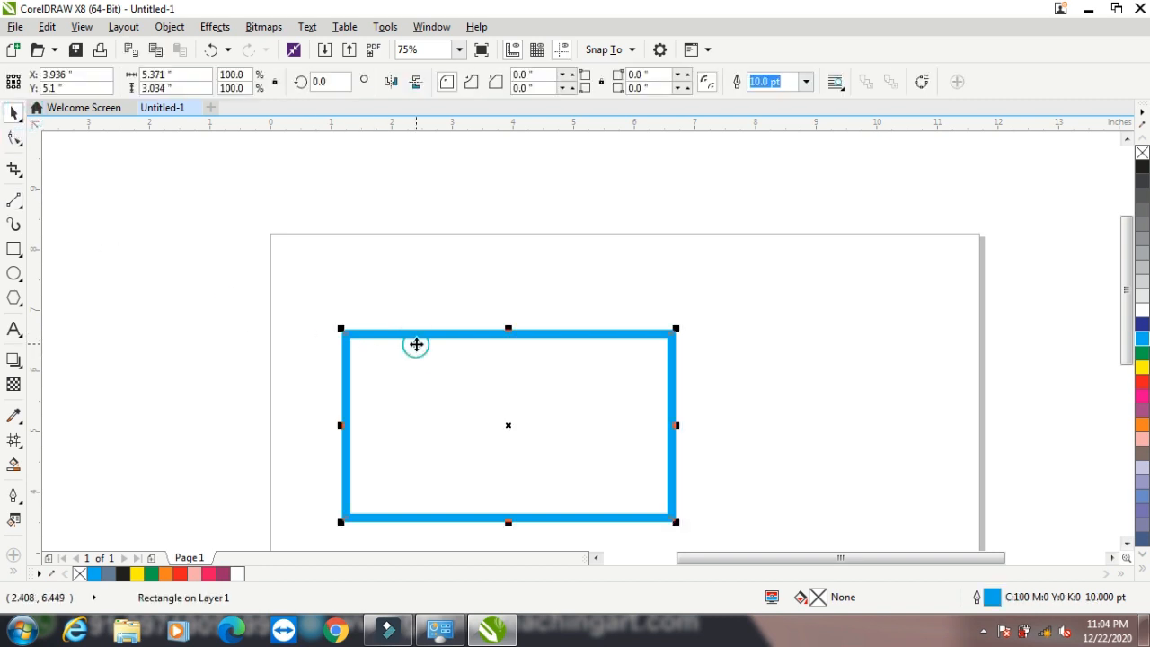
pyautogui.press('Delete')
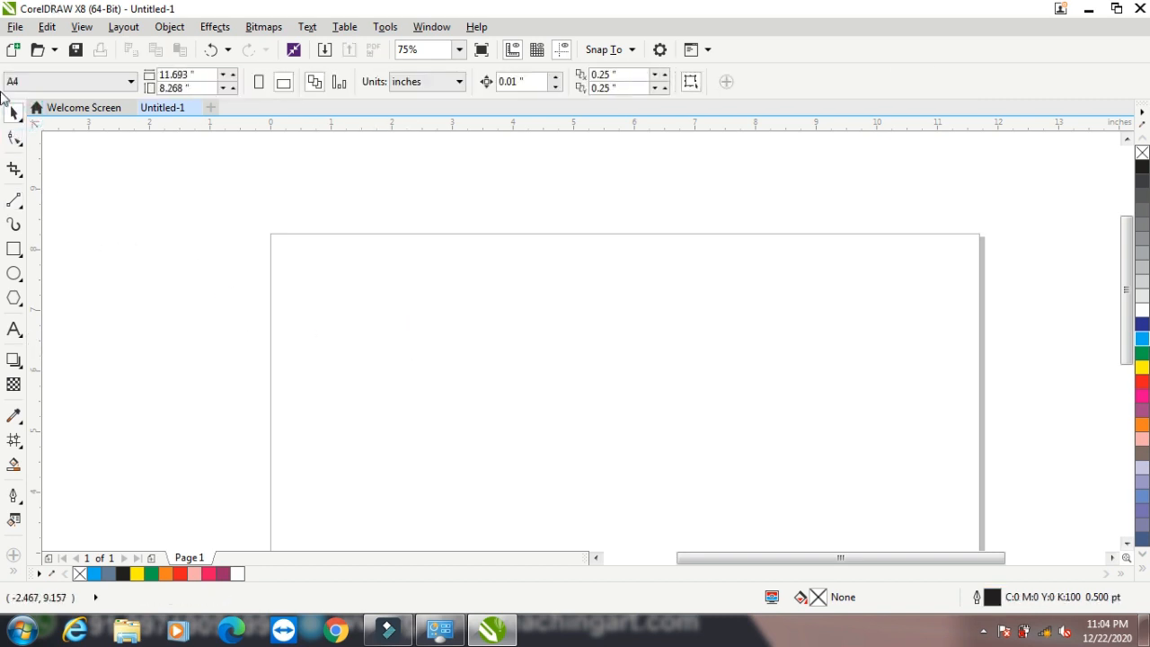
# Draw a horizontal straight line about 5.44 inches long across the upper part of the page
pyautogui.click(13, 199)
pyautogui.moveTo(387, 350)
pyautogui.mouseDown()
pyautogui.moveTo(503, 378)
pyautogui.moveTo(728, 351)
pyautogui.mouseUp()
pyautogui.click(13, 112)
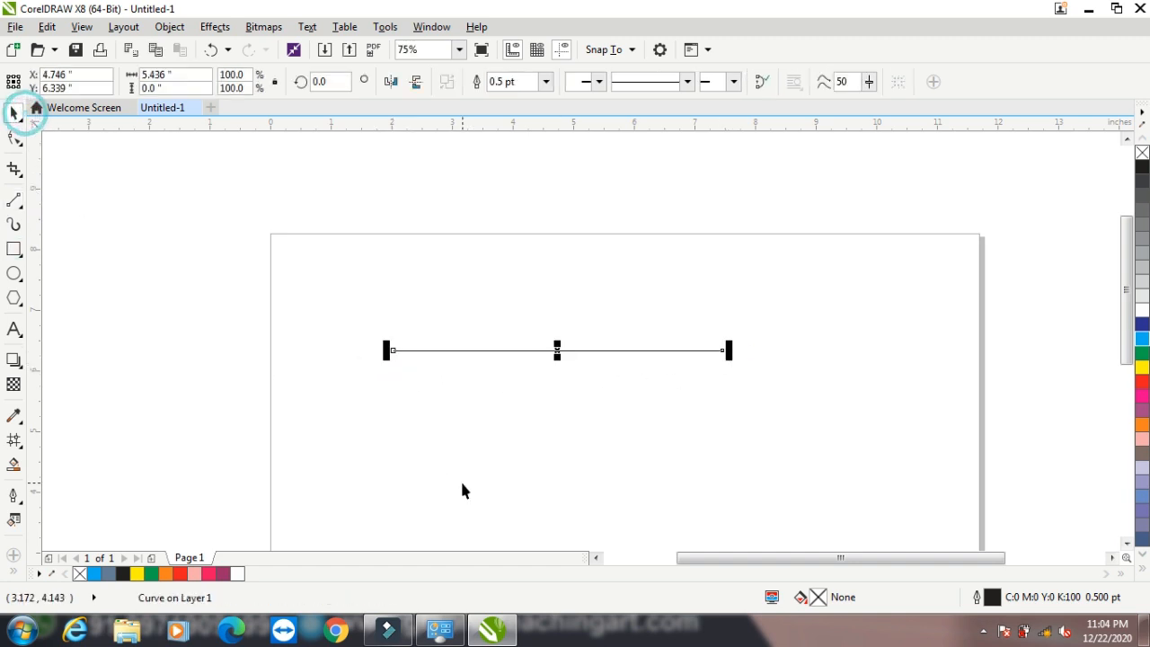
# Set the line's outline width to 8.0 pt, give its start a solid triangular arrowhead, and apply both settings
pyautogui.press('F12')
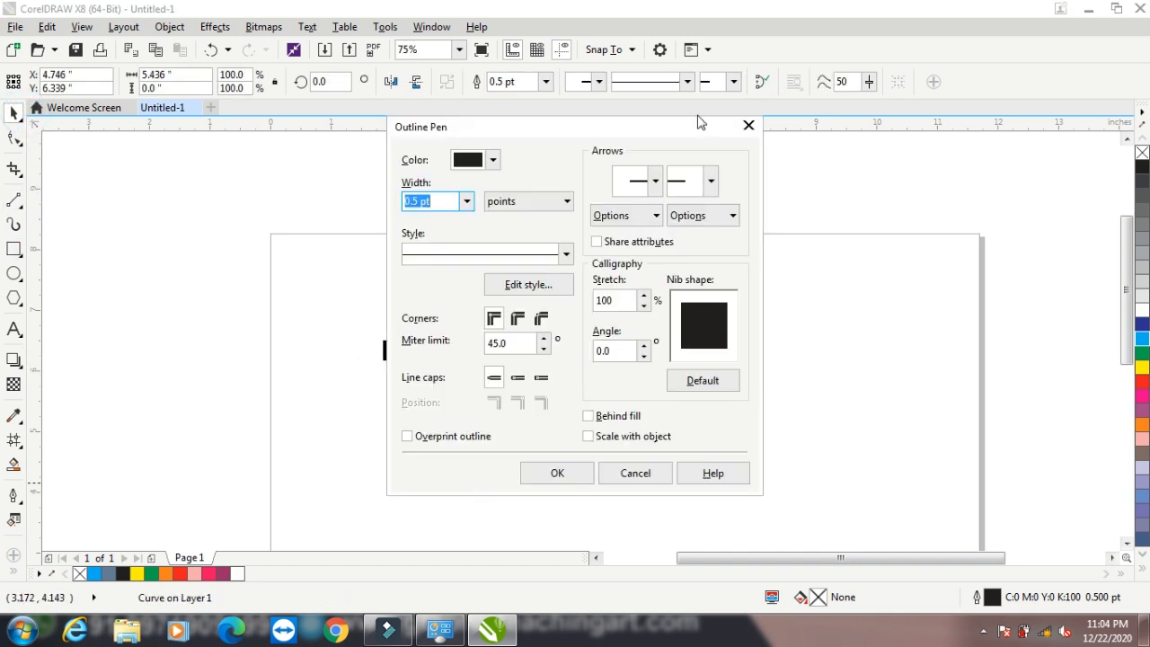
pyautogui.click(466, 201)
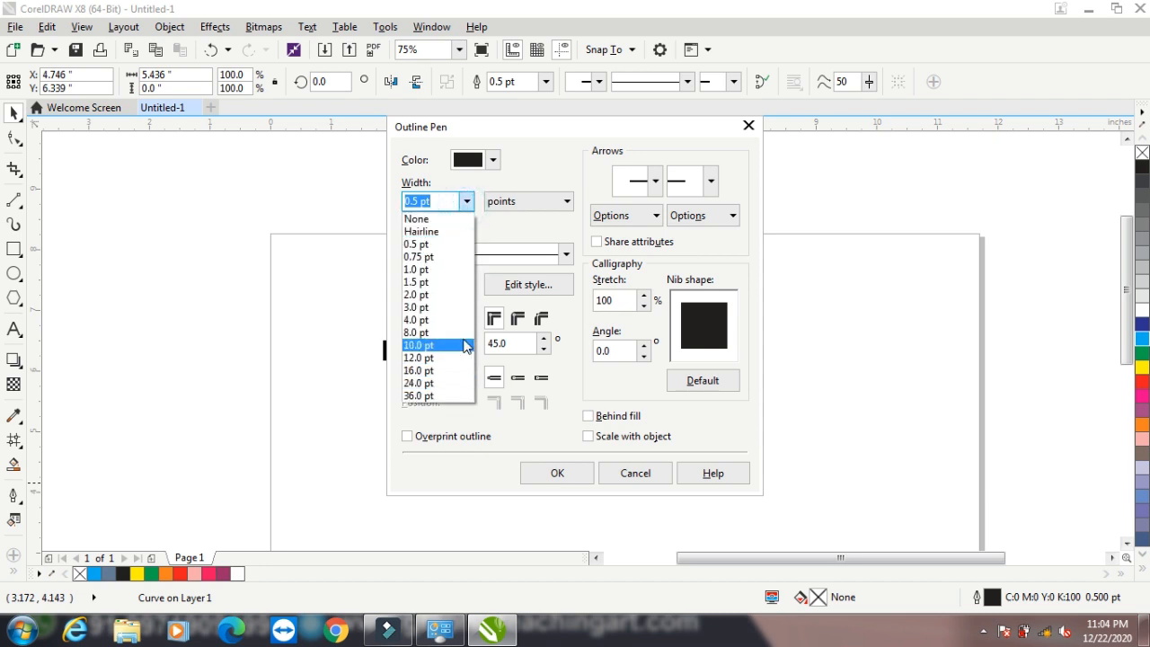
pyautogui.click(463, 334)
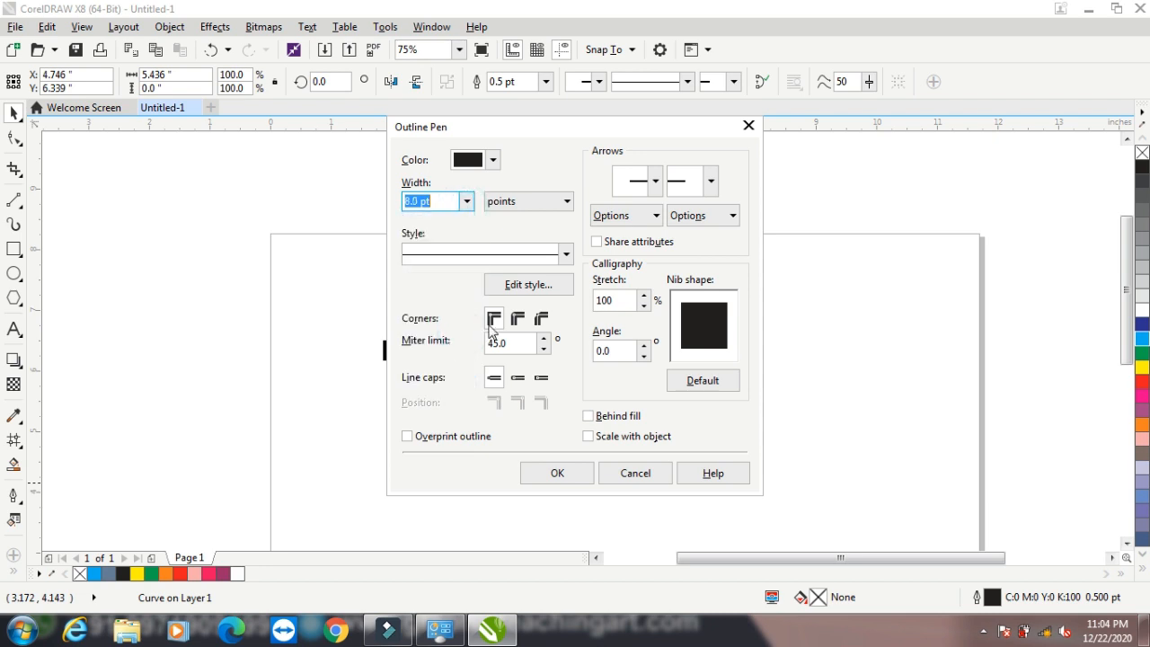
pyautogui.click(655, 181)
pyautogui.click(646, 259)
pyautogui.click(557, 472)
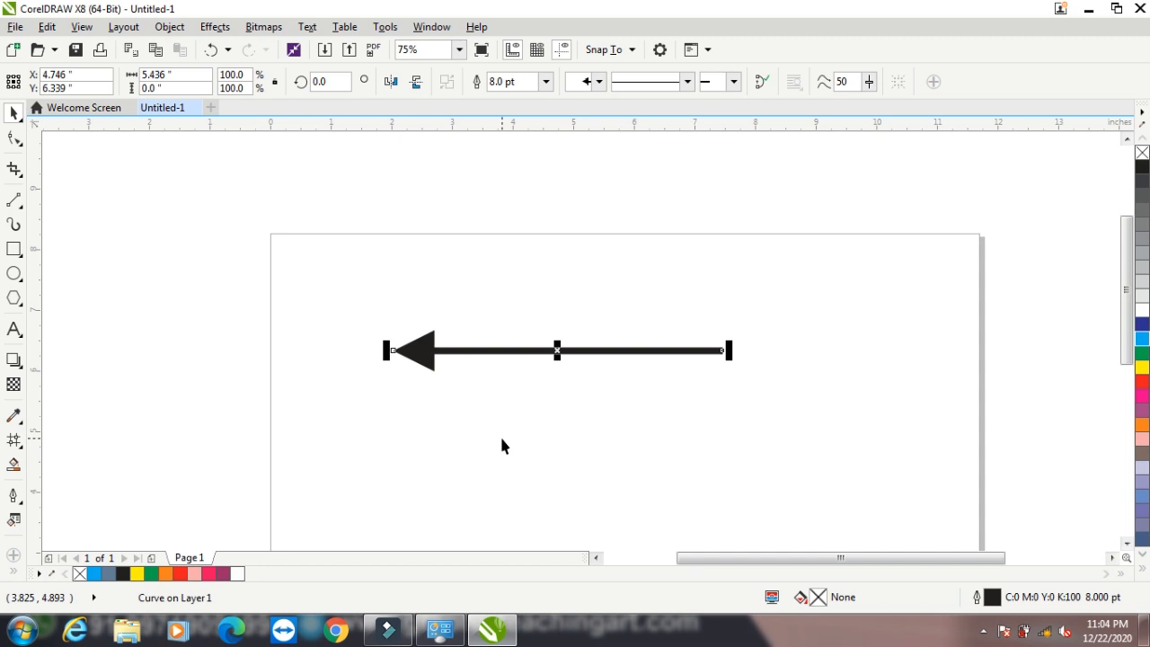
# Add a notched, feather-like arrow tail to the line's end in the Outline Pen settings and apply it
pyautogui.press('F12')
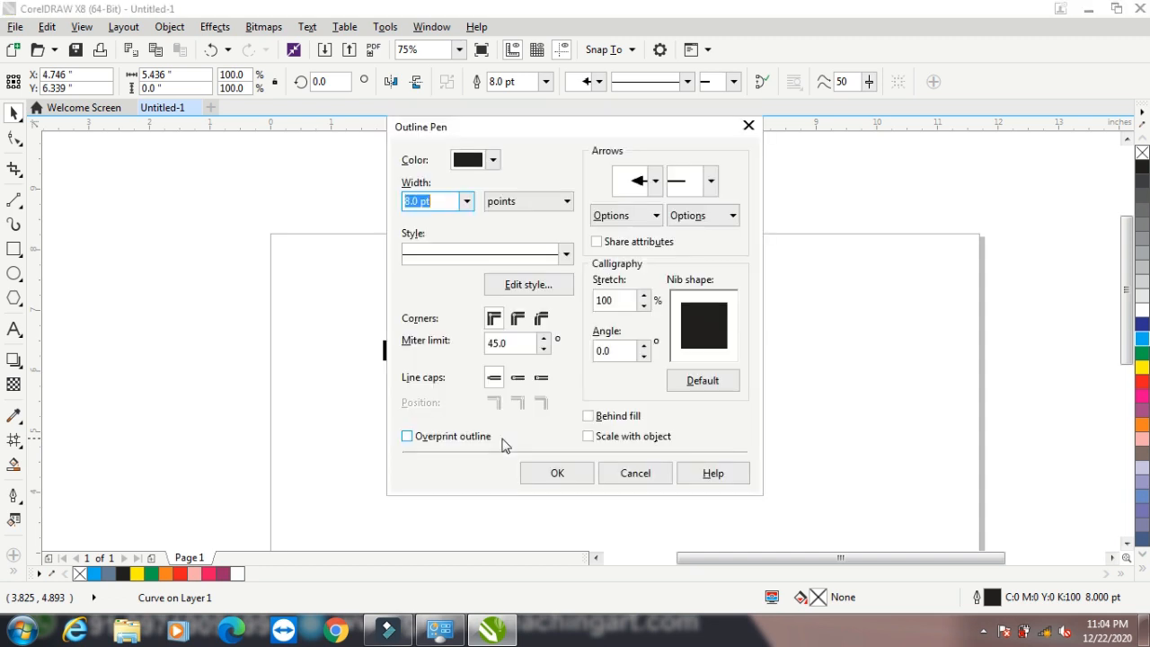
pyautogui.click(711, 181)
pyautogui.click(768, 304)
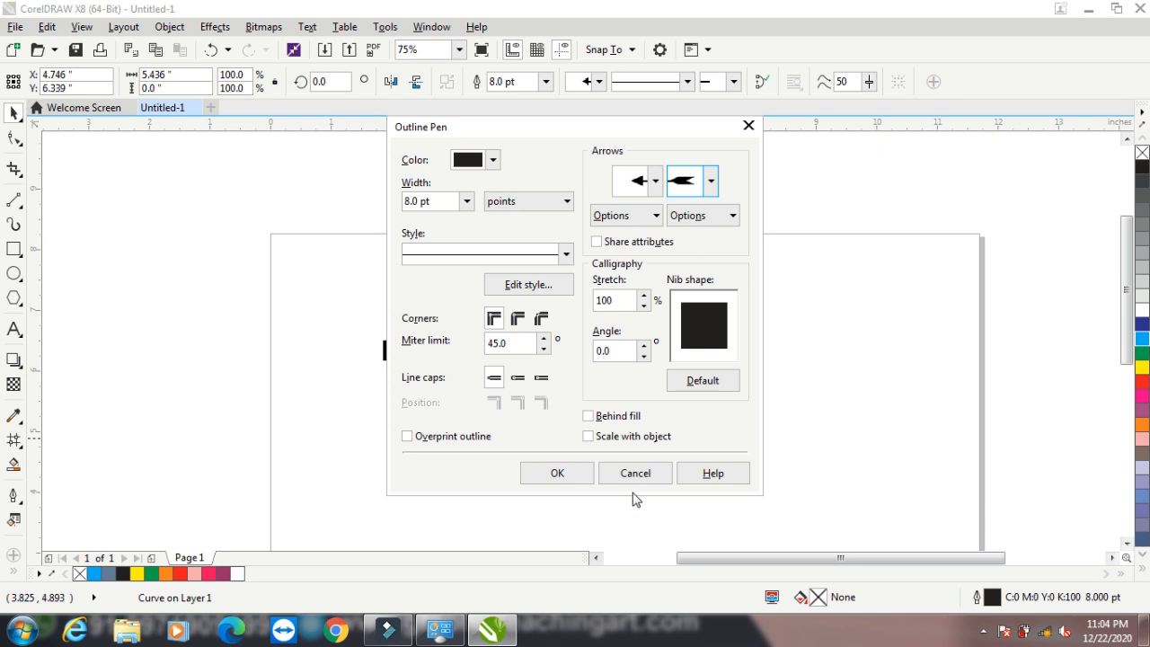
pyautogui.click(578, 475)
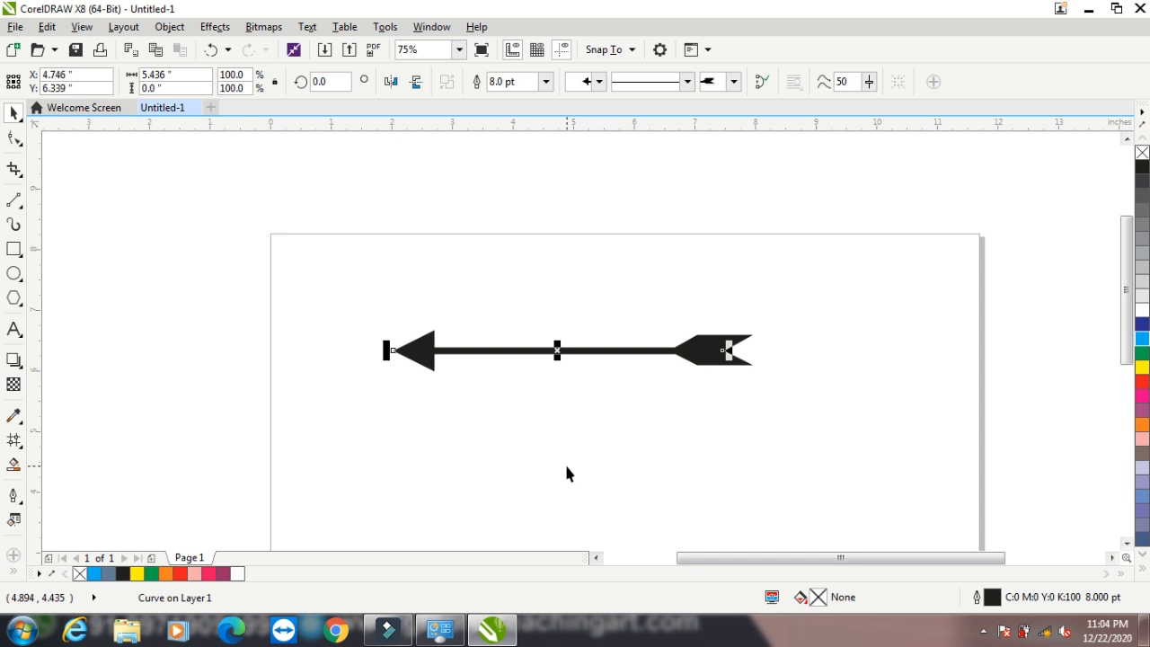
# Browse the arrowhead presets, replace the line's start arrowhead with the round spoked burst shape, and apply it
pyautogui.press('F12')
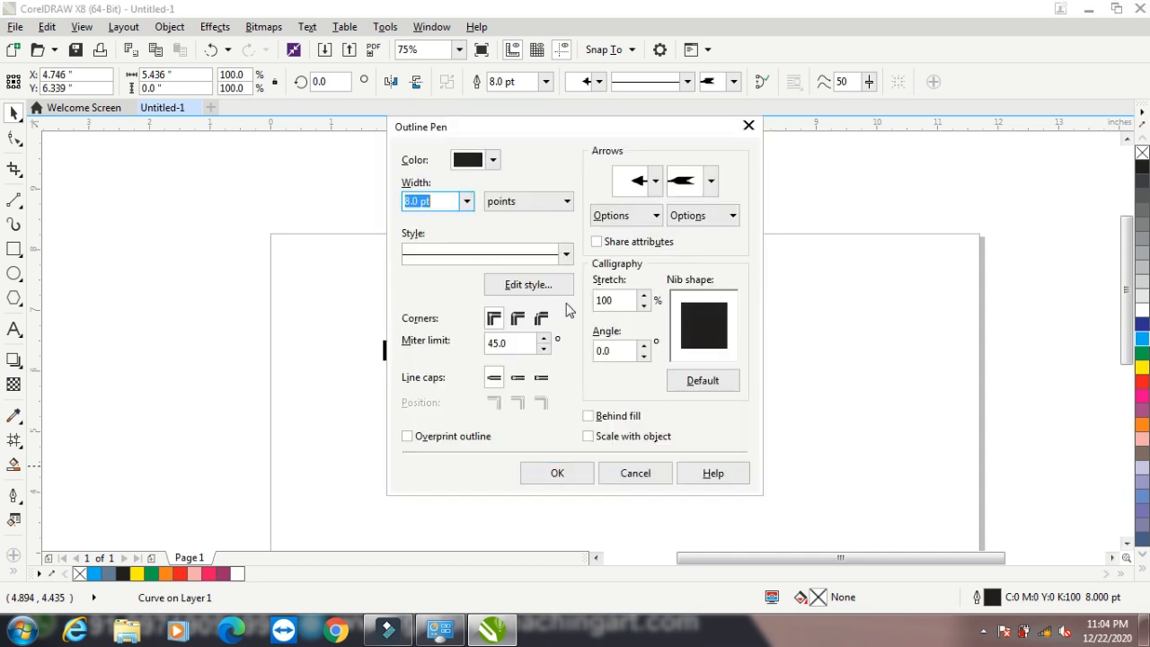
pyautogui.click(710, 185)
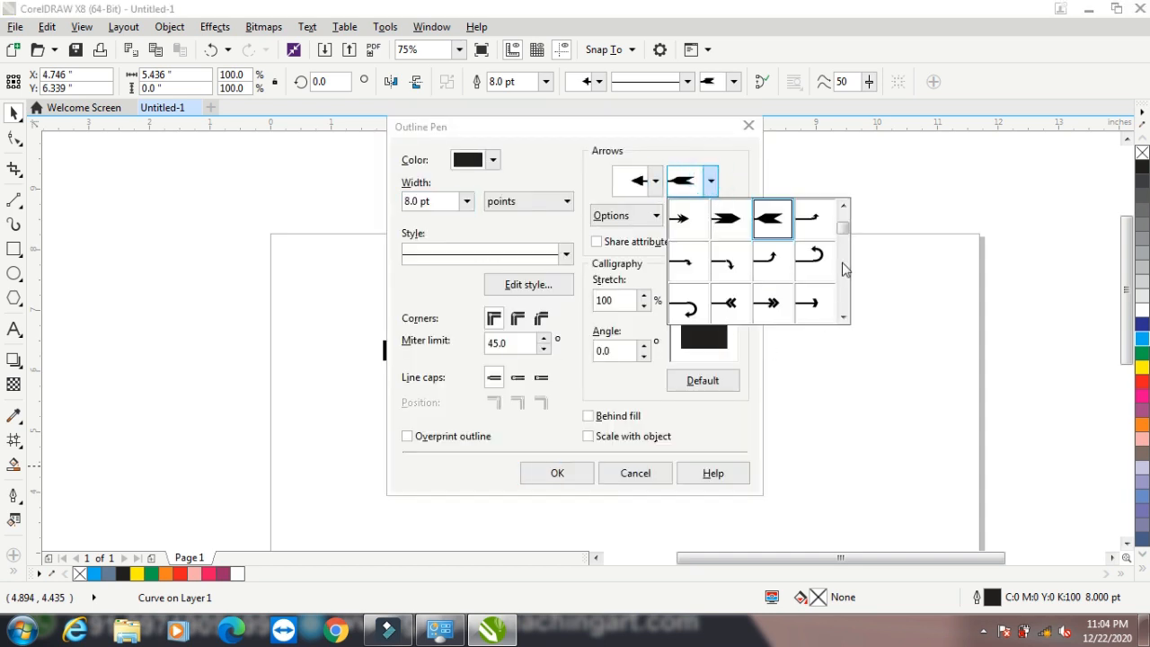
pyautogui.moveTo(846, 241)
pyautogui.mouseDown()
pyautogui.moveTo(851, 331)
pyautogui.moveTo(852, 225)
pyautogui.mouseUp()
pyautogui.click(659, 185)
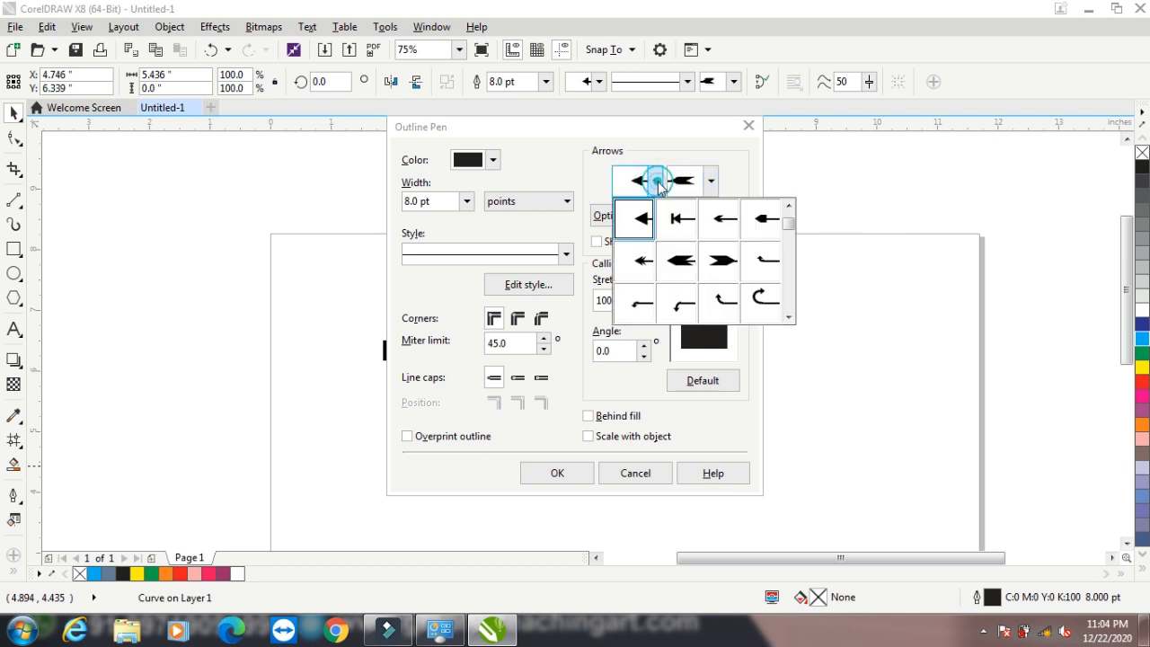
pyautogui.moveTo(788, 209); pyautogui.dragTo(790, 319)
pyautogui.scroll(1, 793, 314)
pyautogui.scroll(-1, 796, 311)
pyautogui.click(636, 260)
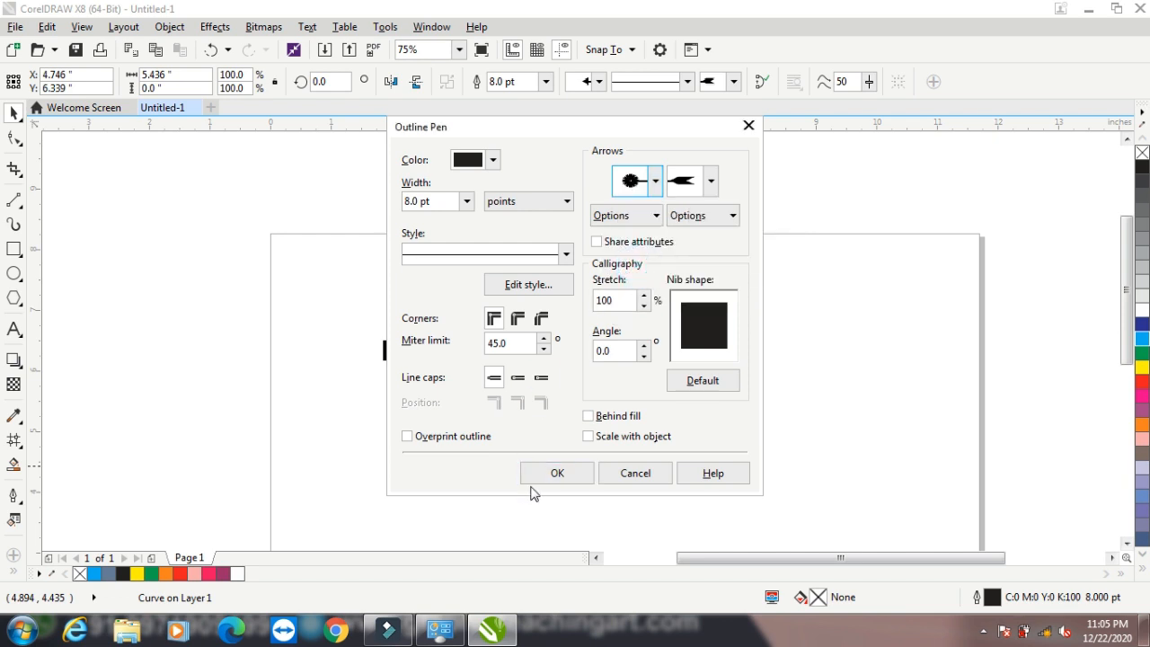
pyautogui.click(558, 474)
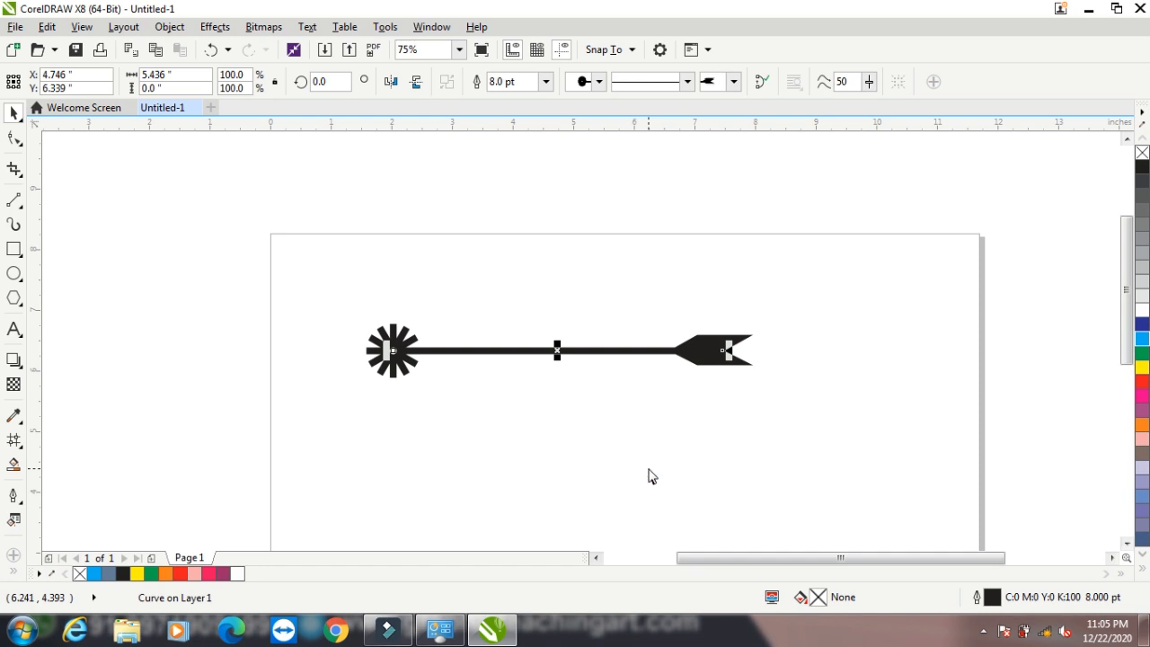
# Swap the line's start and end arrowheads in the Outline Pen settings
pyautogui.press('F12')
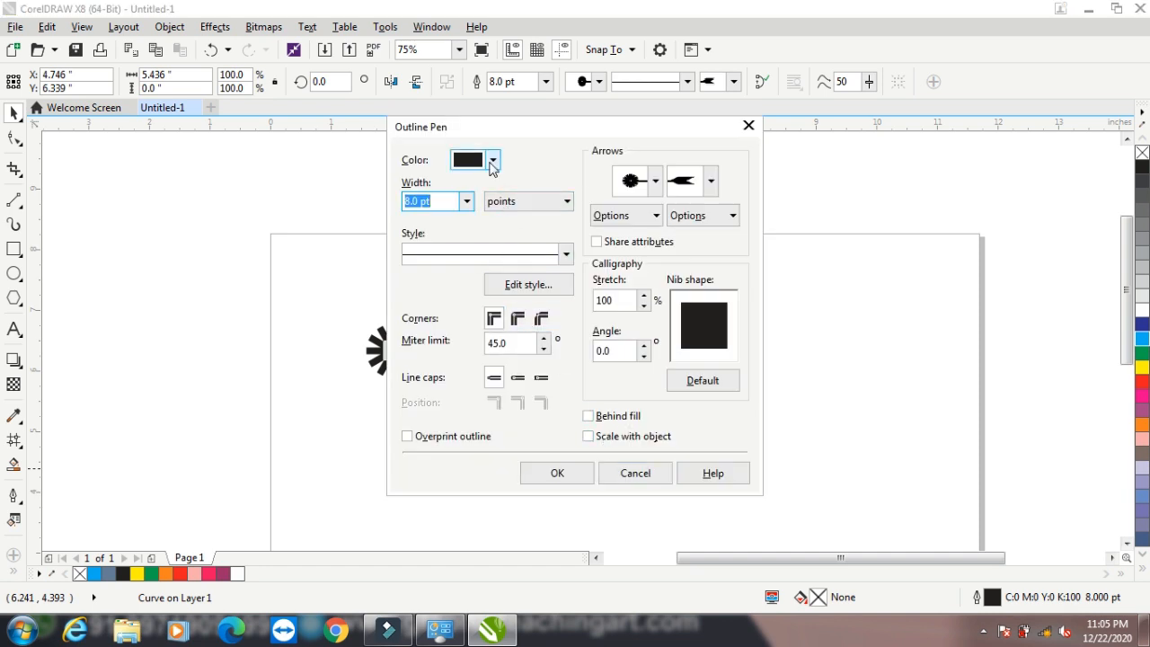
pyautogui.click(618, 216)
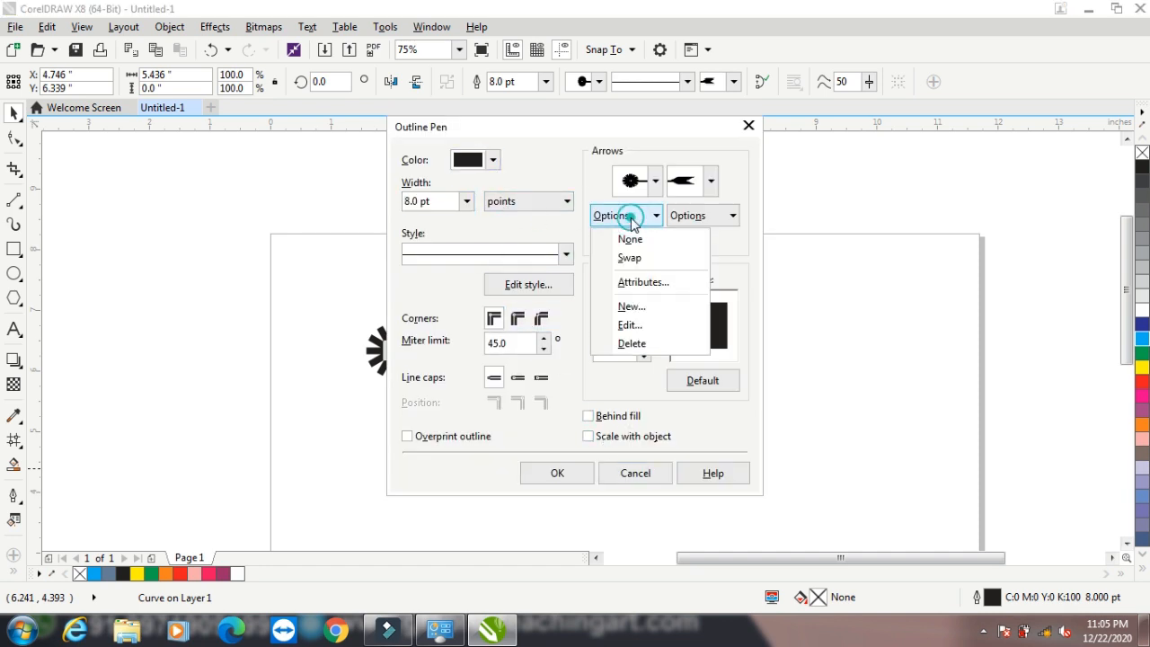
pyautogui.click(647, 258)
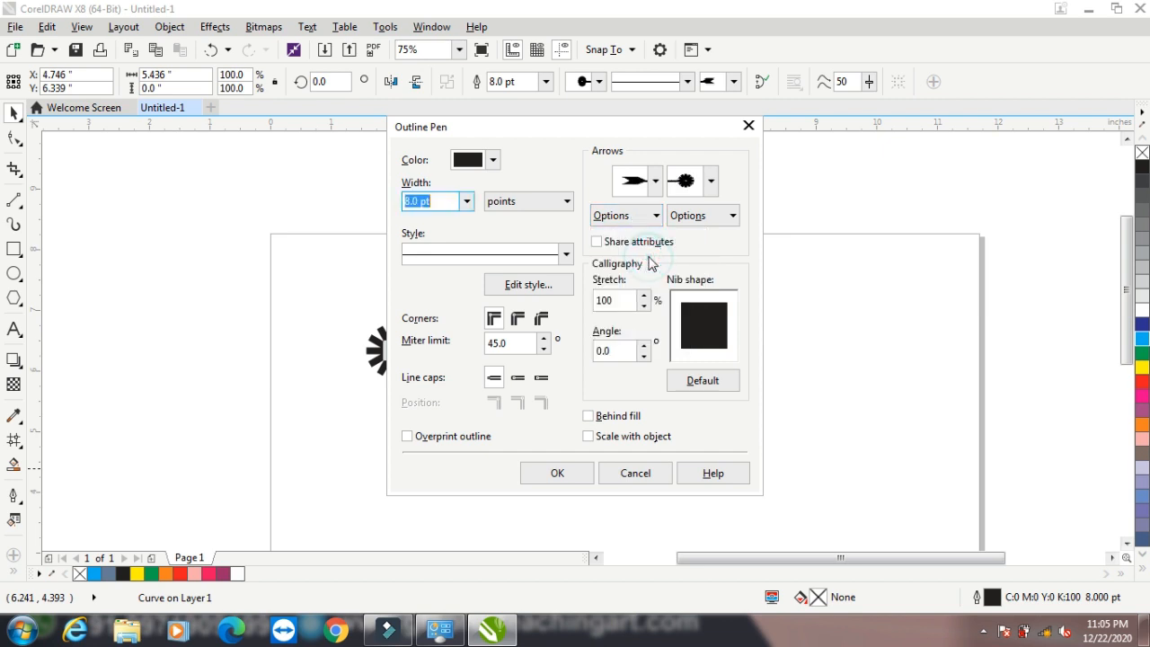
# Increase the start arrowhead's length to 102.699 pt in its attributes, keeping the size proportional, and accept the change
pyautogui.click(647, 219)
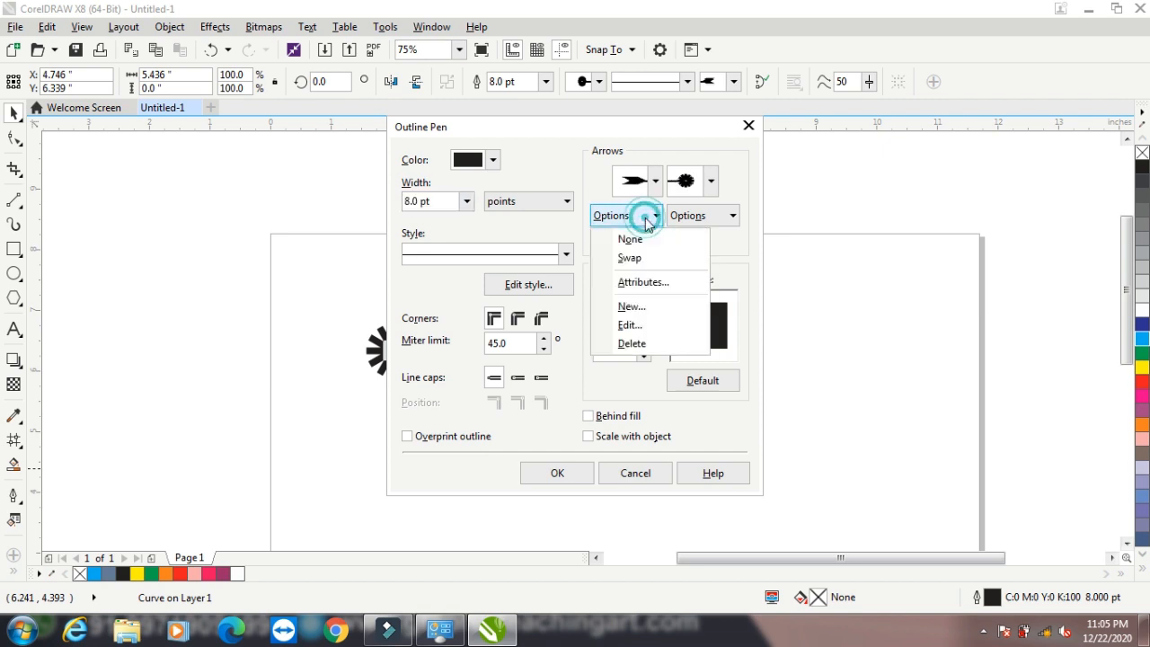
pyautogui.click(649, 282)
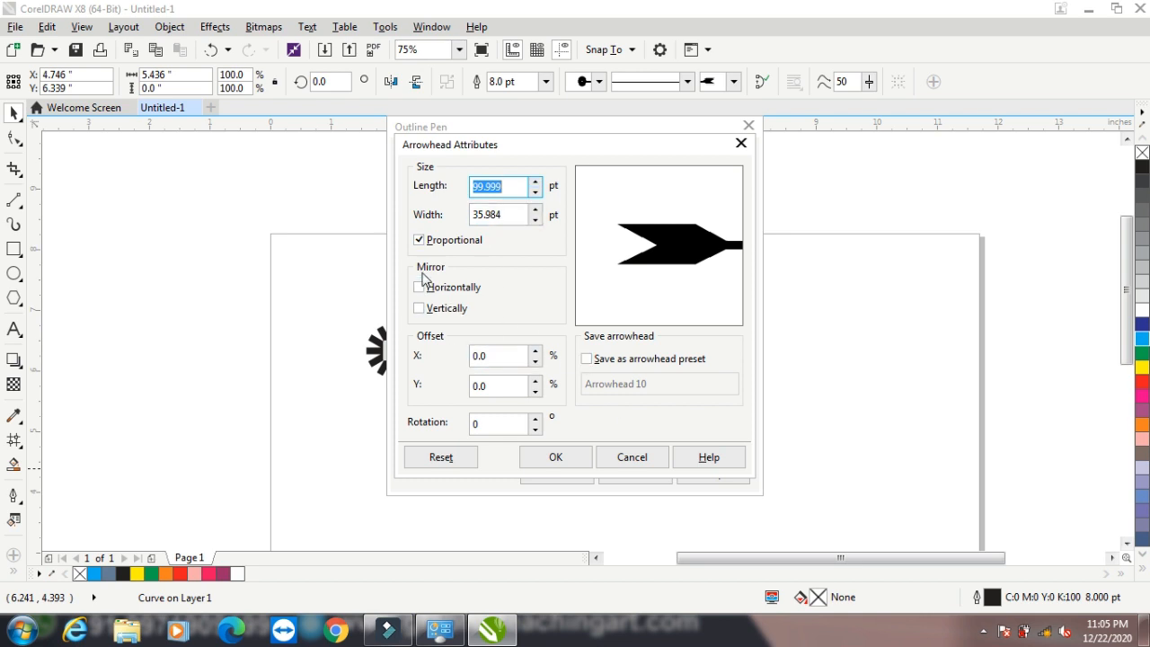
pyautogui.click(536, 181)
pyautogui.click(536, 182)
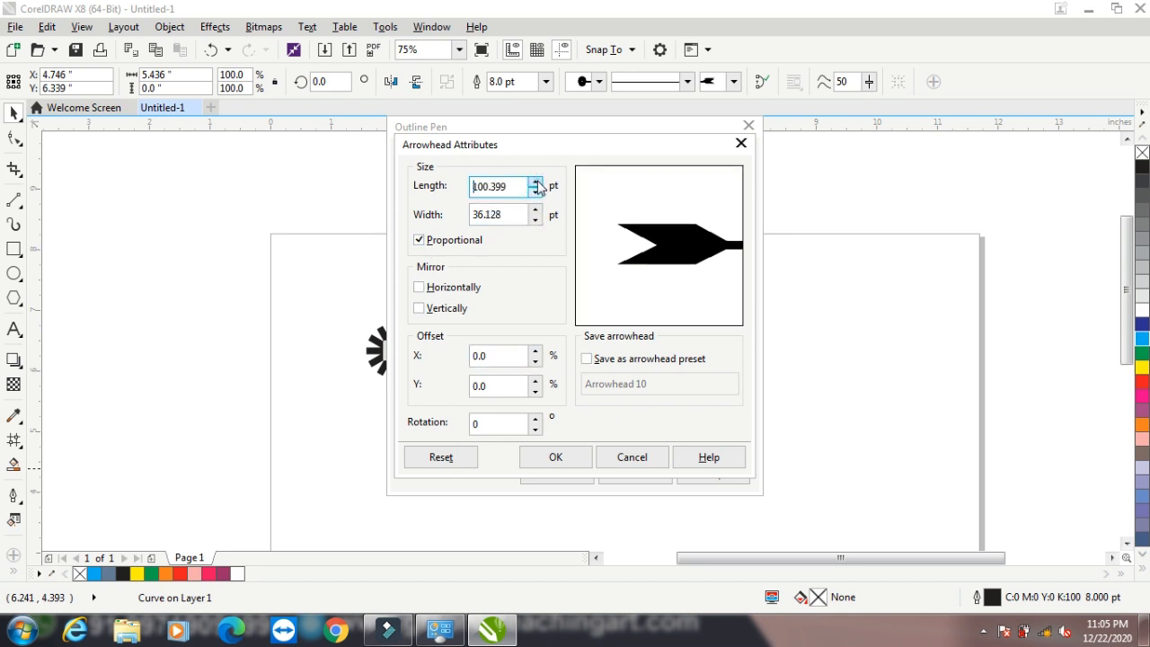
pyautogui.click(536, 182)
pyautogui.click(536, 181)
pyautogui.click(536, 181)
pyautogui.click(536, 182)
pyautogui.click(535, 181)
pyautogui.click(535, 181)
pyautogui.click(535, 181)
pyautogui.click(535, 182)
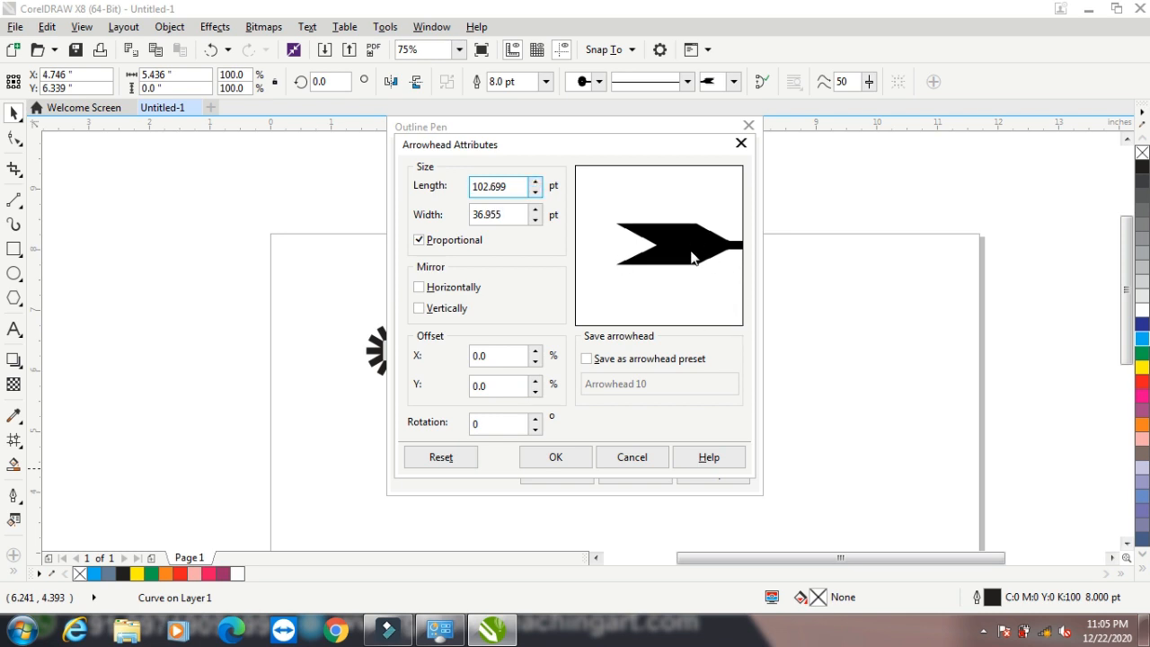
pyautogui.click(554, 460)
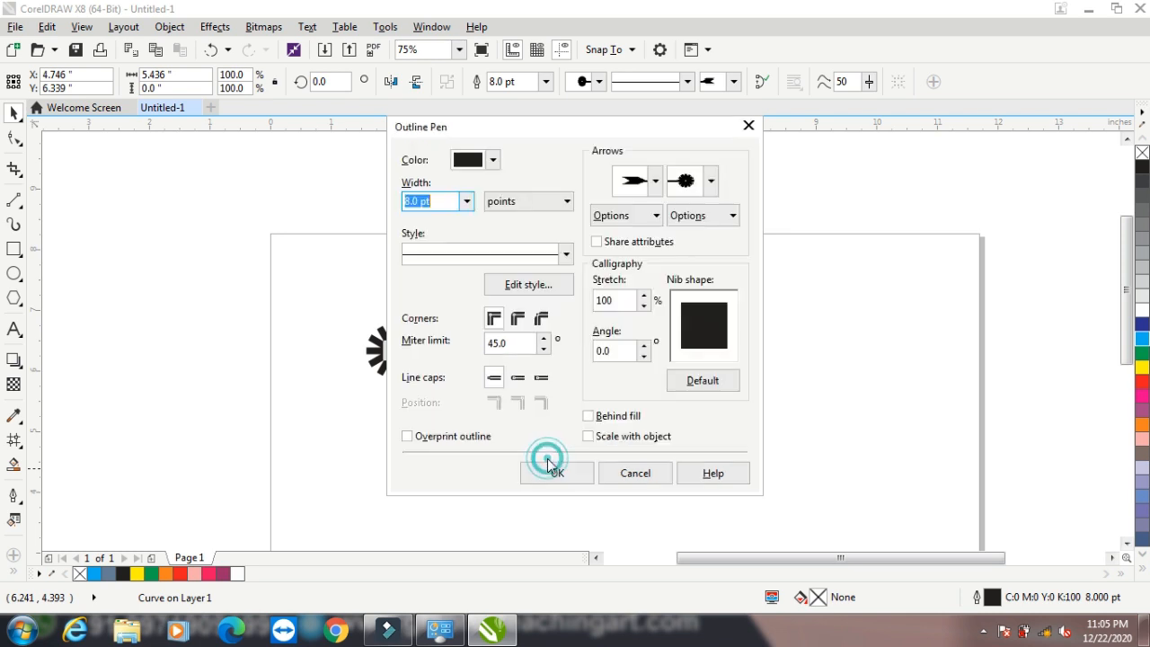
# Apply the current outline settings, reopen them, mirror the line's start arrowhead horizontally in its attributes, and apply the change
pyautogui.click(566, 476)
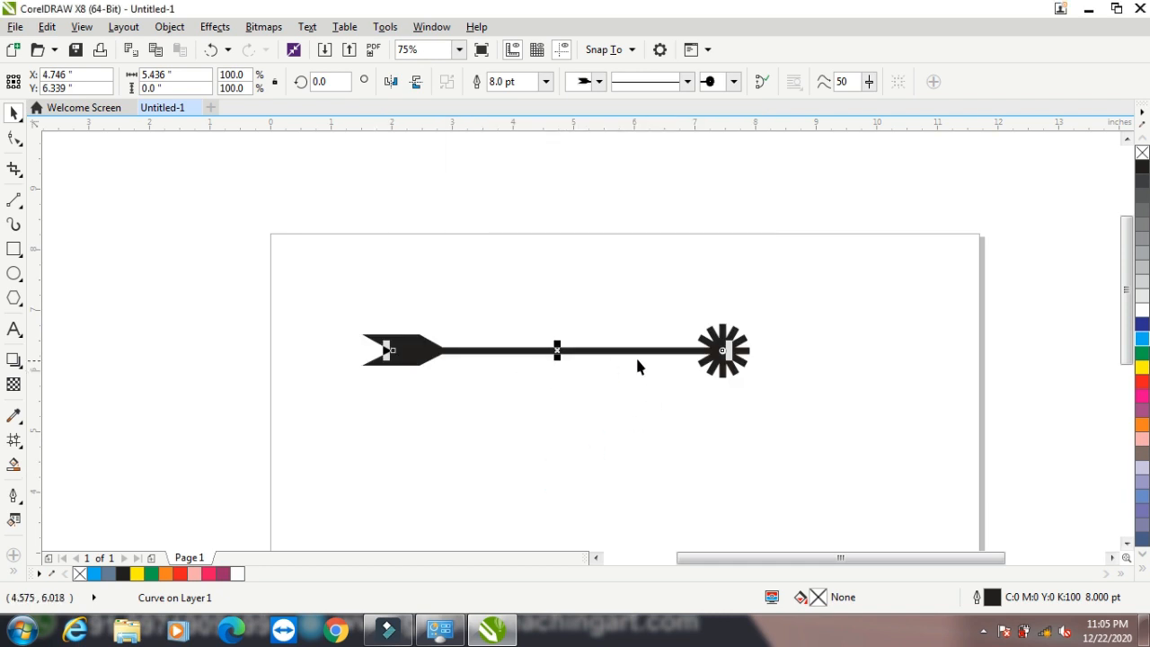
pyautogui.press('F12')
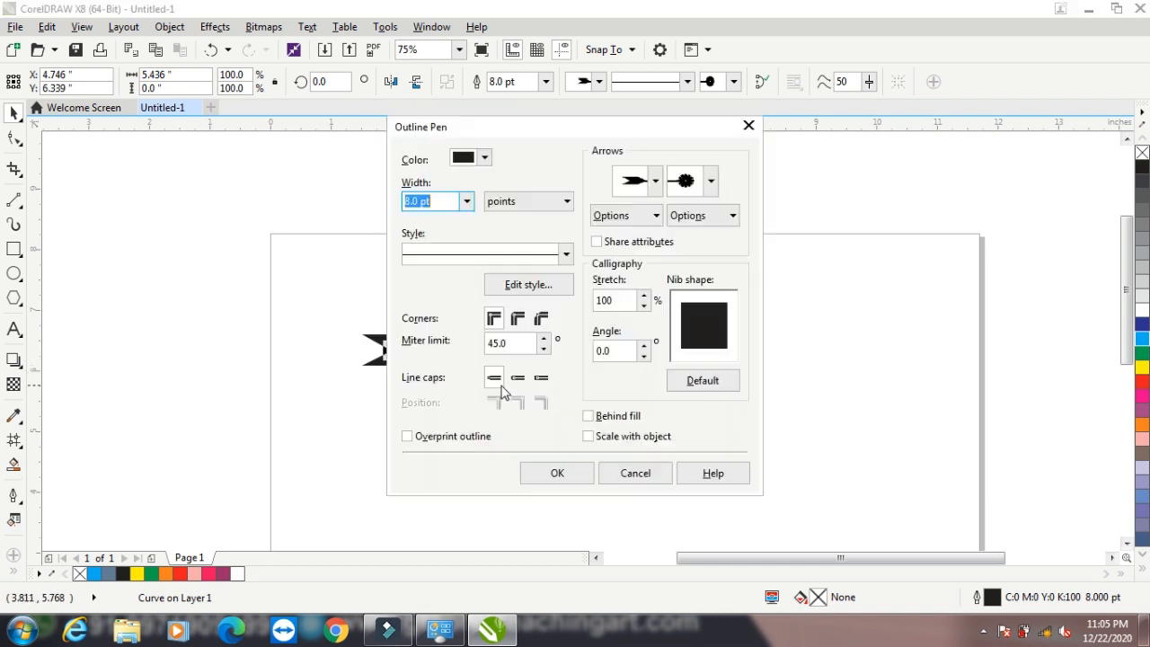
pyautogui.click(629, 216)
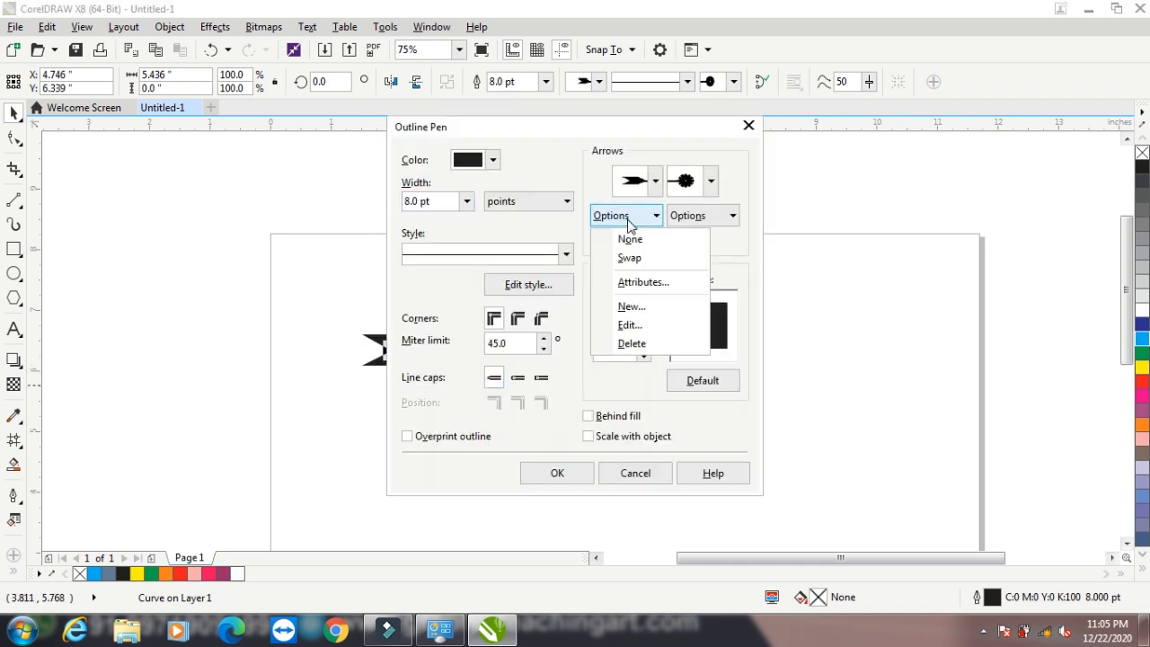
pyautogui.click(642, 306)
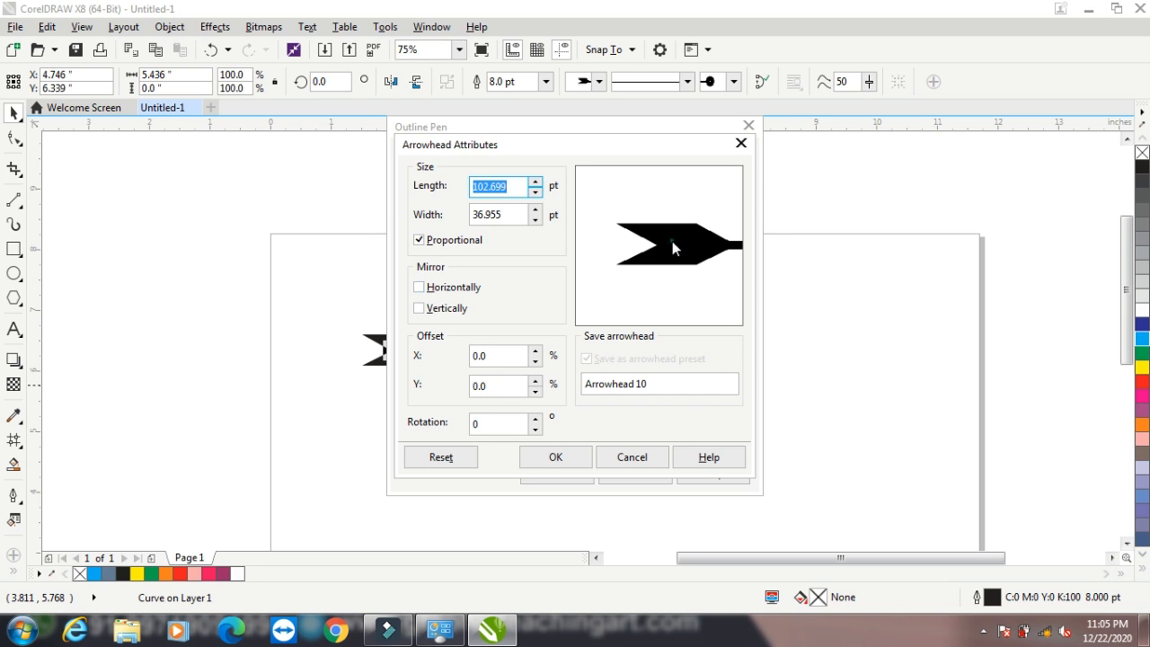
pyautogui.click(634, 458)
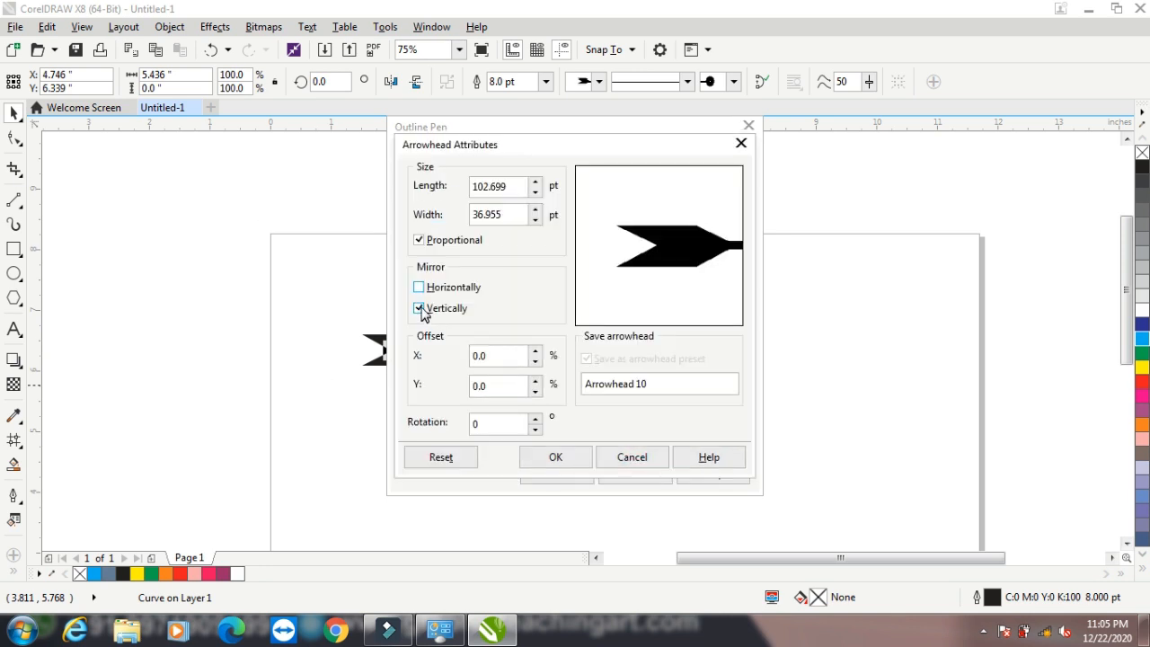
pyautogui.click(419, 285)
pyautogui.click(419, 308)
pyautogui.click(566, 462)
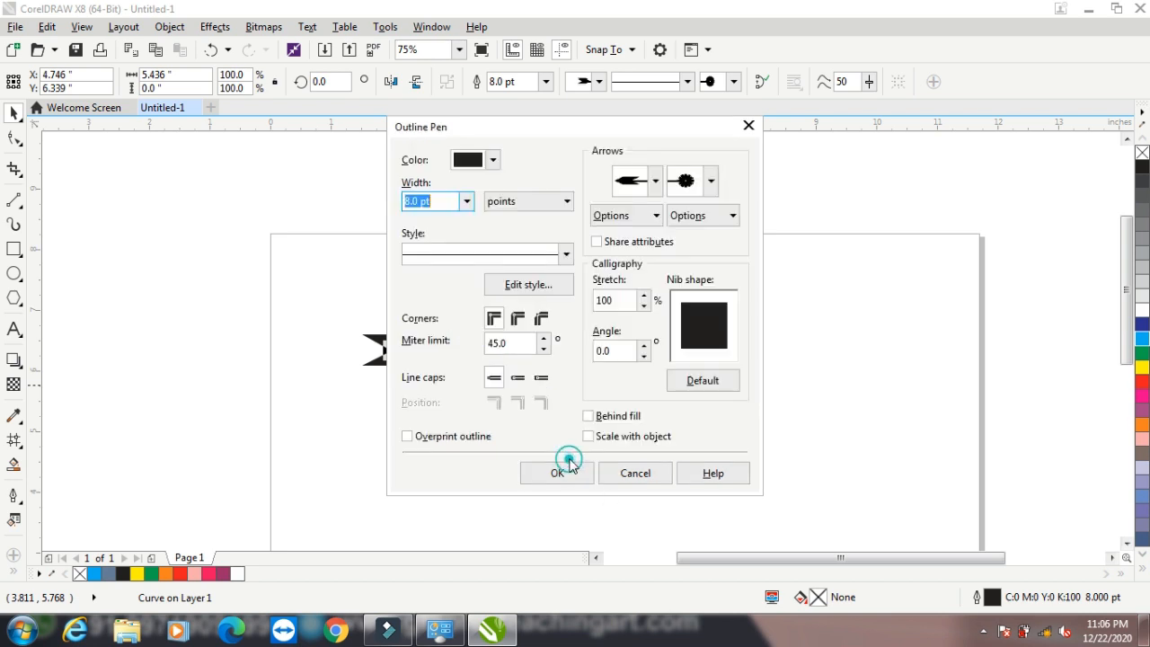
pyautogui.click(570, 465)
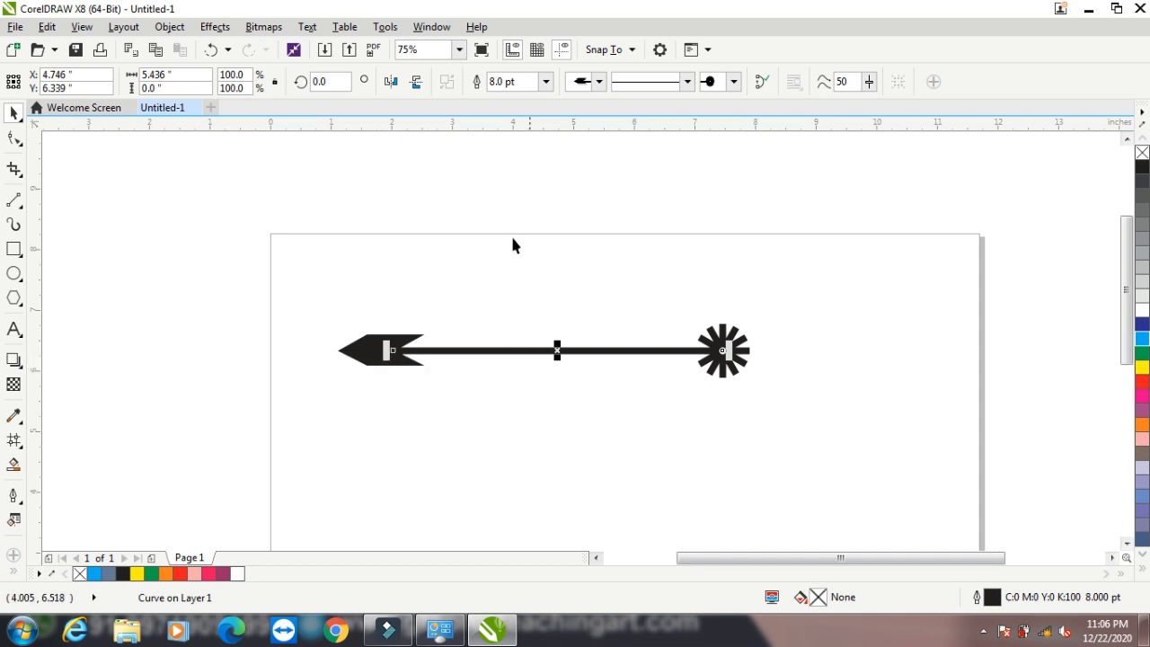
# Draw a thin horizontal straight line about 3.27 inches long below the arrow line
pyautogui.click(15, 201)
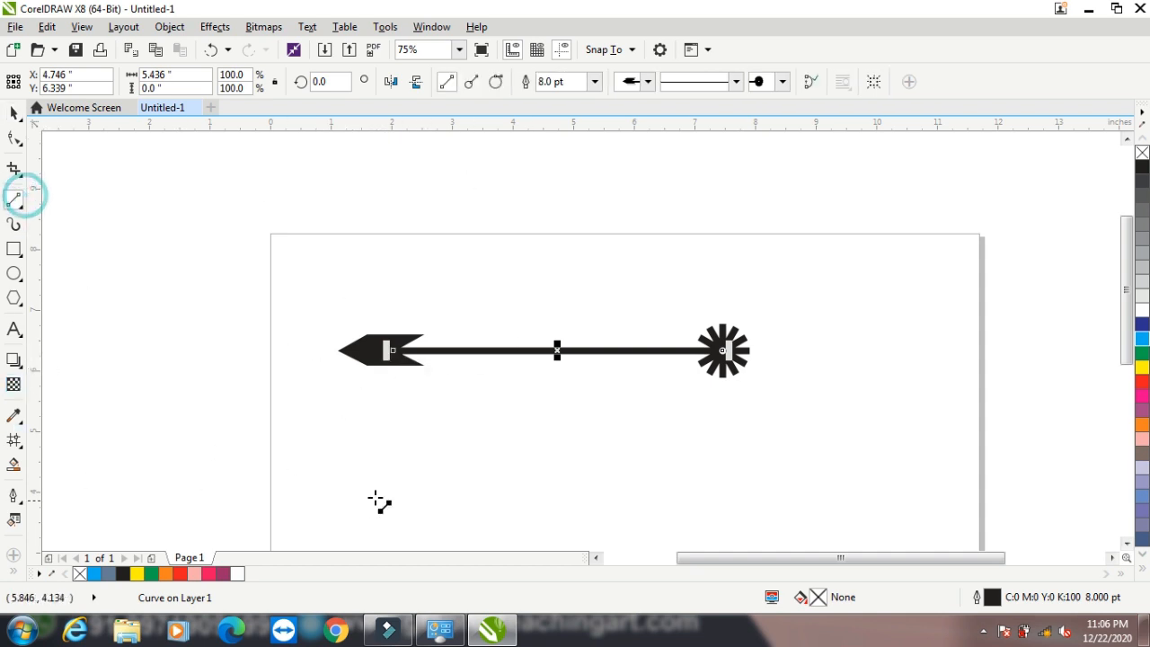
pyautogui.moveTo(393, 422); pyautogui.dragTo(593, 434)
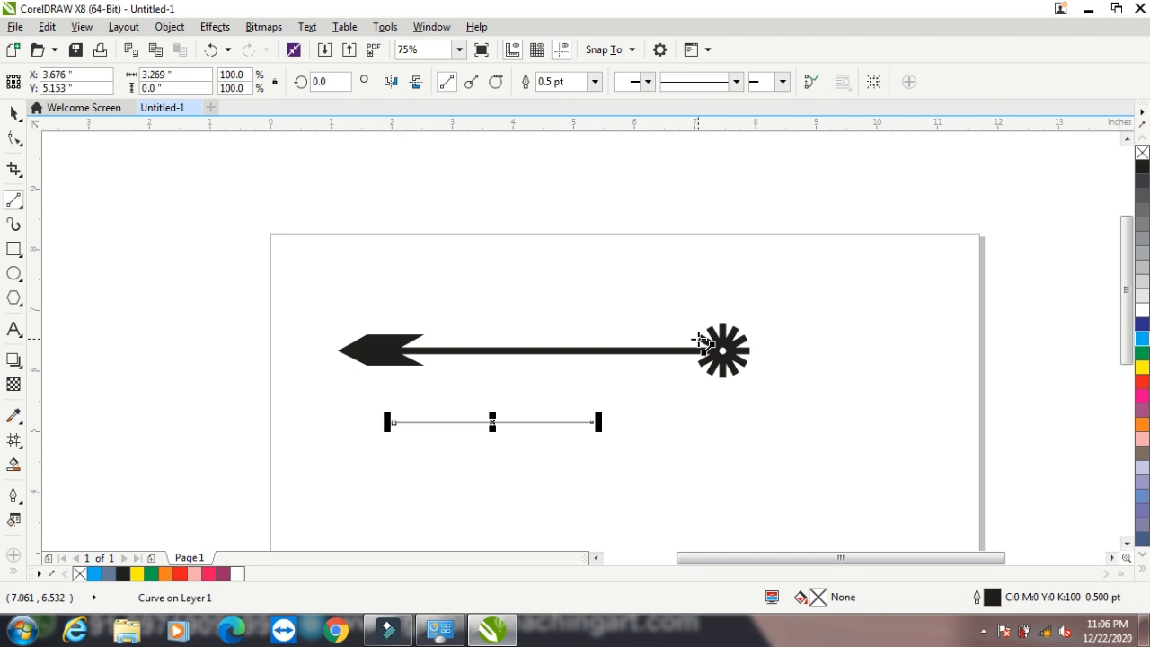
pyautogui.click(175, 34)
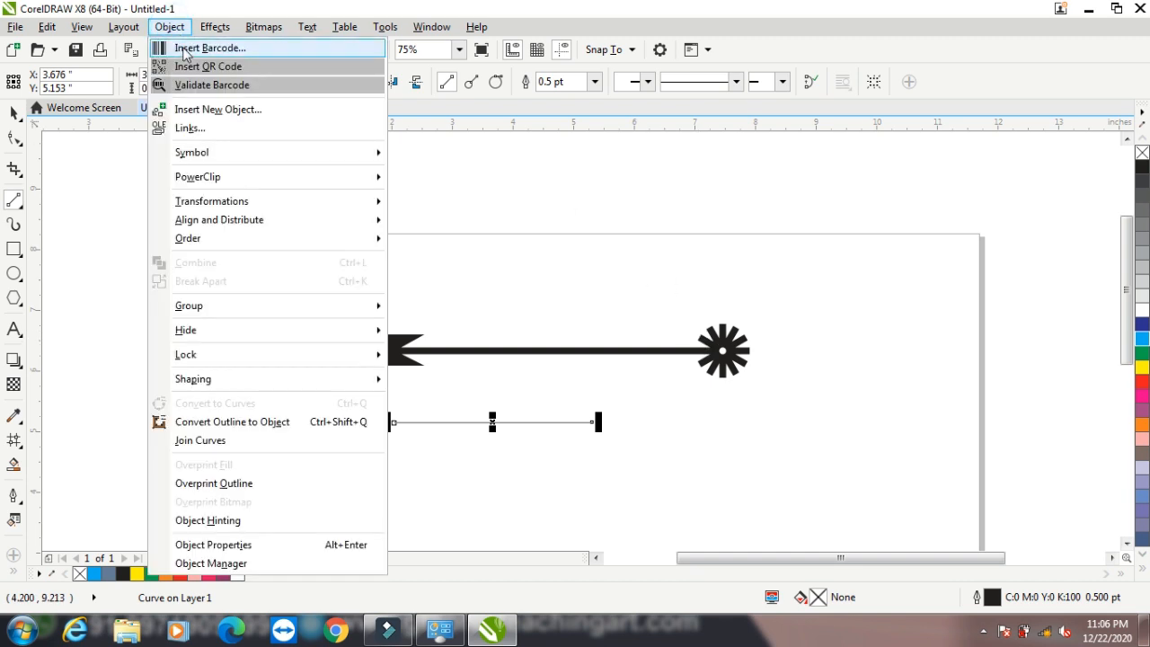
pyautogui.moveTo(199, 20)
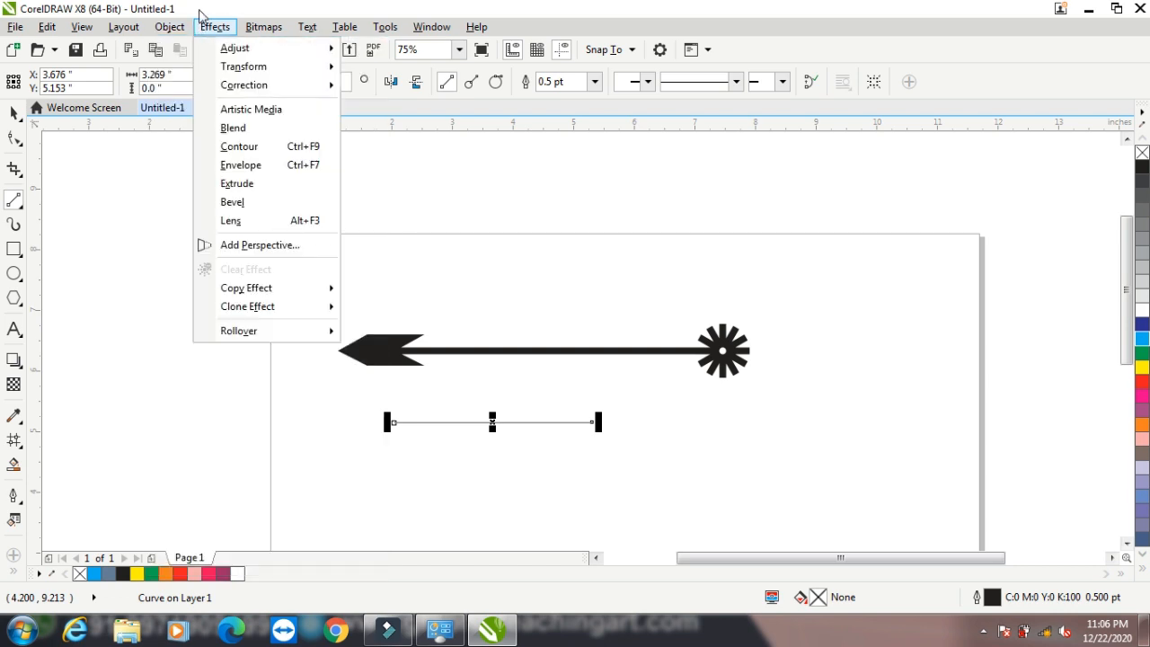
pyautogui.click(200, 12)
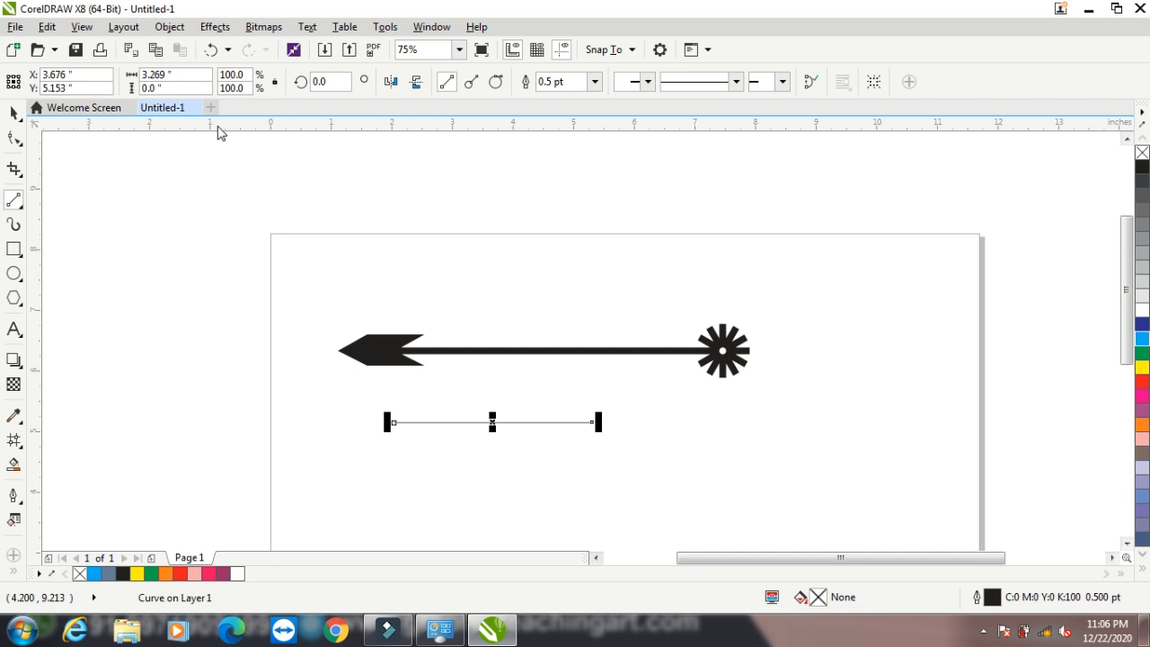
pyautogui.click(13, 115)
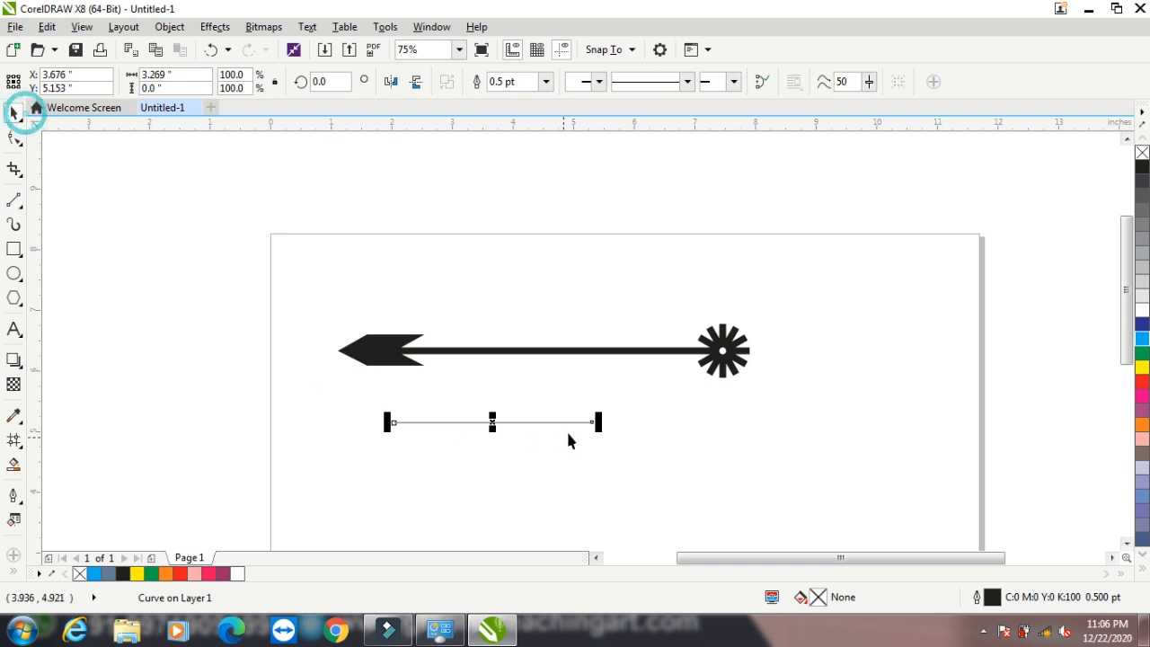
# Delete the arrow line's start arrowhead preset in the Outline Pen settings and set the start arrow to None
pyautogui.click(623, 347)
pyautogui.press('F12')
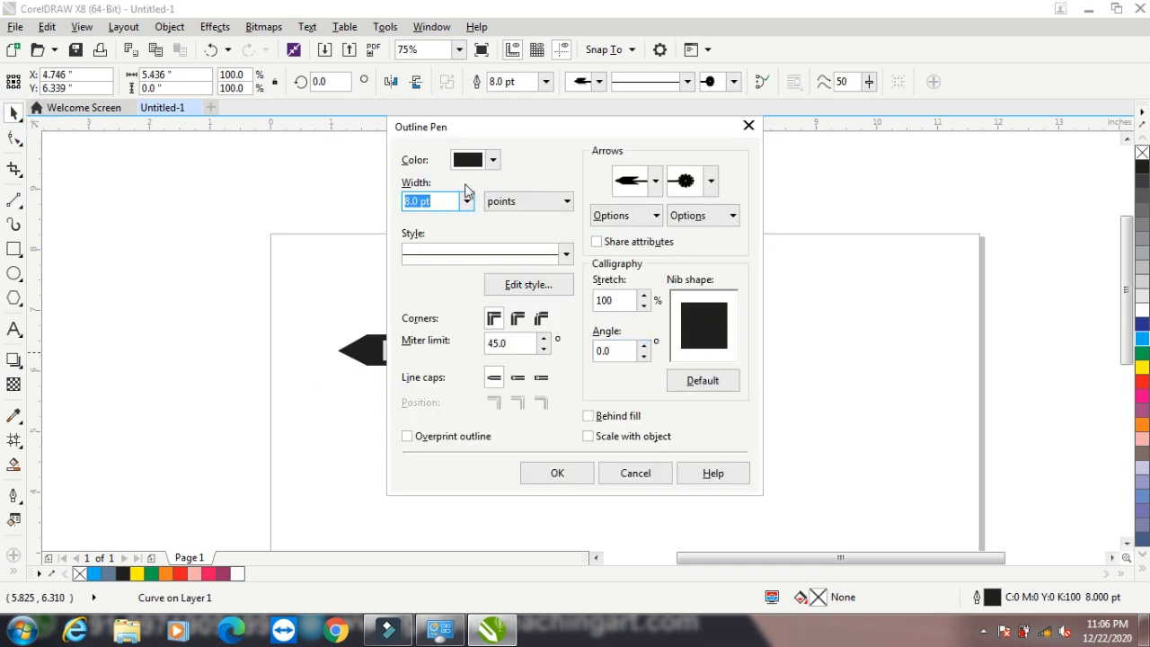
pyautogui.click(657, 216)
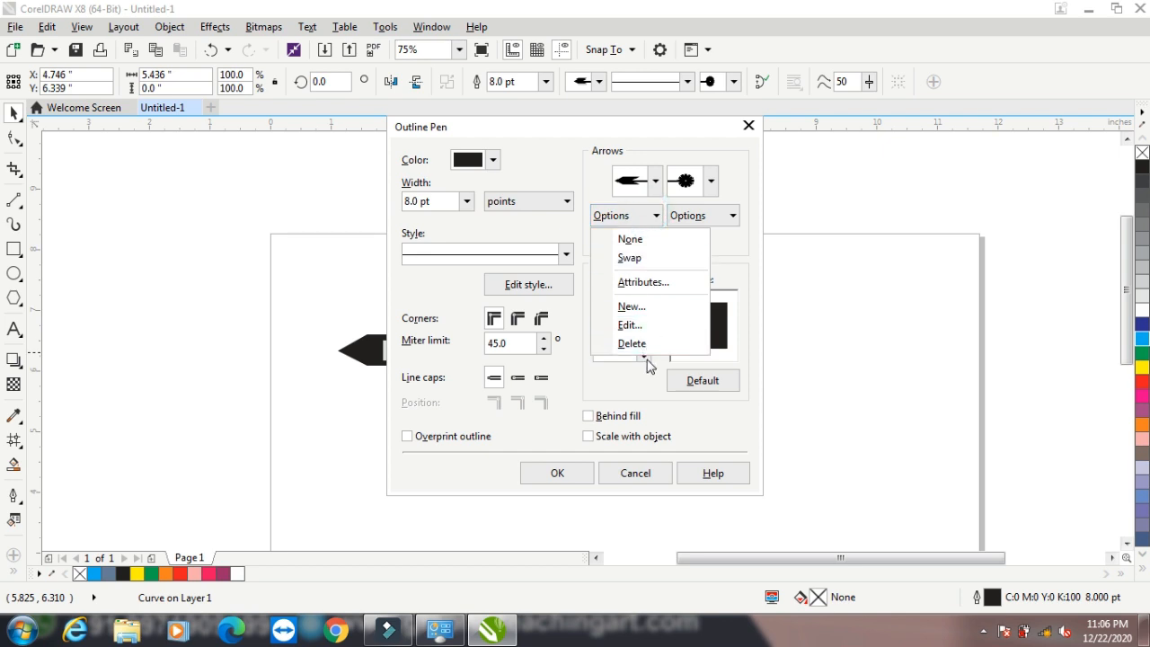
pyautogui.click(640, 344)
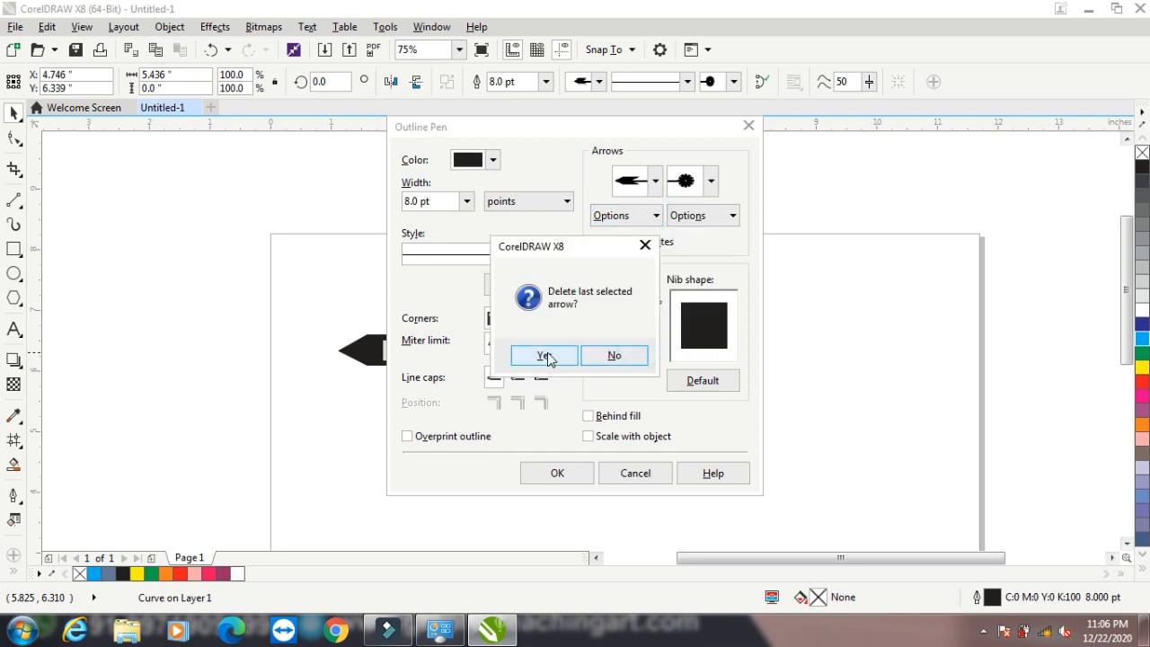
pyautogui.click(545, 355)
pyautogui.click(645, 218)
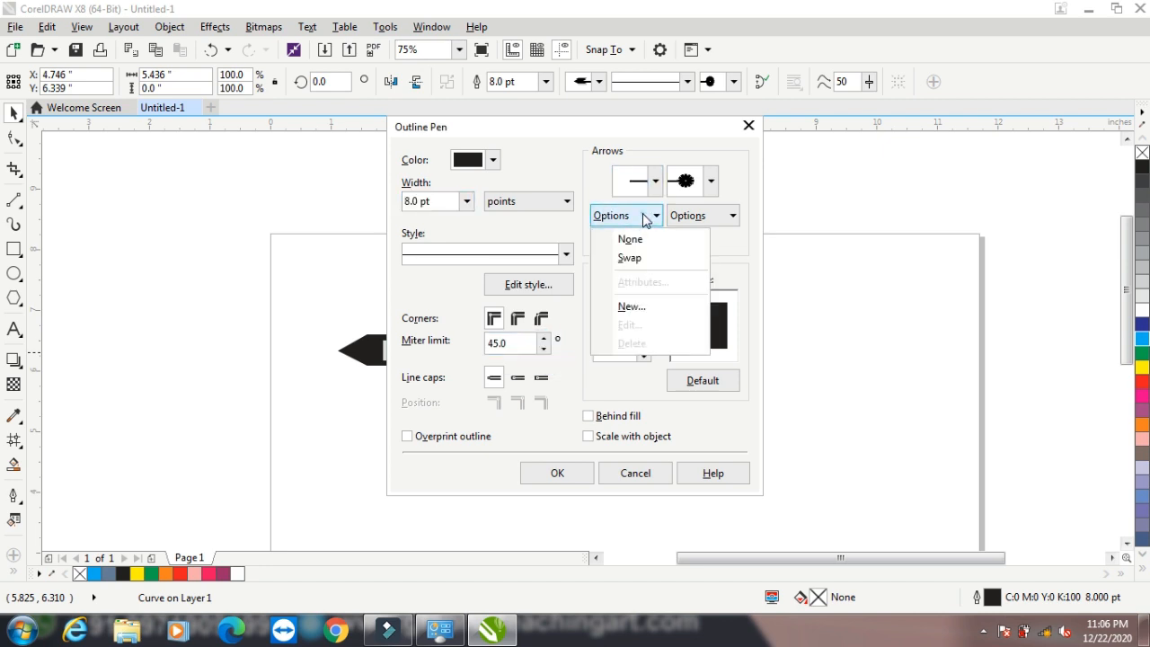
pyautogui.click(631, 239)
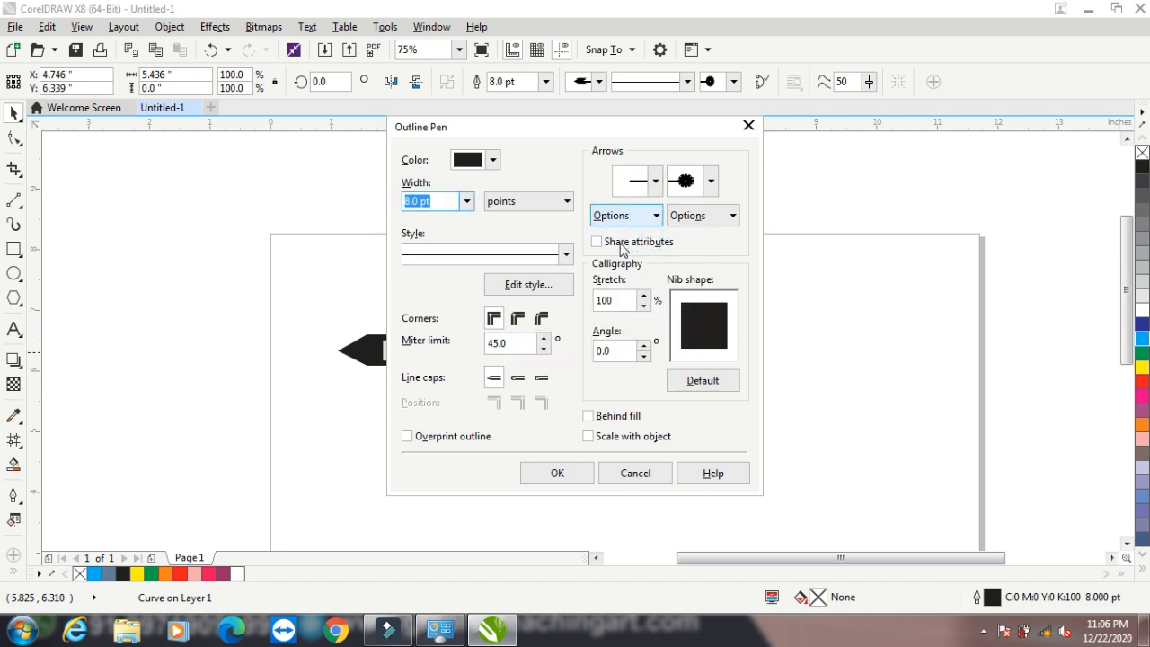
# Try the Share attributes option on and off for the arrowheads and cancel the Outline Pen changes
pyautogui.click(717, 217)
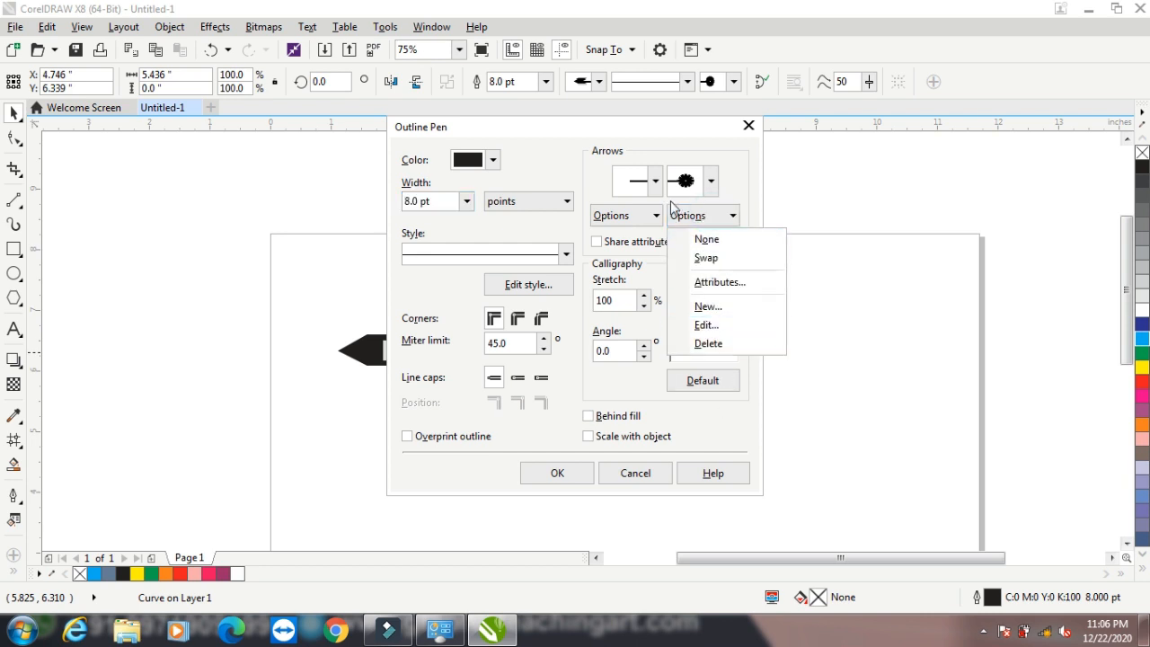
pyautogui.click(740, 187)
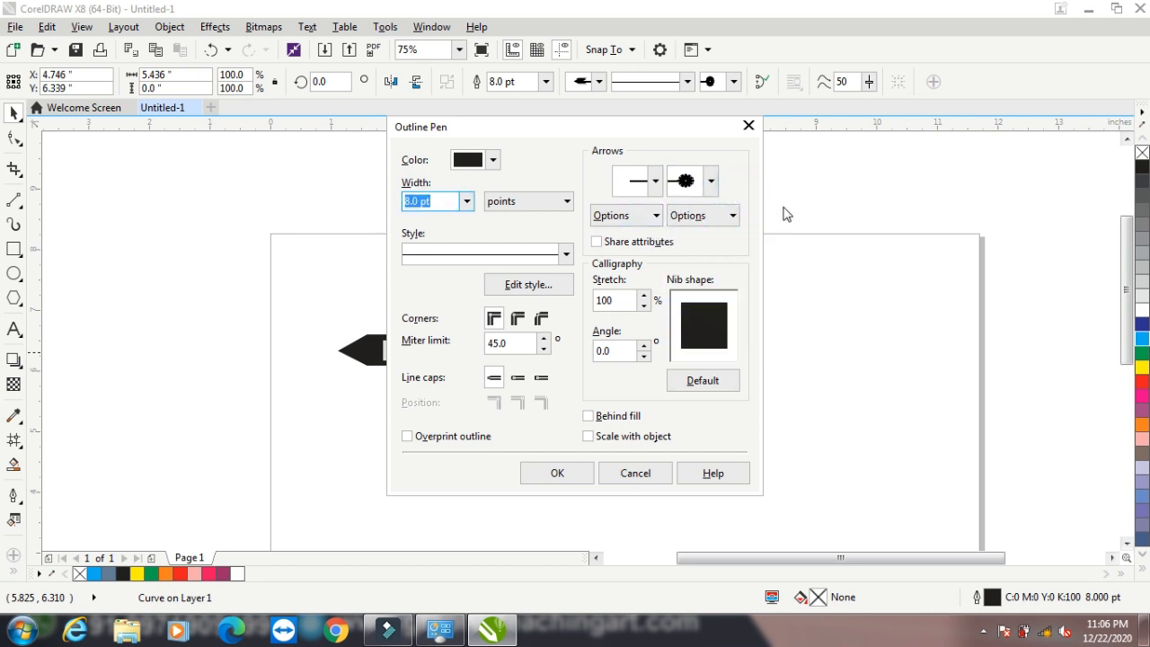
pyautogui.click(604, 242)
pyautogui.click(604, 242)
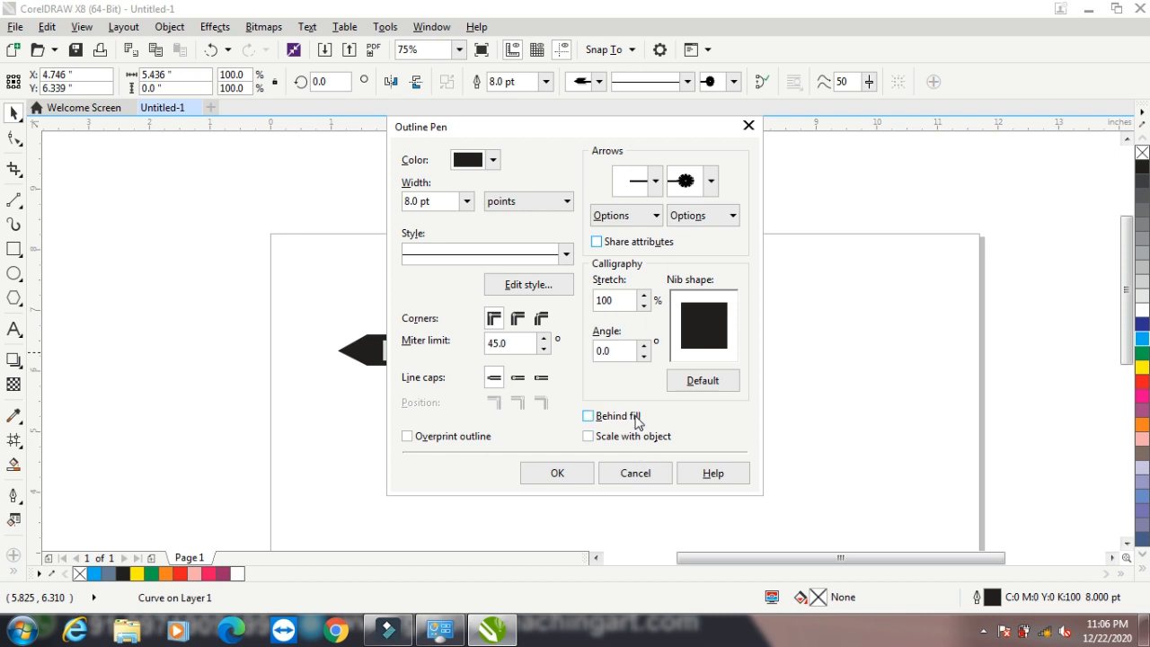
pyautogui.click(635, 473)
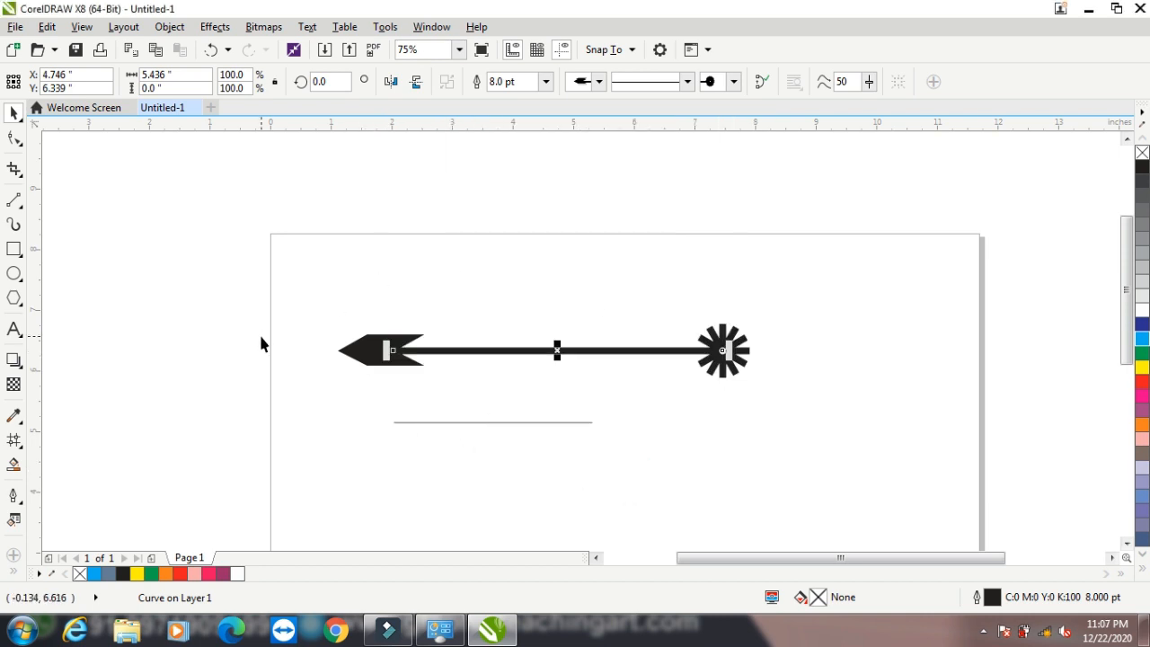
# Delete both lines from the page and draw a rectangle about 3.63 by 2.57 inches
pyautogui.hotkey('ctrl', 'a')
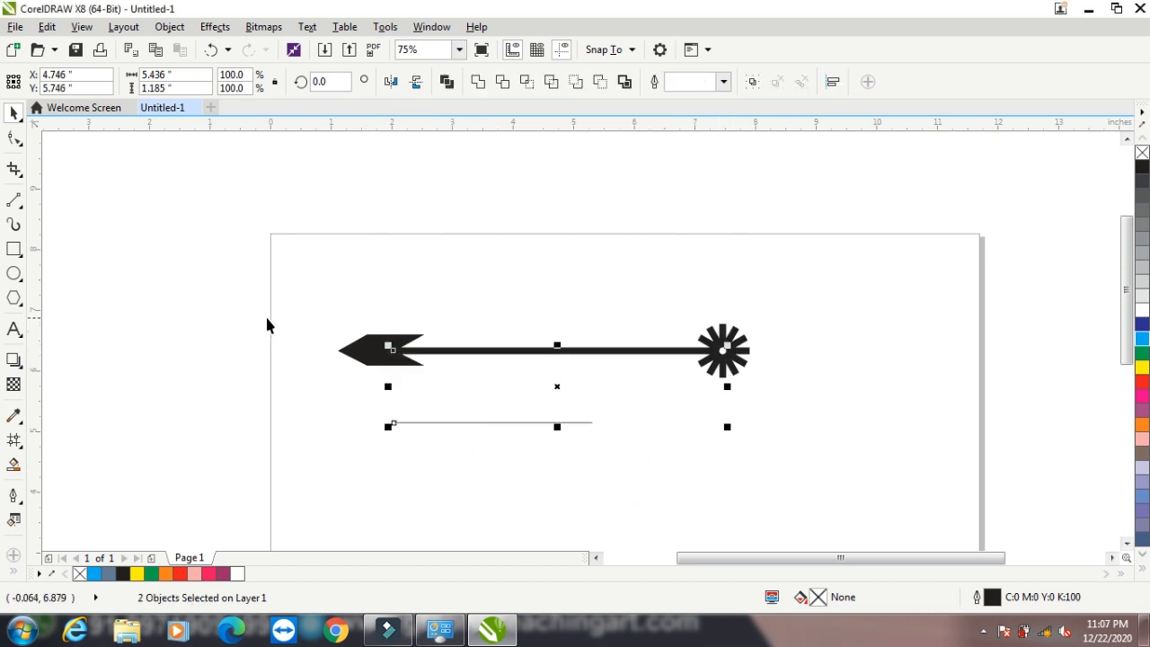
pyautogui.press('Delete')
pyautogui.click(14, 249)
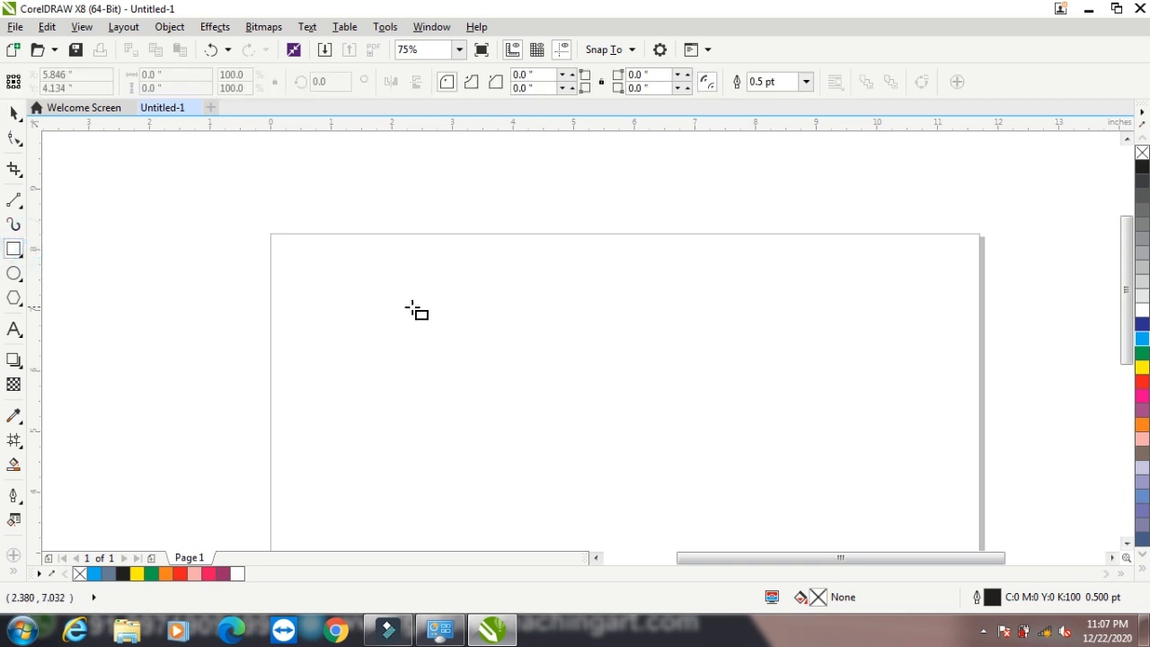
pyautogui.moveTo(411, 306); pyautogui.dragTo(636, 466)
# Set the rectangle's outline width to 8 pt in the Outline Pen settings and apply it
pyautogui.click(14, 112)
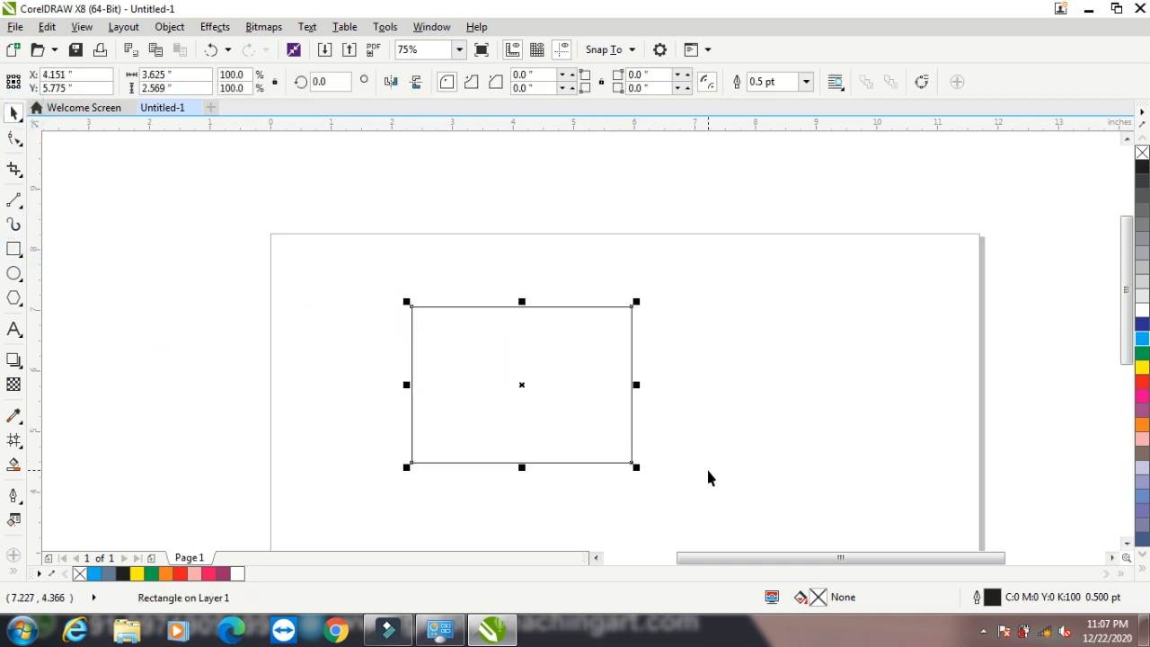
pyautogui.press('F12')
pyautogui.click(467, 202)
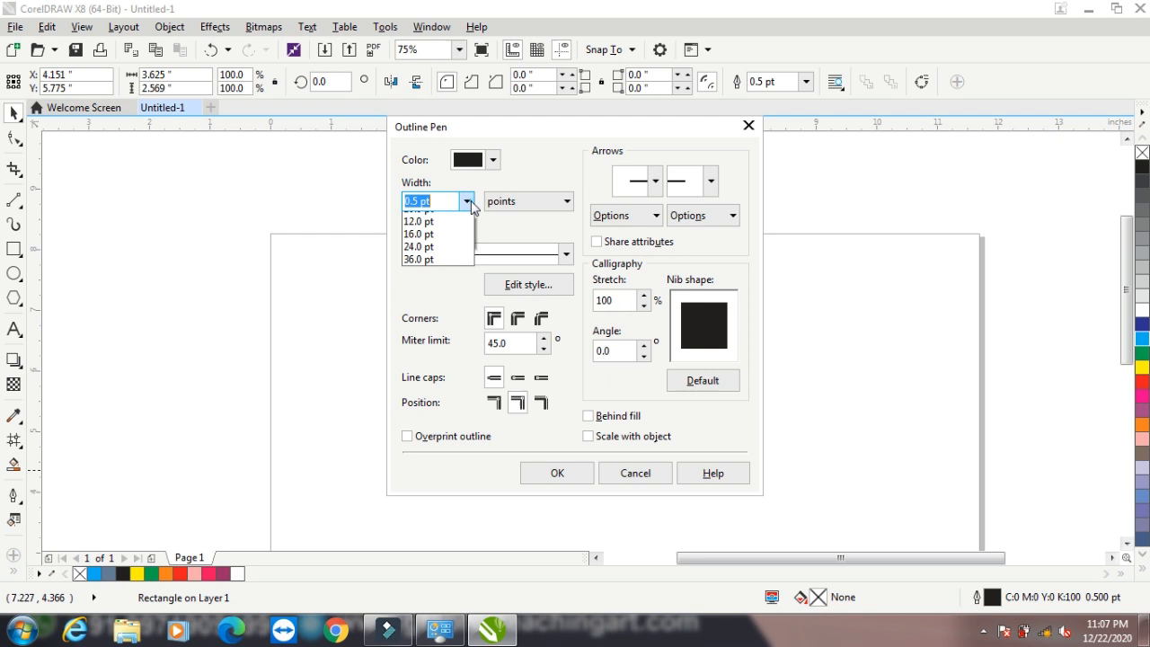
pyautogui.click(461, 354)
pyautogui.click(560, 473)
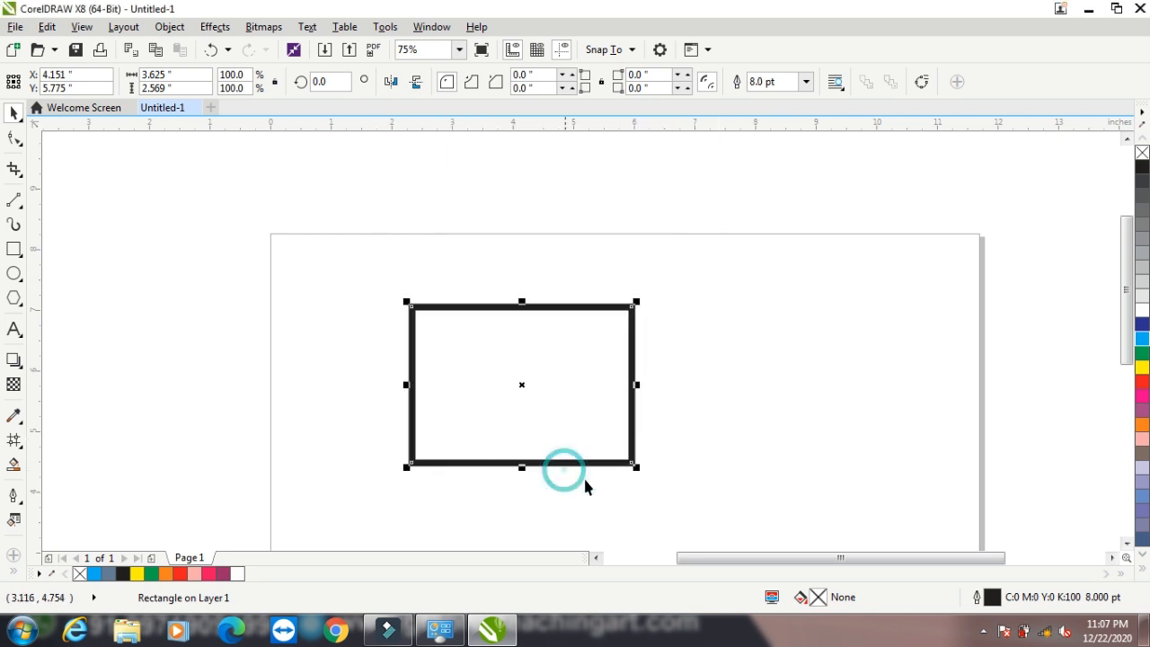
# Place a copy of the rectangle on the page's right side and shrink the original near the page's left edge
pyautogui.moveTo(524, 385); pyautogui.dragTo(815, 360)
pyautogui.rightClick(815, 361)
pyautogui.click(628, 369)
pyautogui.moveTo(636, 469); pyautogui.dragTo(635, 467)
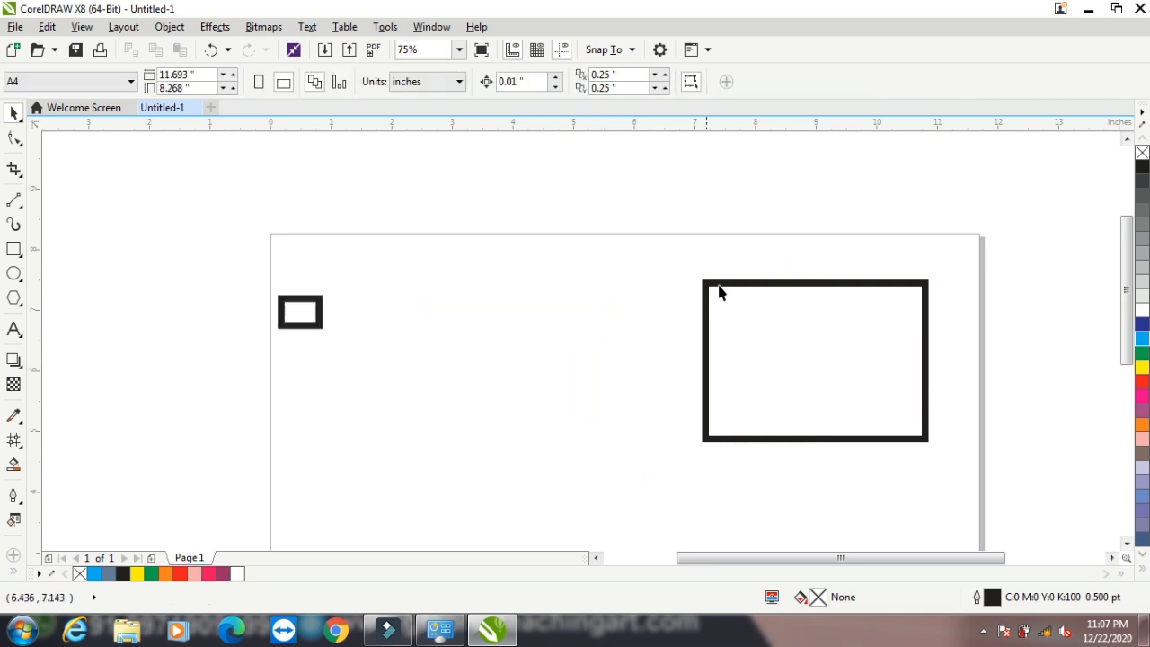
# Move the large rectangle toward the page's middle and enable Behind fill and Scale with object for its outline
pyautogui.moveTo(727, 283); pyautogui.dragTo(553, 305)
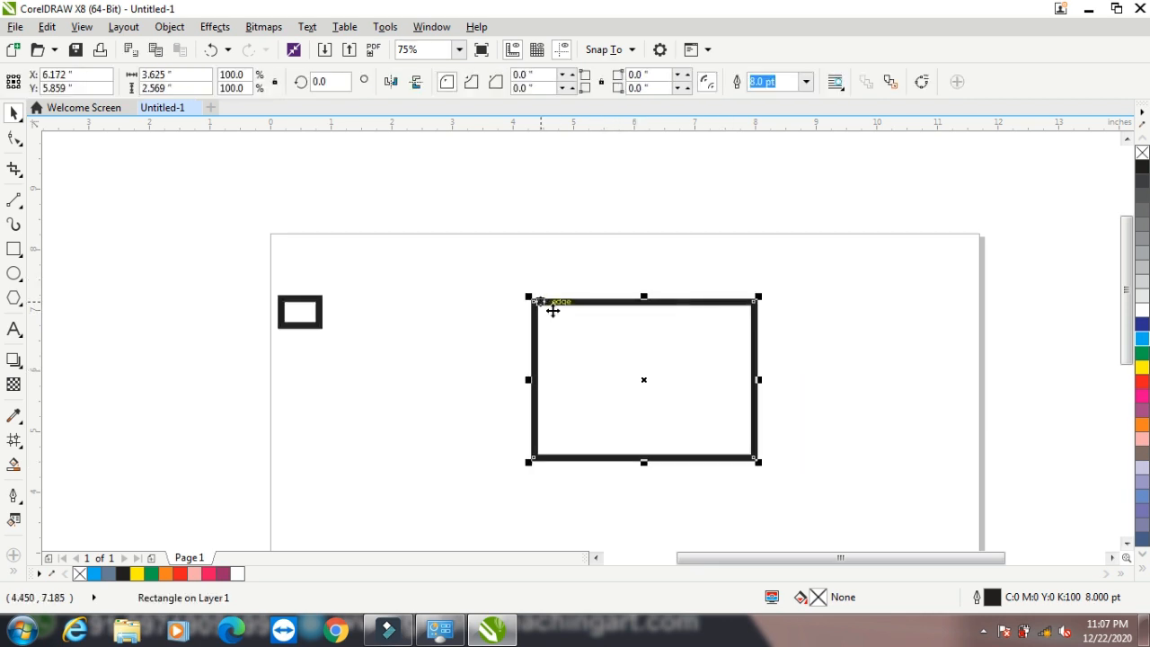
pyautogui.press('F12')
pyautogui.click(588, 416)
pyautogui.click(588, 435)
pyautogui.click(581, 476)
# Shrink the large rectangle to about 0.47 by 0.33 inches and enlarge the one near the page's left edge to about 1.20 by 0.85 inches
pyautogui.moveTo(760, 465); pyautogui.dragTo(569, 337)
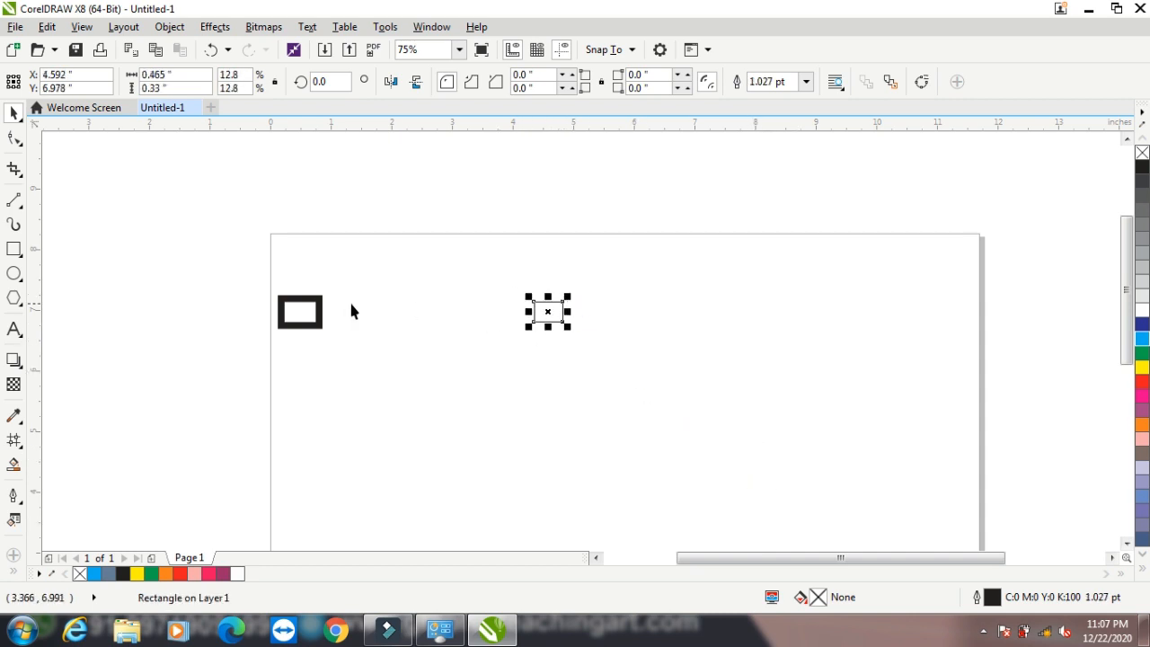
pyautogui.click(317, 324)
pyautogui.moveTo(326, 331); pyautogui.dragTo(361, 356)
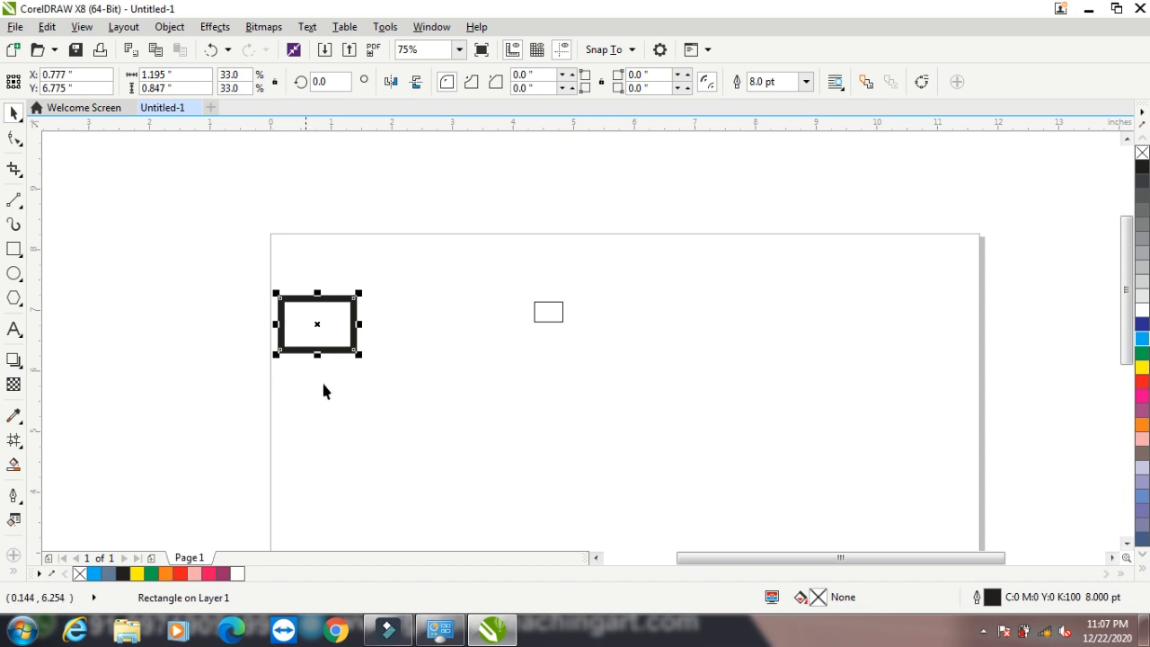
# Enlarge the thin-outlined rectangle to about 2.70 by 1.92 inches and turn off its outline's Behind fill and Scale with object options
pyautogui.click(535, 314)
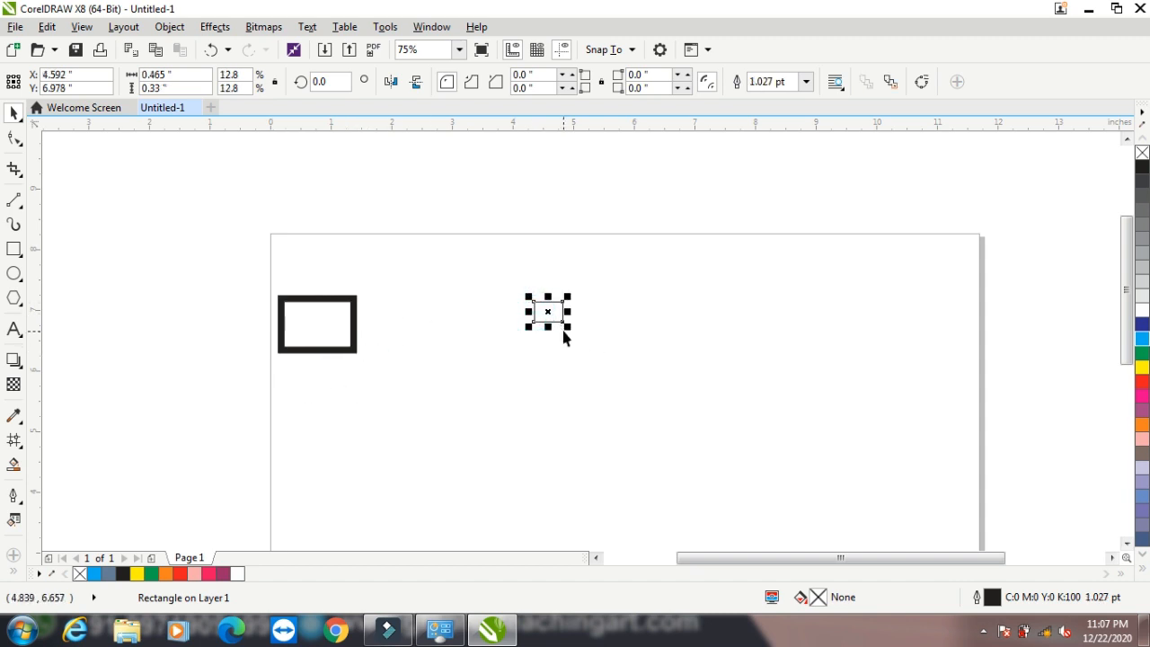
pyautogui.moveTo(563, 322); pyautogui.dragTo(699, 448)
pyautogui.press('F12')
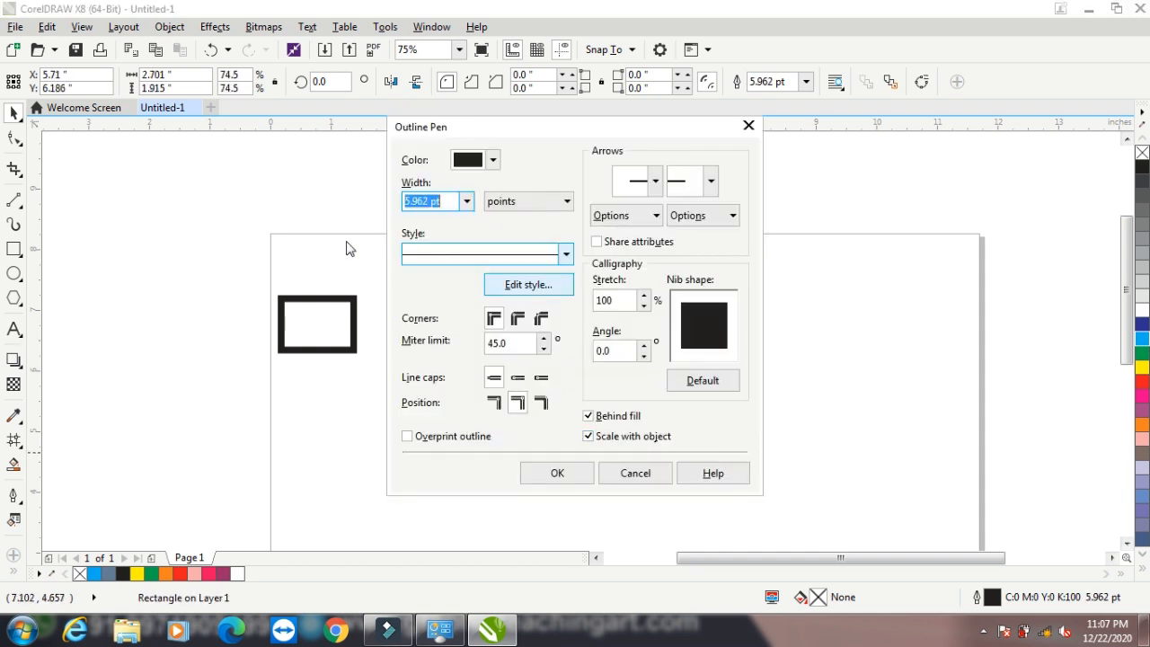
pyautogui.click(589, 417)
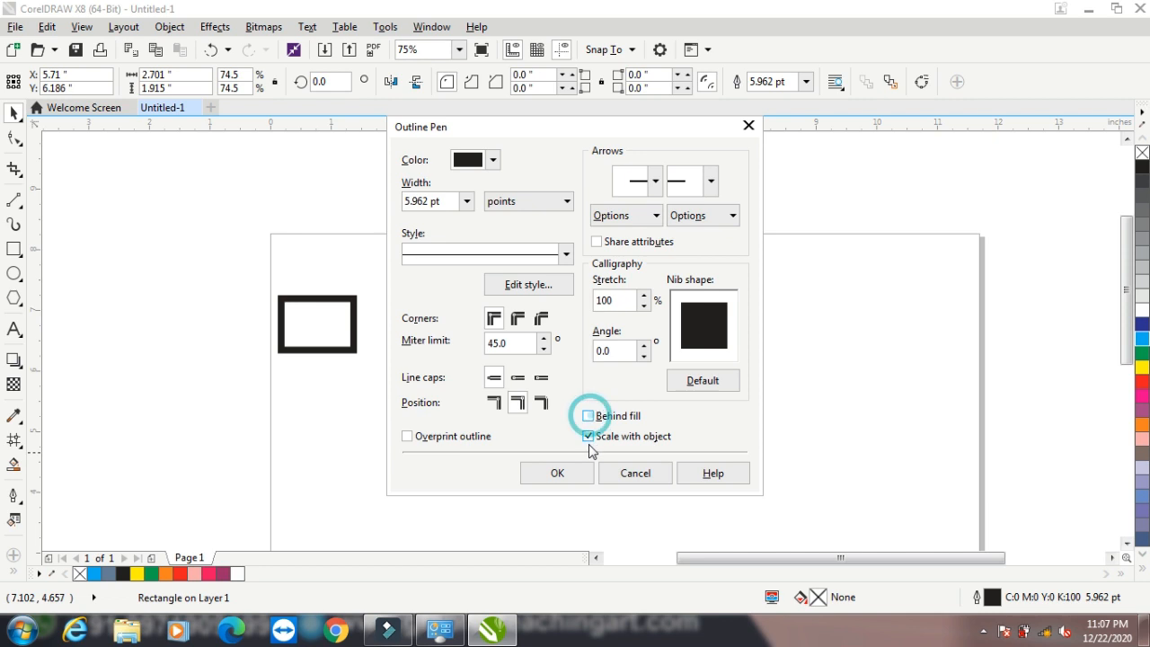
pyautogui.click(588, 437)
pyautogui.click(546, 474)
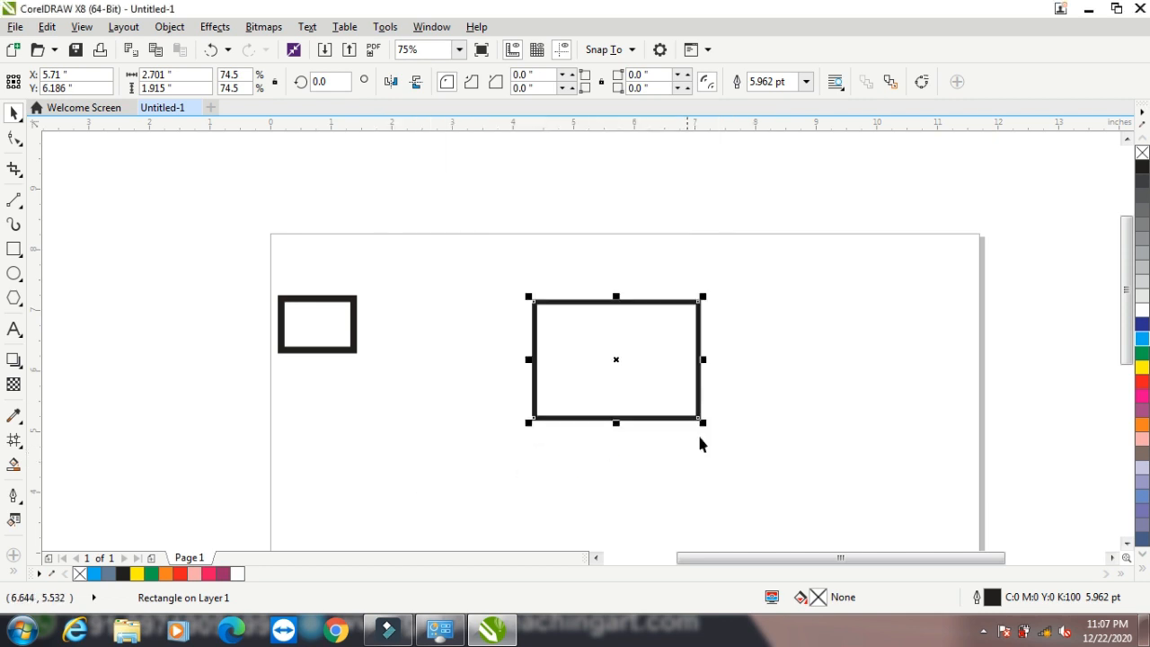
# Resize the rectangle in the page's middle to about 0.90 by 0.64 inches
pyautogui.moveTo(705, 424); pyautogui.dragTo(732, 511)
pyautogui.moveTo(729, 440); pyautogui.dragTo(593, 347)
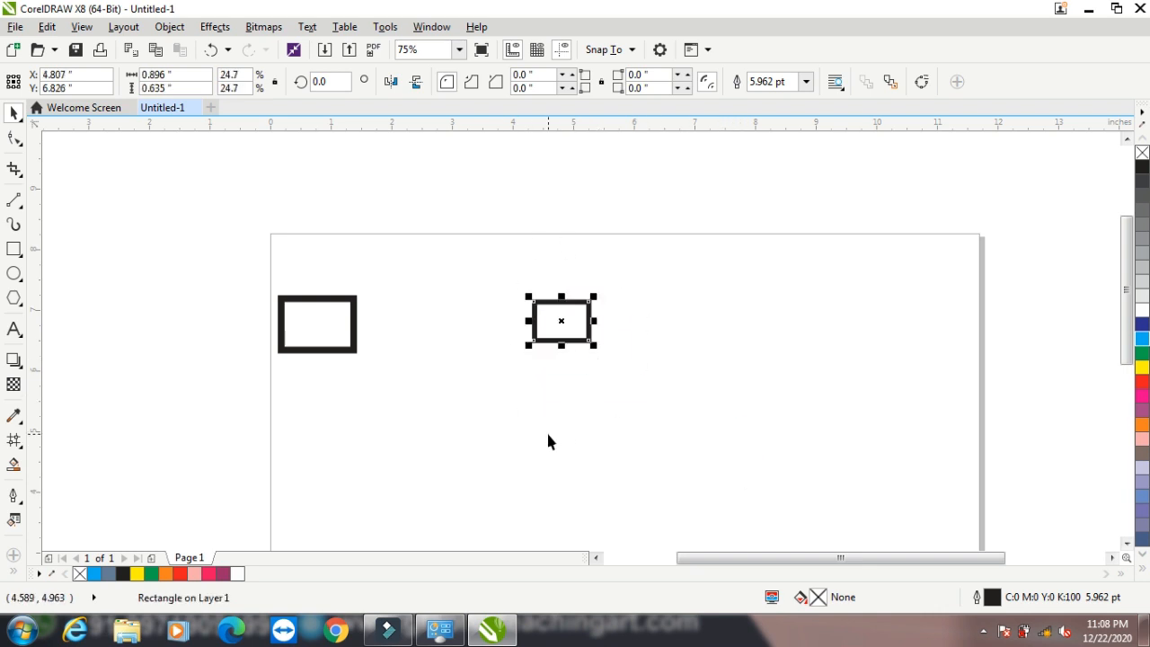
# Enable Behind fill and Scale with object for the middle rectangle's outline and resize it to about 0.77 by 0.55 inches
pyautogui.press('F12')
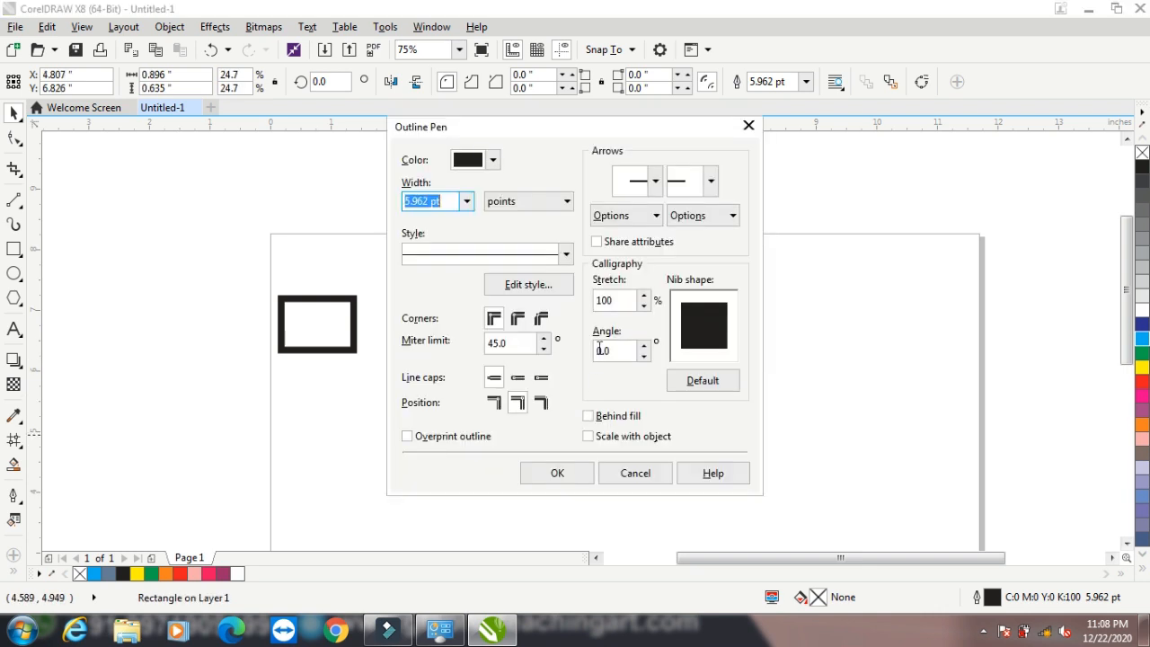
pyautogui.click(588, 417)
pyautogui.click(575, 474)
pyautogui.moveTo(599, 353); pyautogui.dragTo(762, 519)
pyautogui.moveTo(750, 458); pyautogui.dragTo(580, 351)
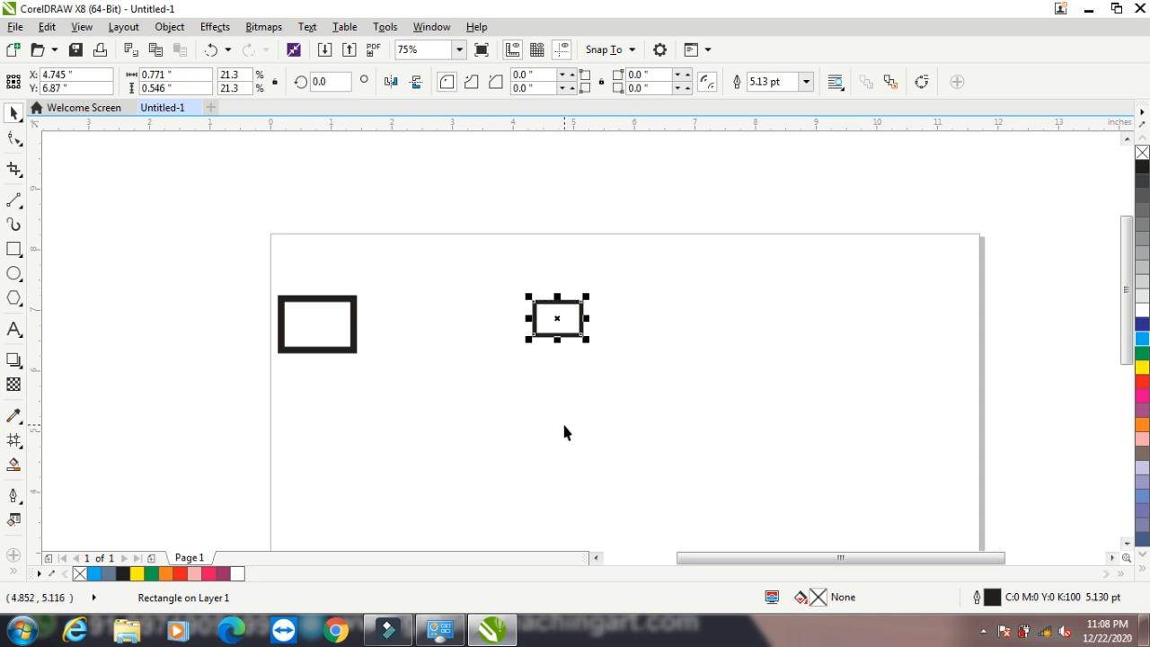
# Turn off Scale with object for the middle rectangle's outline and enlarge it to about 1.27 by 0.90 inches
pyautogui.press('F12')
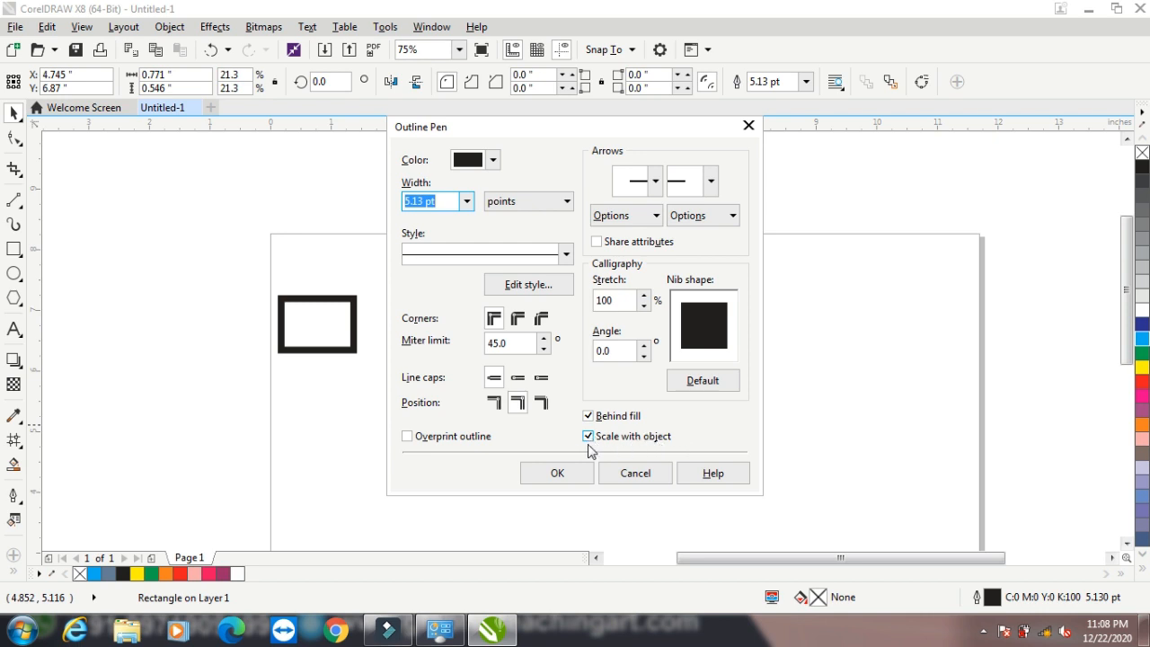
pyautogui.click(587, 436)
pyautogui.click(557, 473)
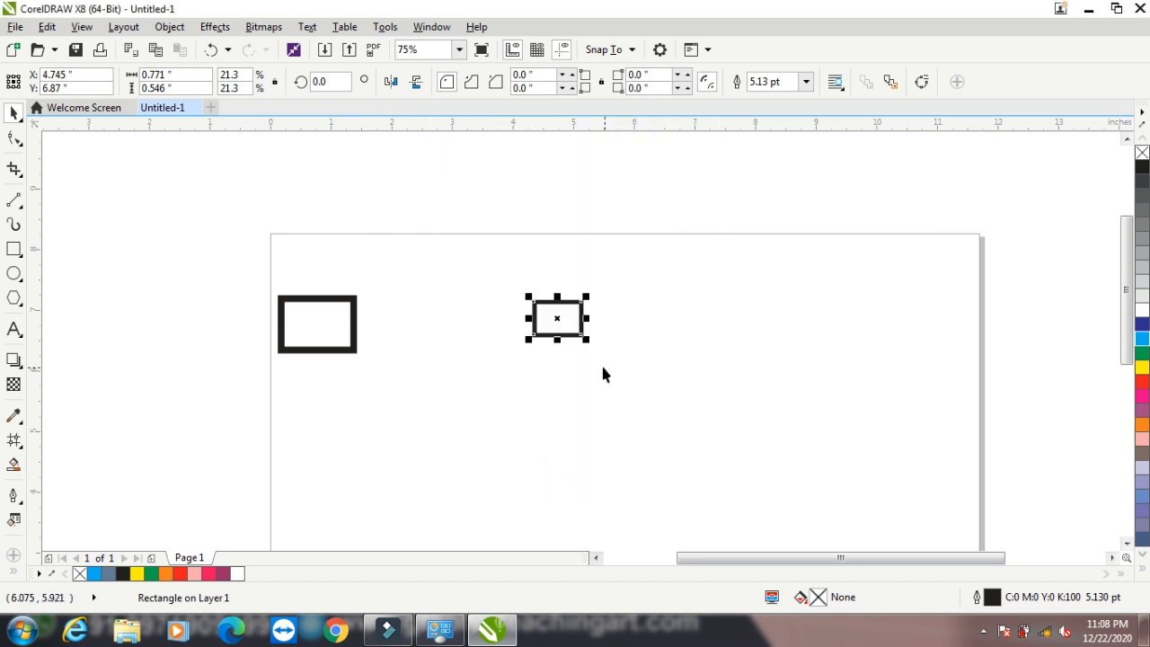
pyautogui.moveTo(588, 344); pyautogui.dragTo(620, 365)
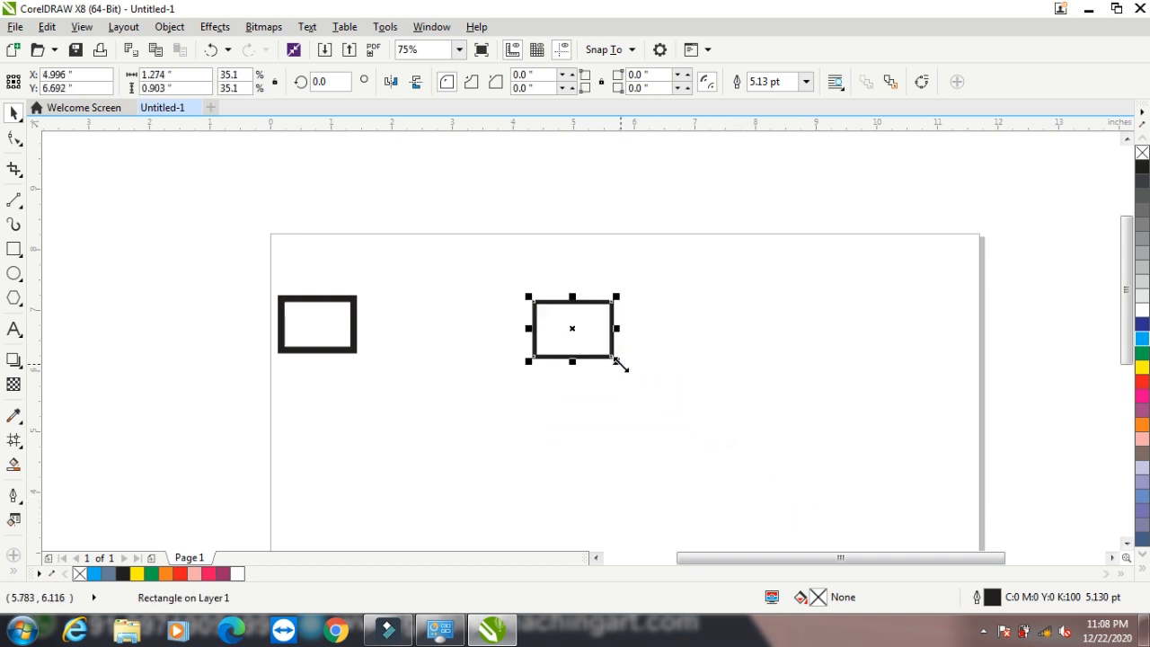
# Enable Scale with object and disable Behind fill for the middle rectangle's outline, and enlarge it to about 3.08 by 2.18 inches
pyautogui.press('F12')
pyautogui.click(587, 435)
pyautogui.click(589, 415)
pyautogui.click(557, 473)
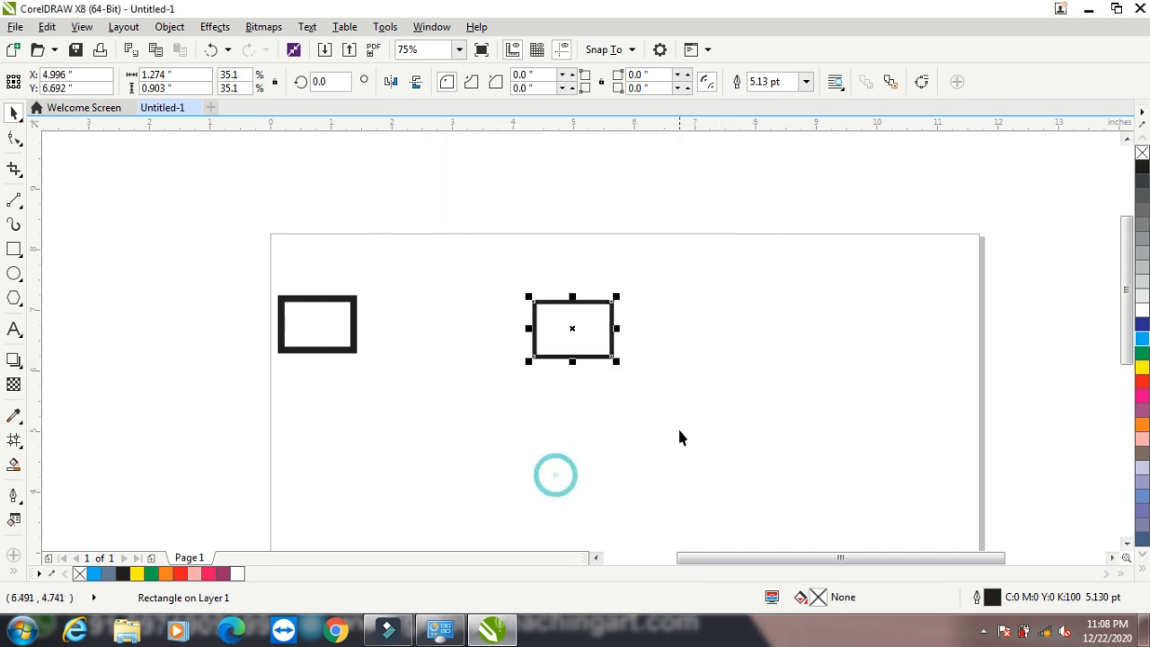
pyautogui.moveTo(614, 358); pyautogui.dragTo(725, 468)
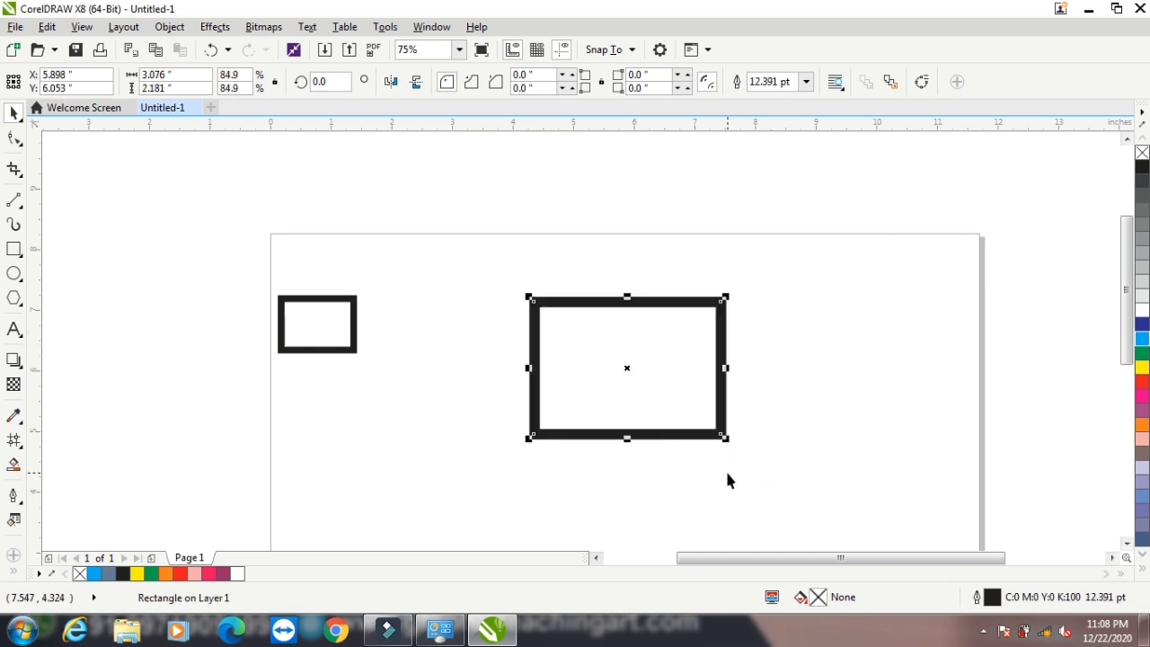
# Enable Behind fill for the middle rectangle's outline and enlarge the rectangle to about 3.58 by 2.54 inches
pyautogui.press('F12')
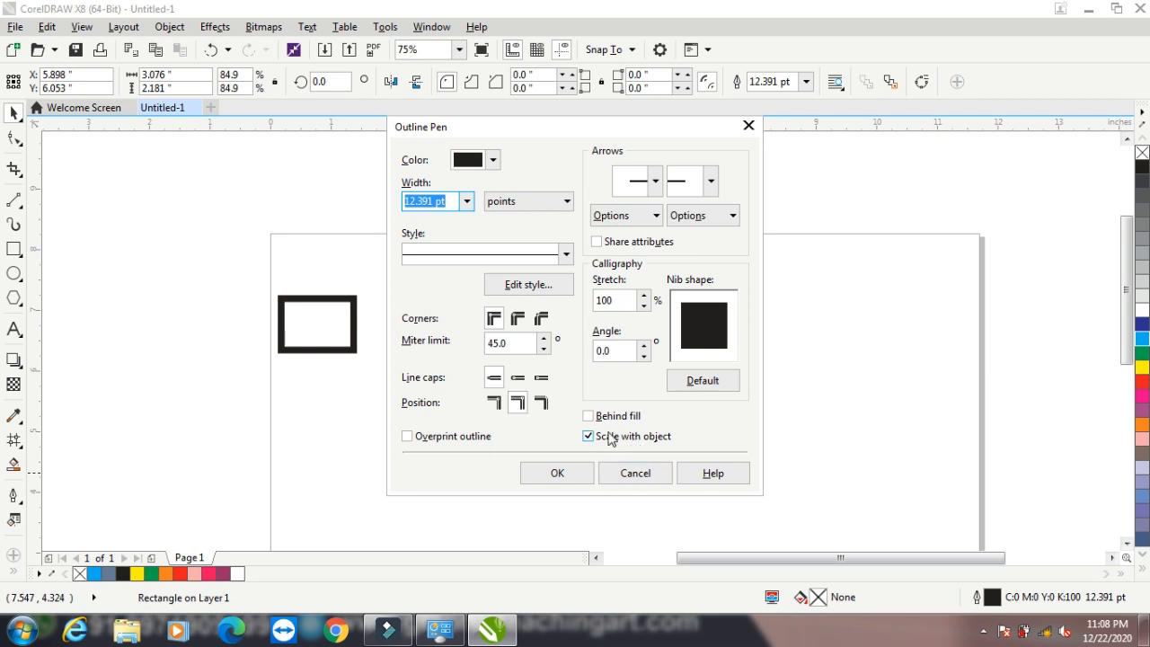
pyautogui.click(589, 416)
pyautogui.click(573, 469)
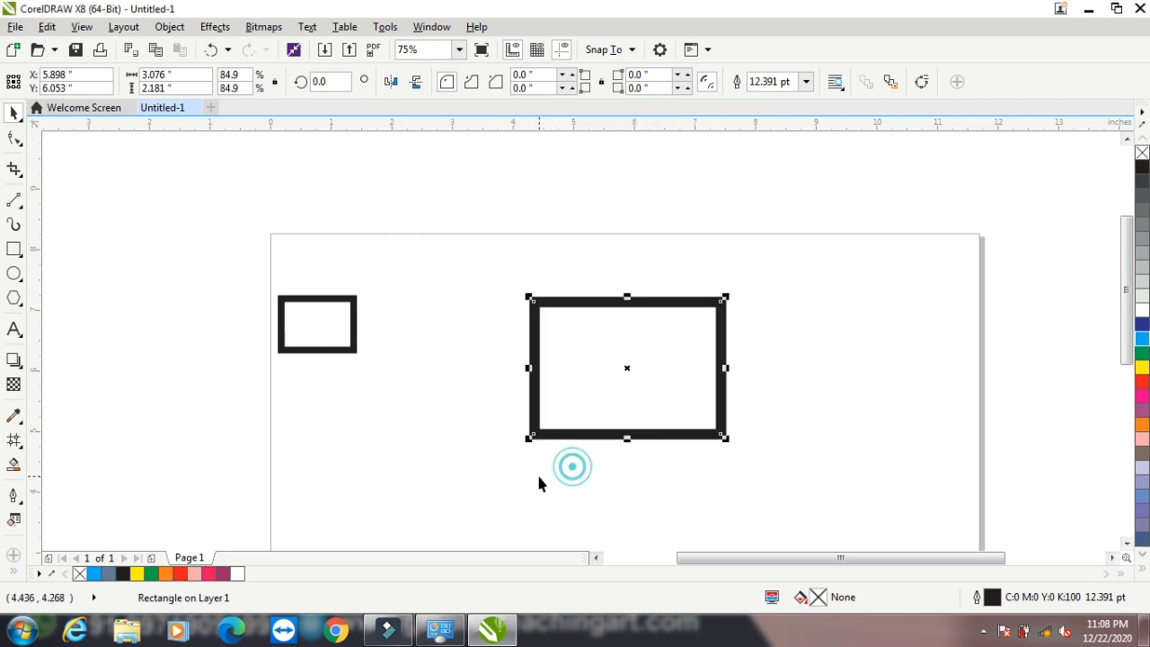
pyautogui.moveTo(726, 438); pyautogui.dragTo(759, 476)
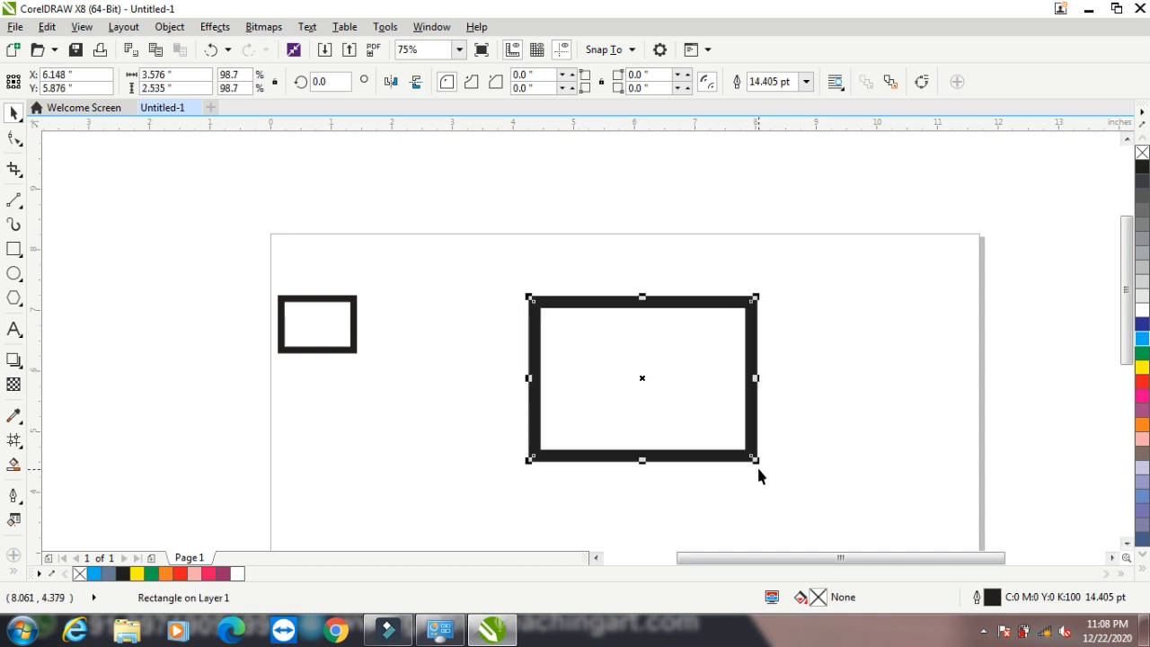
# Turn off Scale with object for the middle rectangle's outline and shrink the rectangle to about 1.98 by 1.40 inches
pyautogui.press('F12')
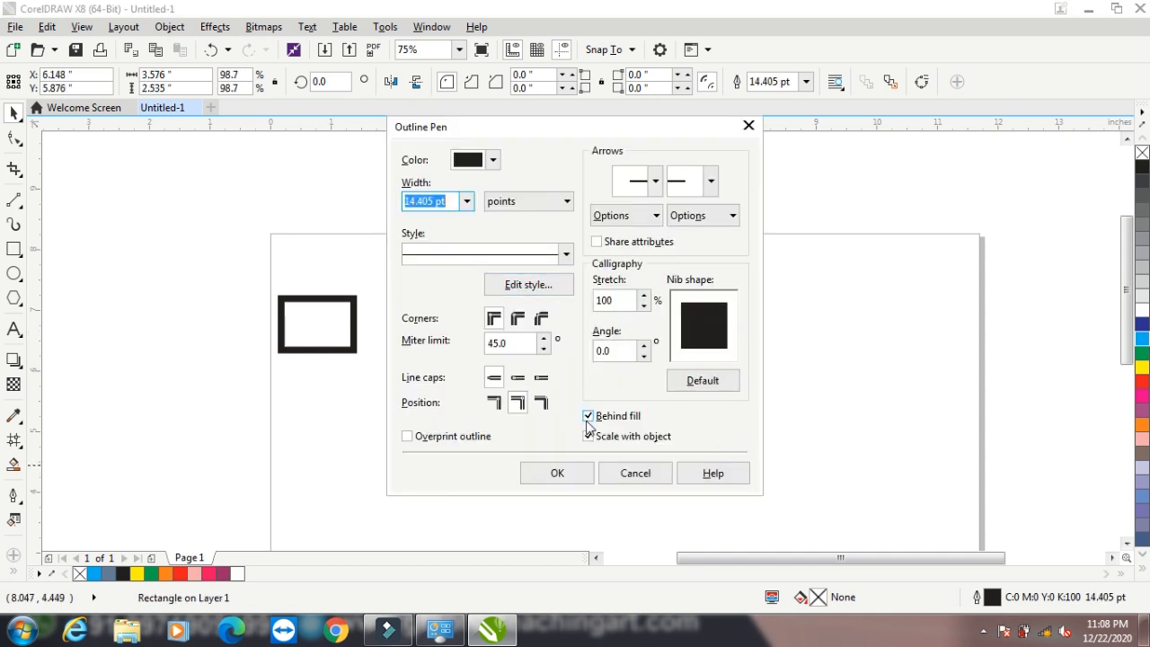
pyautogui.click(589, 437)
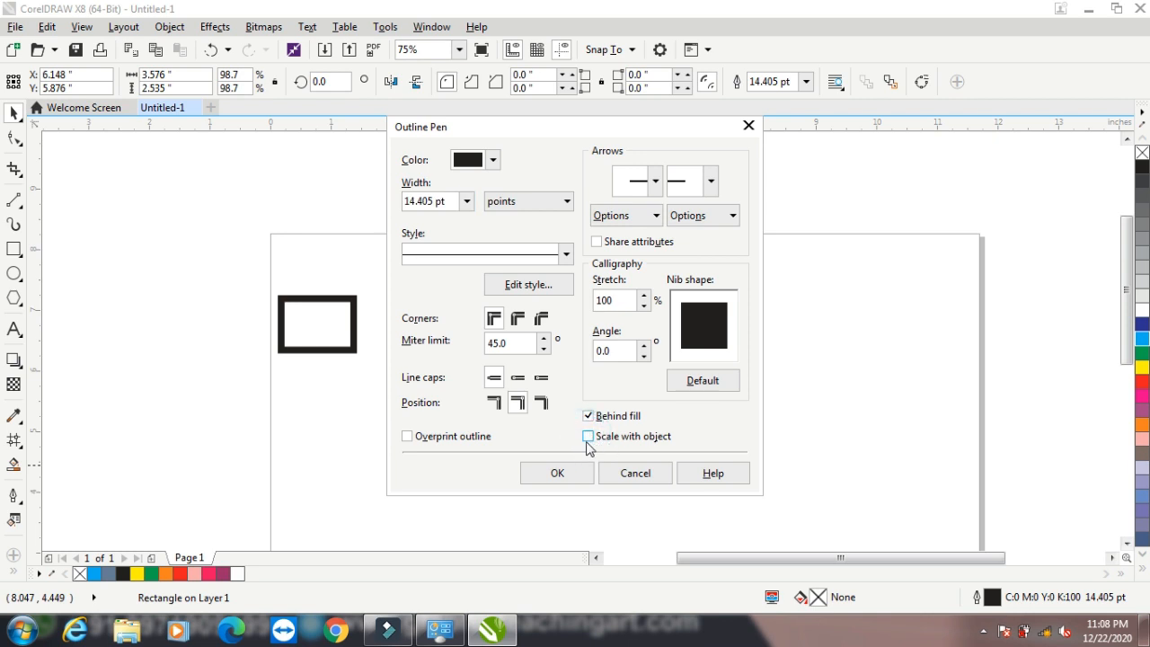
pyautogui.click(563, 475)
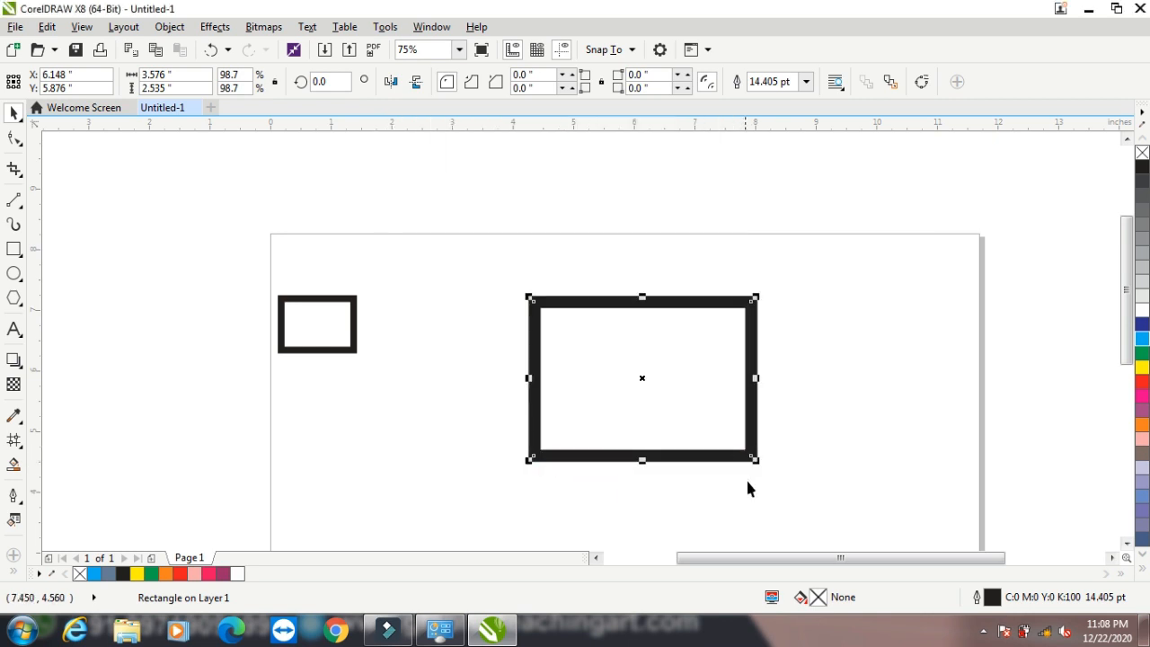
pyautogui.moveTo(755, 461); pyautogui.dragTo(759, 505)
pyautogui.moveTo(756, 459); pyautogui.dragTo(661, 409)
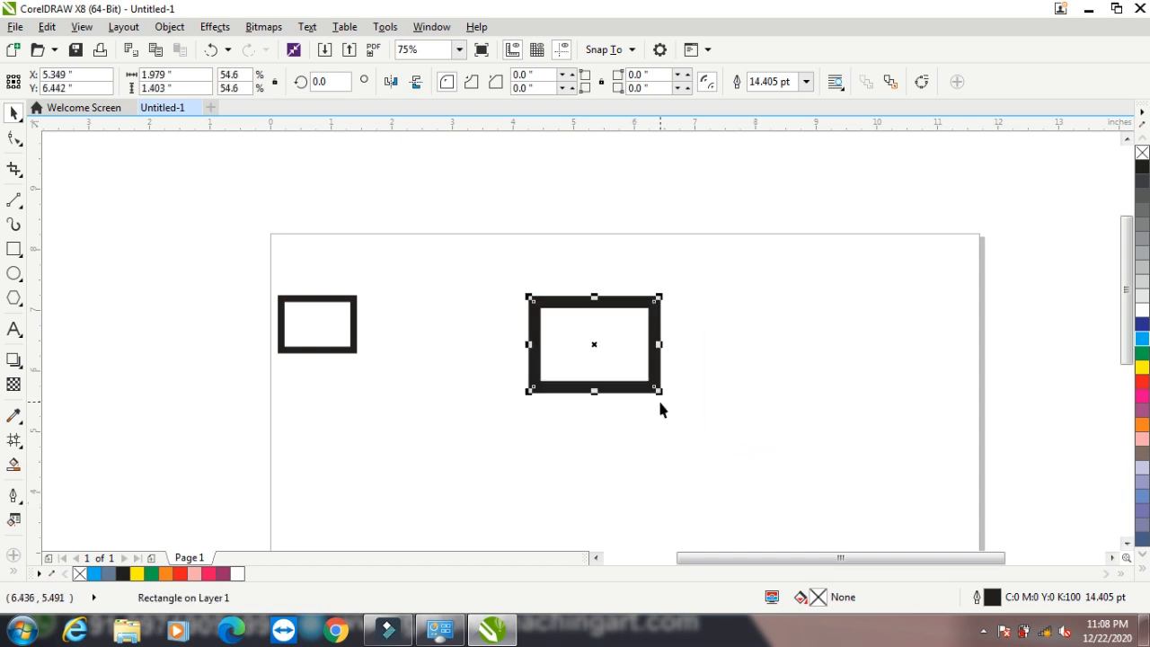
# Check the outline settings of the rectangle near the page's left edge and shrink it to about 1.04 by 0.74 inches
pyautogui.click(354, 349)
pyautogui.press('F12')
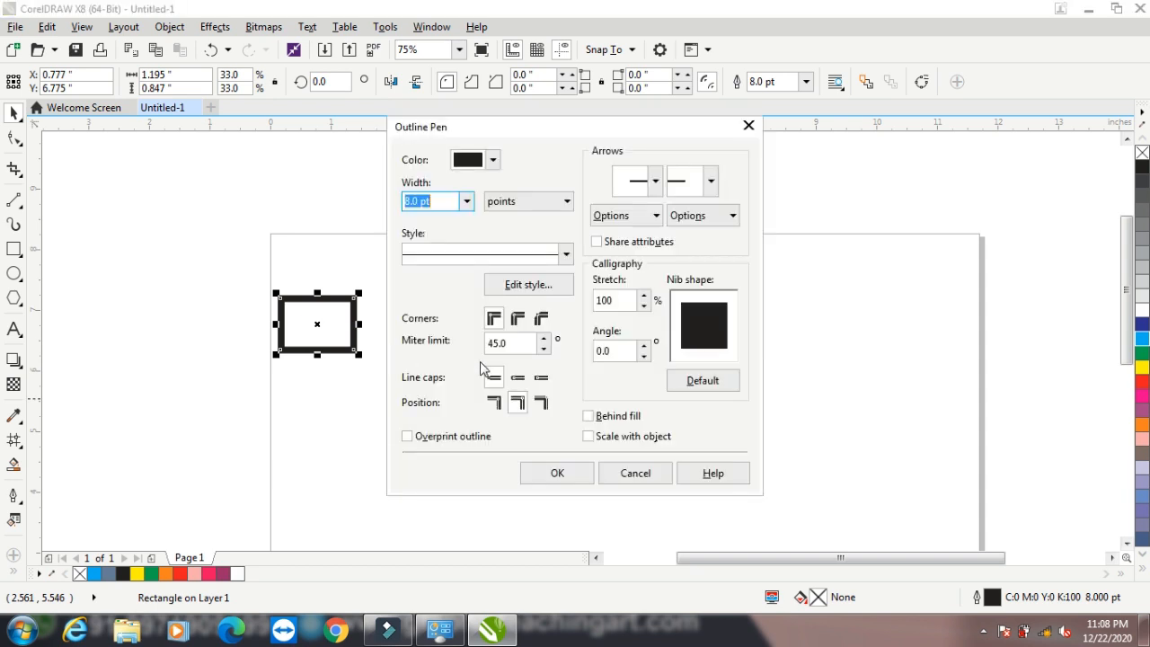
pyautogui.click(563, 478)
pyautogui.moveTo(358, 354)
pyautogui.mouseDown()
pyautogui.moveTo(529, 491)
pyautogui.moveTo(526, 474)
pyautogui.moveTo(352, 350)
pyautogui.mouseUp()
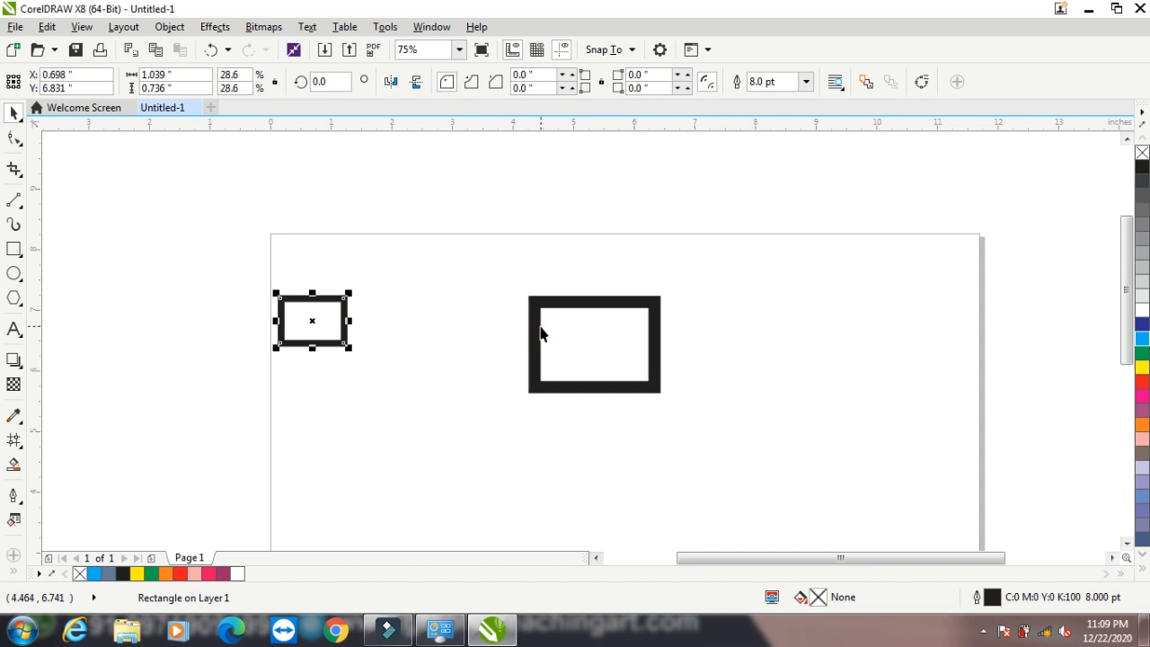
# Enable Behind fill, Scale with object and Overprint outline for the smaller rectangle's outline and resize it to about 1.55 by 1.10 inches
pyautogui.press('F12')
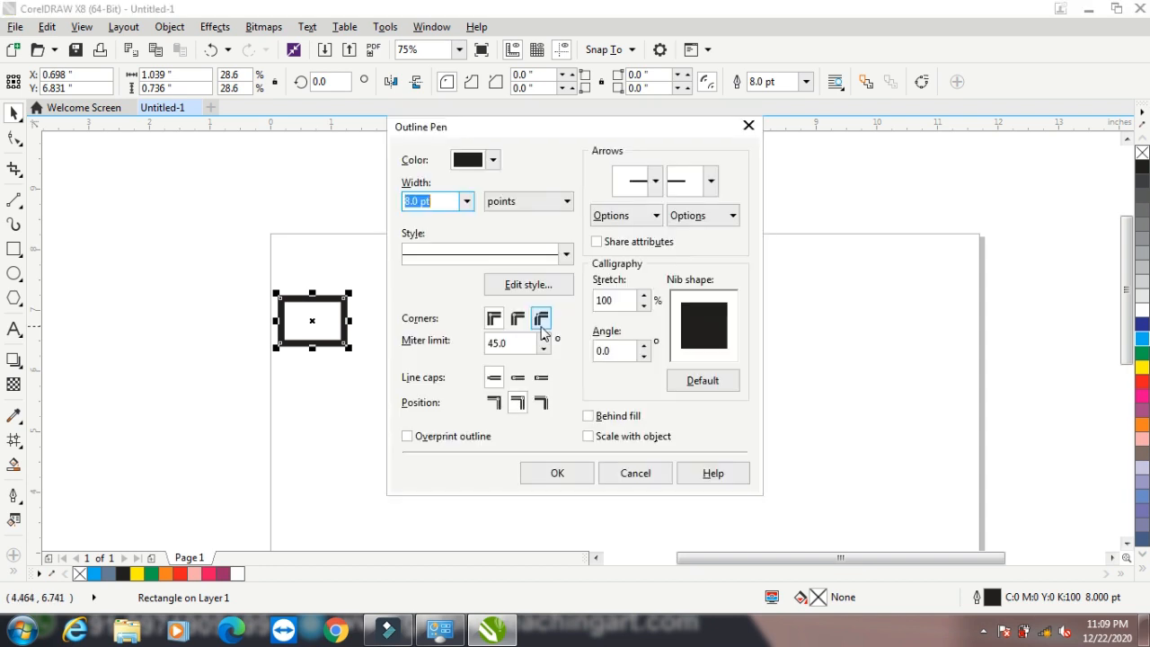
pyautogui.click(589, 416)
pyautogui.click(588, 437)
pyautogui.click(410, 437)
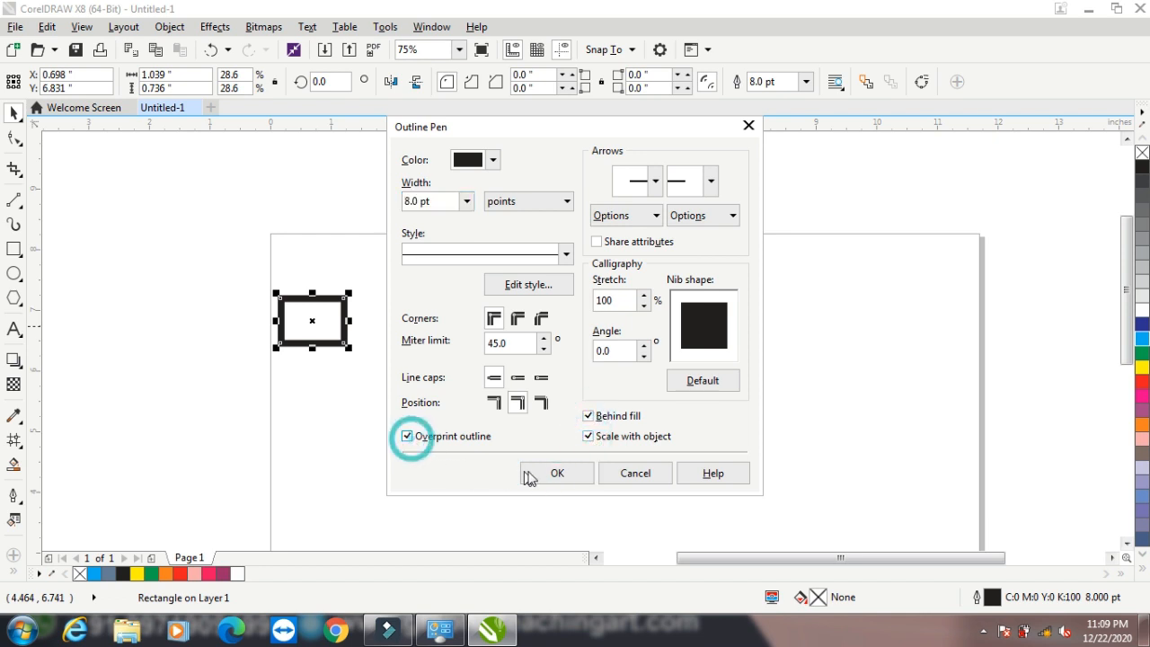
pyautogui.click(533, 469)
pyautogui.moveTo(349, 351); pyautogui.dragTo(548, 542)
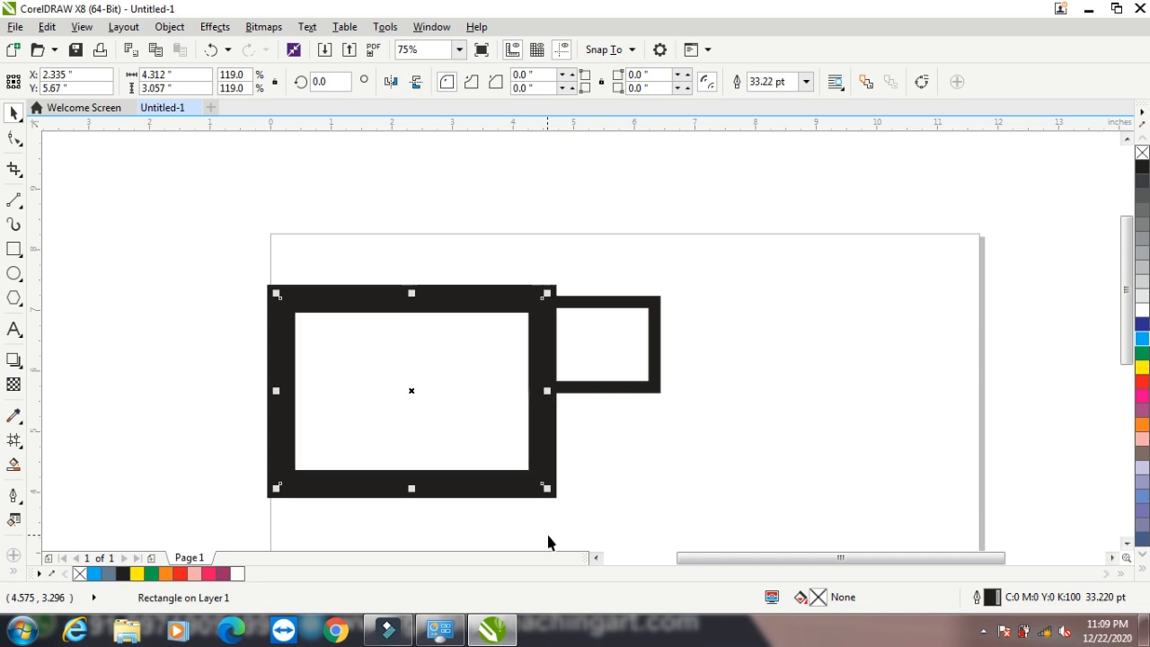
pyautogui.moveTo(539, 482); pyautogui.dragTo(380, 398)
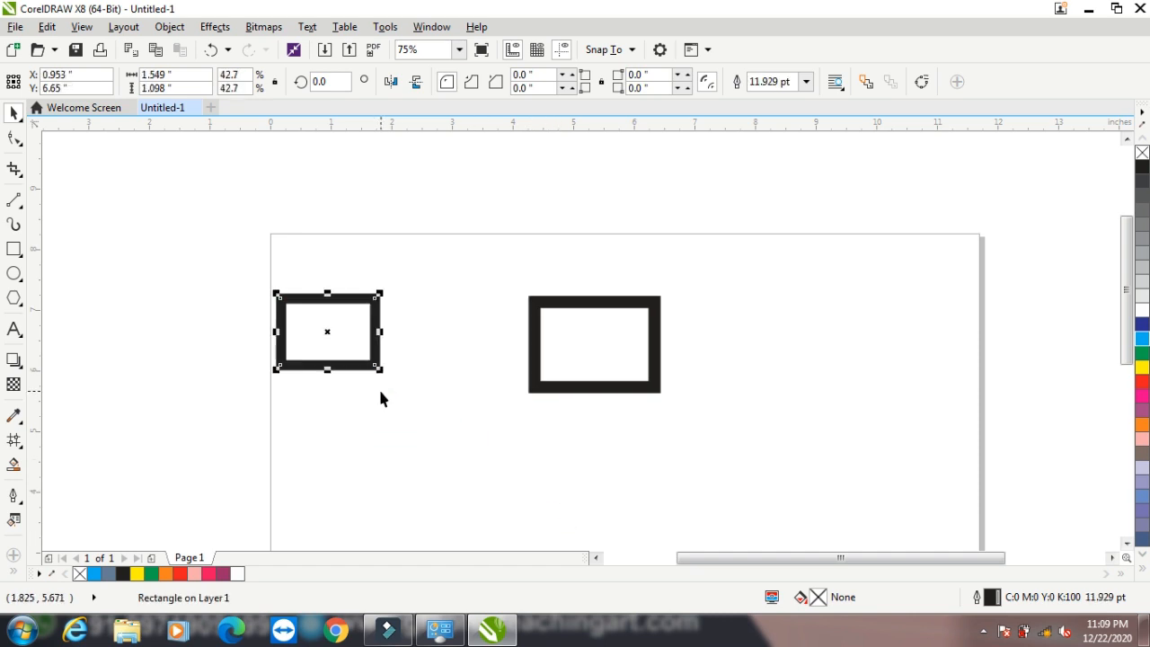
# Try turning off Overprint outline and switching the outline width's unit to inches for the selected rectangle
pyautogui.press('F12')
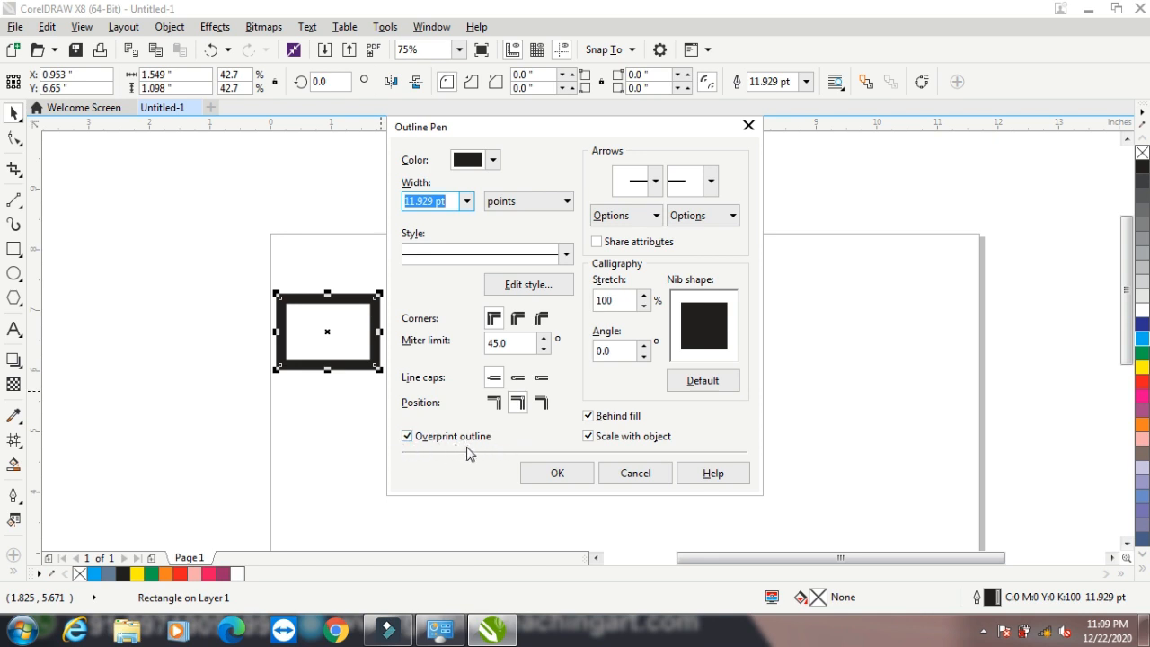
pyautogui.click(407, 438)
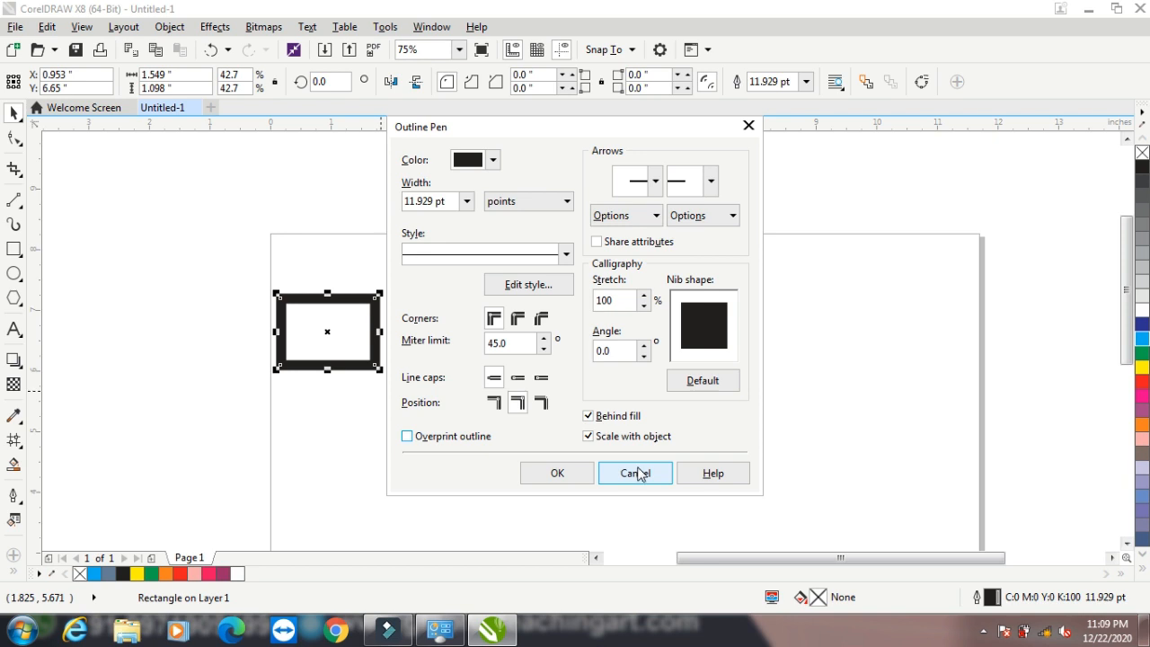
pyautogui.click(526, 203)
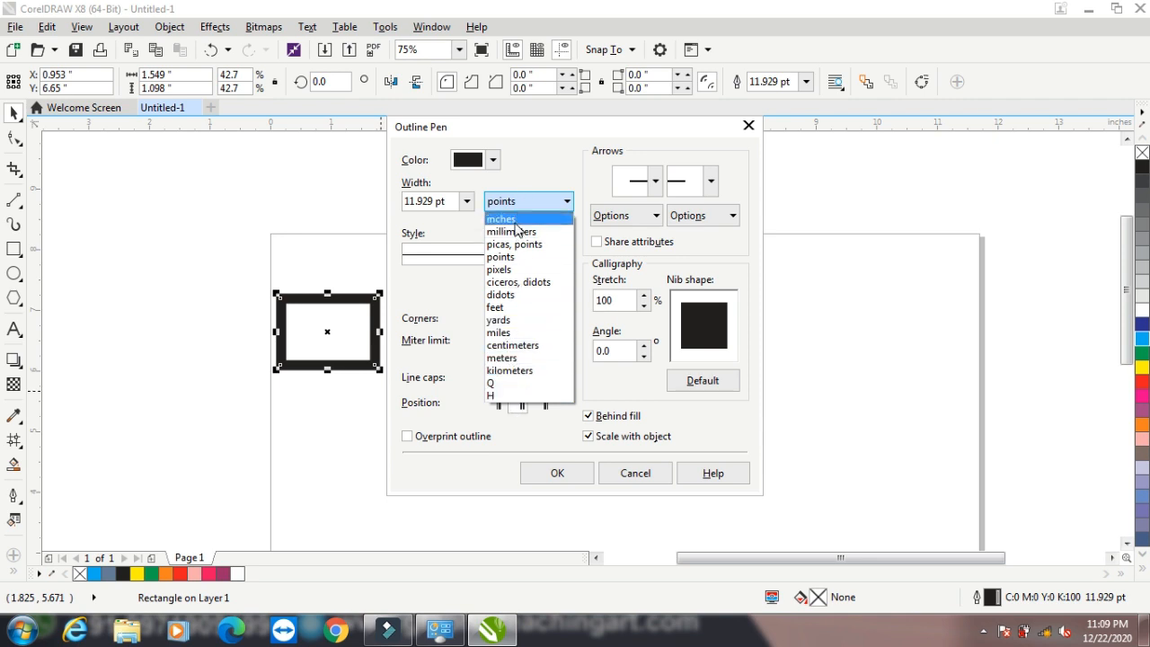
pyautogui.click(537, 219)
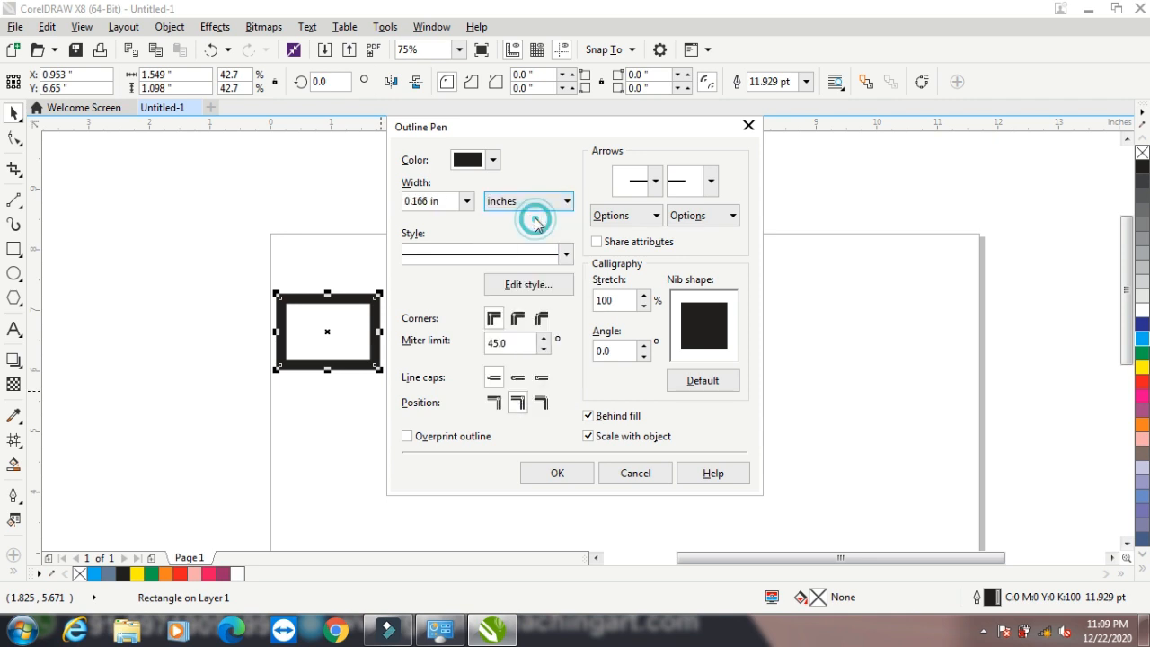
pyautogui.click(466, 202)
pyautogui.click(465, 199)
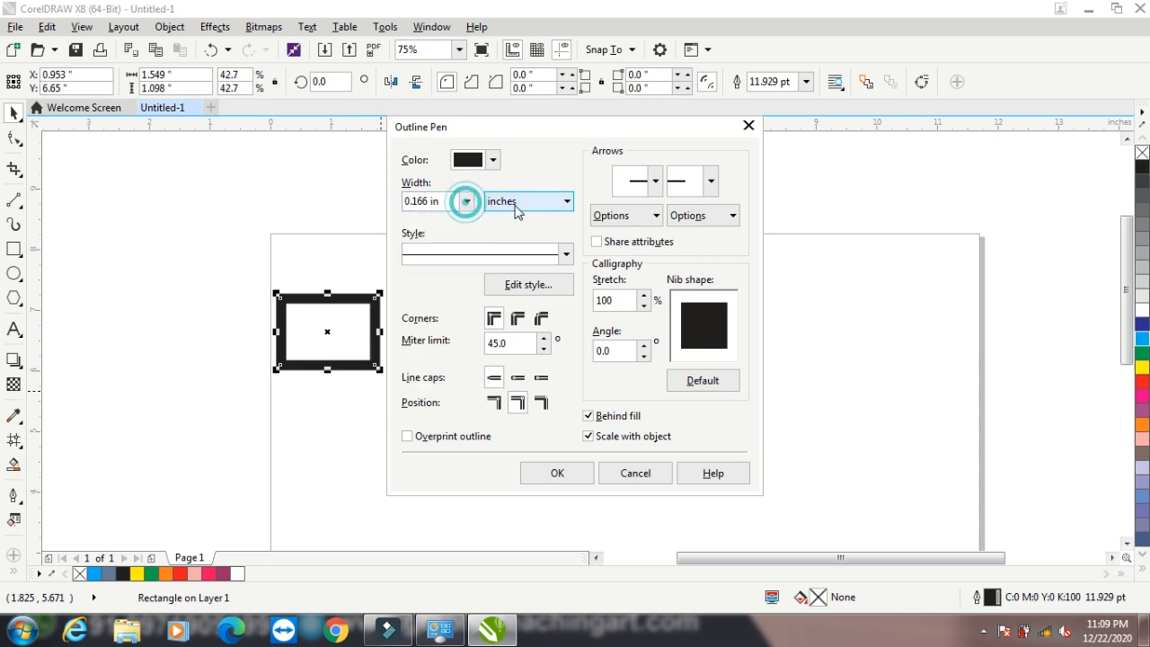
# Try millimeters and points as the outline width's unit and discard the outline changes
pyautogui.click(517, 203)
pyautogui.click(512, 232)
pyautogui.click(466, 201)
pyautogui.click(466, 201)
pyautogui.click(526, 202)
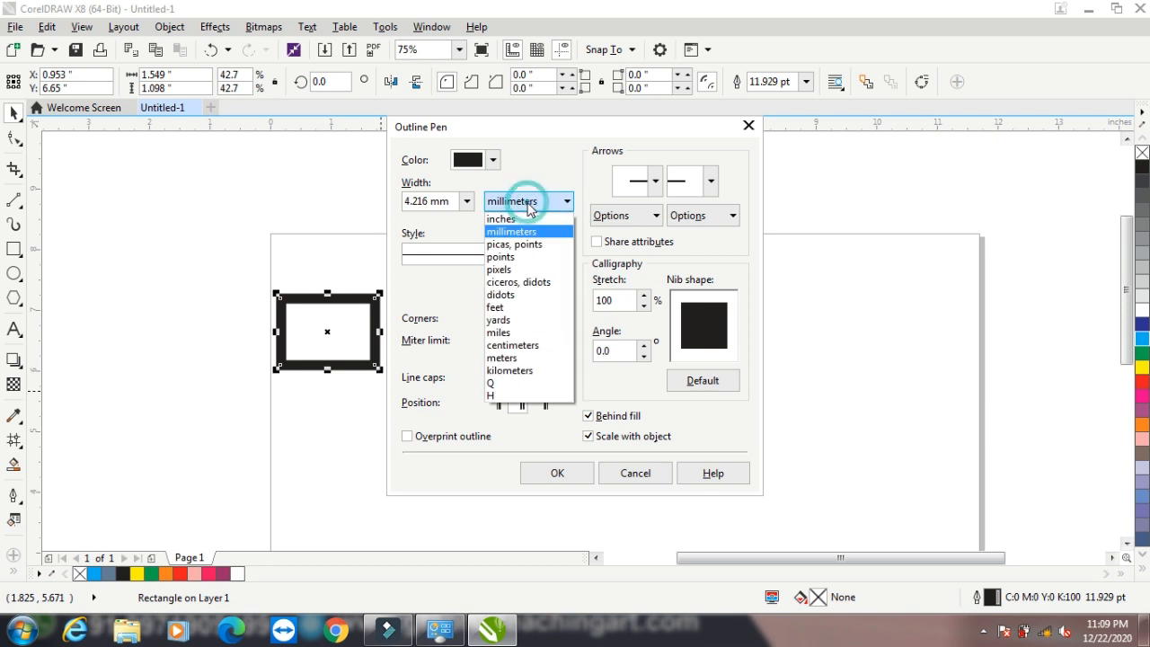
pyautogui.click(516, 257)
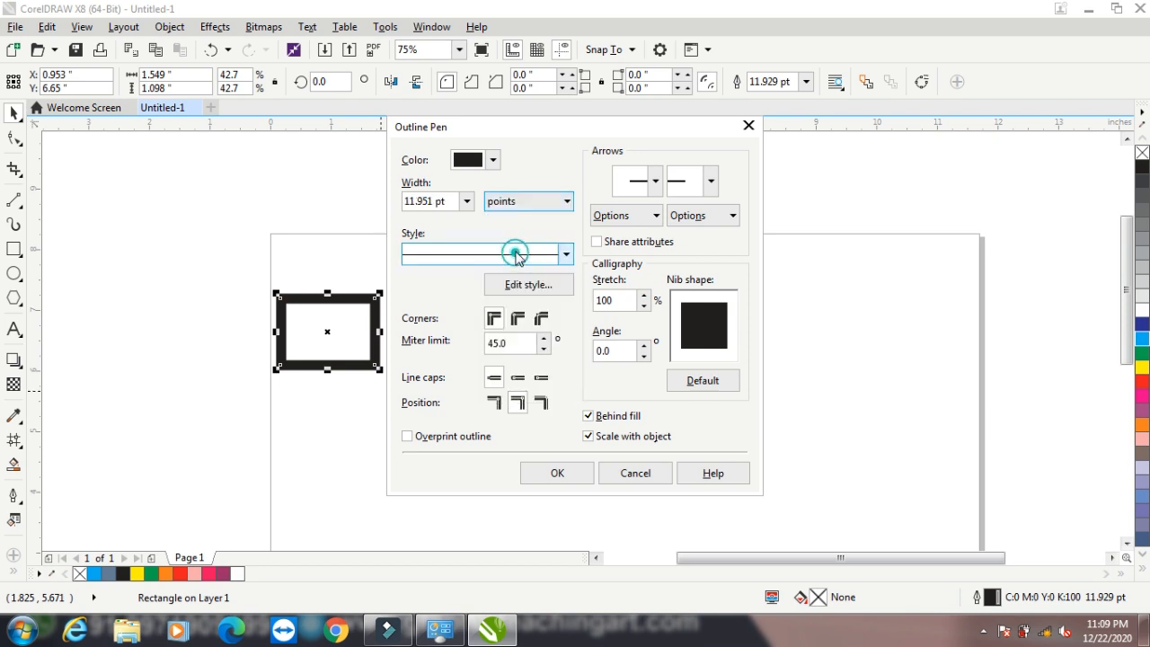
pyautogui.click(466, 201)
pyautogui.click(467, 201)
pyautogui.click(525, 201)
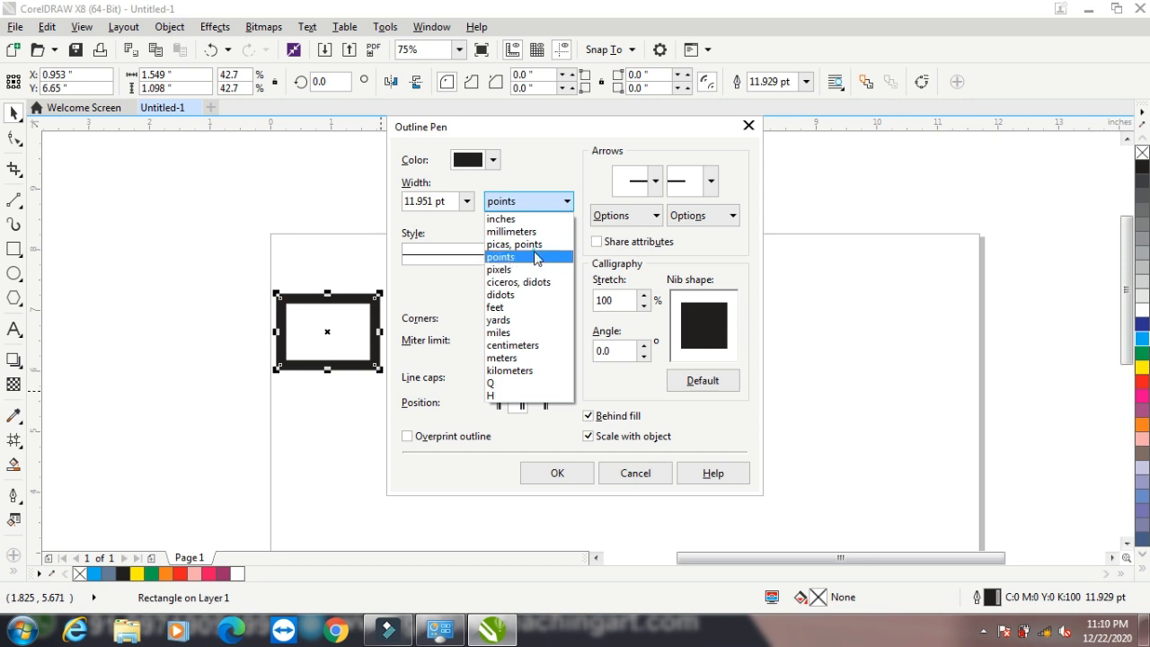
pyautogui.click(536, 258)
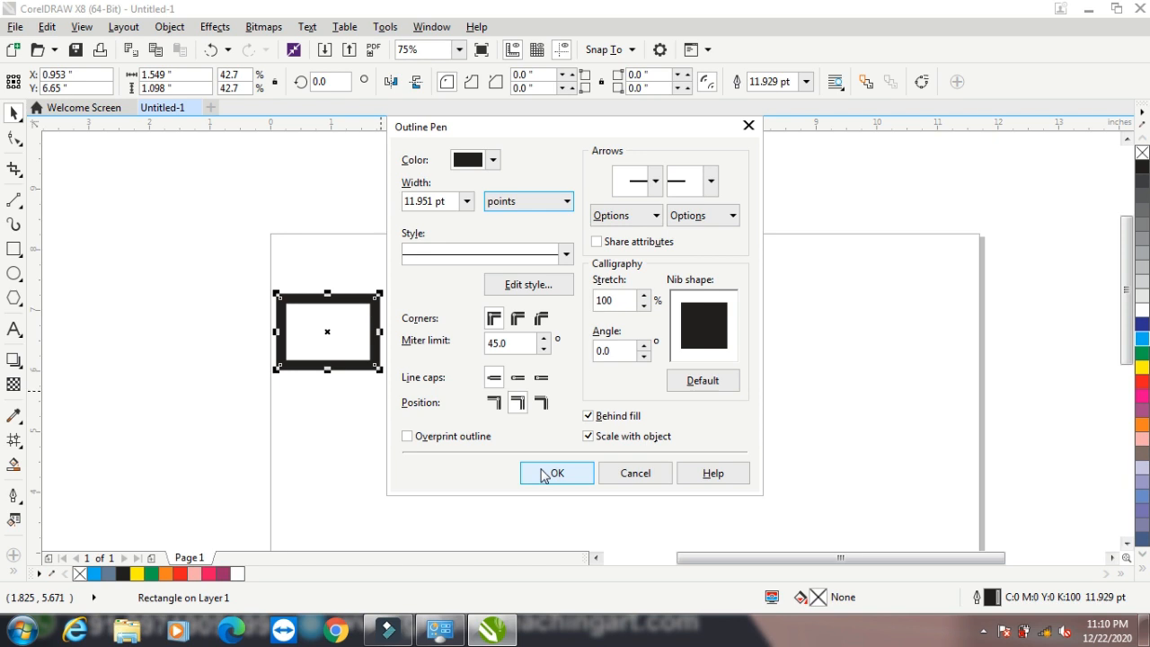
pyautogui.click(632, 475)
# Delete both rectangles and draw a new one about 3.26 by 2.85 inches in the upper-left part of the page
pyautogui.moveTo(186, 231); pyautogui.dragTo(755, 438)
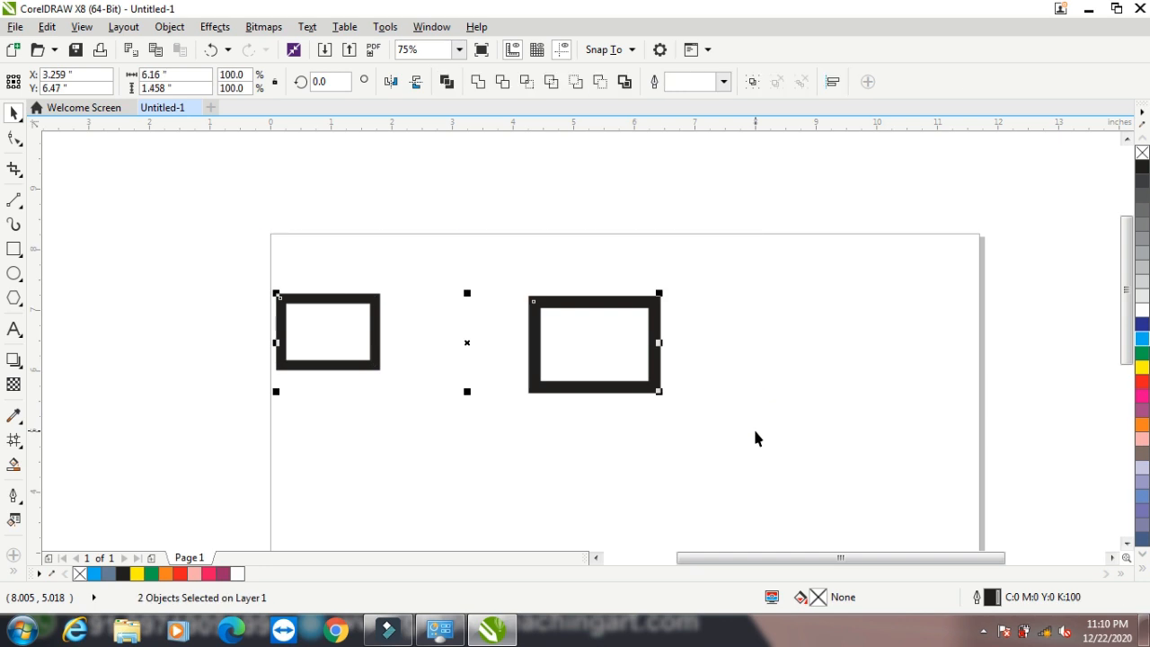
pyautogui.press('Delete')
pyautogui.click(14, 249)
pyautogui.moveTo(349, 276); pyautogui.dragTo(548, 449)
pyautogui.click(13, 112)
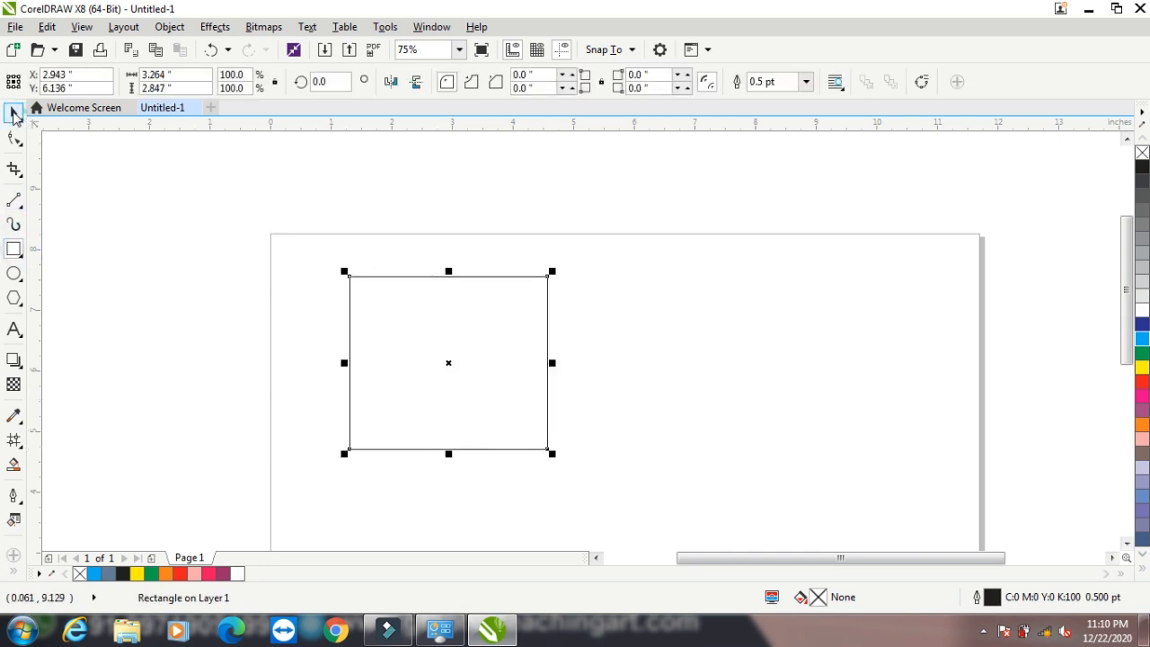
# Use Outline Color to give the rectangle a blue outline of C 88, M 71, Y 0, K 0
pyautogui.click(13, 495)
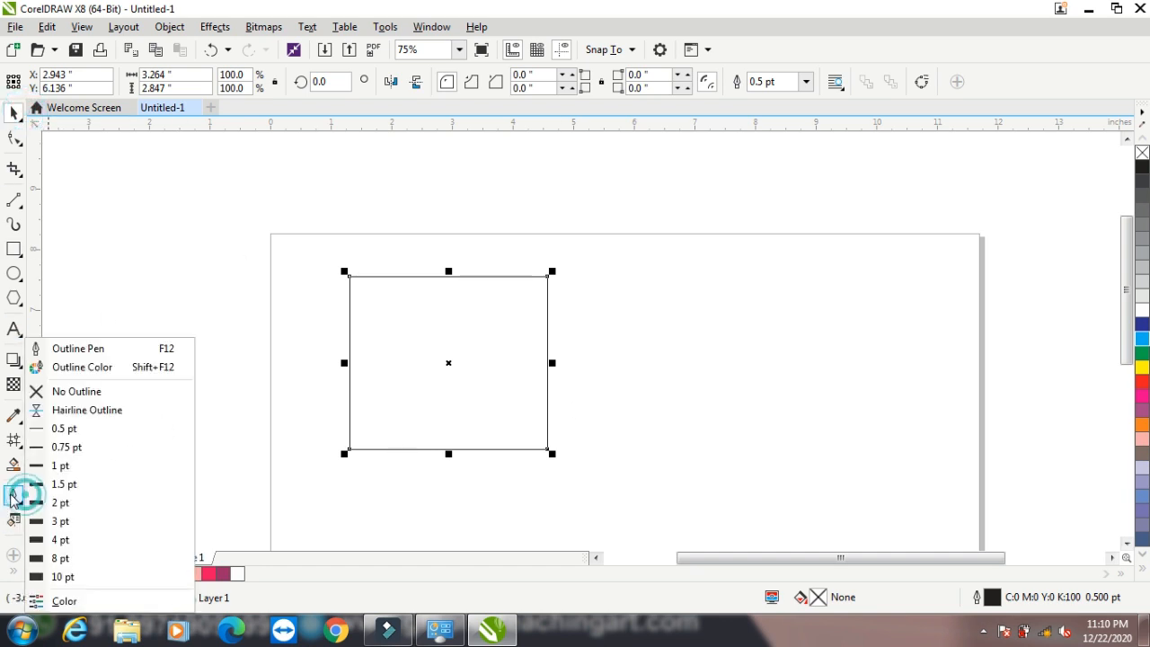
pyautogui.click(133, 368)
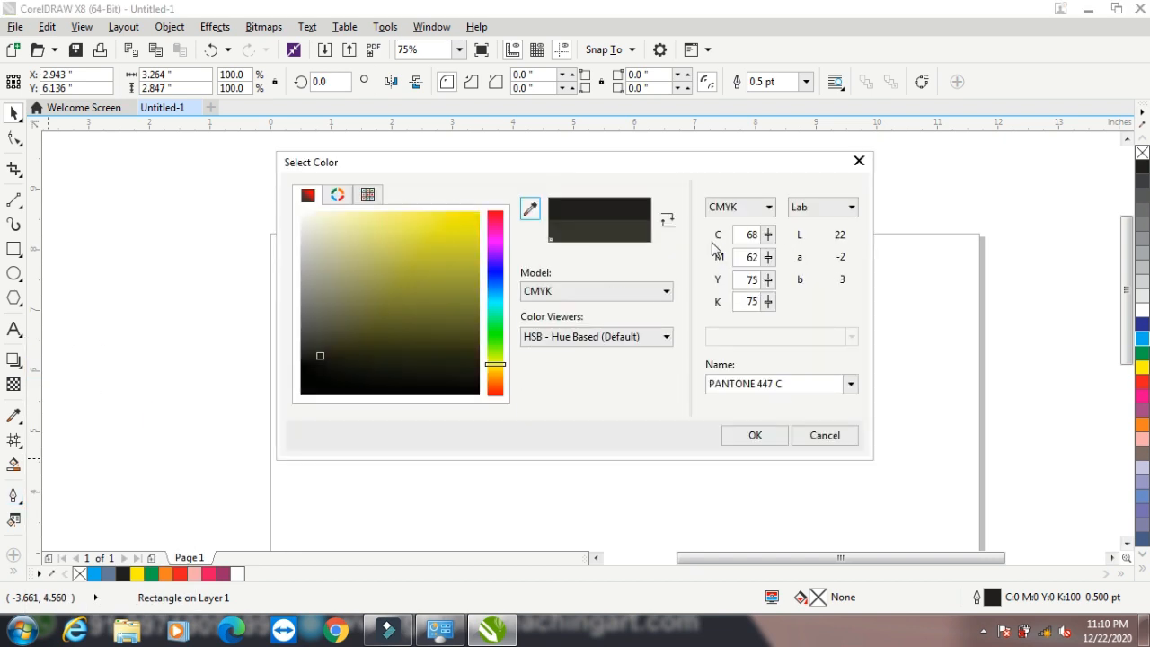
pyautogui.moveTo(562, 172); pyautogui.dragTo(759, 205)
pyautogui.click(704, 185)
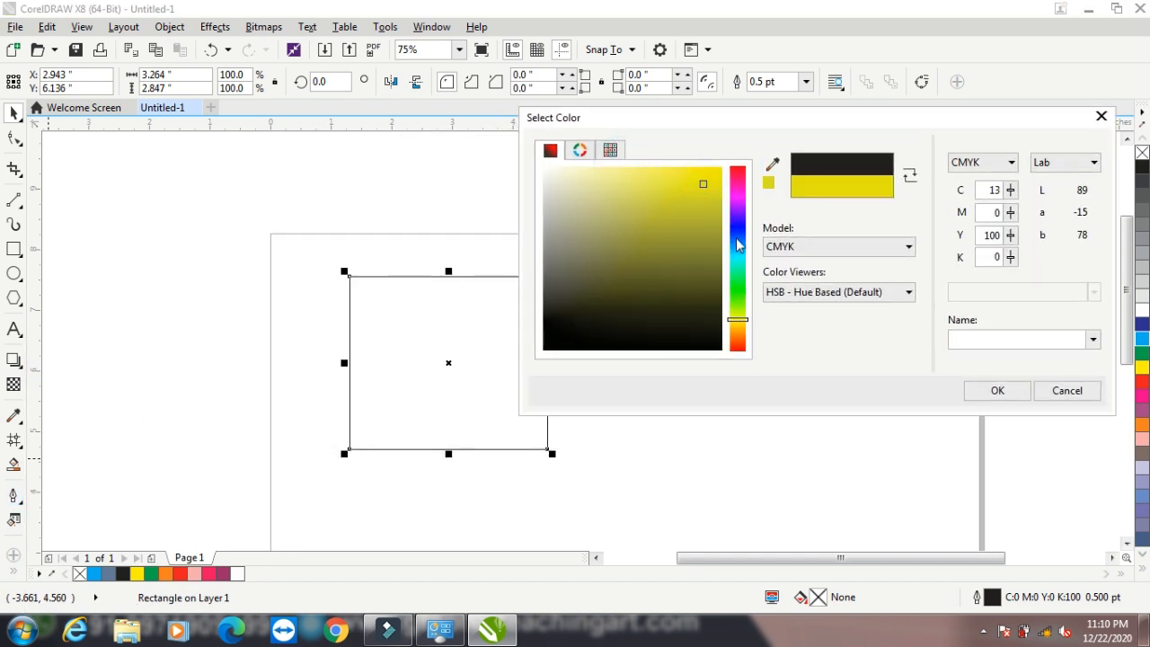
pyautogui.click(737, 236)
pyautogui.click(996, 391)
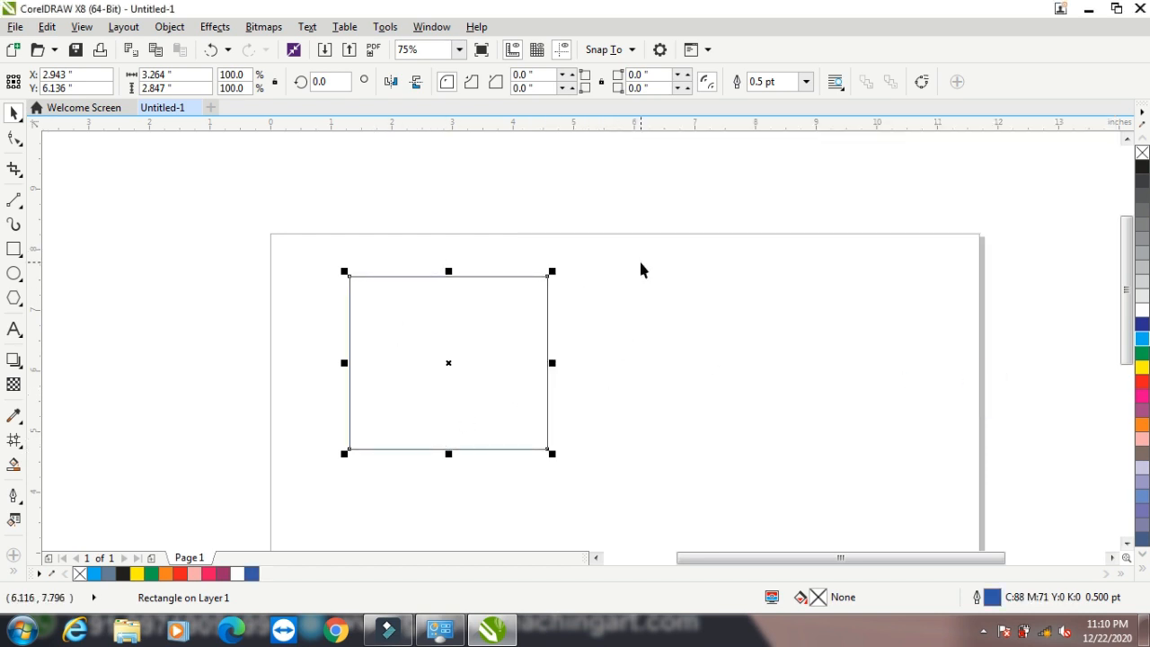
# Set the rectangle's outline width to 10 pt with the Outline Pen
pyautogui.press('F12')
pyautogui.click(467, 201)
pyautogui.click(444, 346)
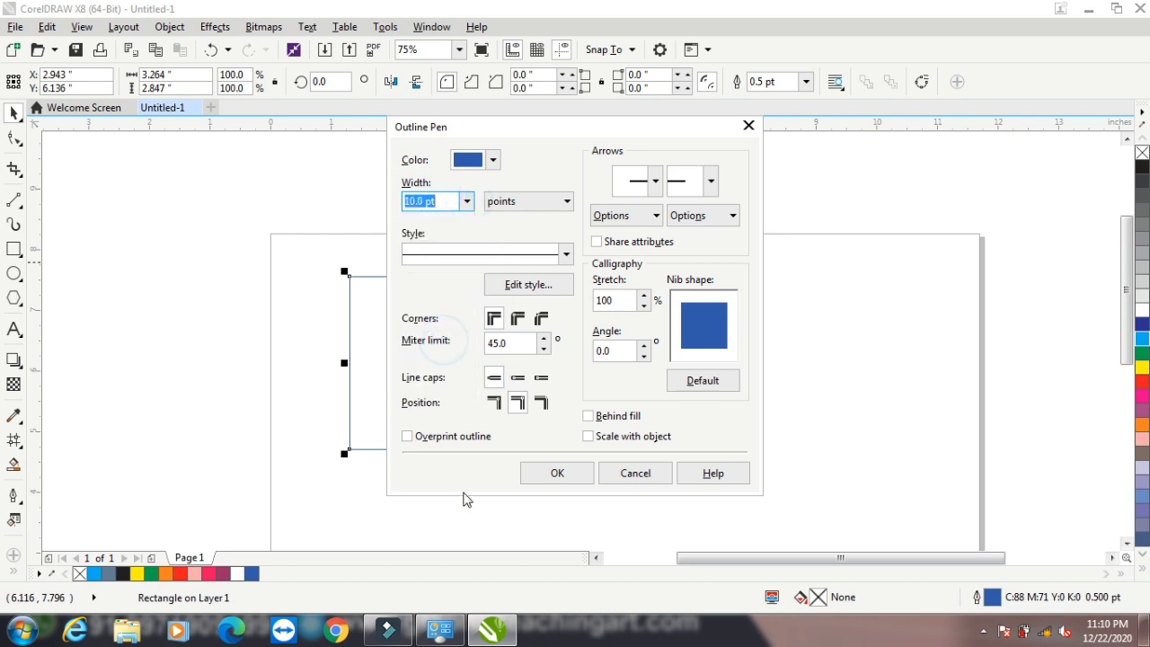
pyautogui.click(564, 479)
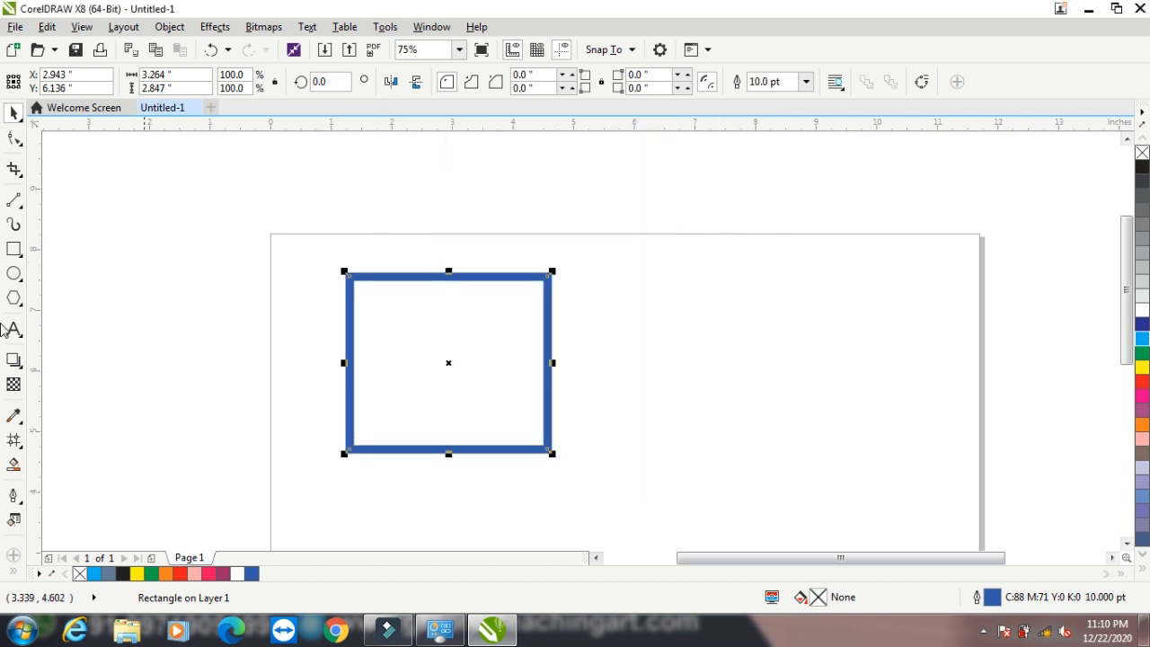
# Recolor the rectangle's outline to red C 4, M 100, Y 100, K 1 with Outline Color
pyautogui.click(14, 495)
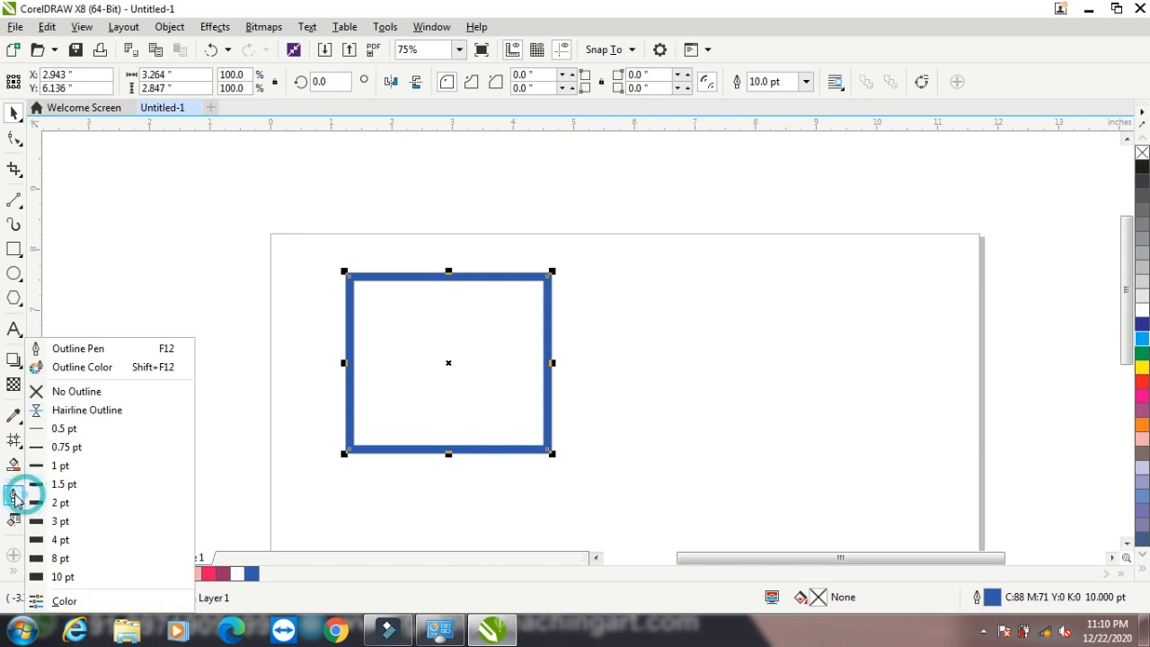
pyautogui.click(108, 368)
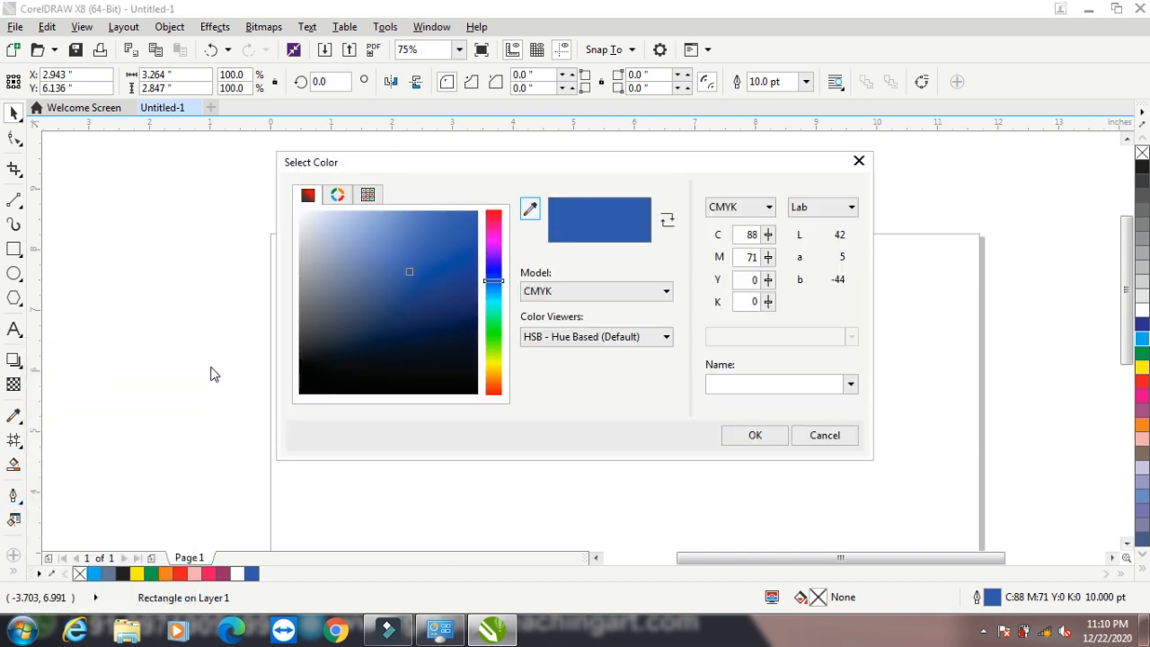
pyautogui.click(494, 214)
pyautogui.click(460, 230)
pyautogui.moveTo(557, 174); pyautogui.dragTo(753, 169)
pyautogui.click(945, 430)
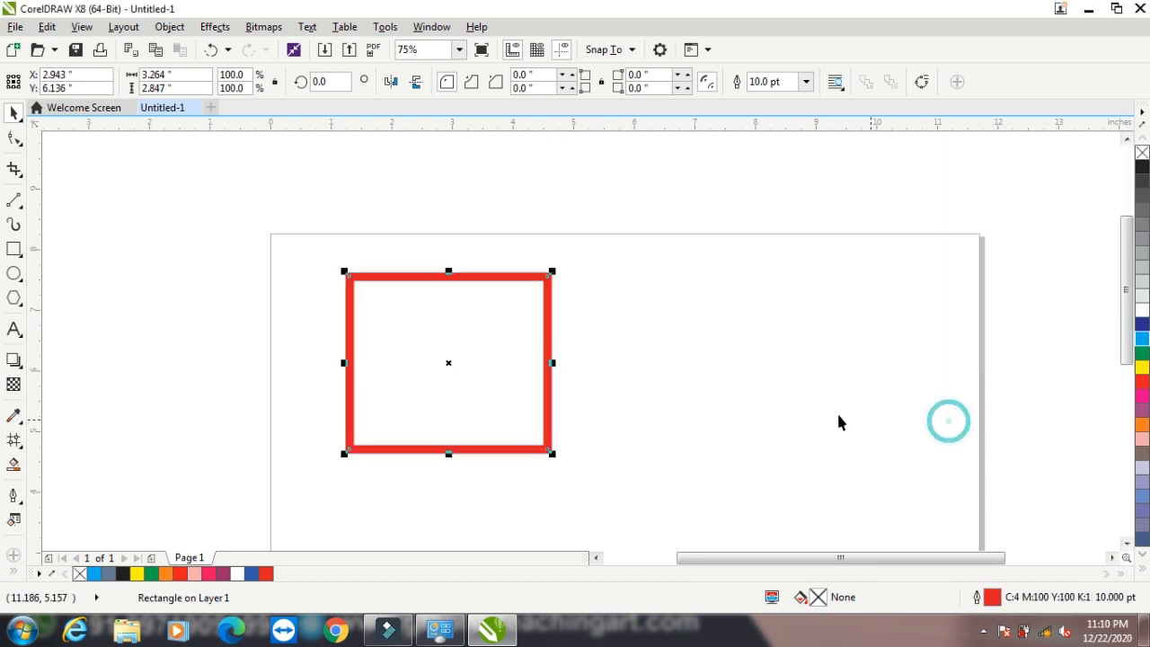
# Look through the outline color's model list, Color Harmonies mixer and PANTONE solid coated palette, keeping CMYK as the model
pyautogui.click(14, 496)
pyautogui.click(79, 369)
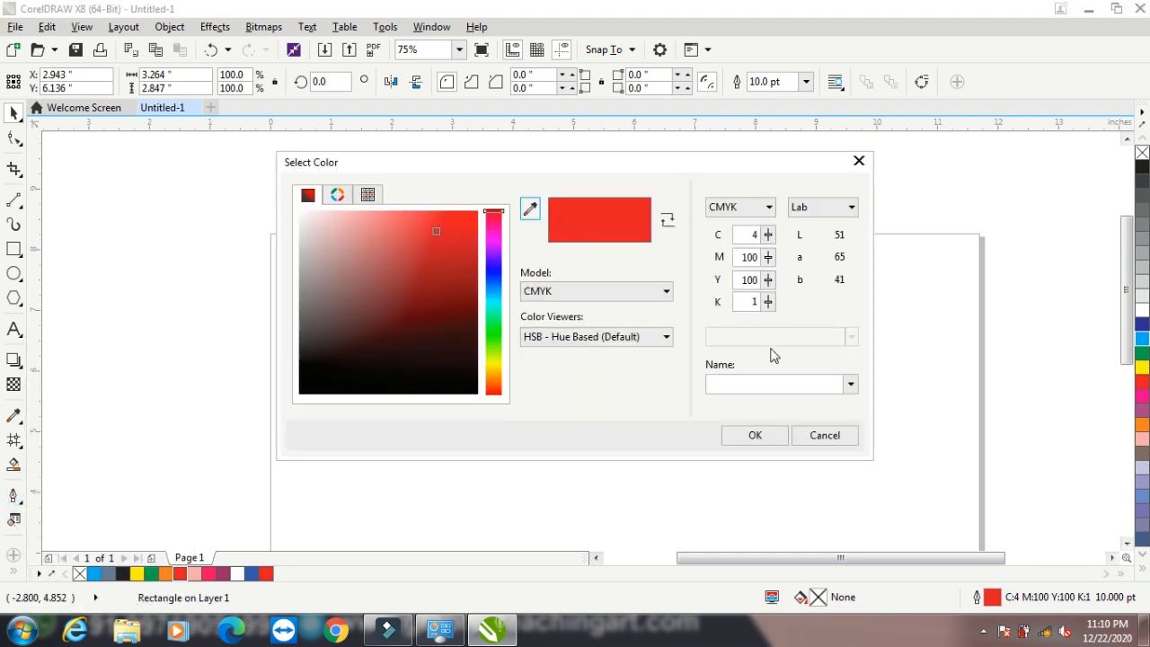
pyautogui.click(600, 295)
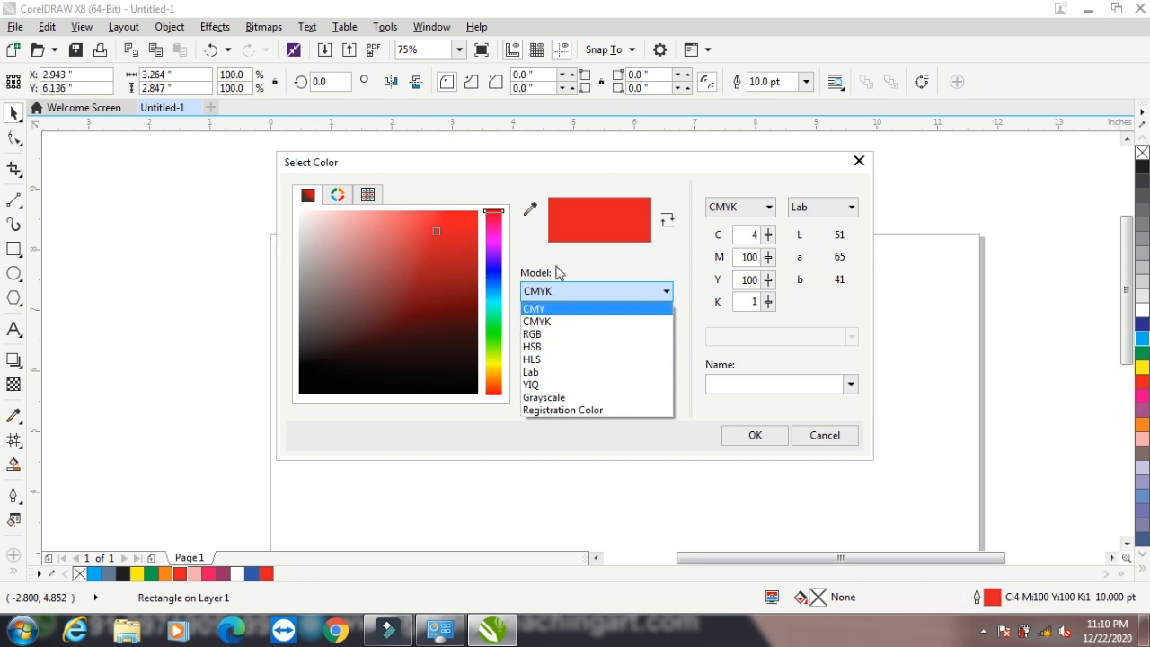
pyautogui.click(554, 326)
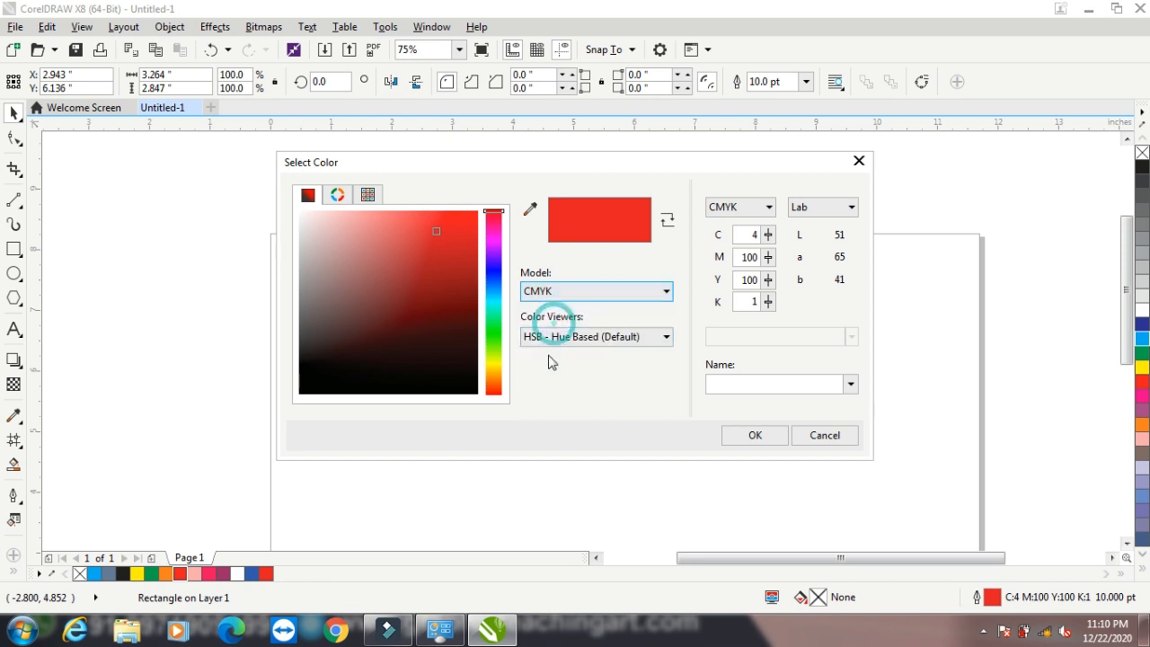
pyautogui.click(334, 195)
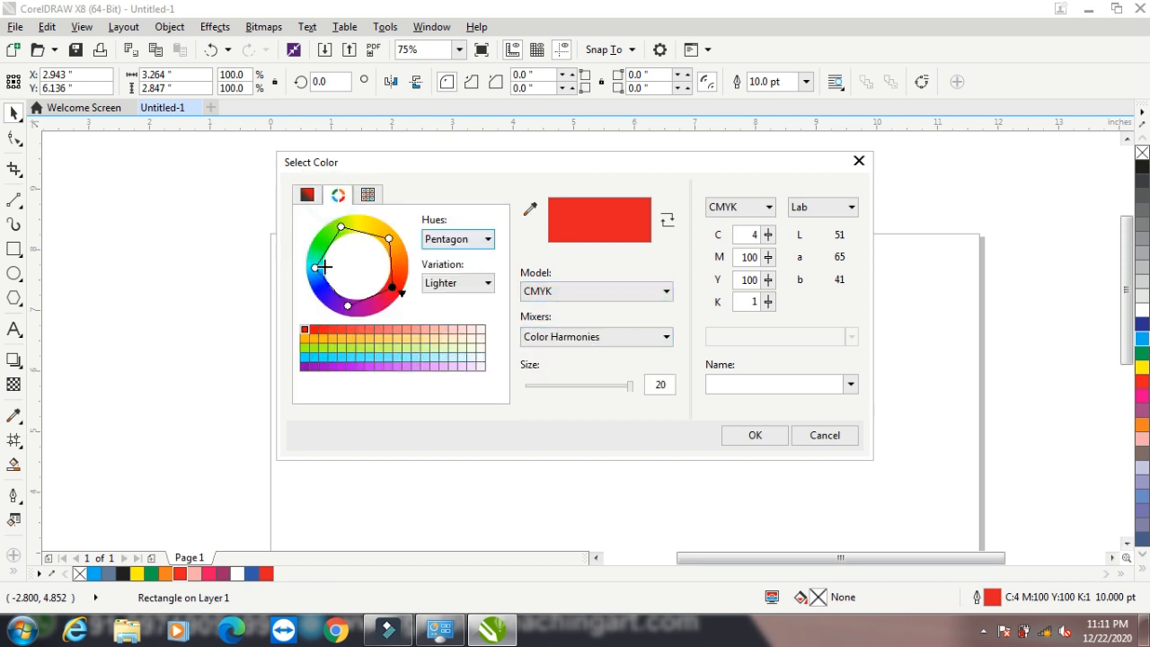
pyautogui.click(368, 194)
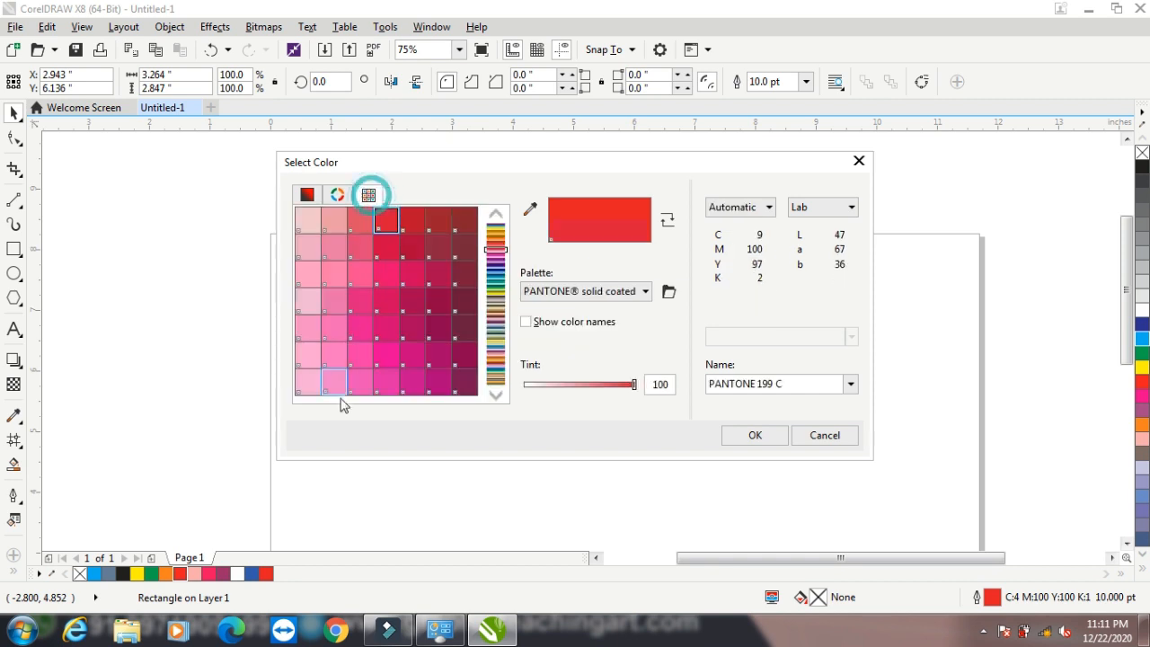
# Set the outline color's CMYK components to C 0, M 100, Y 100, K 0 in the color viewer
pyautogui.click(307, 195)
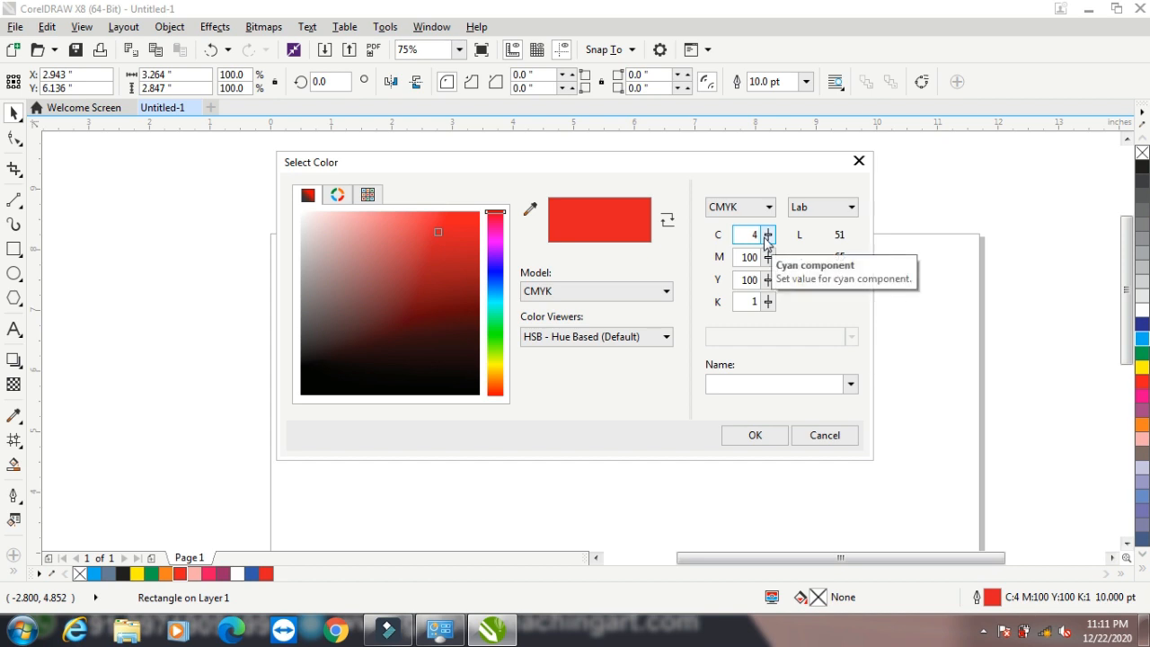
pyautogui.moveTo(767, 233); pyautogui.dragTo(764, 398)
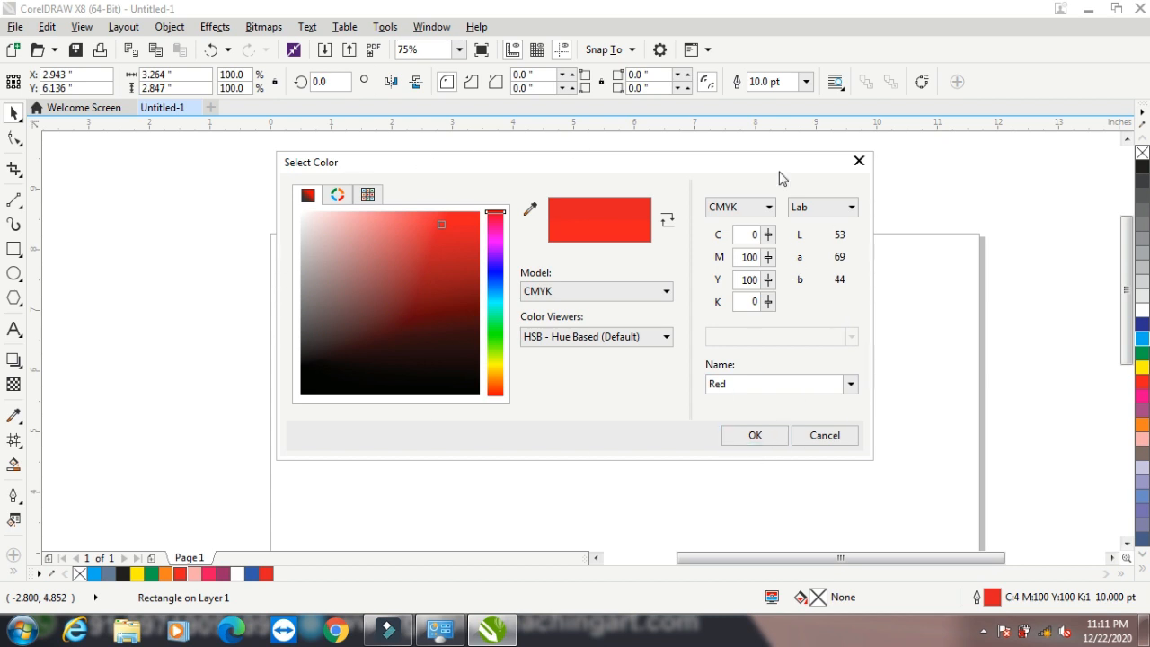
pyautogui.click(765, 433)
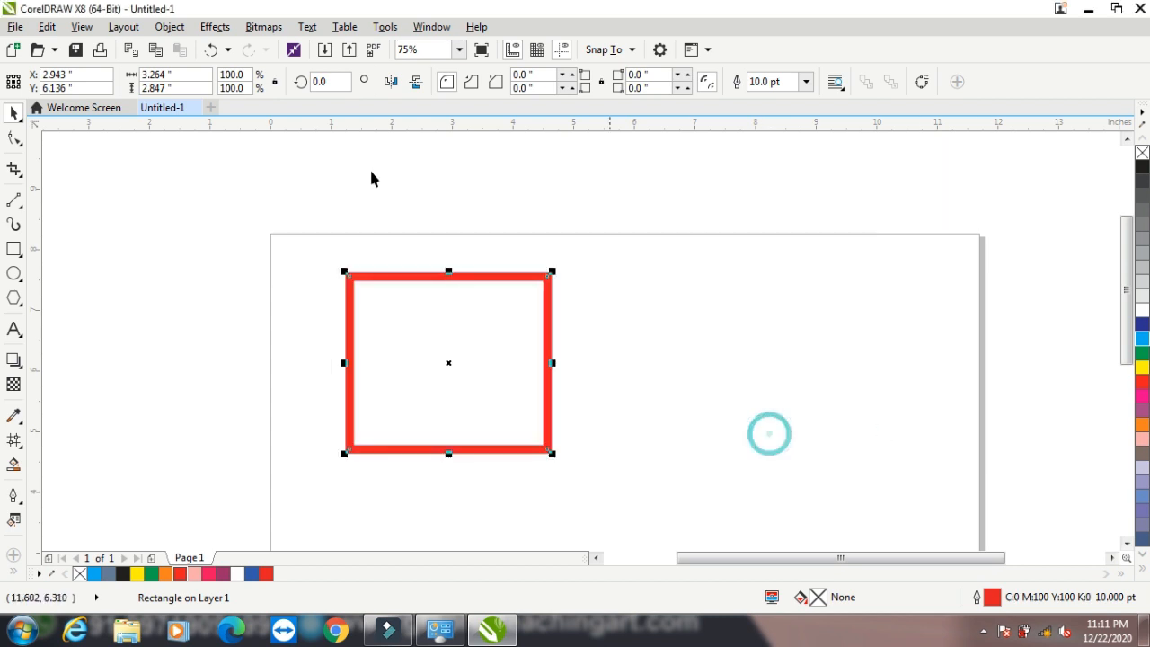
# Remove the rectangle's outline with No Outline and apply a Hairline Outline to it
pyautogui.click(13, 495)
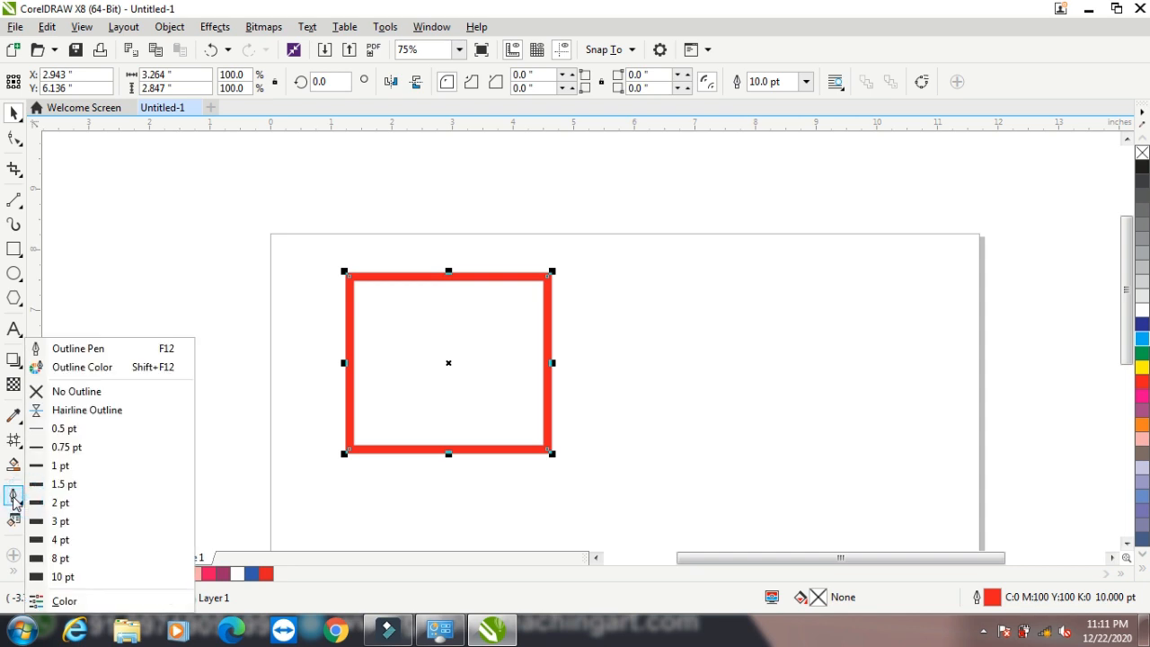
pyautogui.click(76, 392)
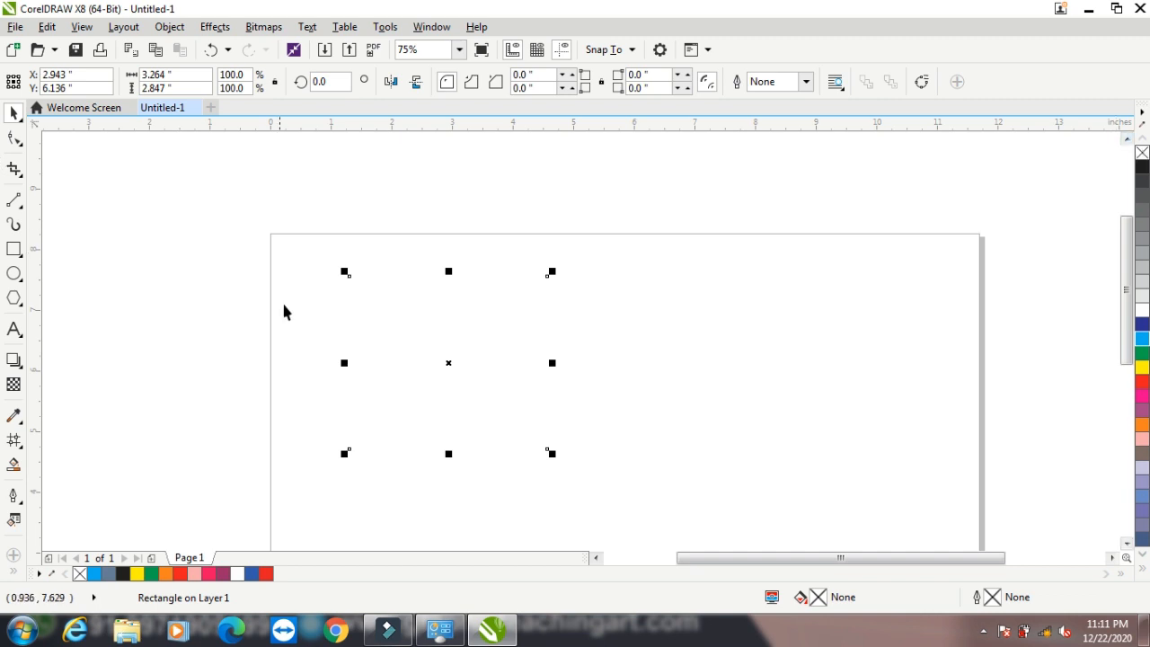
pyautogui.click(16, 495)
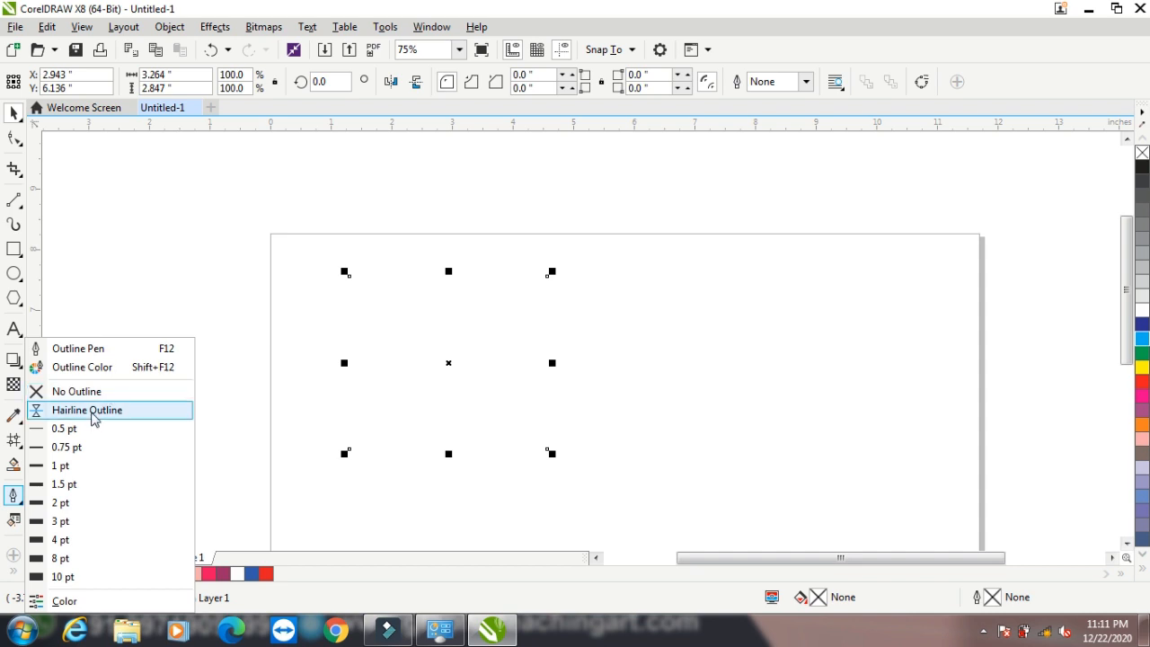
pyautogui.click(95, 411)
# Try the 8 pt preset on the rectangle's outline and set its width to 10 pt
pyautogui.click(15, 495)
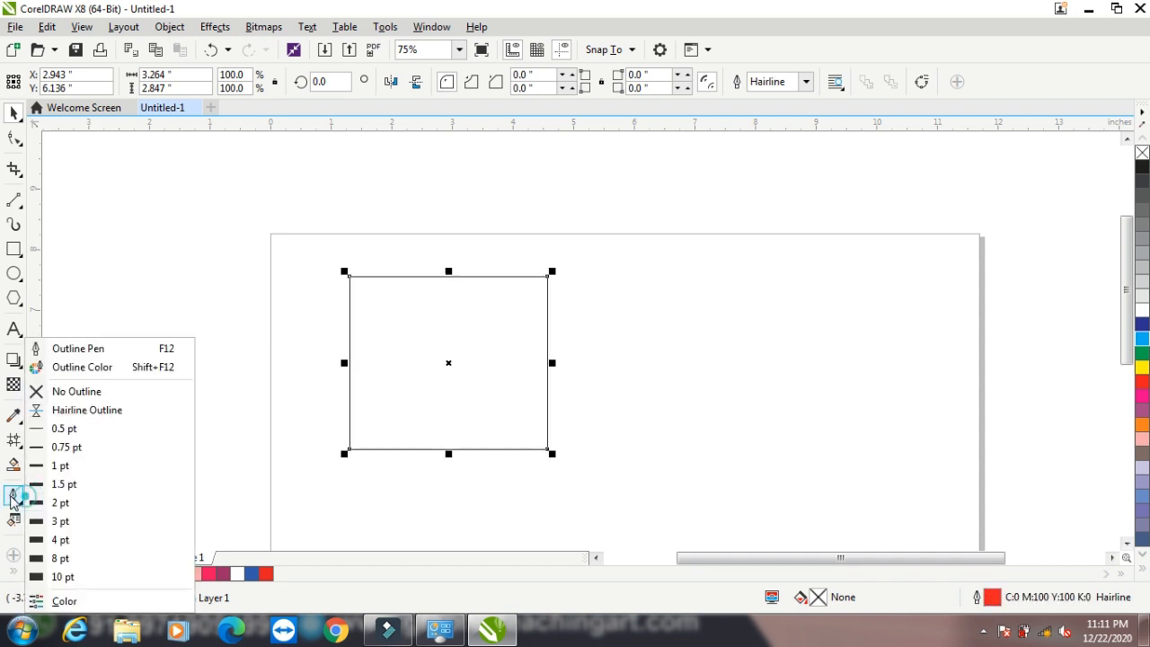
pyautogui.click(71, 558)
pyautogui.click(14, 495)
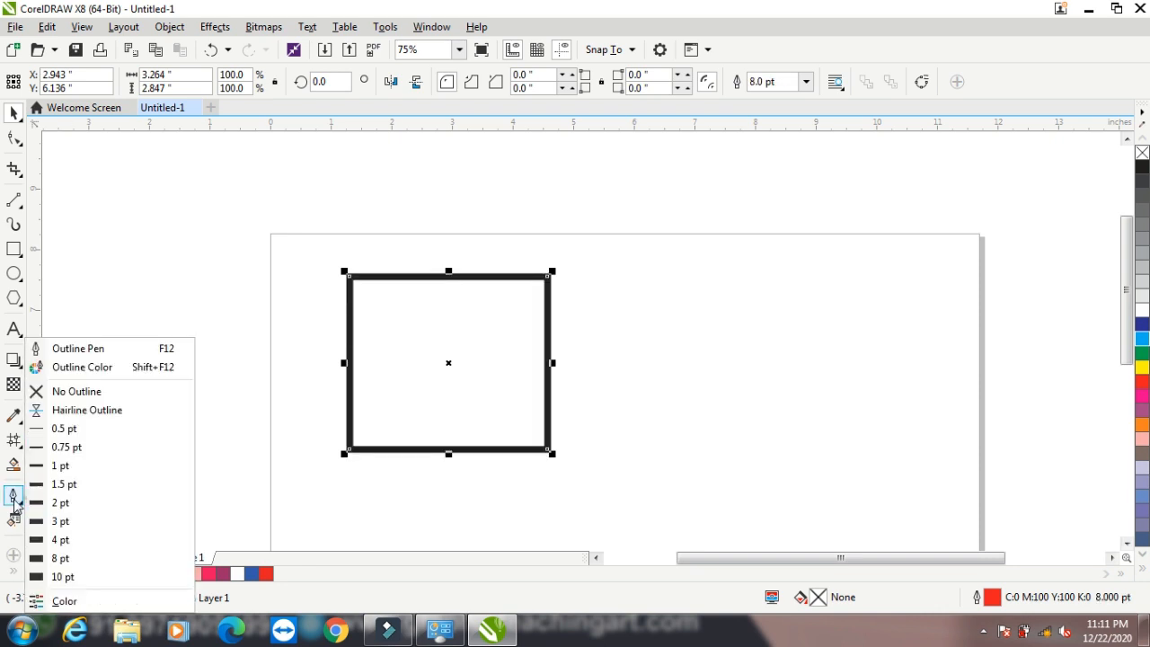
pyautogui.click(63, 576)
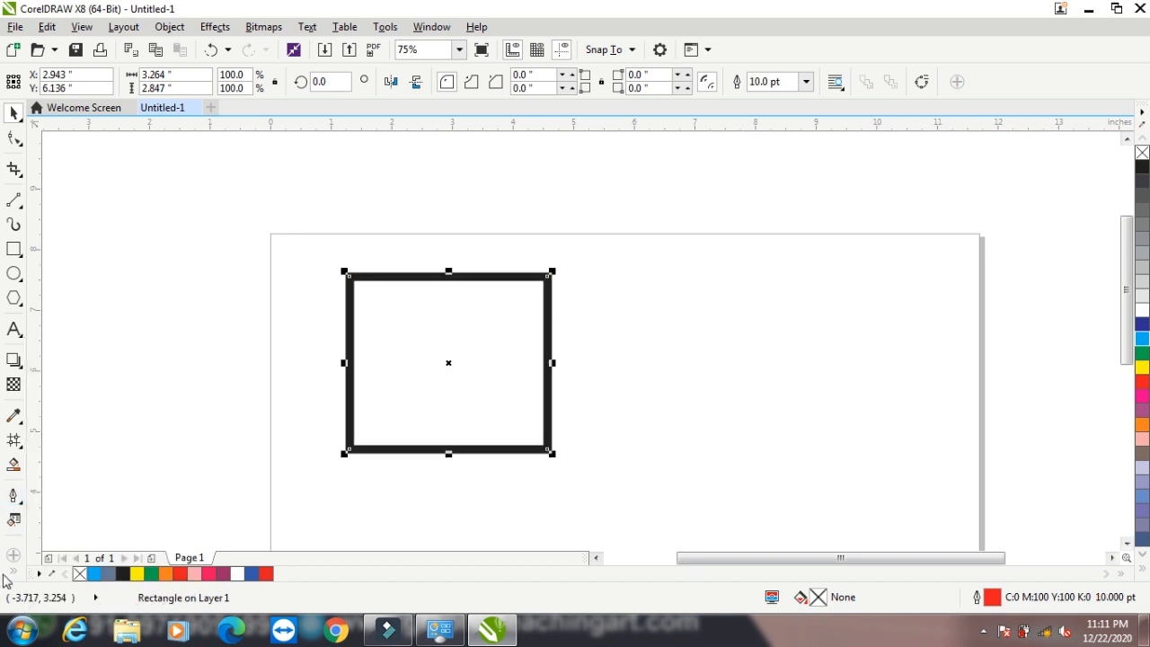
# With the Color Docker, apply red C 7, M 100, Y 100, K 2 to the rectangle's outline and green C 71, M 0, Y 100, K 0 as its fill
pyautogui.click(14, 519)
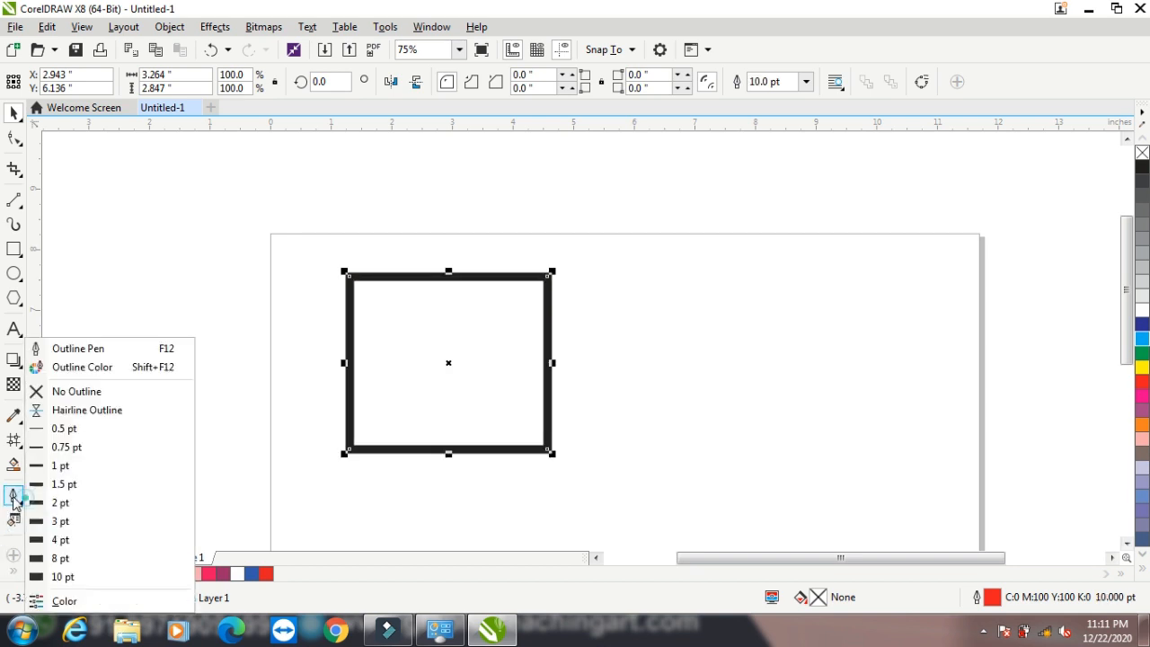
pyautogui.click(59, 600)
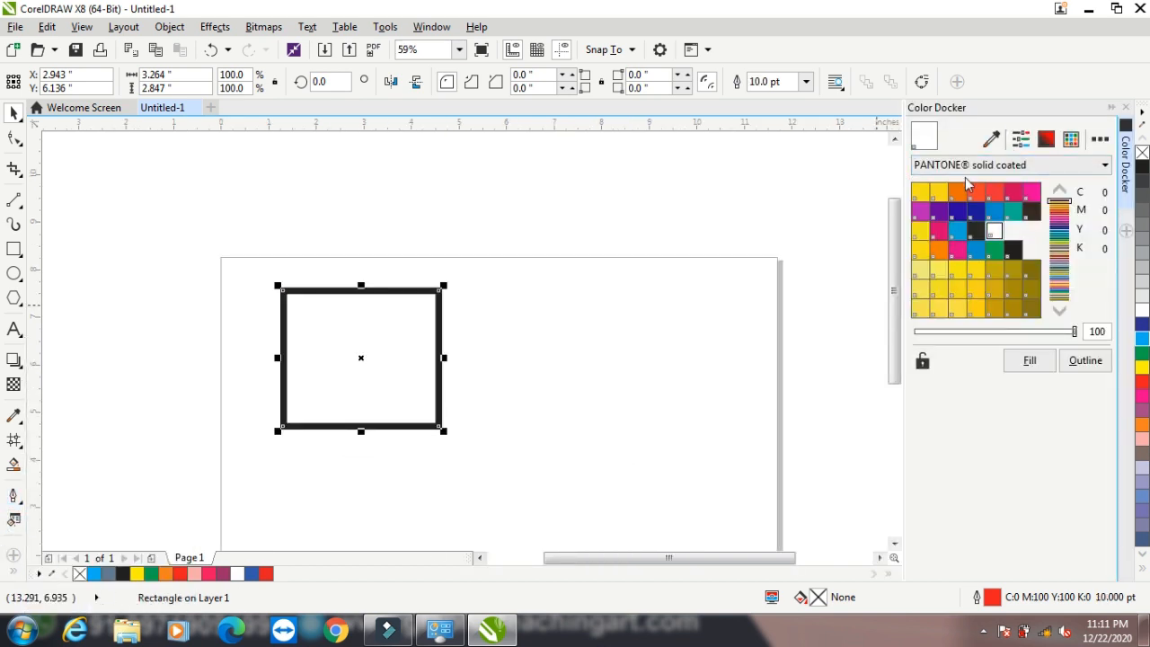
pyautogui.click(1046, 138)
pyautogui.click(1013, 196)
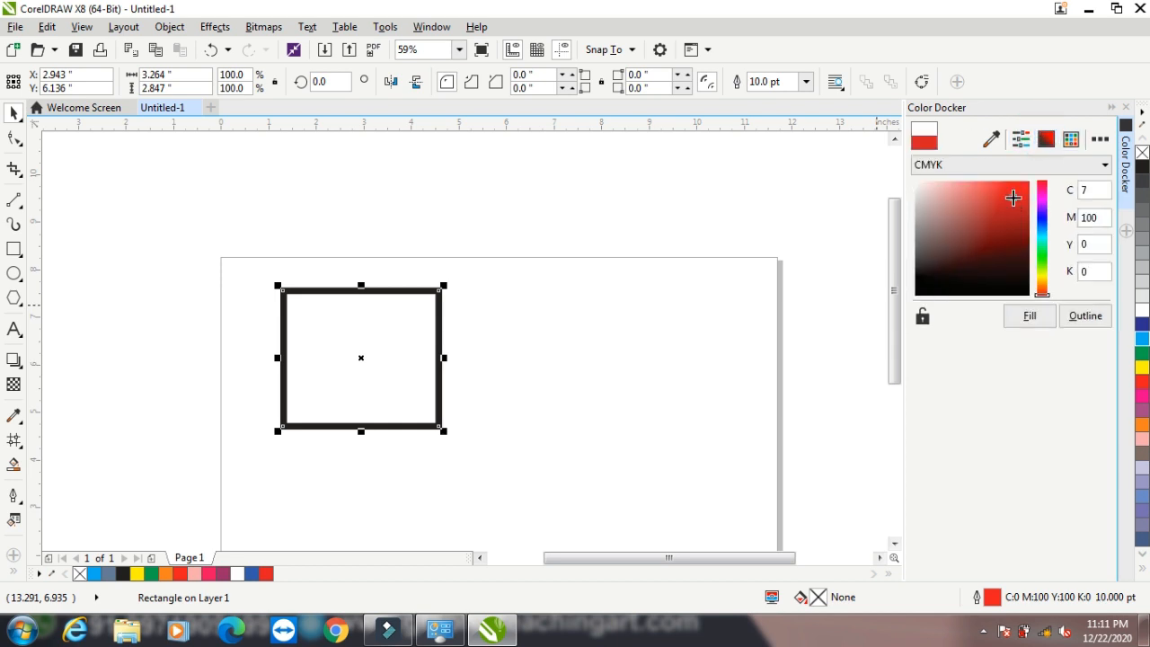
pyautogui.click(1082, 319)
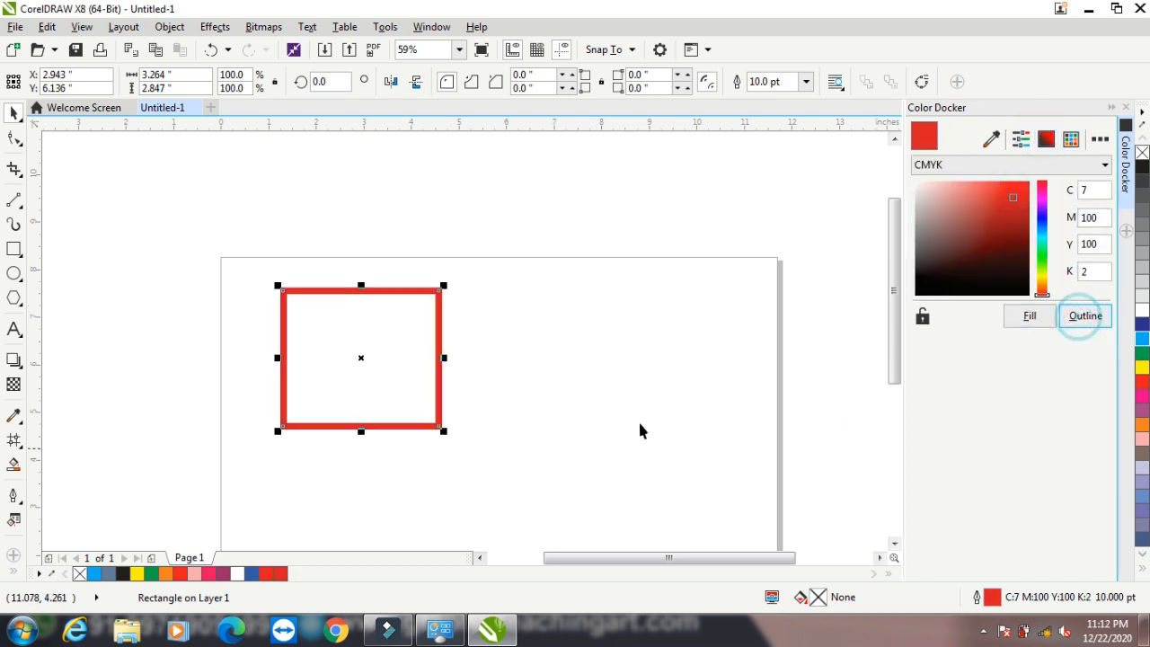
pyautogui.click(1042, 254)
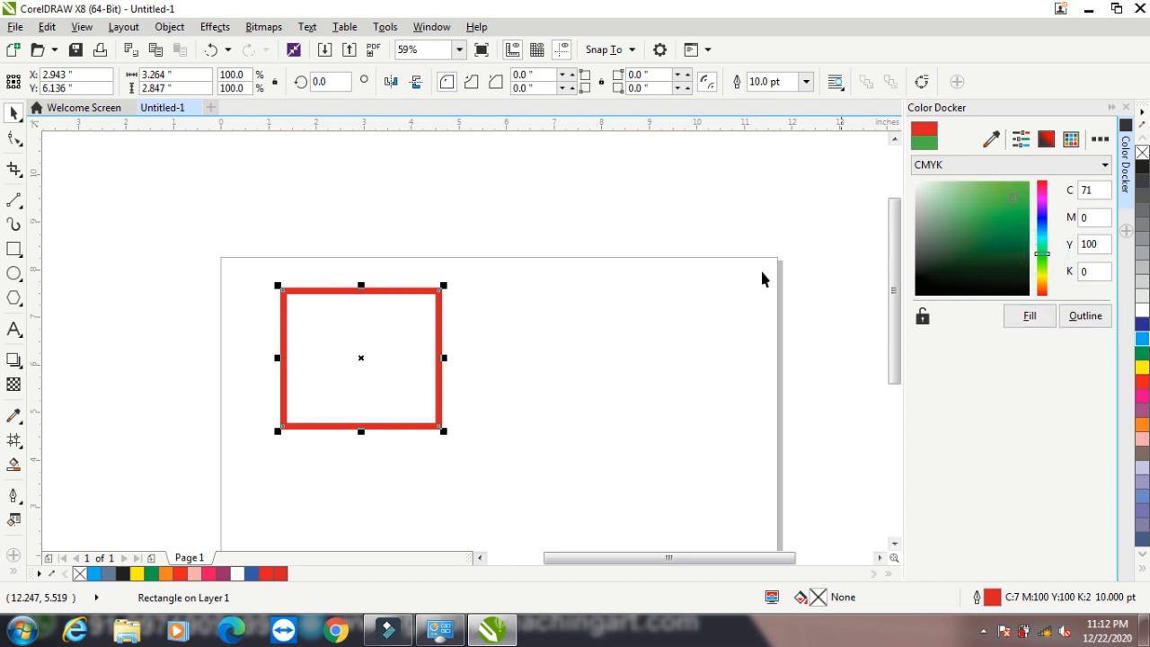
pyautogui.click(1030, 316)
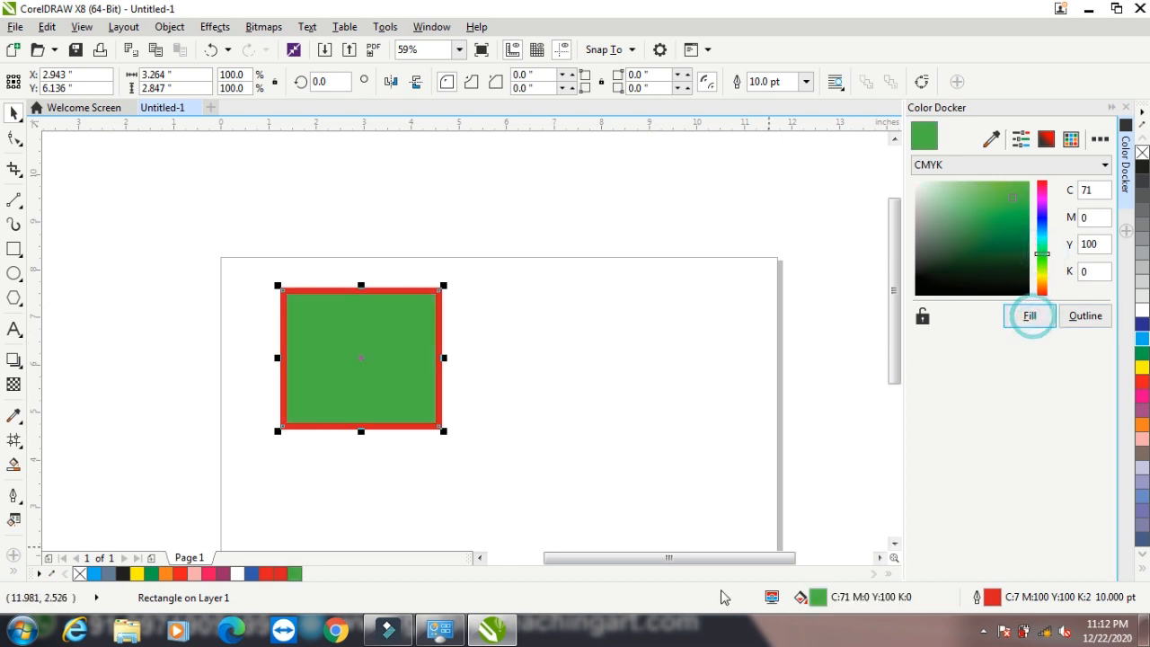
pyautogui.click(12, 496)
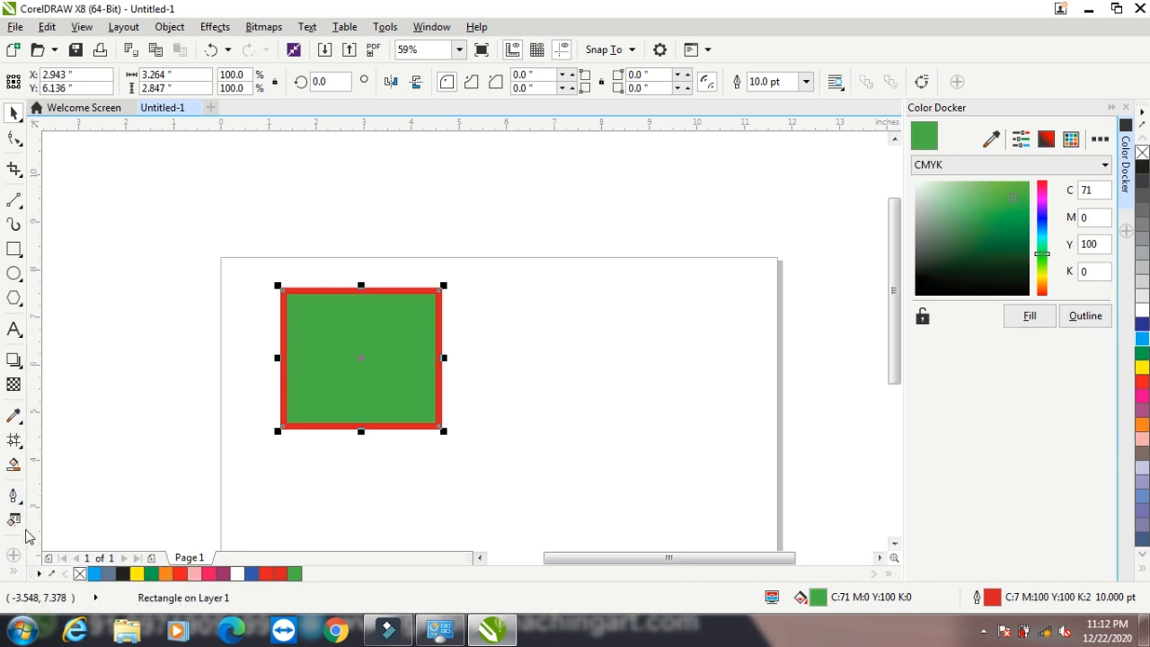
pyautogui.click(18, 496)
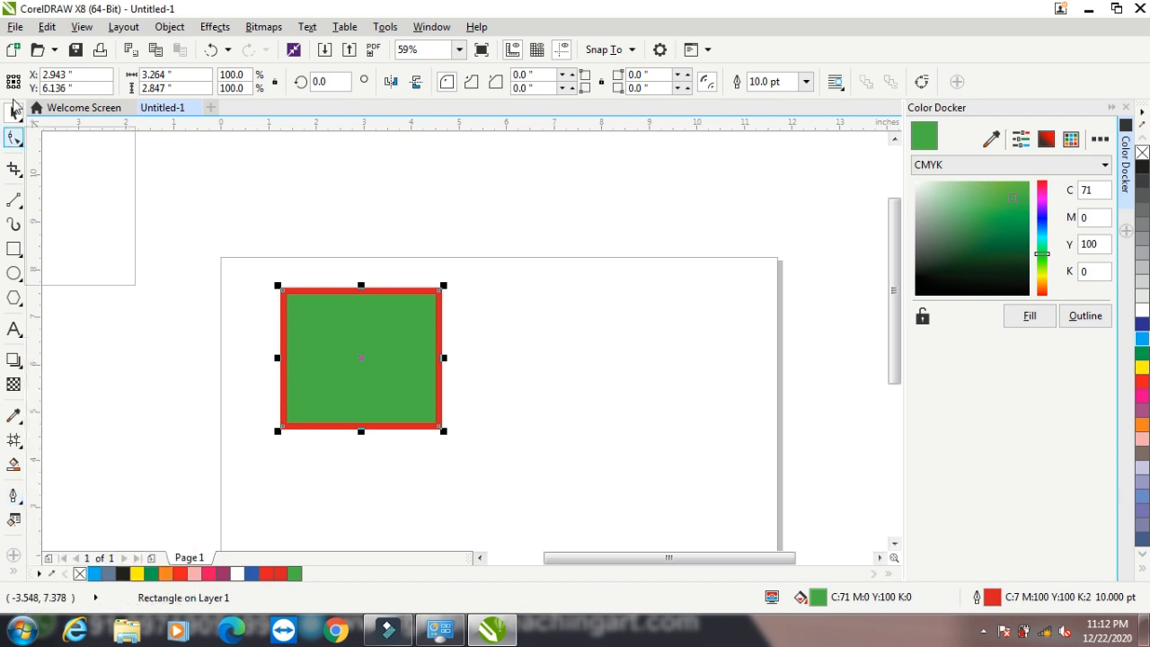
pyautogui.click(24, 111)
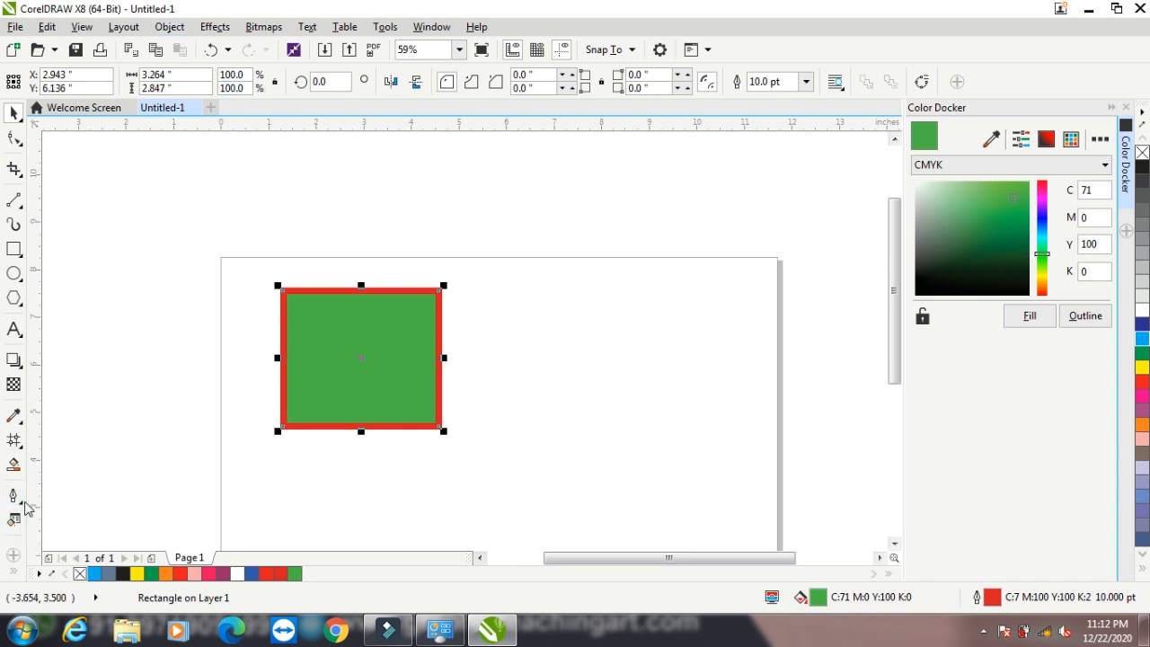
# Minimize the drawing window to show the desktop
pyautogui.click(1089, 11)
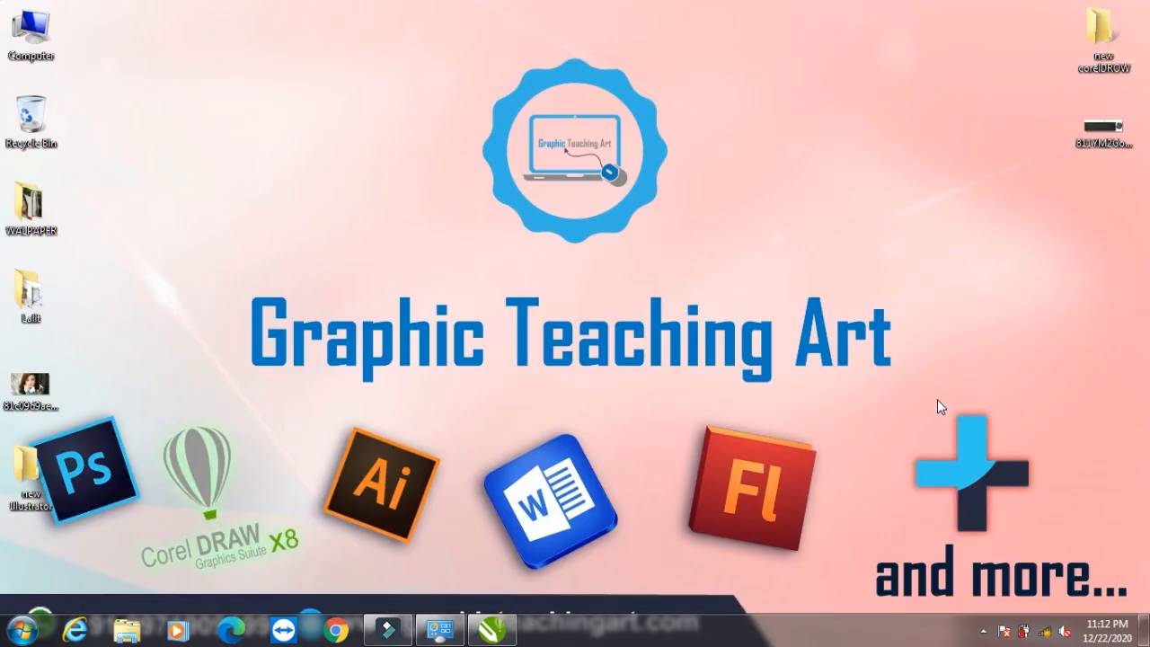